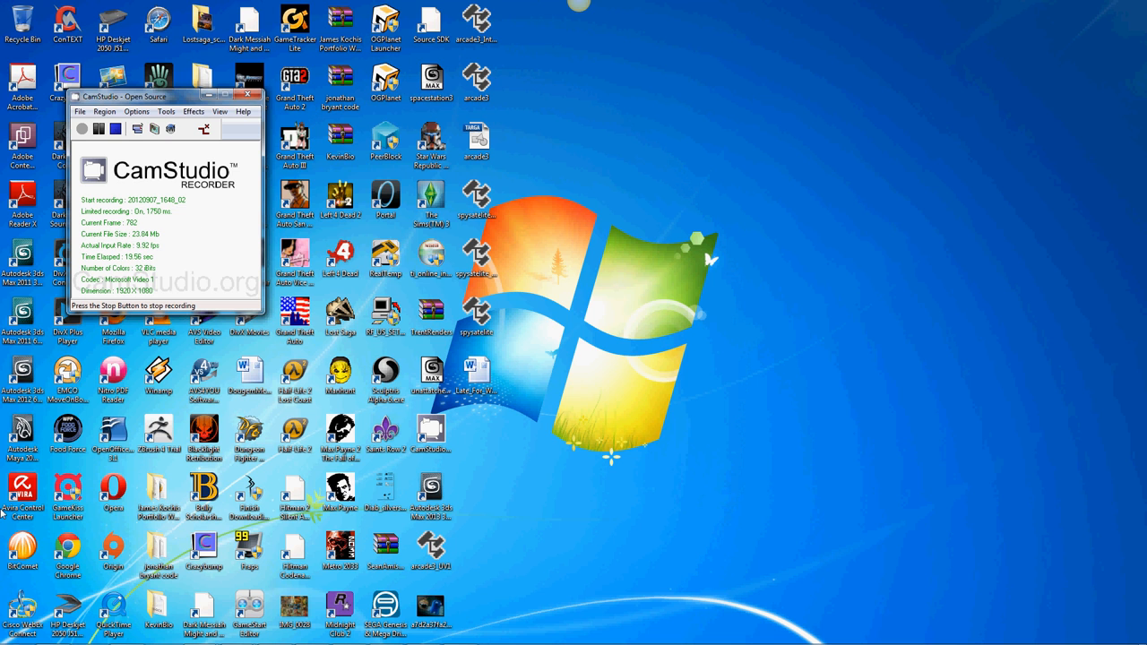
- Launch Autodesk 3ds Max 2013, continue the trial and dismiss the welcome screen
{"action": "left_click", "coordinate": [16, 632]}
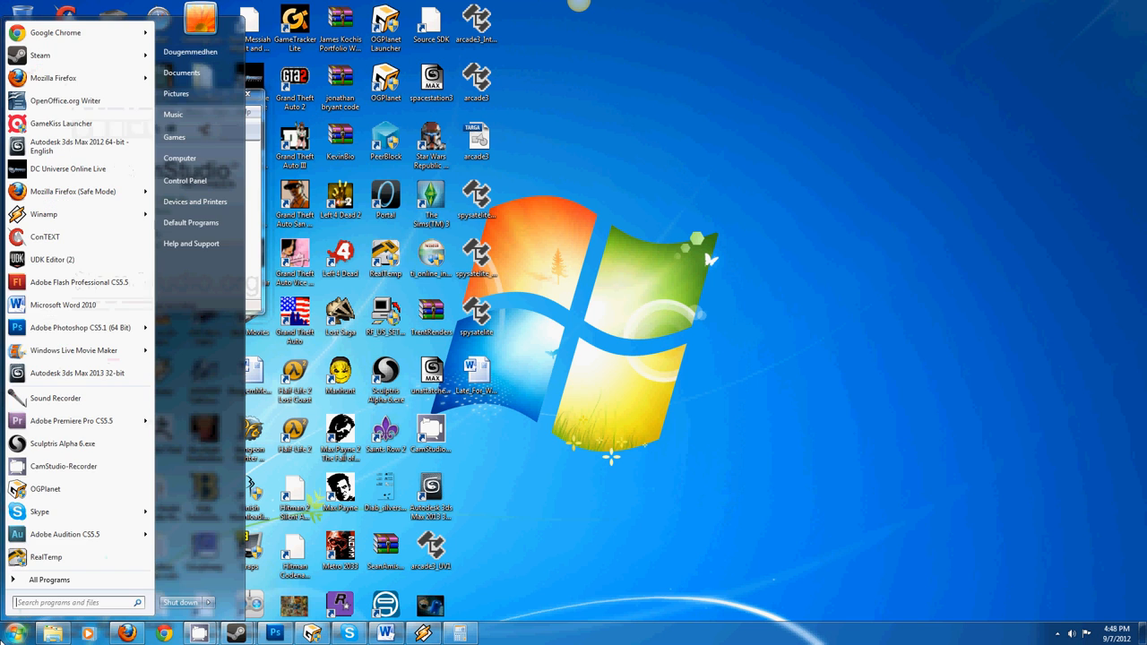
{"action": "left_click", "coordinate": [68, 376]}
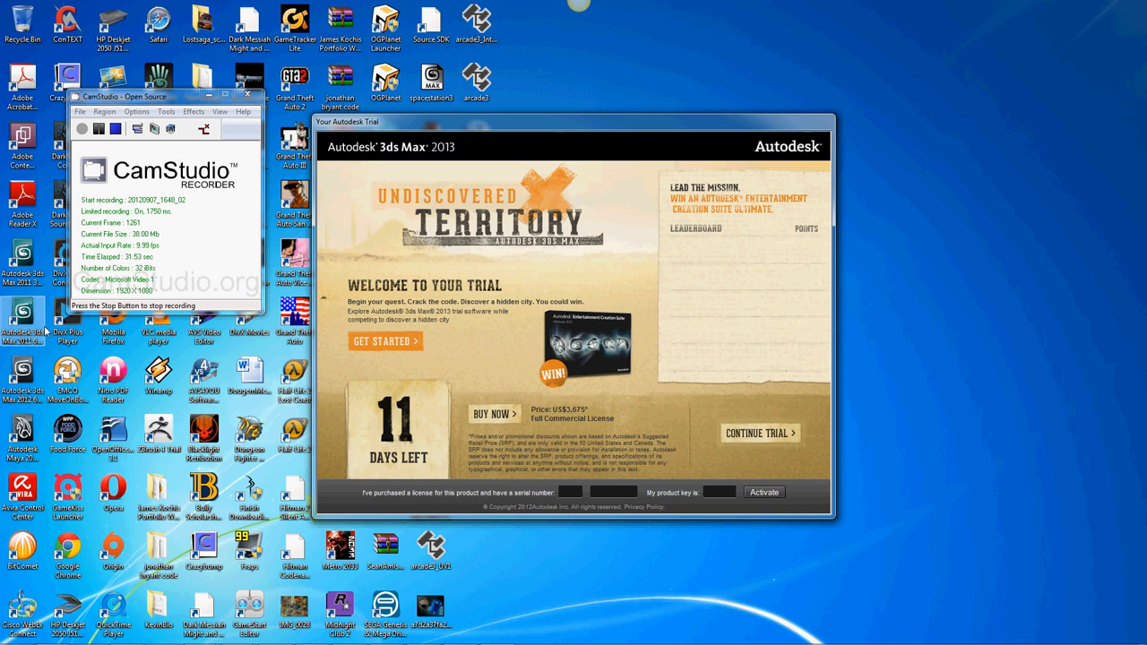
{"action": "left_click", "coordinate": [758, 434]}
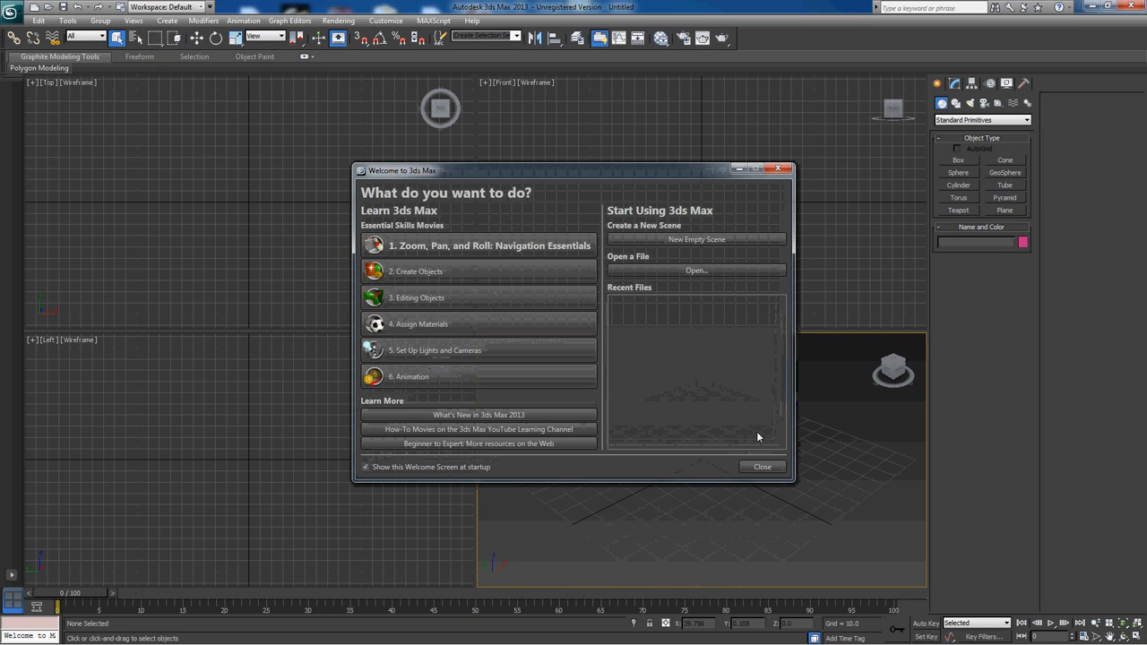
{"action": "left_click", "coordinate": [761, 467]}
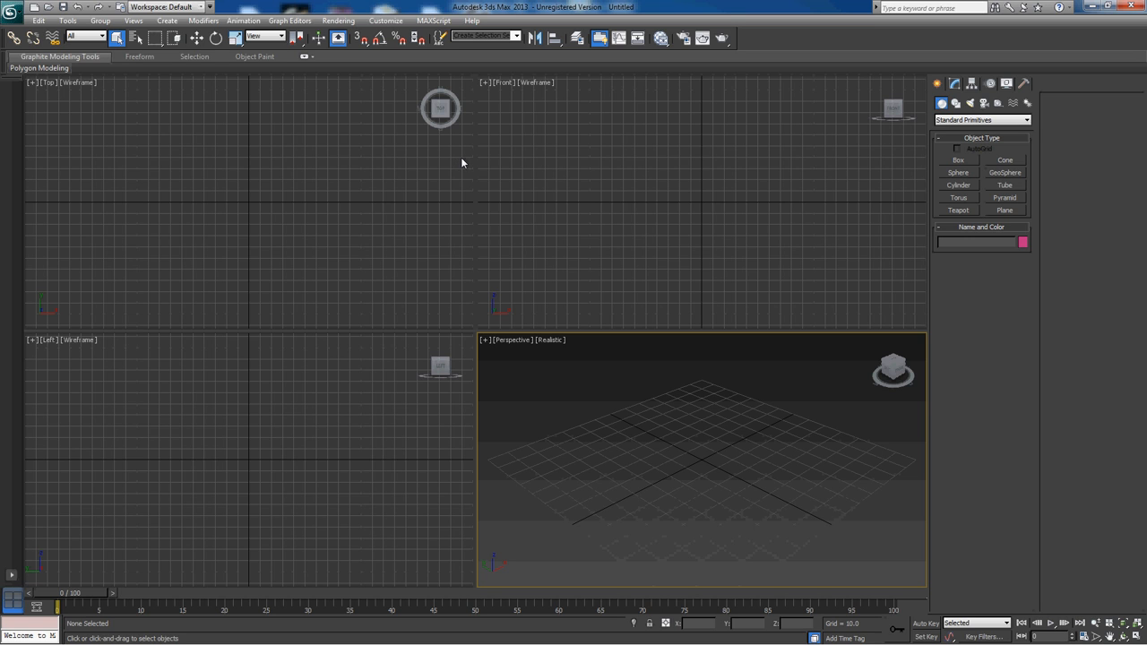
- Check the units setup and accept it with Generic Units as the display unit scale
{"action": "left_click", "coordinate": [385, 19]}
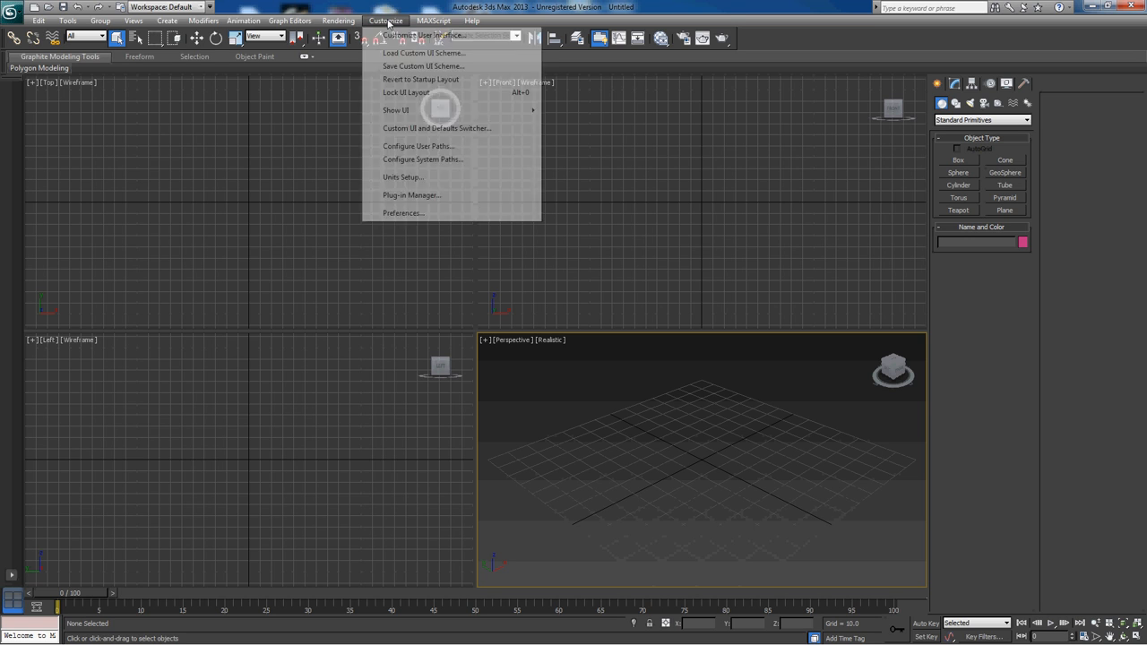
{"action": "left_click", "coordinate": [403, 177]}
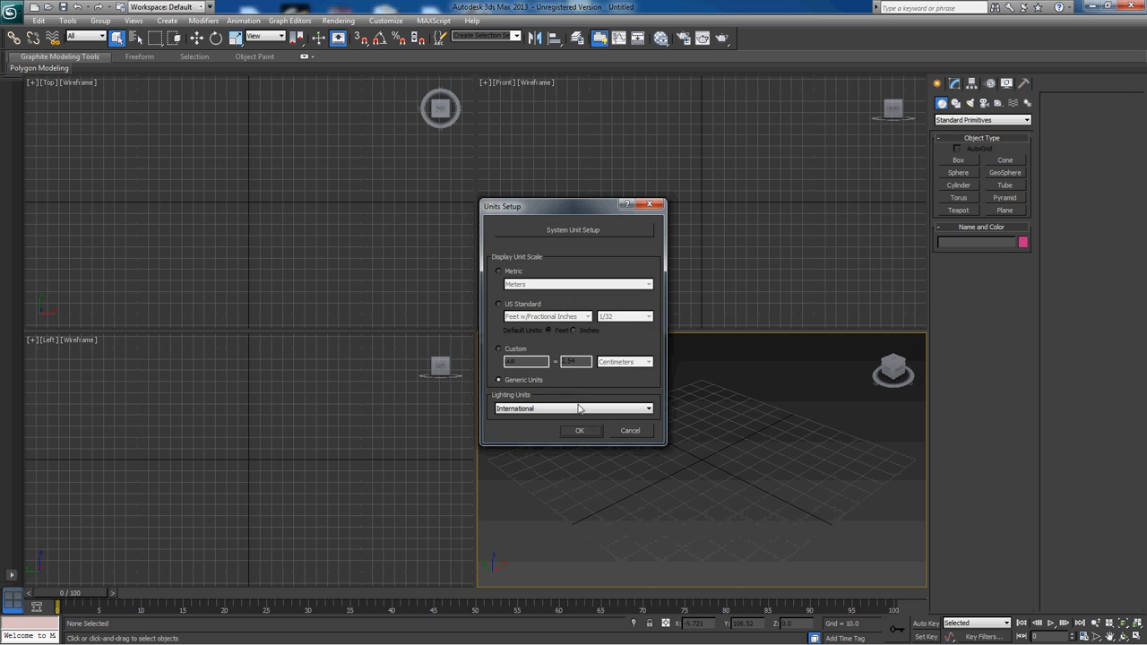
{"action": "left_click", "coordinate": [587, 430]}
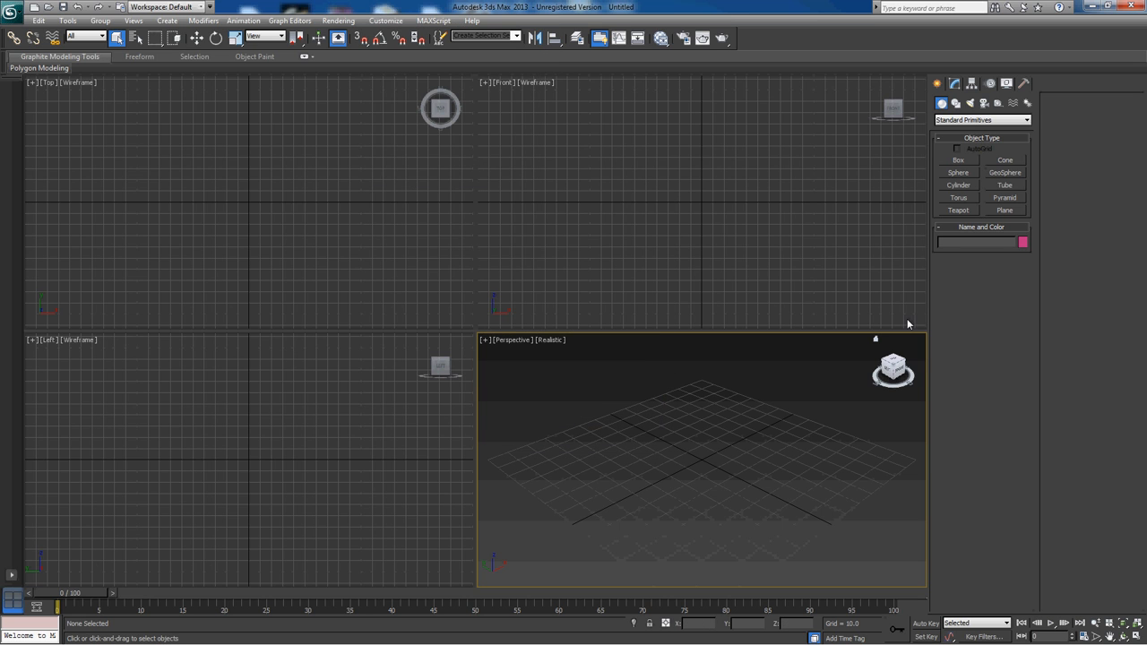
- With grid snapping on, create a 100 × 100 box 10 units high, centred on the origin in the Top view
{"action": "left_click", "coordinate": [958, 159]}
{"action": "left_click", "coordinate": [263, 211]}
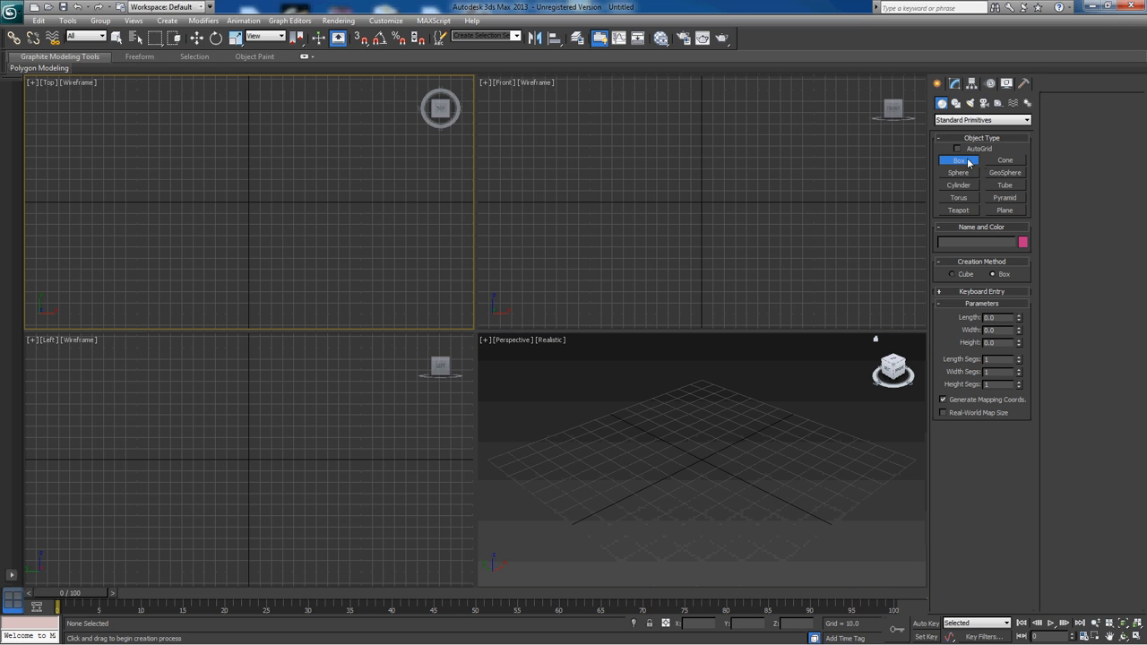
{"action": "key", "text": "s"}
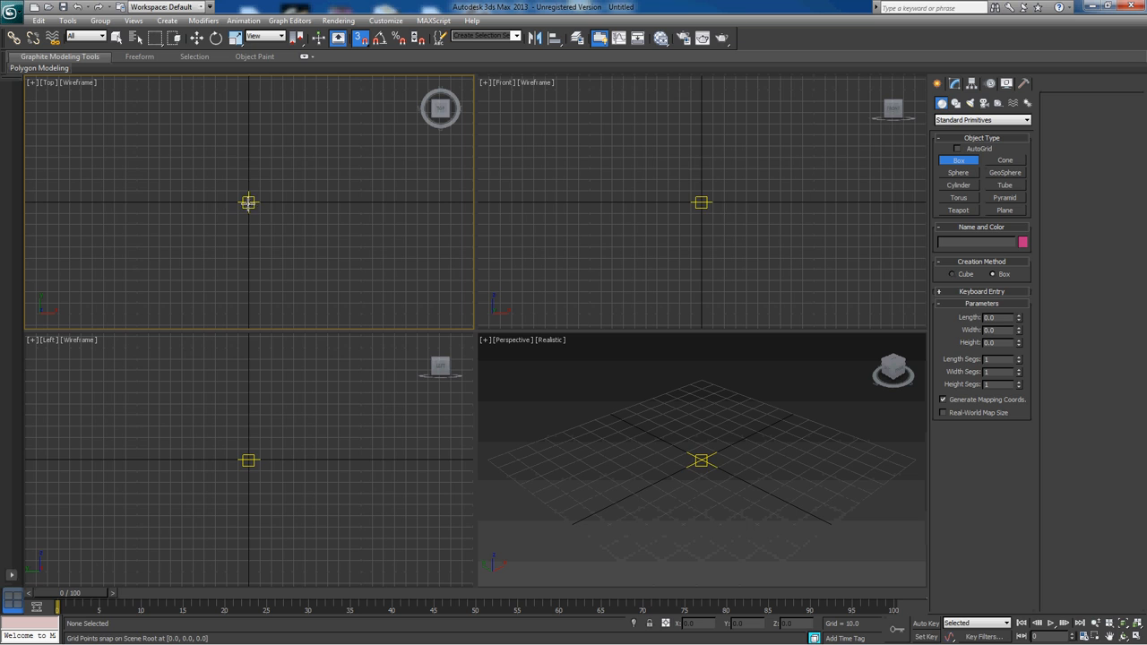
{"action": "left_click_drag", "start_coordinate": [249, 201], "coordinate": [303, 201]}
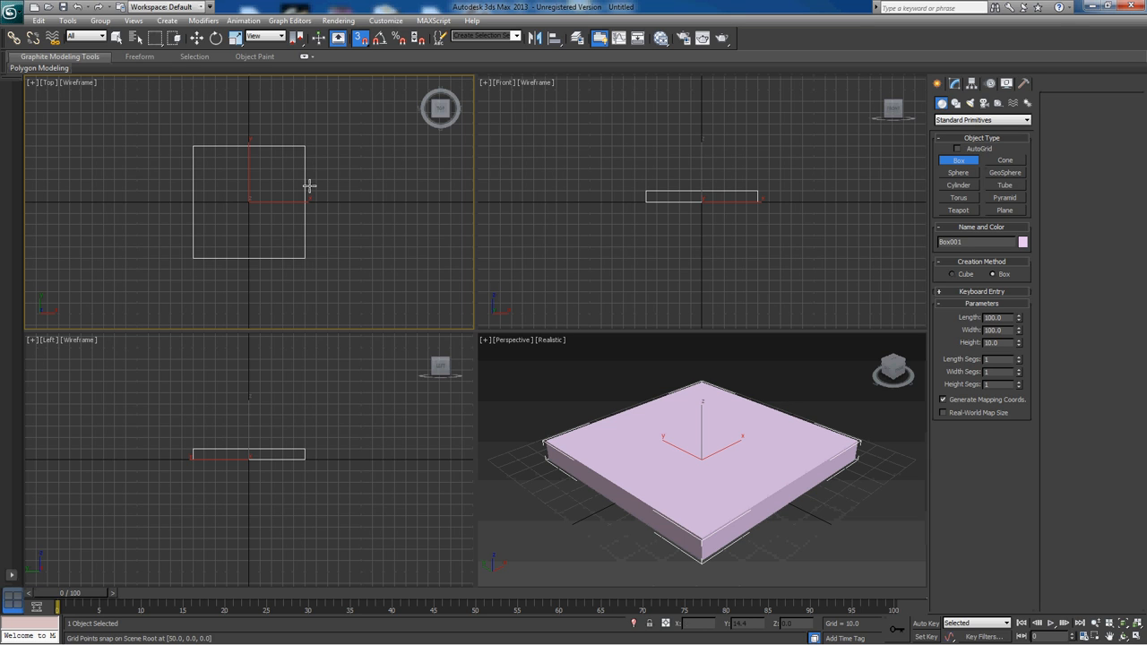
{"action": "left_click", "coordinate": [309, 185]}
- Set the box's length segments and width segments to 3 each
{"action": "double_click", "coordinate": [1019, 357]}
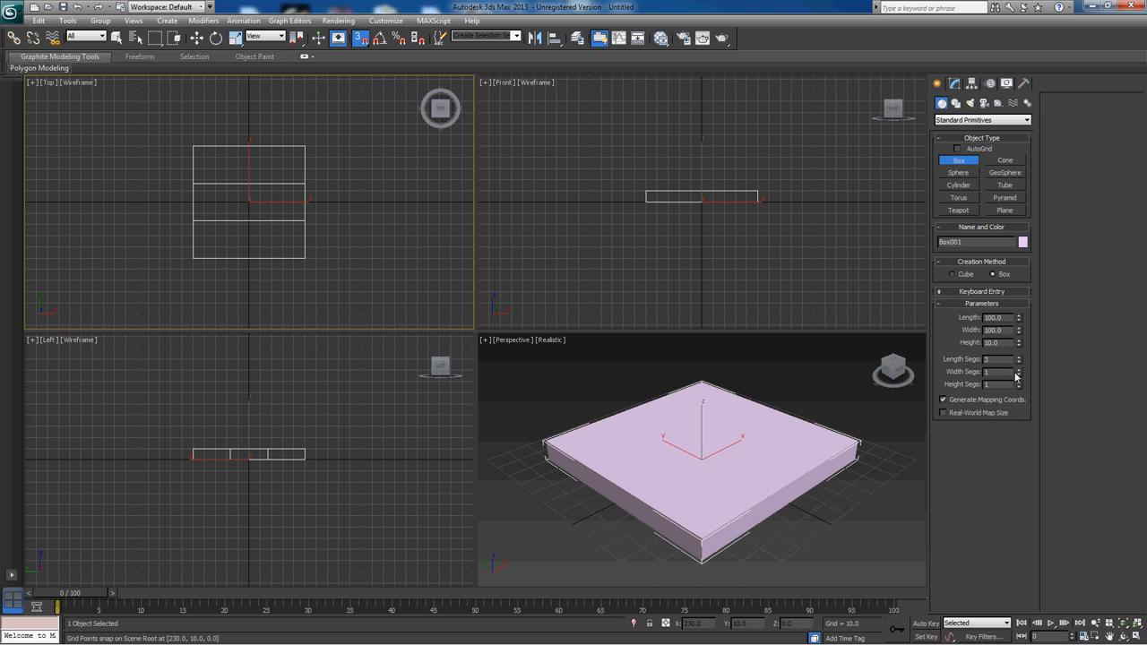
{"action": "left_click", "coordinate": [1018, 369]}
{"action": "left_click", "coordinate": [1019, 369]}
- Examine the My edits modifier set and its configuration options, locating Edit Poly among the available modifiers
{"action": "left_click", "coordinate": [954, 83]}
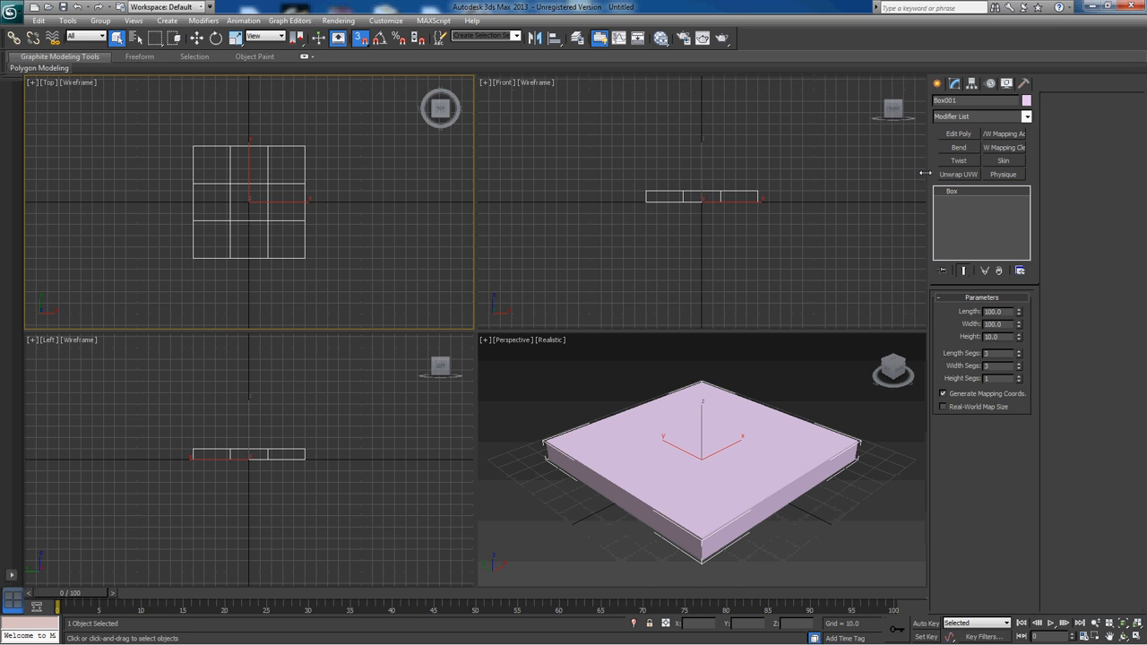
{"action": "left_click_drag", "start_coordinate": [929, 173], "coordinate": [977, 170]}
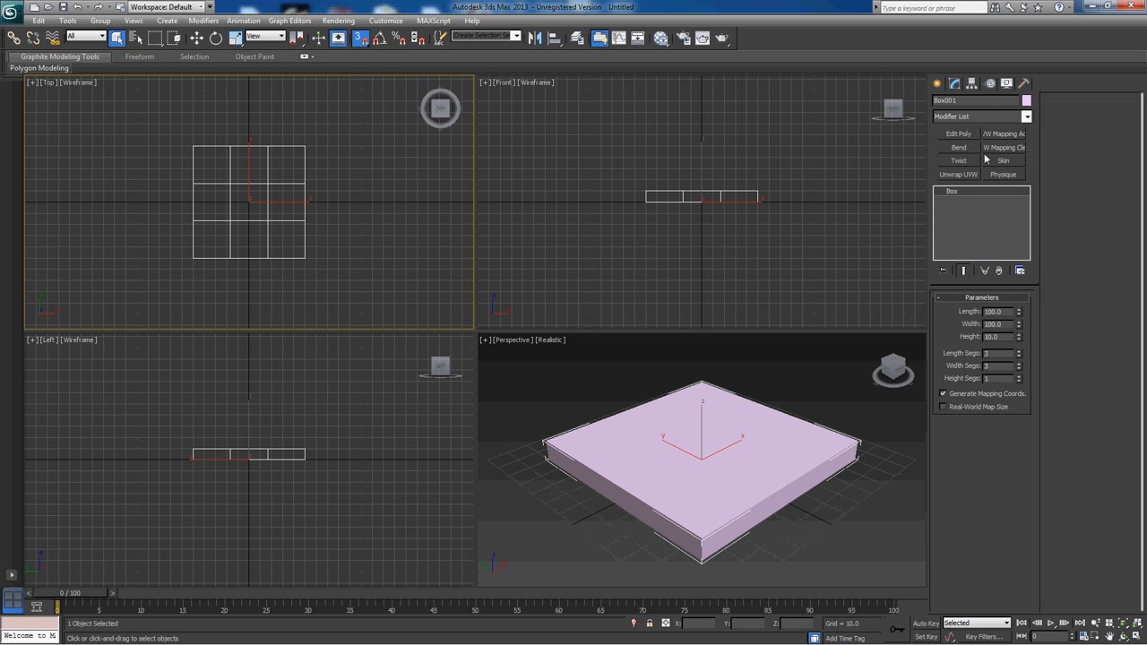
{"action": "left_click", "coordinate": [1019, 271]}
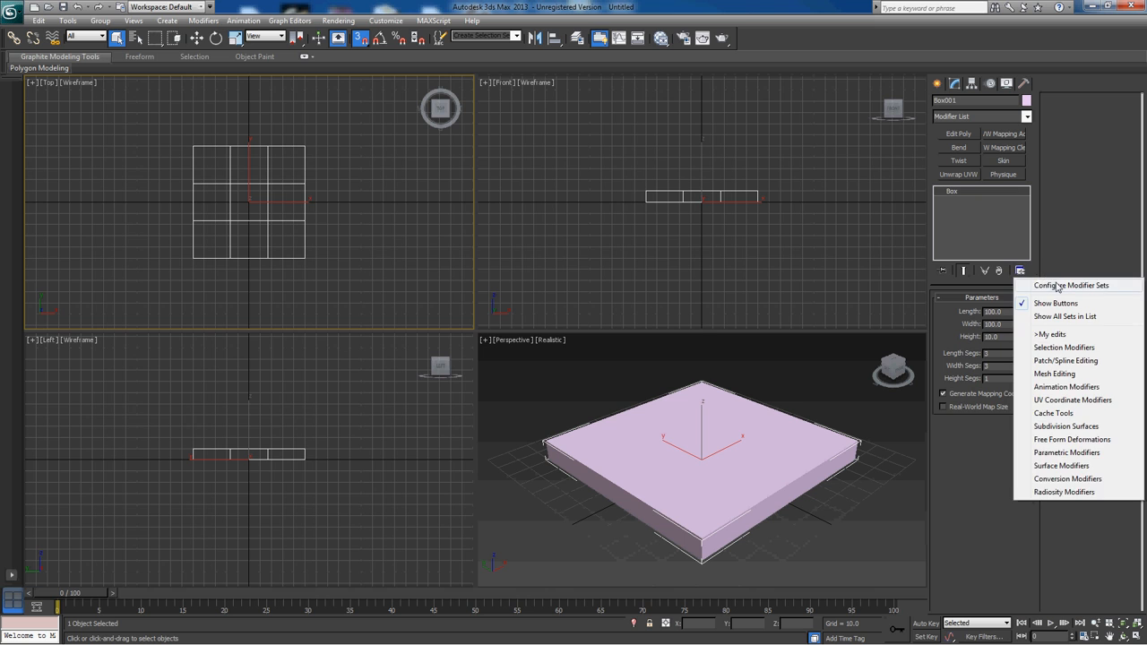
{"action": "left_click", "coordinate": [1058, 286]}
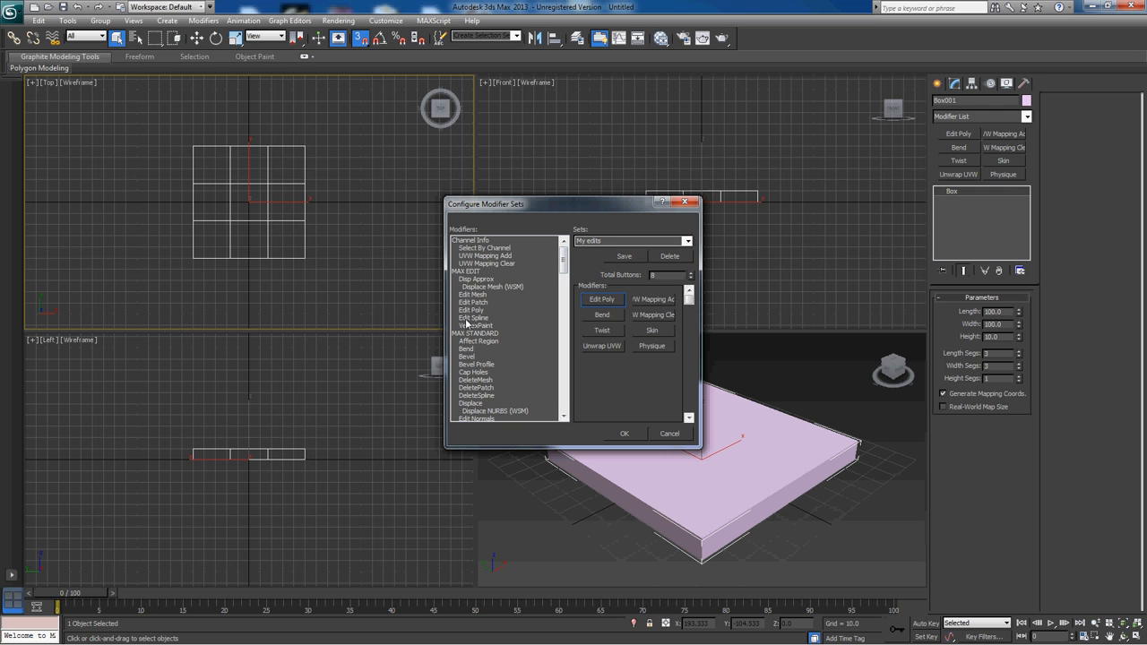
{"action": "left_click_drag", "start_coordinate": [472, 311], "coordinate": [508, 317]}
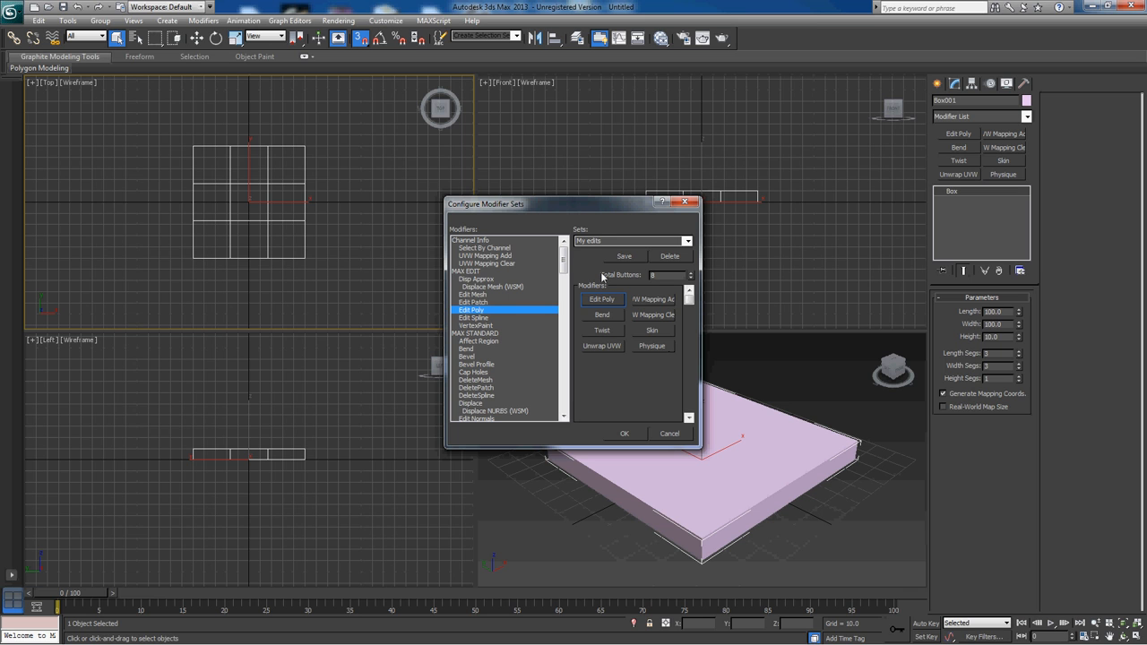
{"action": "left_click", "coordinate": [632, 434]}
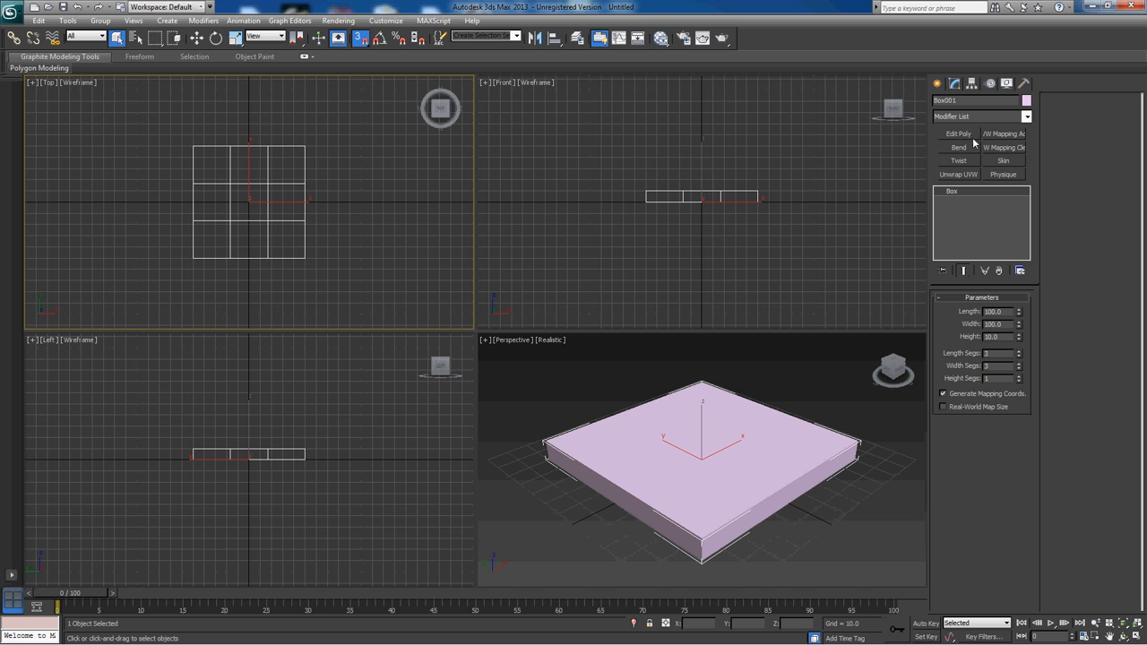
{"action": "left_click", "coordinate": [1019, 274]}
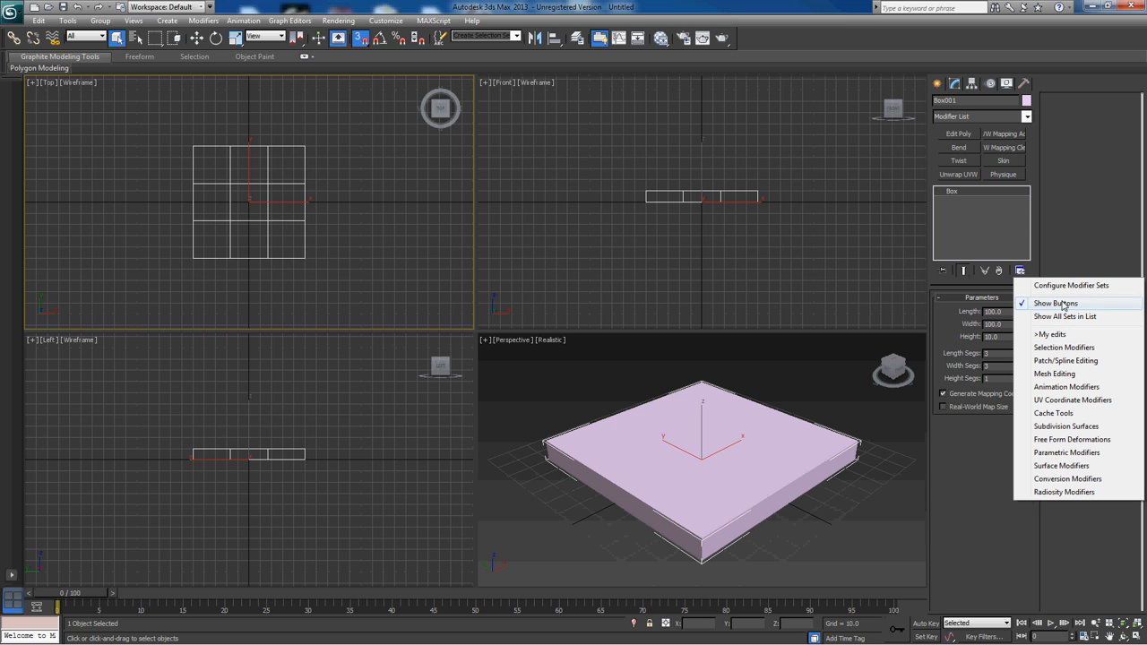
{"action": "left_click", "coordinate": [1090, 227]}
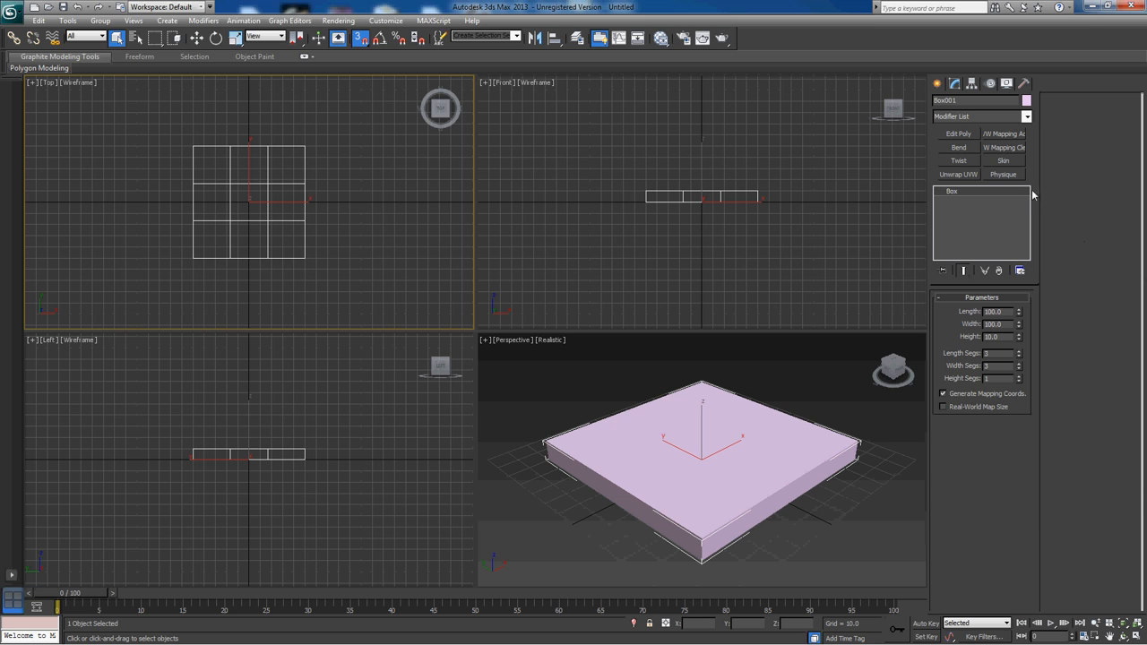
- Add an Edit Poly modifier to the box and display edged faces in the Perspective view
{"action": "left_click", "coordinate": [964, 136]}
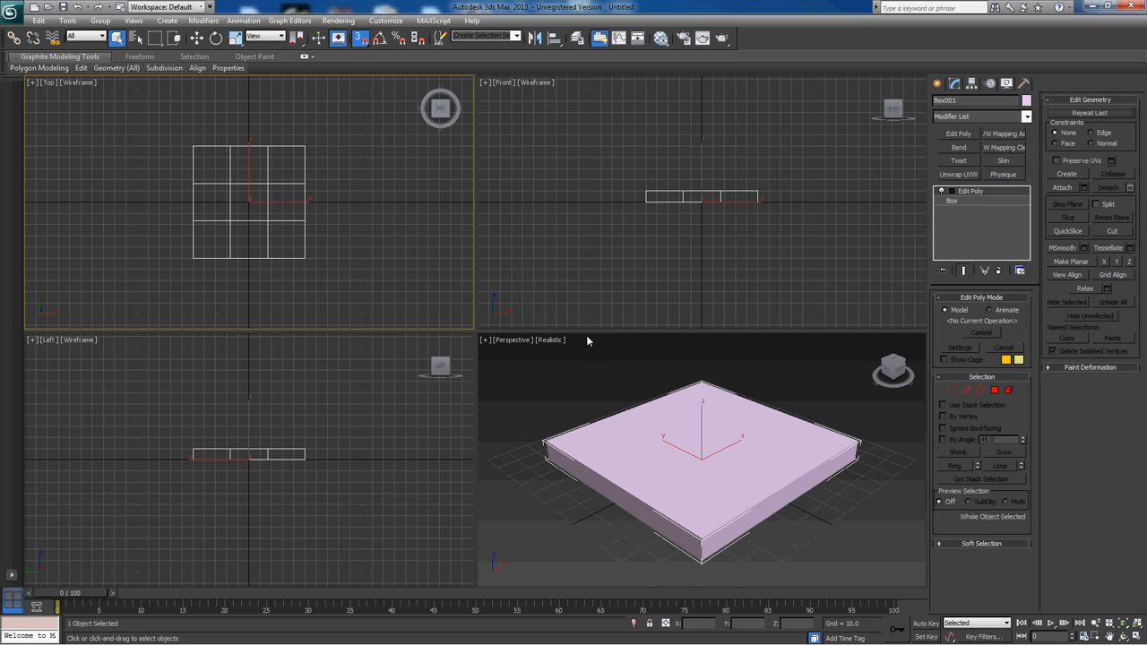
{"action": "left_click", "coordinate": [553, 340]}
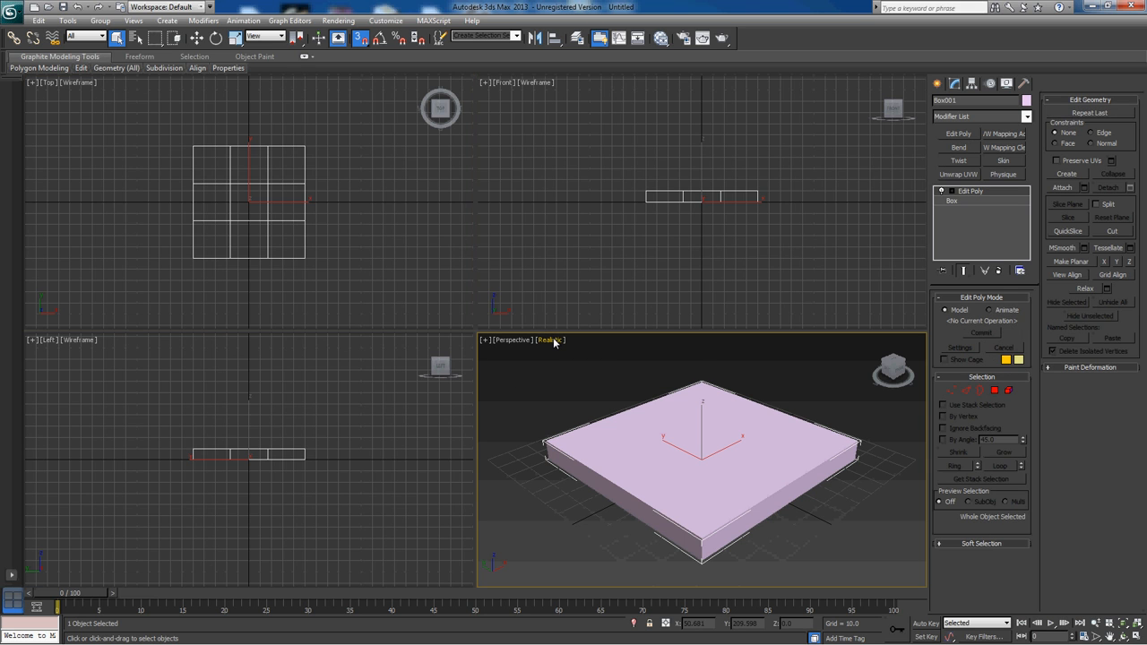
{"action": "left_click", "coordinate": [618, 393]}
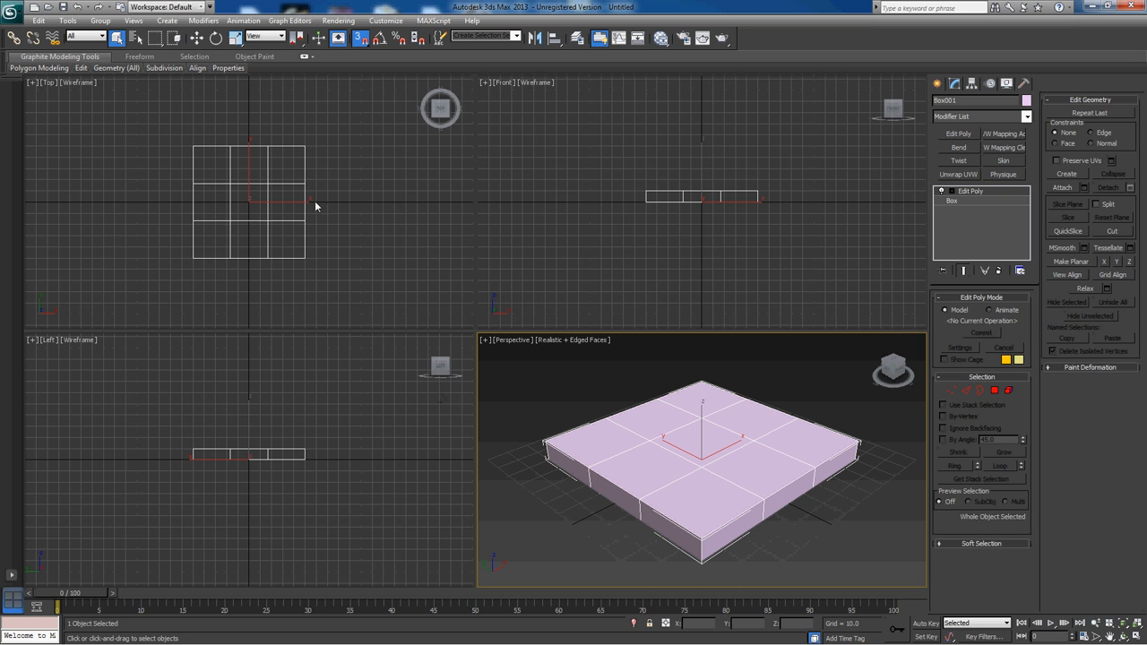
- Scale the two middle vertex columns outward along X and the two middle rows outward along Y, close to the box's outer edges
{"action": "key", "text": "1"}
{"action": "mouse_move", "coordinate": [254, 112]}
{"action": "middle_mouse_down"}
{"action": "mouse_move", "coordinate": [242, 149]}
{"action": "mouse_move", "coordinate": [248, 95]}
{"action": "middle_mouse_up"}
{"action": "left_click_drag", "start_coordinate": [223, 109], "coordinate": [275, 297]}
{"action": "key", "text": "r"}
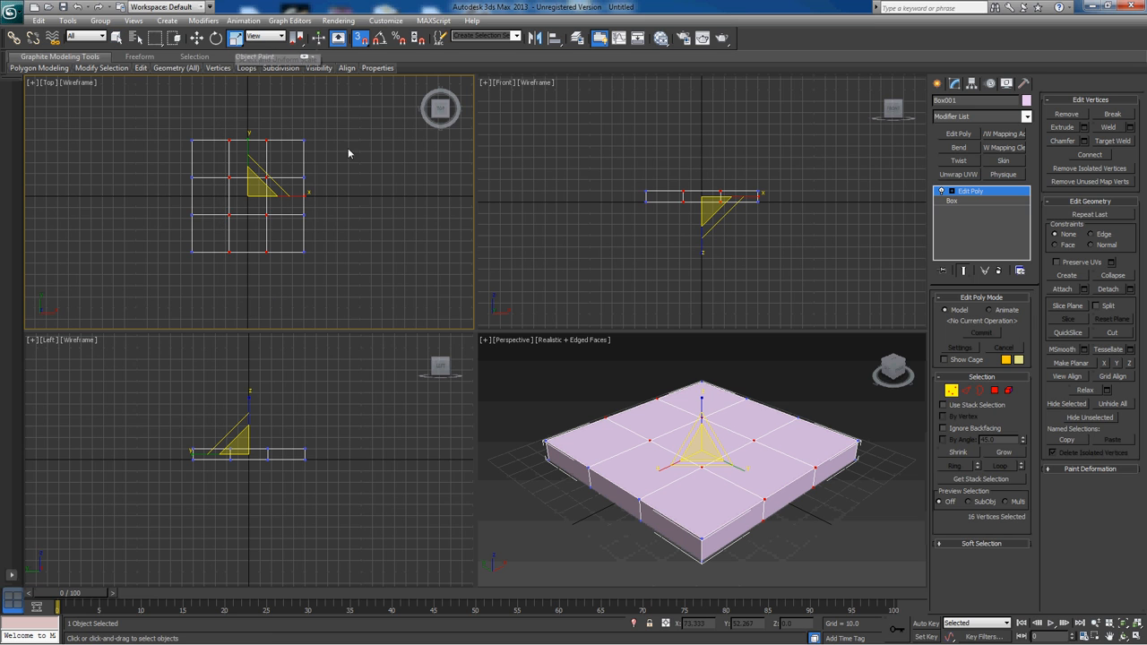
{"action": "left_click_drag", "start_coordinate": [302, 200], "coordinate": [374, 193]}
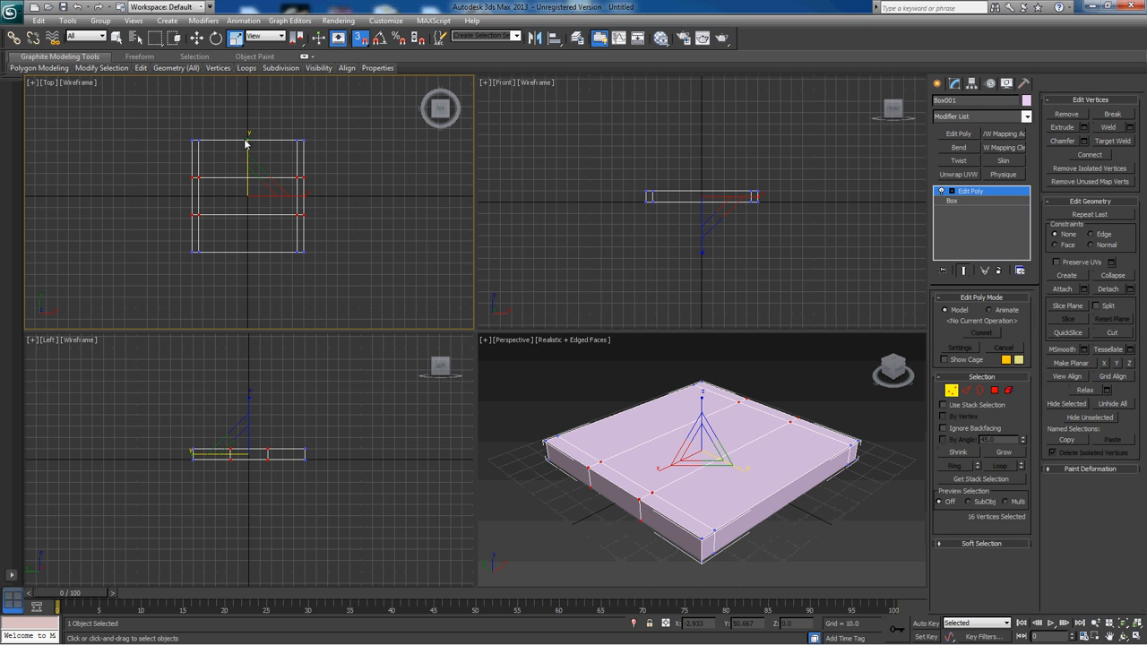
{"action": "left_click_drag", "start_coordinate": [246, 142], "coordinate": [251, 72]}
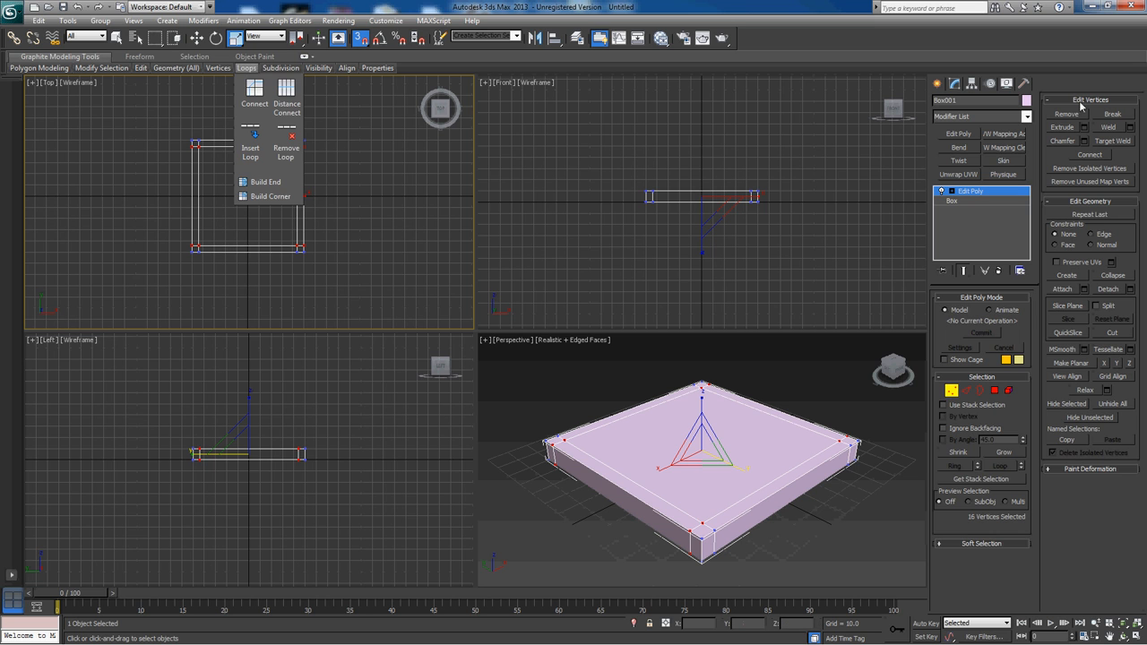
- Add a second Edit Poly modifier and select the narrow top border polygons along the right, back and left sides of the box
{"action": "left_click", "coordinate": [969, 134]}
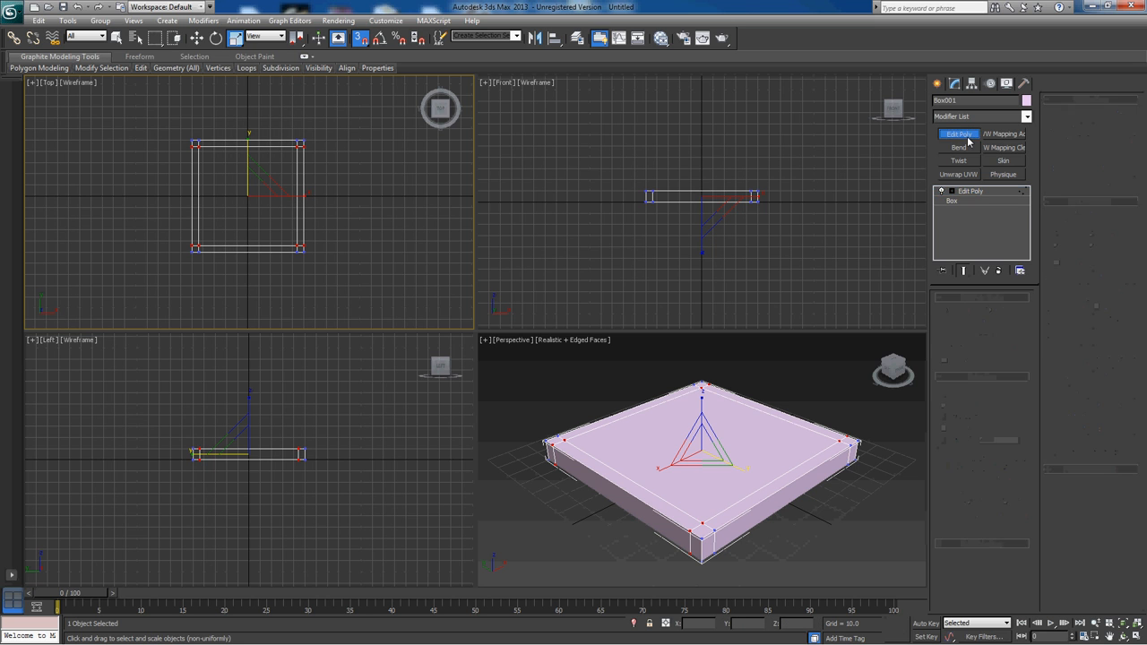
{"action": "key", "text": "4"}
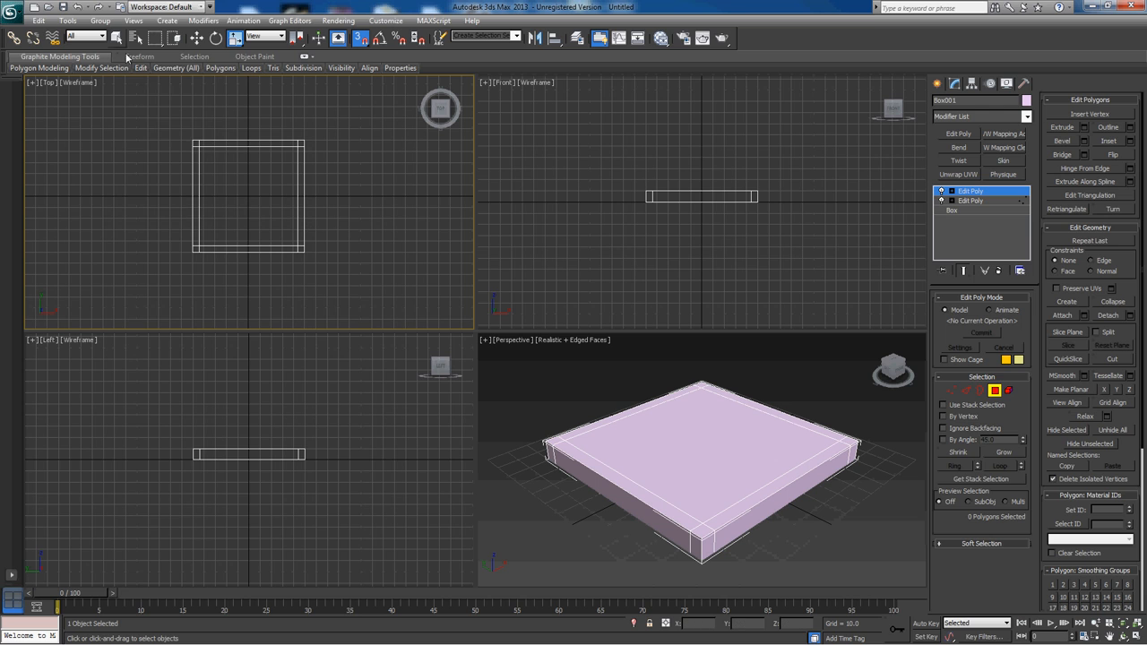
{"action": "mouse_move", "coordinate": [175, 68]}
{"action": "key", "text": "q"}
{"action": "left_click", "coordinate": [302, 224]}
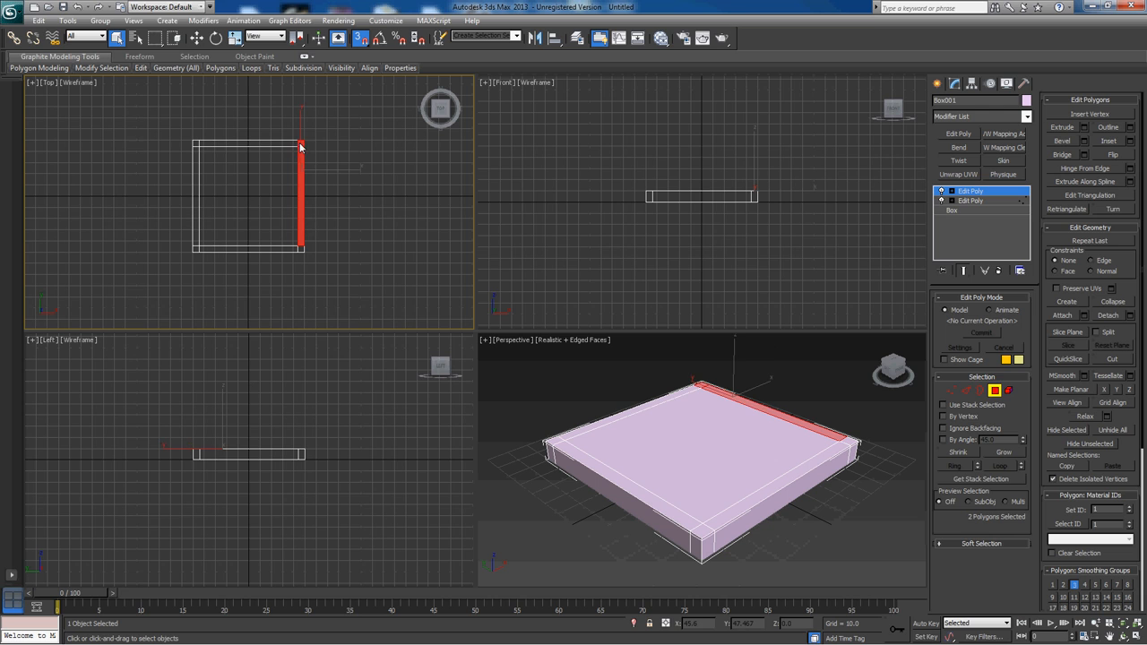
{"action": "left_click", "coordinate": [197, 146], "text": "ctrl"}
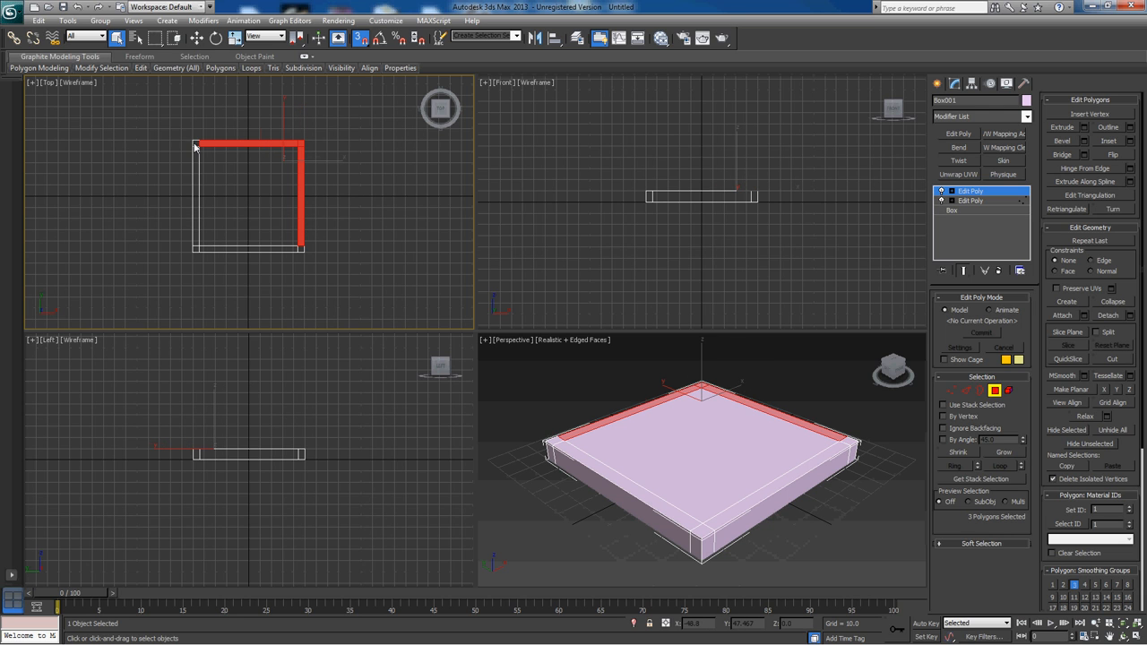
{"action": "left_click", "coordinate": [198, 178], "text": "ctrl"}
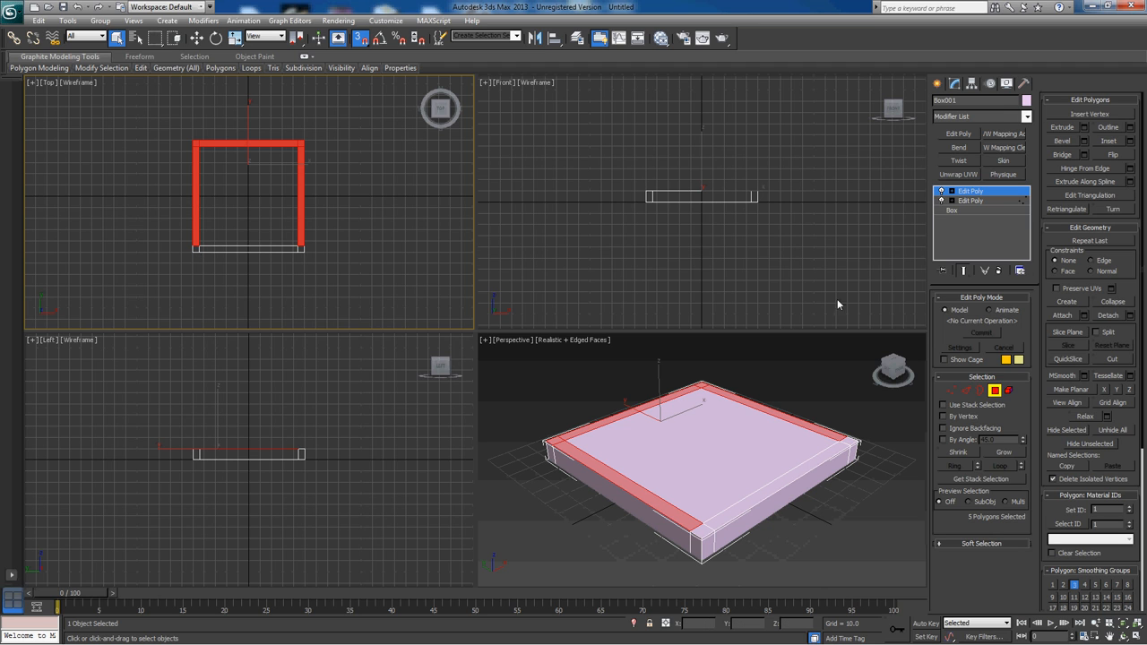
- Raise the selected border polygons into three walls using Bevel with a height of 128 and an outline of 0
{"action": "left_click", "coordinate": [1084, 141]}
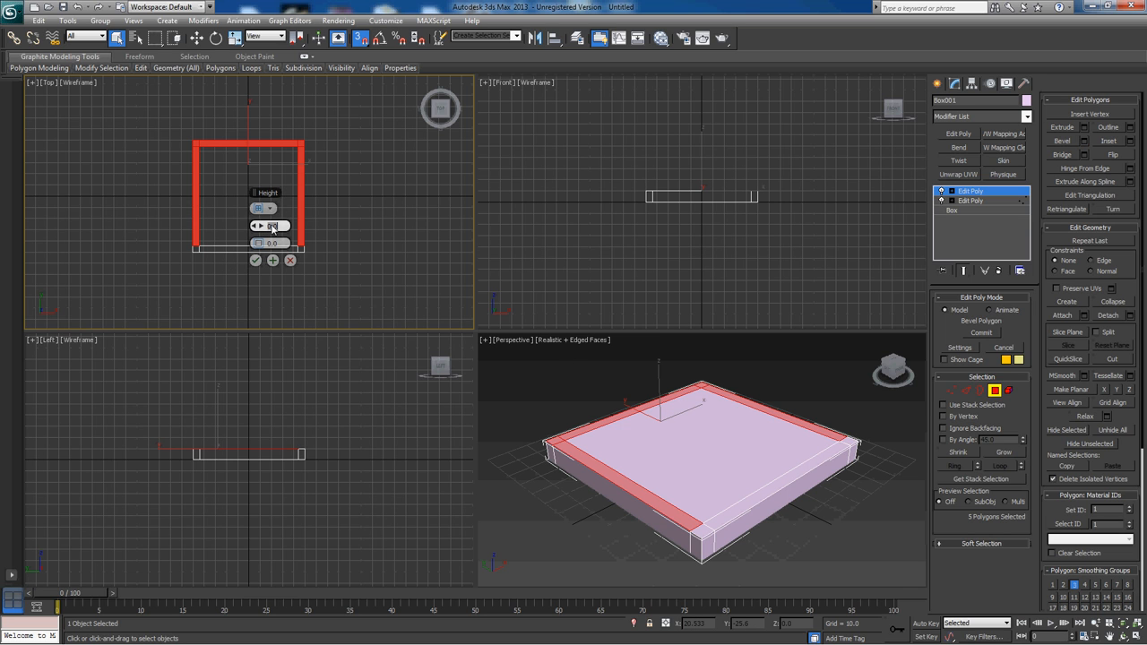
{"action": "key", "text": "Return"}
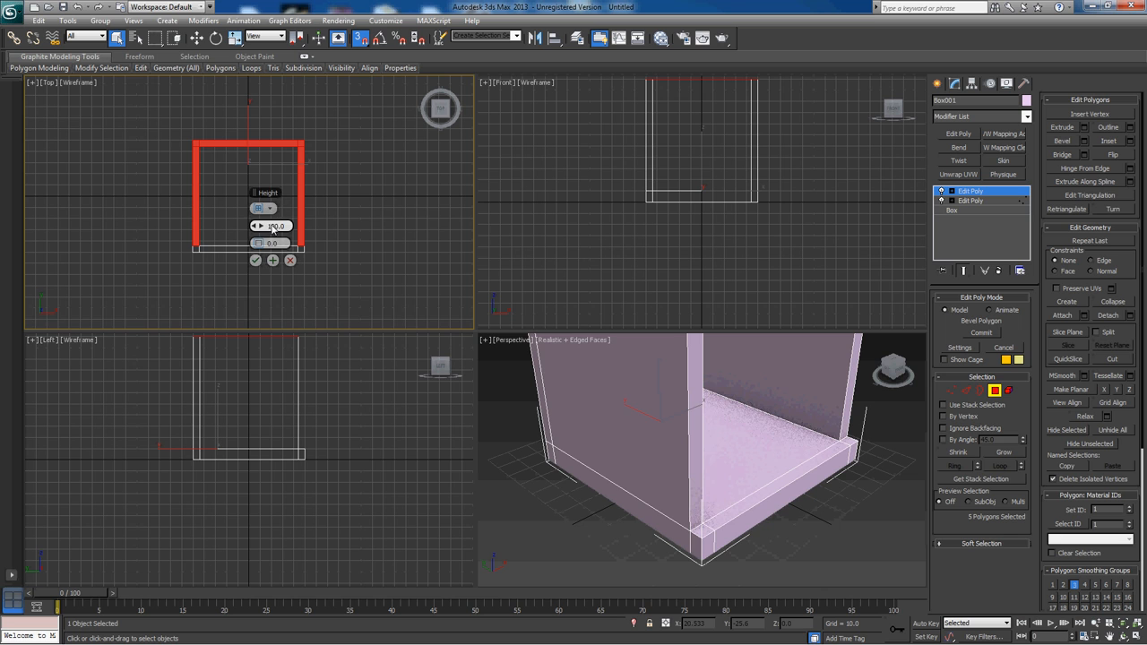
{"action": "middle_click_drag", "start_coordinate": [595, 437], "coordinate": [779, 535], "text": "alt"}
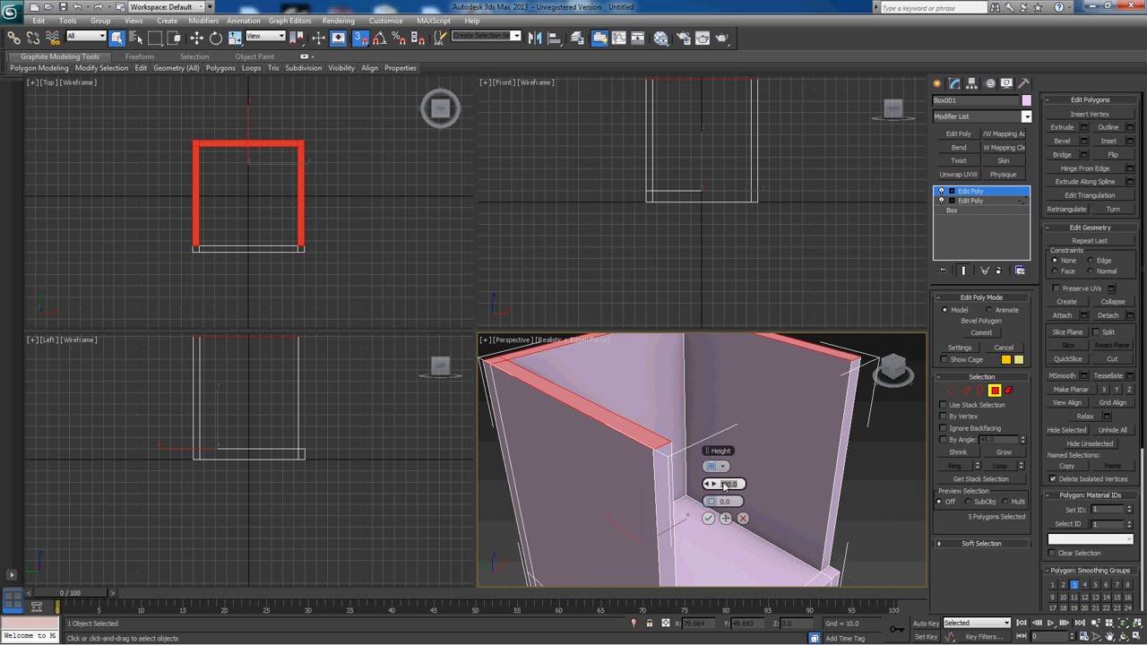
{"action": "key", "text": "BackSpace"}
{"action": "key", "text": "Return"}
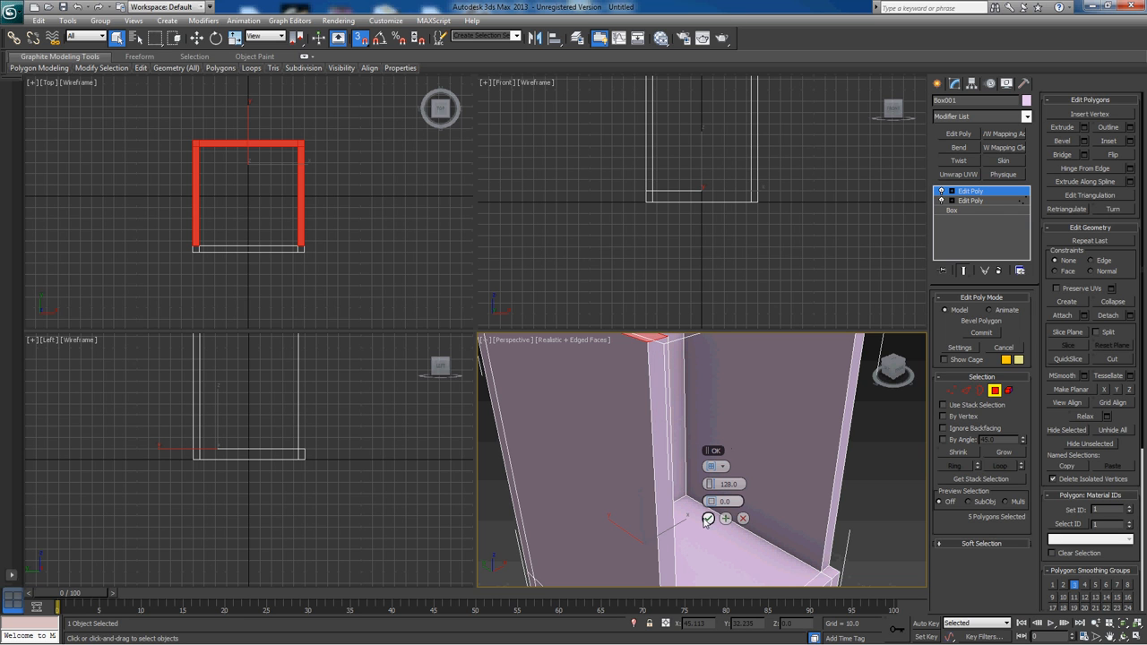
{"action": "left_click", "coordinate": [708, 519]}
{"action": "scroll", "coordinate": [762, 510], "scroll_direction": "down", "scroll_amount": 5}
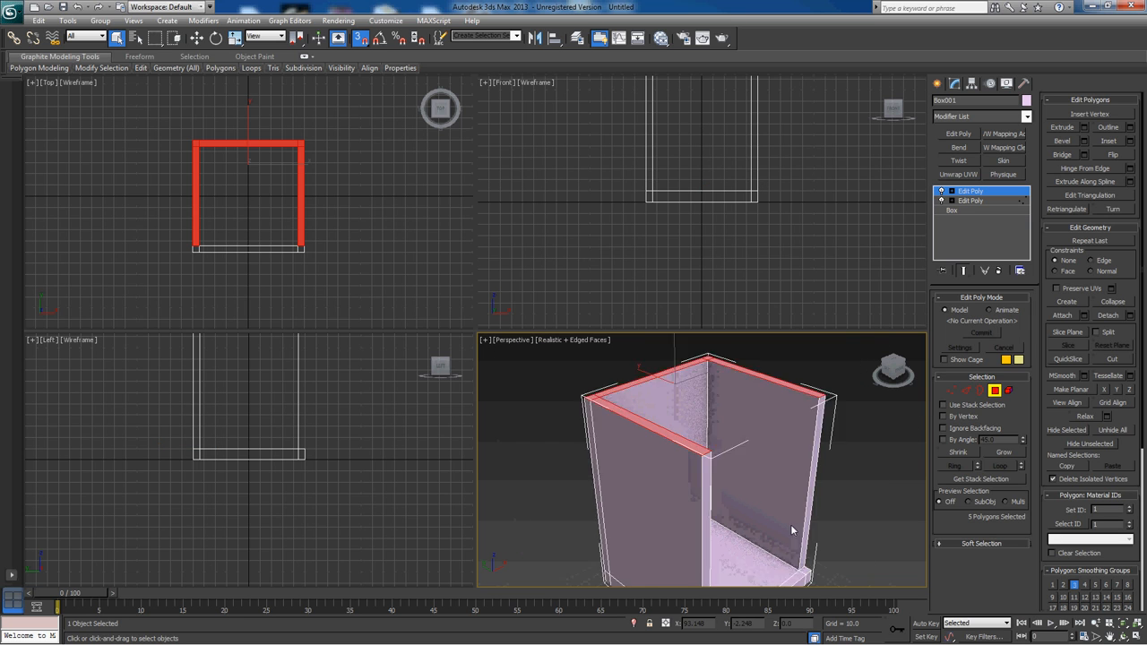
- Turn off both Edit Poly modifiers on the walled box and go to its base Box level, accepting the topology warning
{"action": "middle_click_drag", "start_coordinate": [789, 532], "coordinate": [771, 425]}
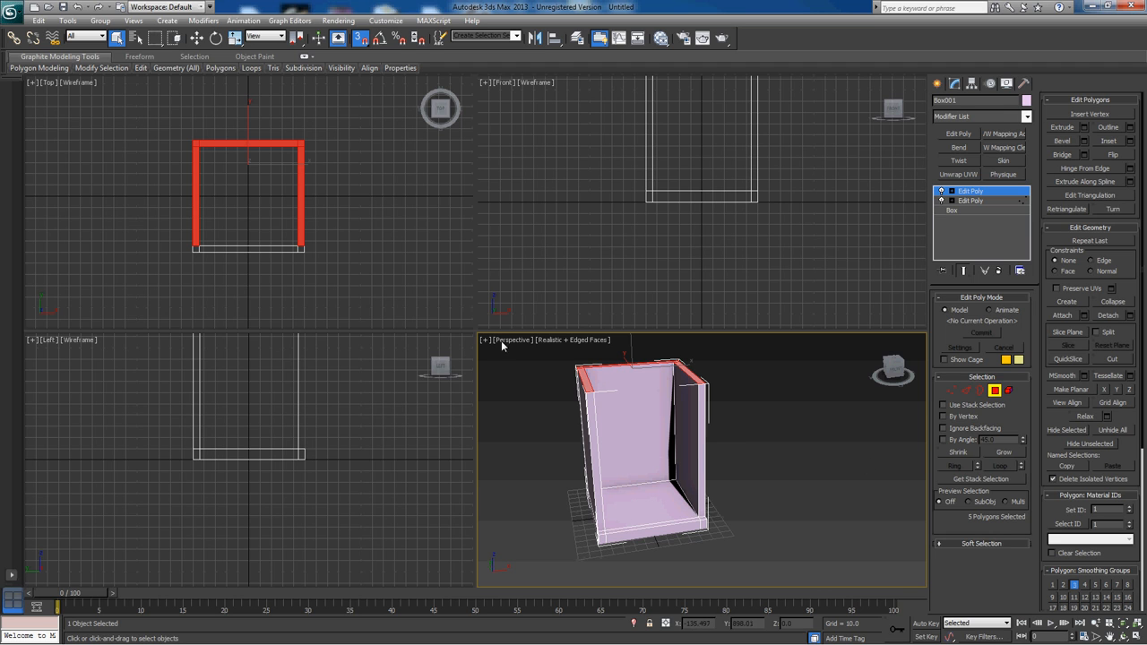
{"action": "left_click", "coordinate": [990, 197]}
{"action": "left_click", "coordinate": [941, 192]}
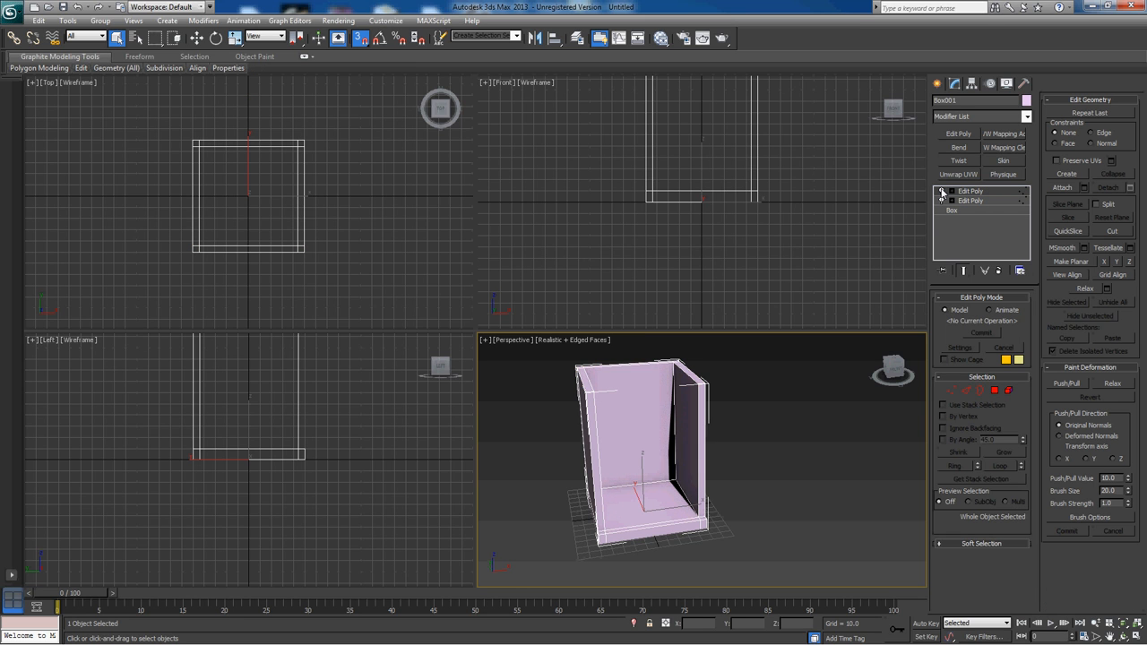
{"action": "left_click", "coordinate": [940, 201]}
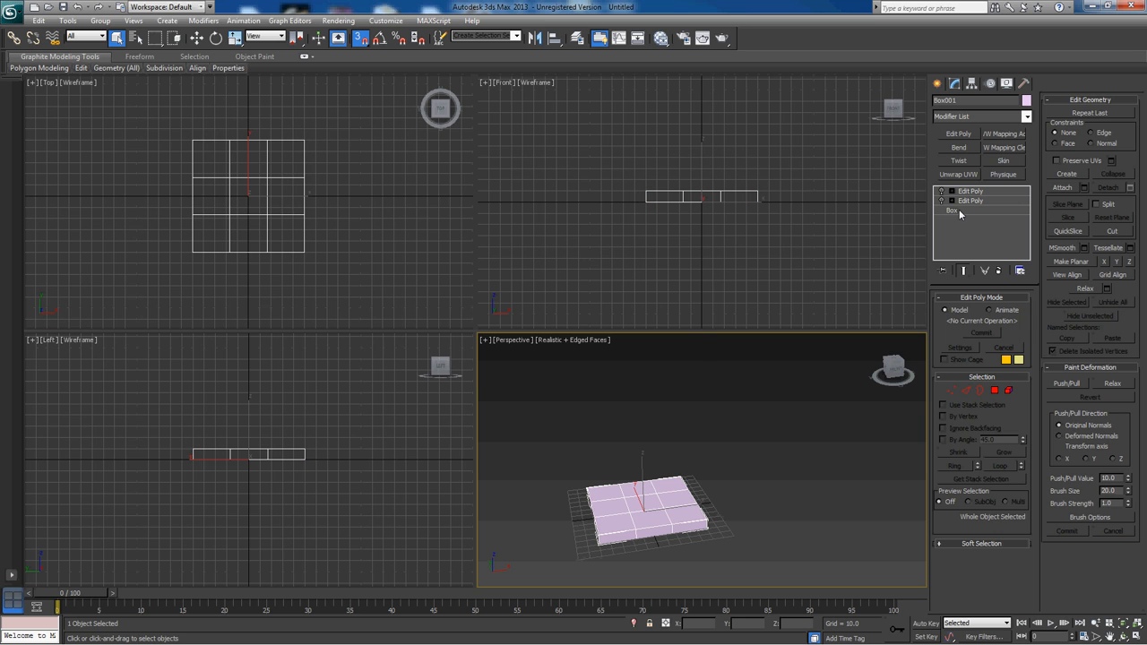
{"action": "left_click", "coordinate": [959, 208]}
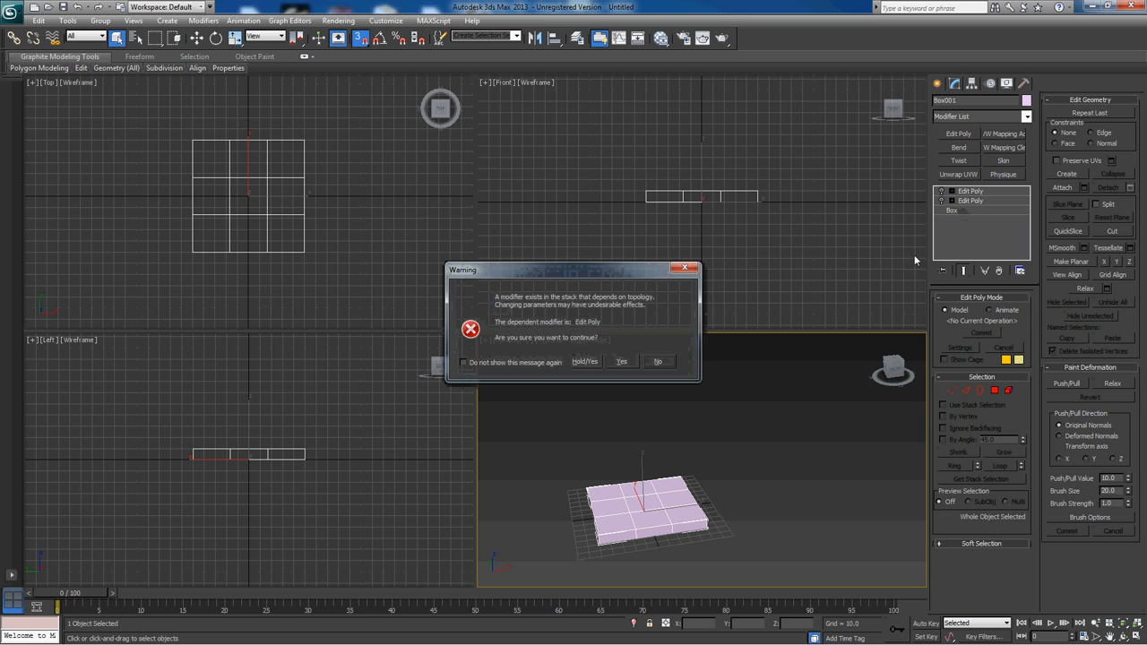
{"action": "left_click", "coordinate": [624, 361]}
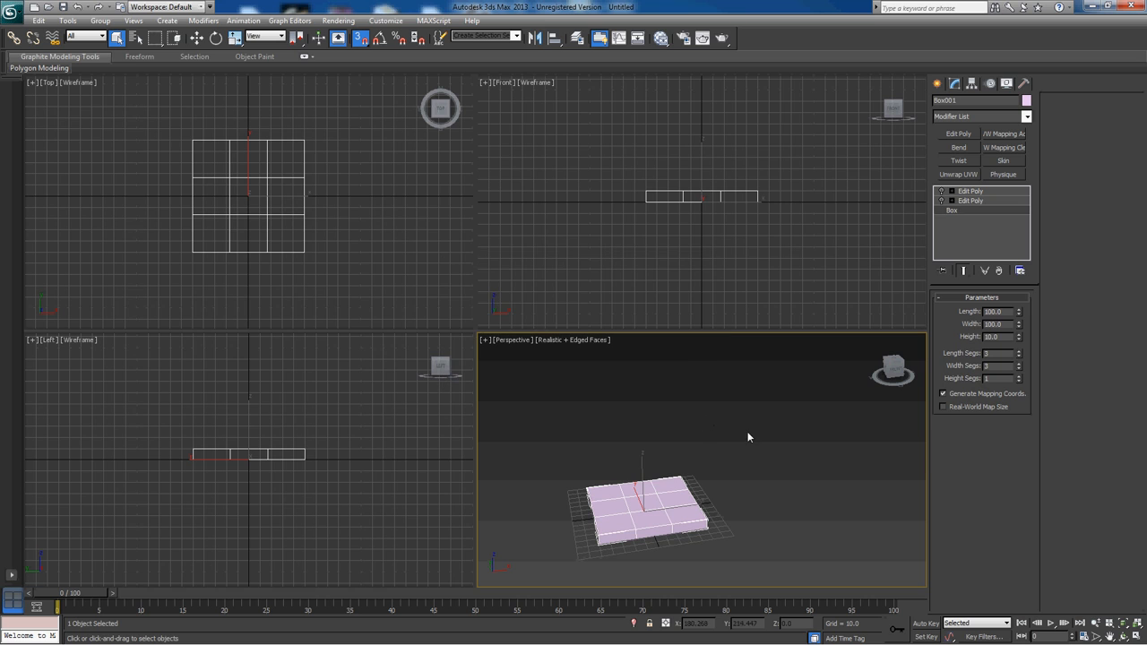
- Turn grid snapping off and clone the flat box straight up along Z as one Copy, at a height of about 143
{"action": "middle_click_drag", "start_coordinate": [748, 439], "coordinate": [738, 384]}
{"action": "key", "text": "w"}
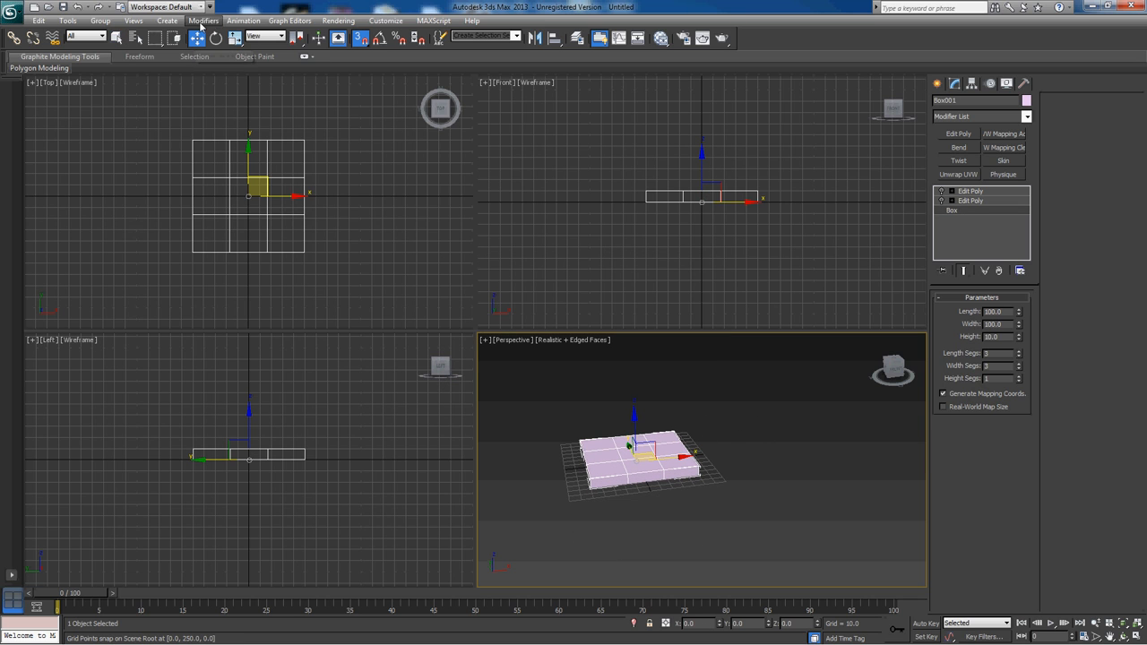
{"action": "middle_click_drag", "start_coordinate": [766, 490], "coordinate": [814, 522]}
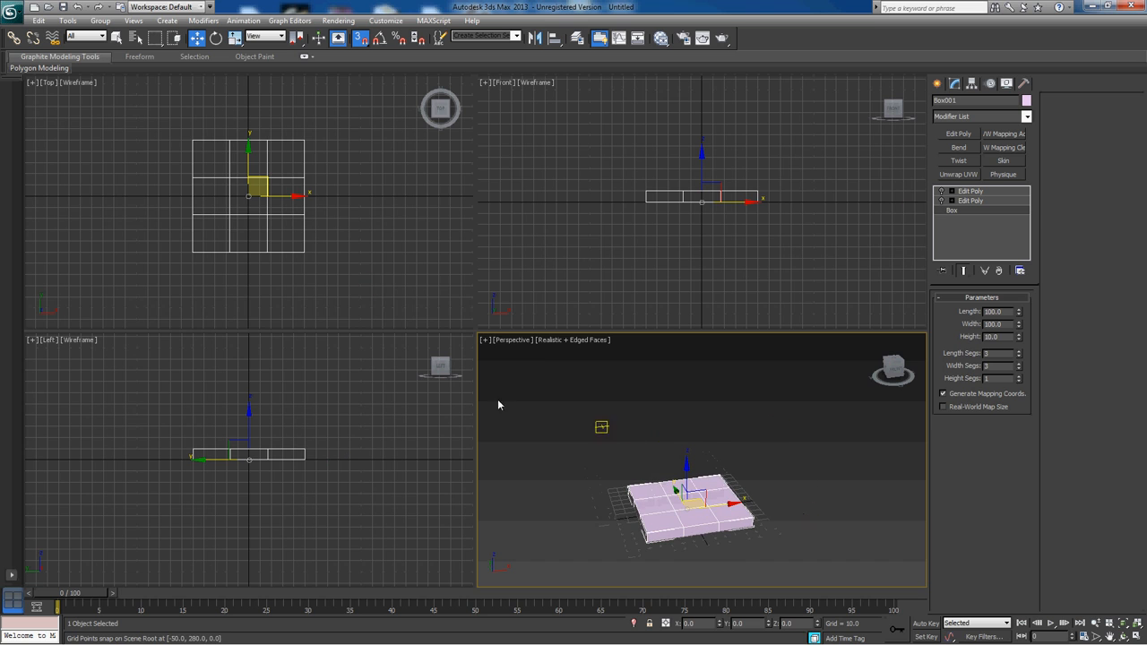
{"action": "right_click", "coordinate": [401, 257]}
{"action": "key", "text": "s"}
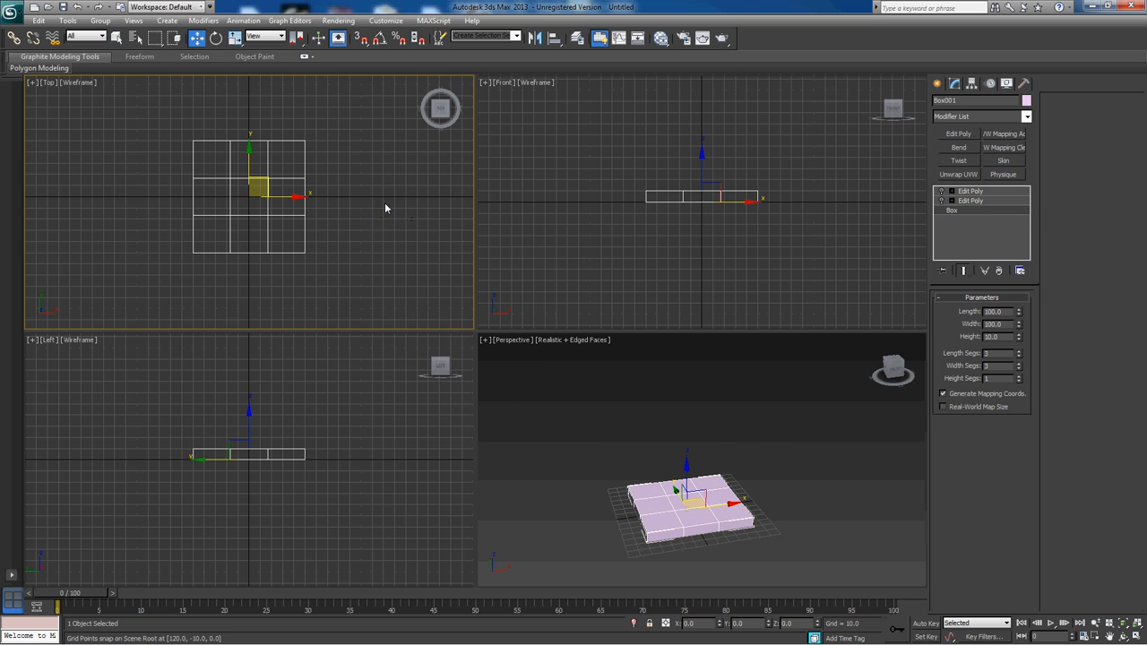
{"action": "right_click", "coordinate": [728, 485]}
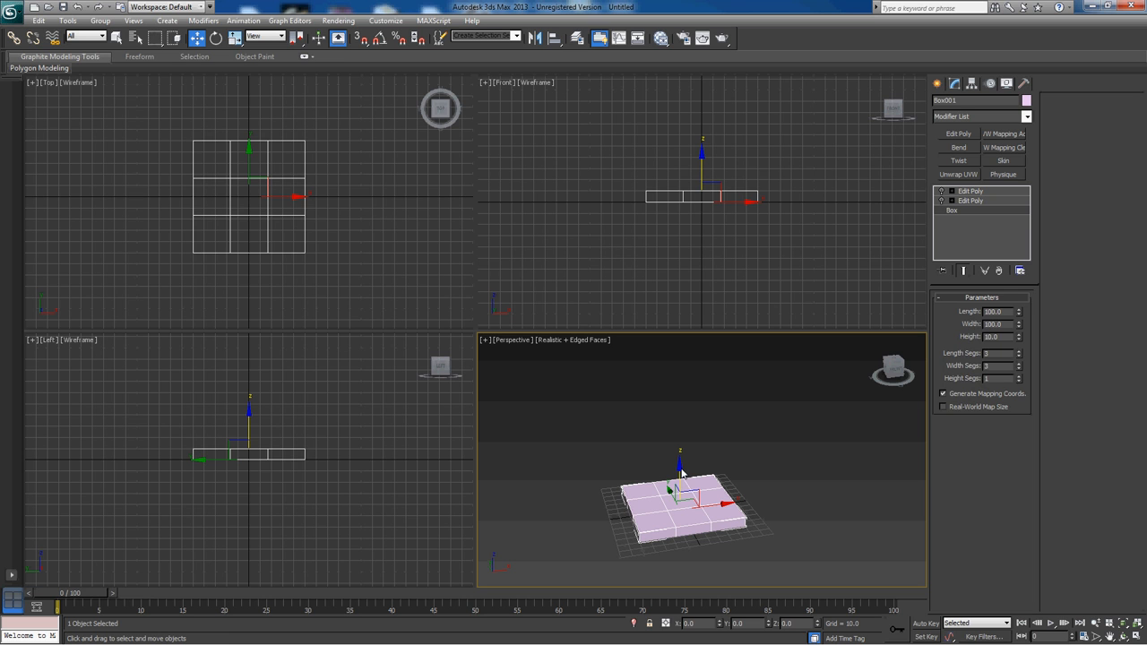
{"action": "left_click_drag", "start_coordinate": [681, 472], "coordinate": [681, 358], "text": "shift"}
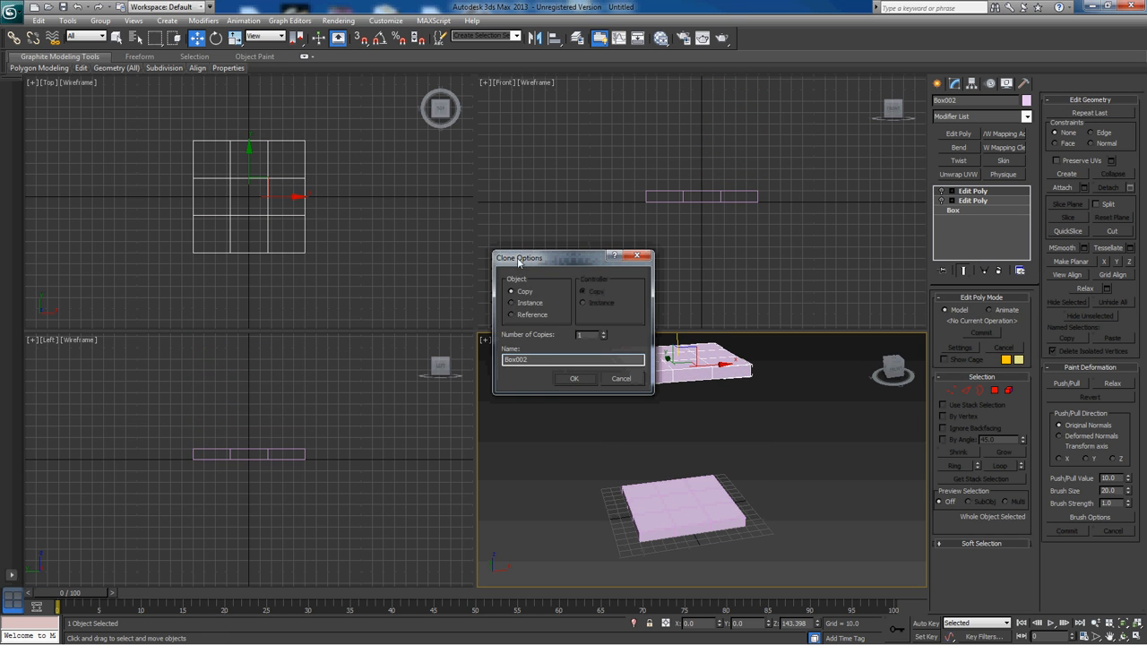
{"action": "left_click", "coordinate": [587, 380]}
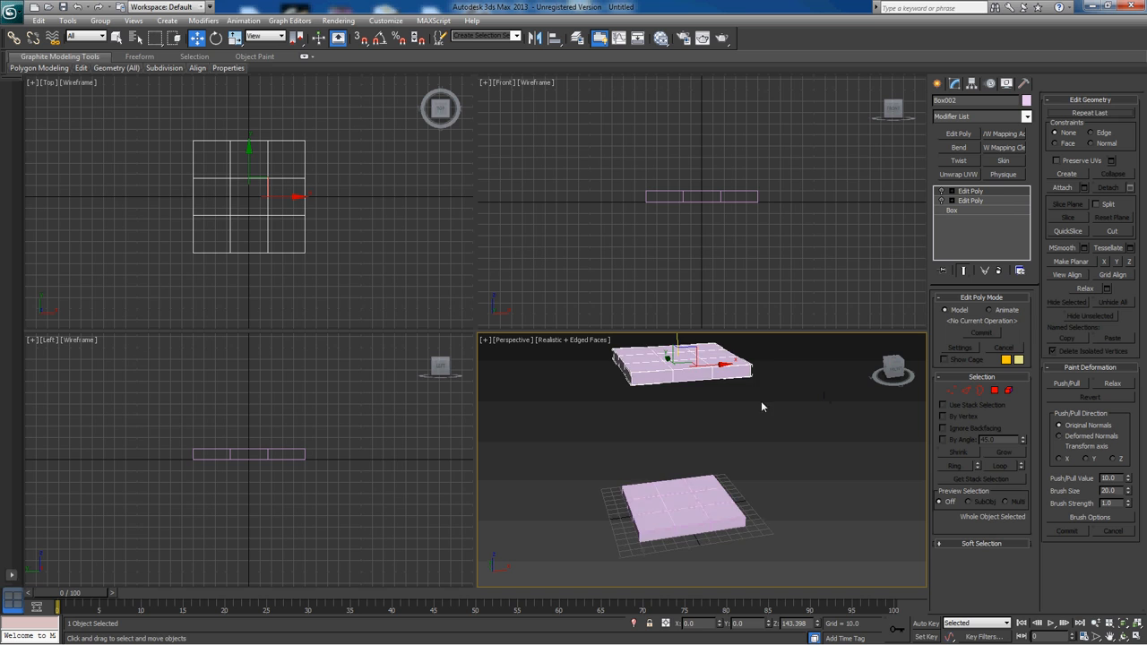
- Delete both Edit Poly modifiers from the copied slab and turn the original box's Edit Poly modifiers back on
{"action": "middle_click_drag", "start_coordinate": [763, 407], "coordinate": [726, 484]}
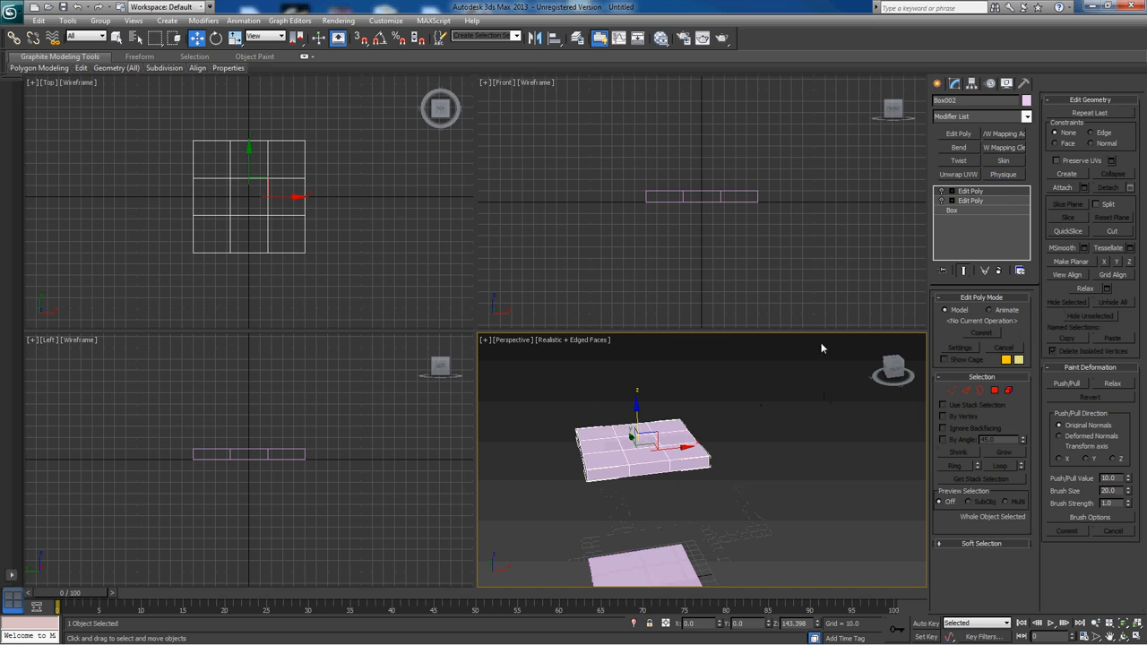
{"action": "right_click", "coordinate": [977, 202]}
{"action": "left_click", "coordinate": [1031, 224]}
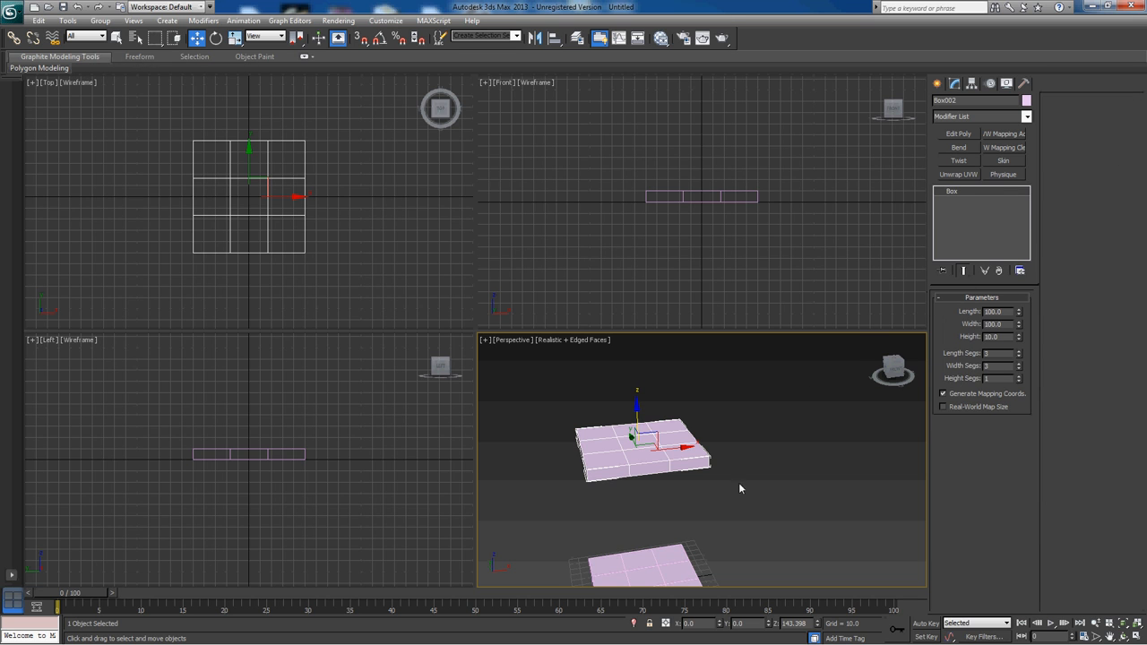
{"action": "left_click", "coordinate": [668, 575]}
{"action": "left_click", "coordinate": [941, 200]}
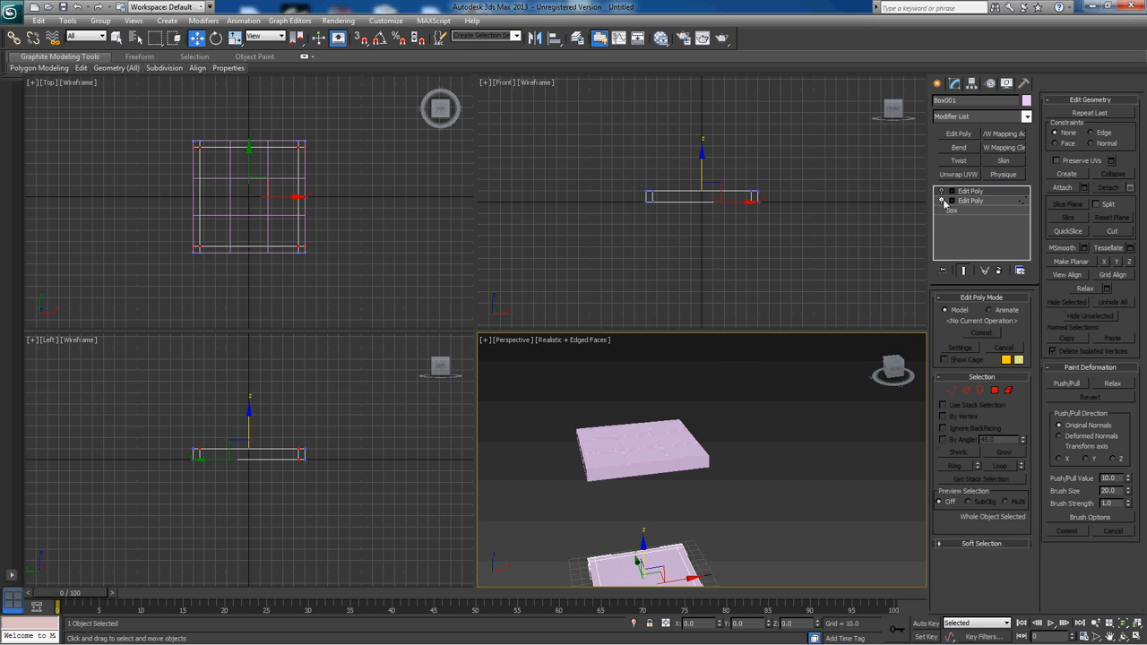
- Lower the copied slab in the Front view until it rests on the wall tops, at Z about 138
{"action": "middle_click_drag", "start_coordinate": [690, 231], "coordinate": [686, 322]}
{"action": "middle_click_drag", "start_coordinate": [614, 118], "coordinate": [618, 153]}
{"action": "scroll", "coordinate": [725, 206], "scroll_direction": "up", "scroll_amount": 3}
{"action": "scroll", "coordinate": [726, 207], "scroll_direction": "up", "scroll_amount": 2}
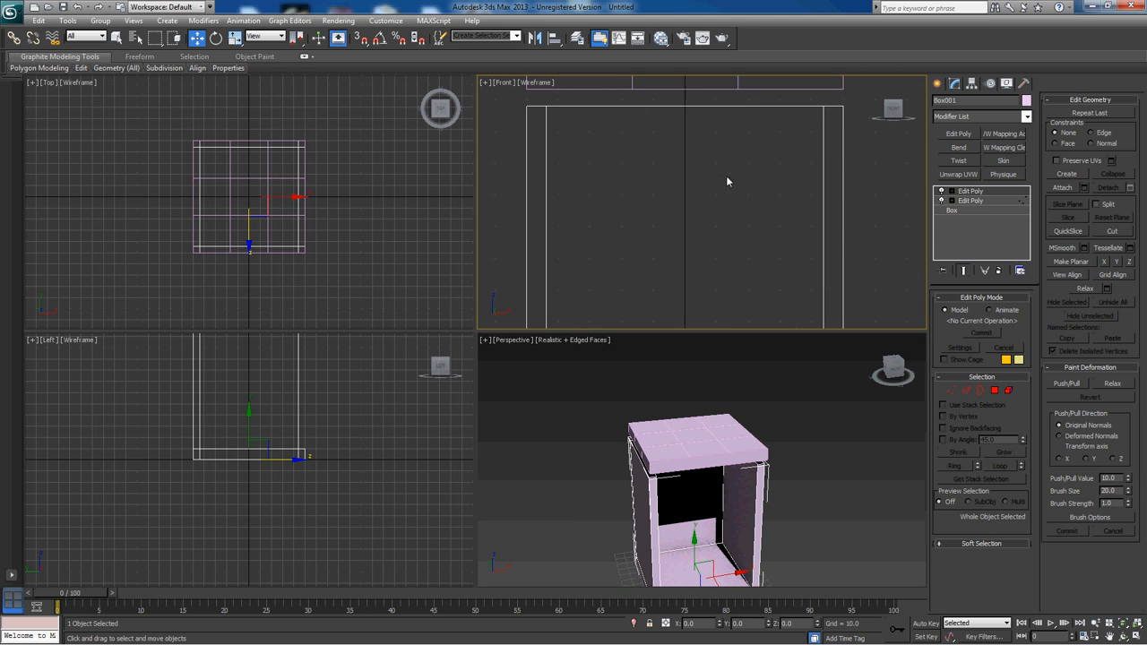
{"action": "left_click", "coordinate": [743, 117]}
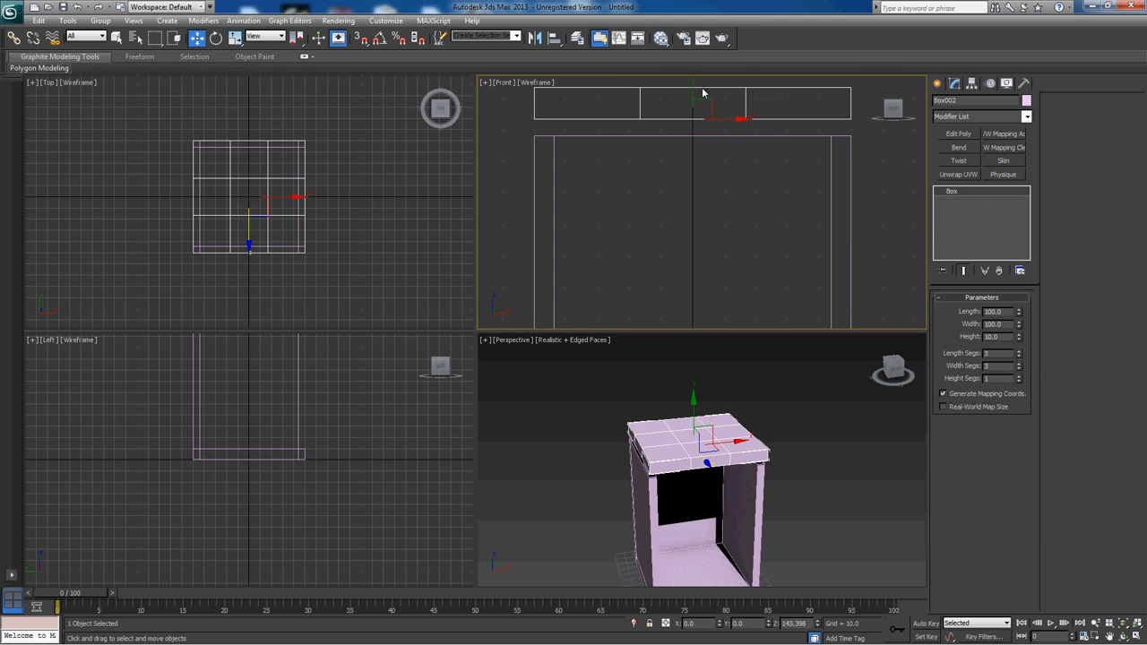
{"action": "left_click_drag", "start_coordinate": [694, 87], "coordinate": [692, 105]}
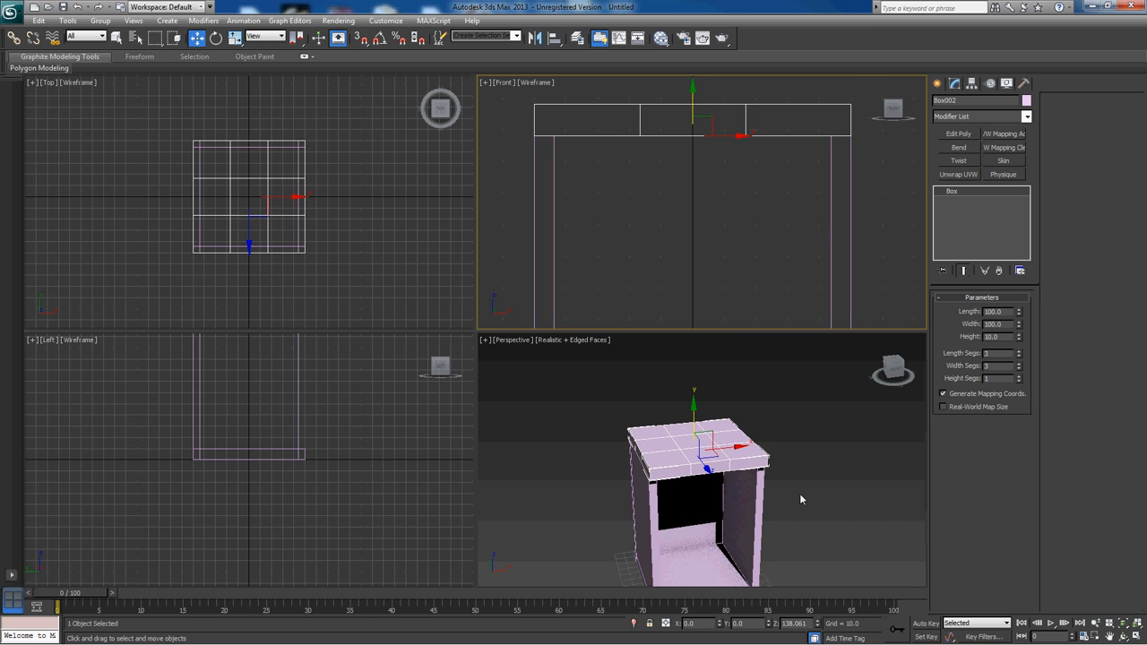
- Add a third Edit Poly modifier to the walled box and attach the roof slab to it
{"action": "mouse_move", "coordinate": [801, 499]}
{"action": "middle_mouse_down", "text": "alt"}
{"action": "mouse_move", "coordinate": [740, 430]}
{"action": "mouse_move", "coordinate": [720, 353]}
{"action": "mouse_move", "coordinate": [768, 392]}
{"action": "mouse_move", "coordinate": [792, 436]}
{"action": "mouse_move", "coordinate": [748, 461]}
{"action": "mouse_move", "coordinate": [720, 443]}
{"action": "mouse_move", "coordinate": [771, 395]}
{"action": "mouse_move", "coordinate": [745, 446]}
{"action": "mouse_move", "coordinate": [789, 448]}
{"action": "middle_mouse_up", "text": "alt"}
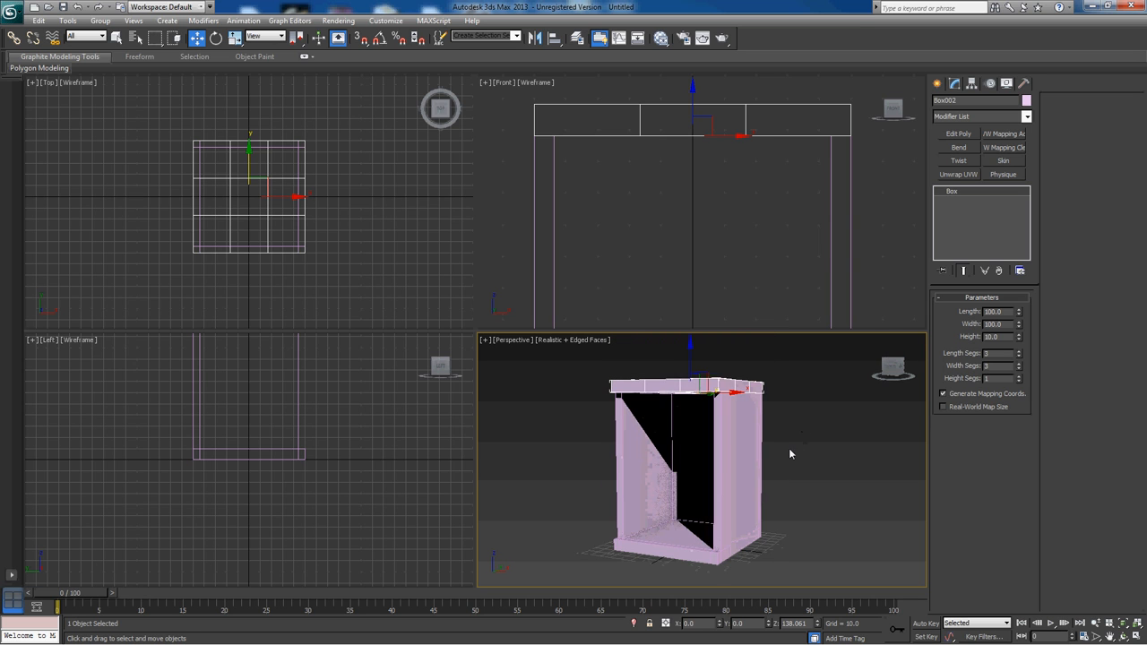
{"action": "left_click", "coordinate": [743, 436]}
{"action": "left_click", "coordinate": [960, 135]}
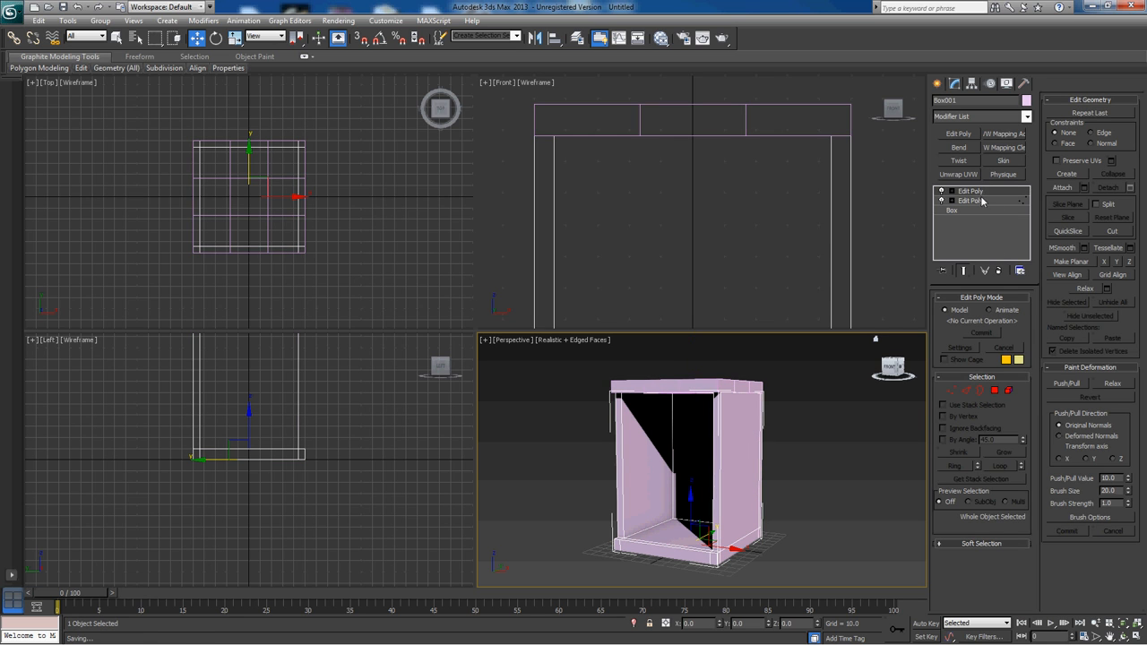
{"action": "left_click", "coordinate": [961, 134]}
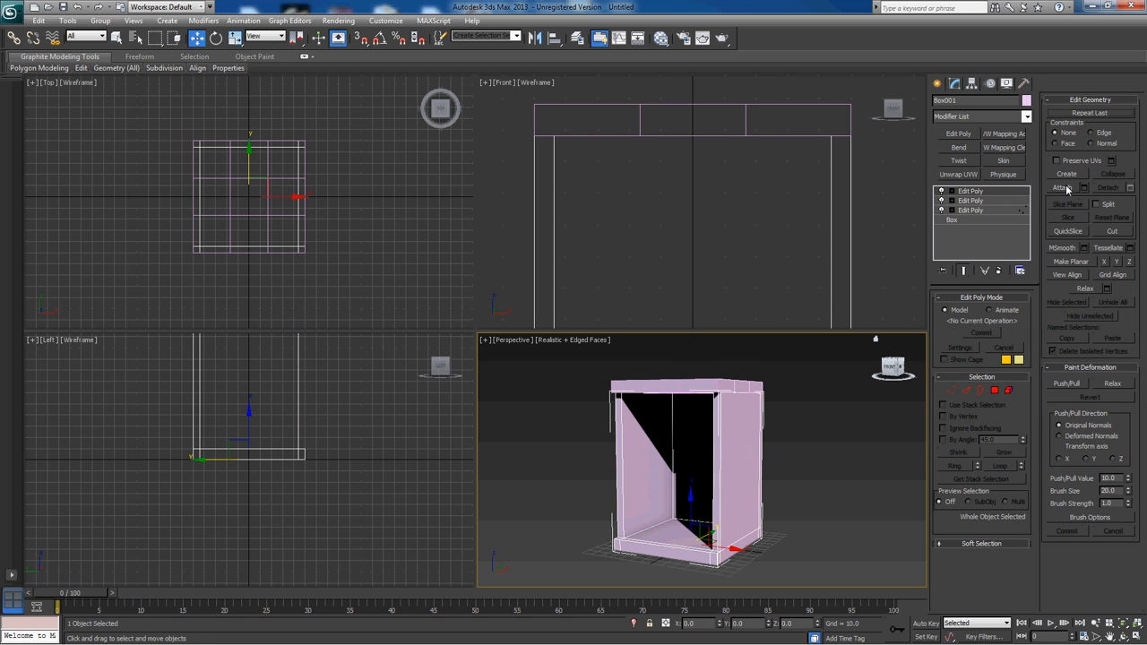
{"action": "left_click", "coordinate": [1063, 188]}
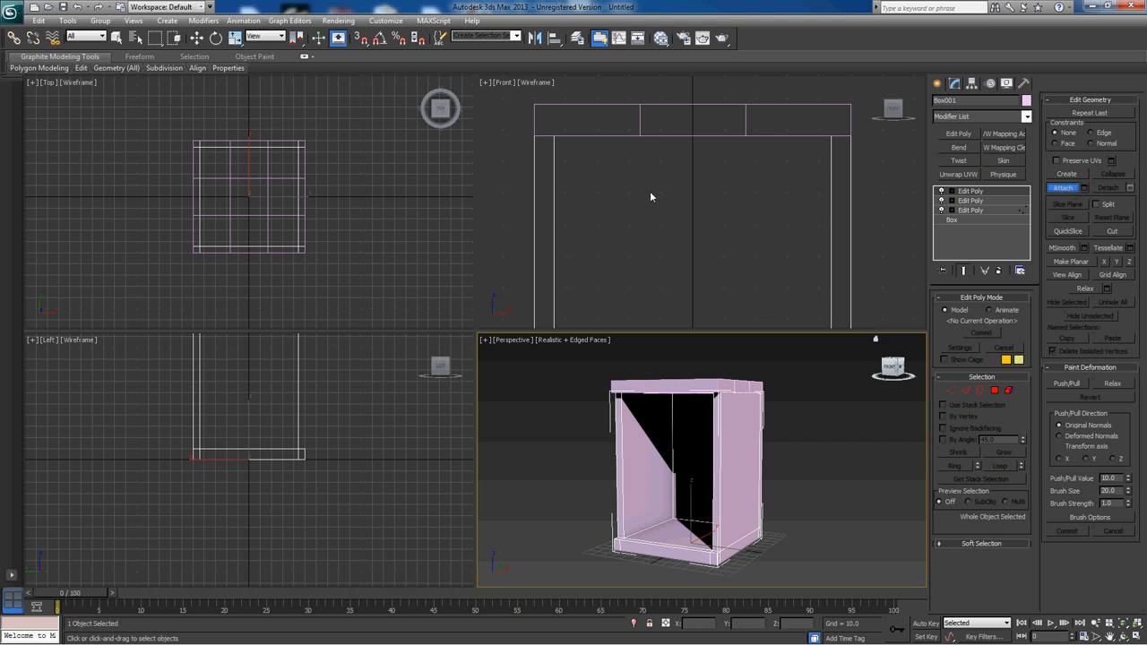
{"action": "left_click", "coordinate": [746, 123]}
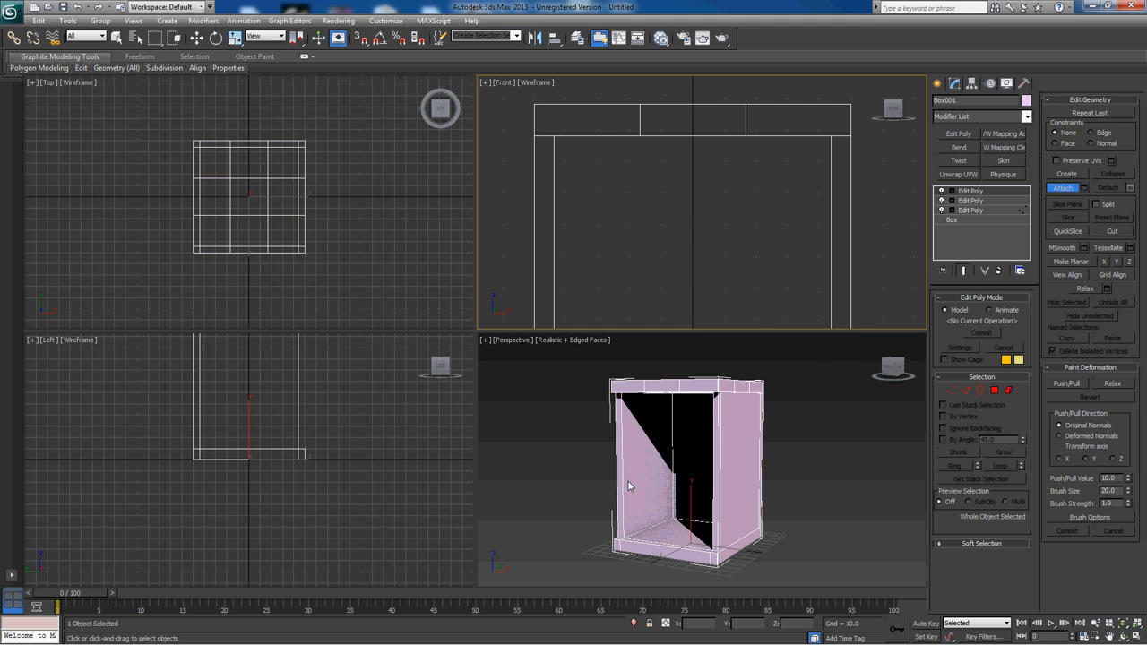
{"action": "middle_click_drag", "start_coordinate": [628, 481], "coordinate": [663, 485], "text": "alt"}
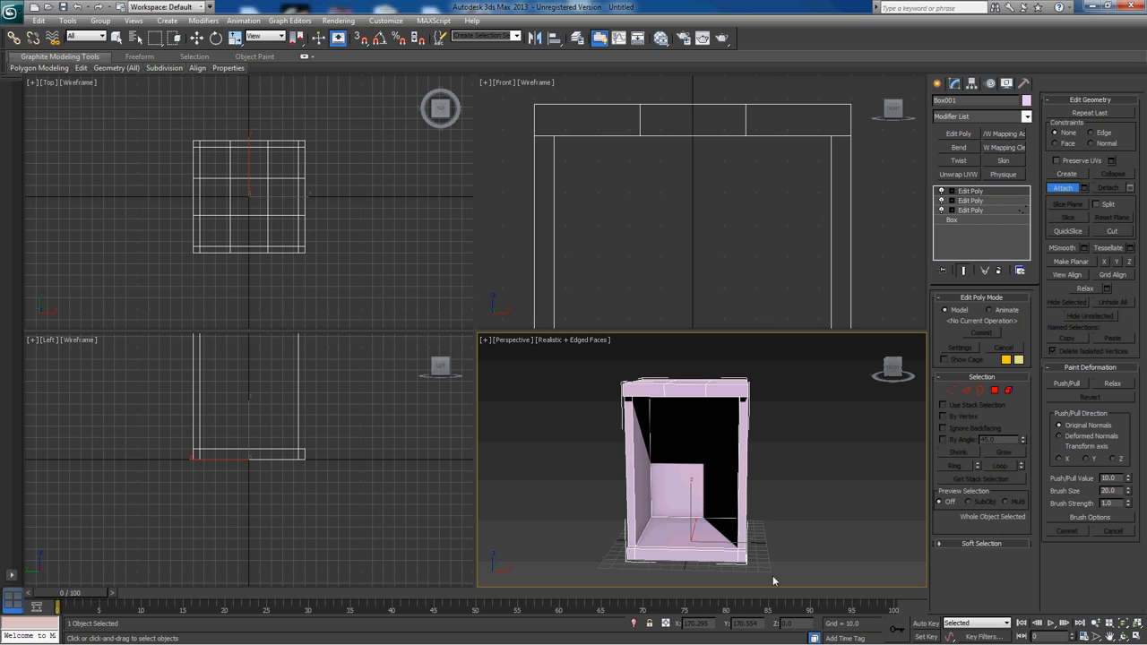
{"action": "left_click", "coordinate": [12, 13]}
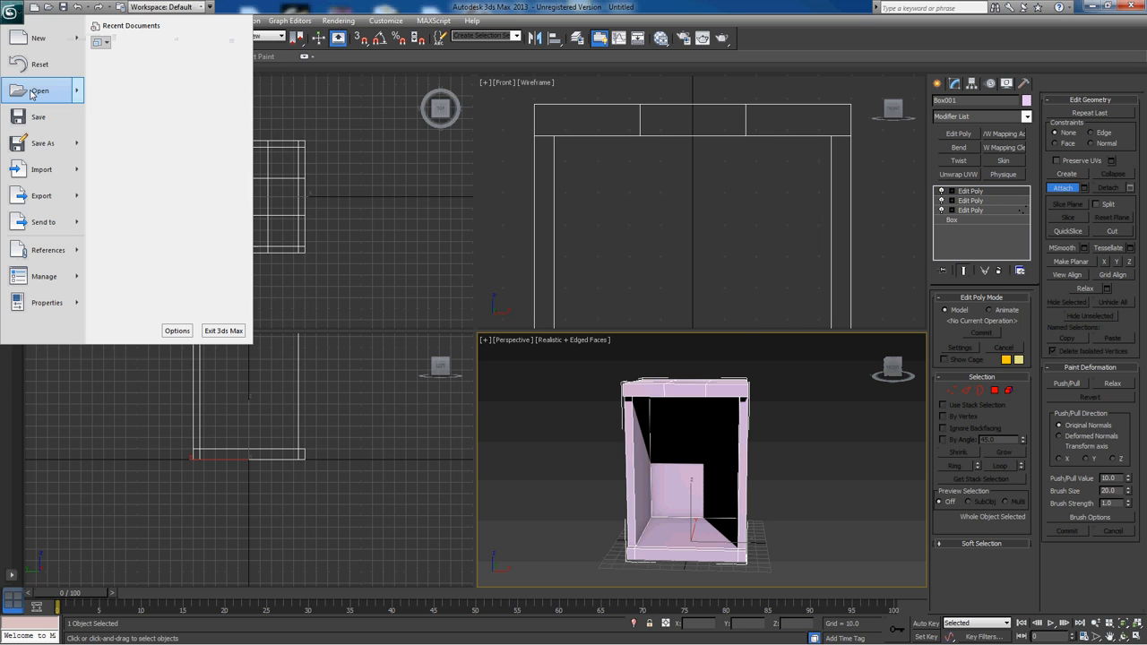
{"action": "mouse_move", "coordinate": [67, 193]}
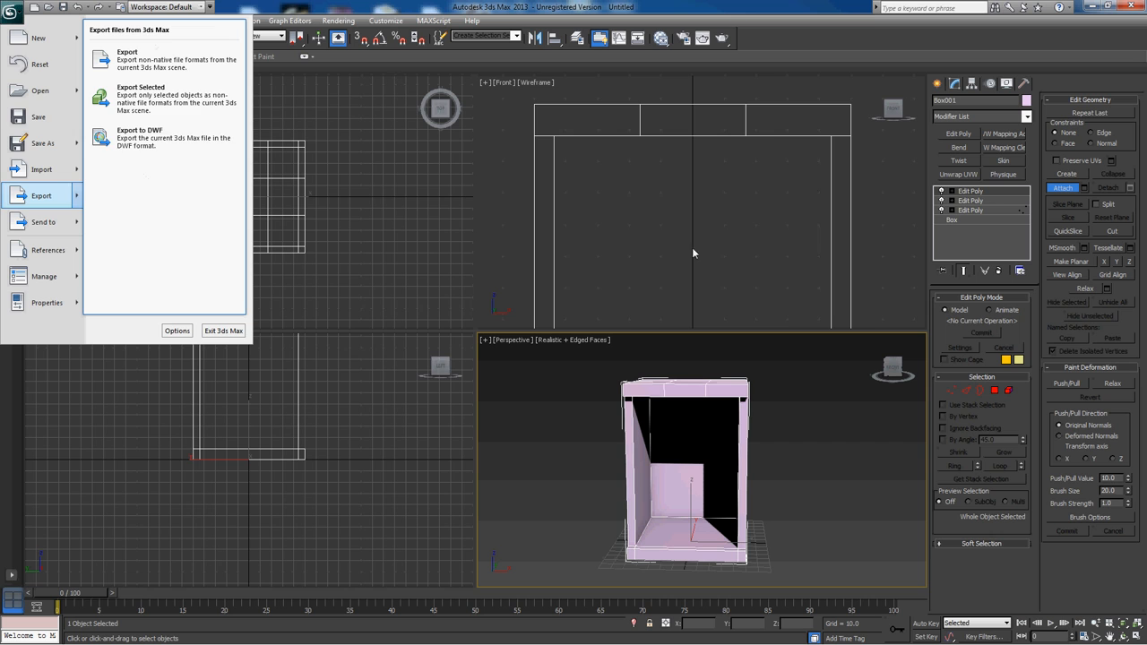
{"action": "middle_click_drag", "start_coordinate": [789, 430], "coordinate": [776, 450]}
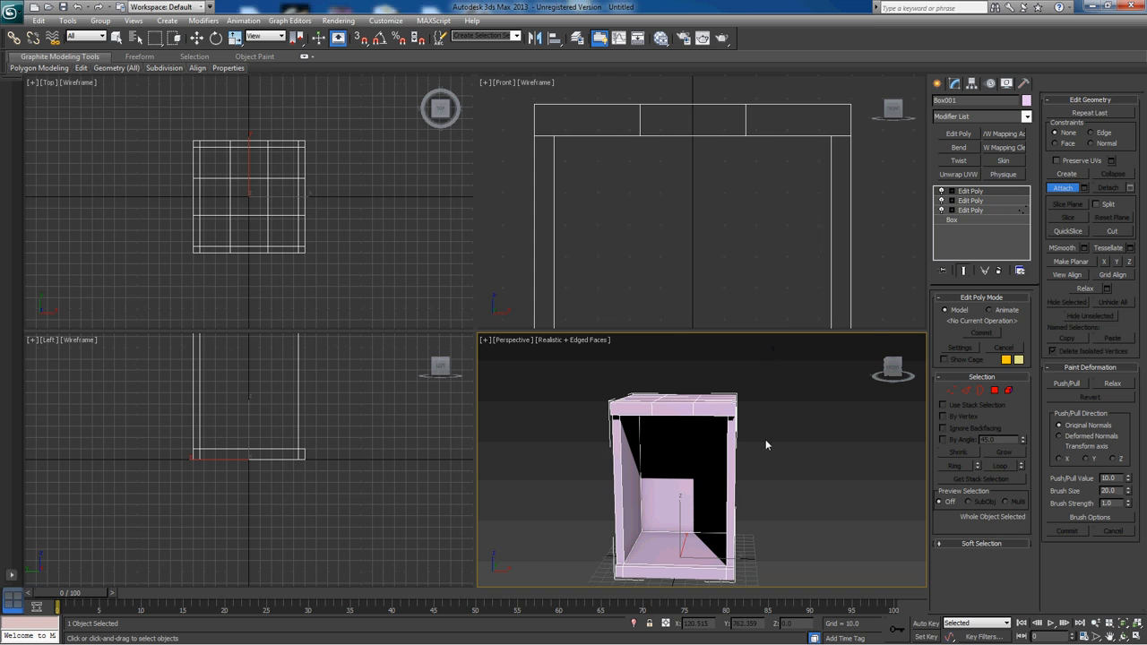
- Draw a new box with grid snapping, centred on the origin in the Top view, 120 long, 120 wide and 20 high
{"action": "left_click", "coordinate": [940, 86]}
{"action": "key", "text": "w"}
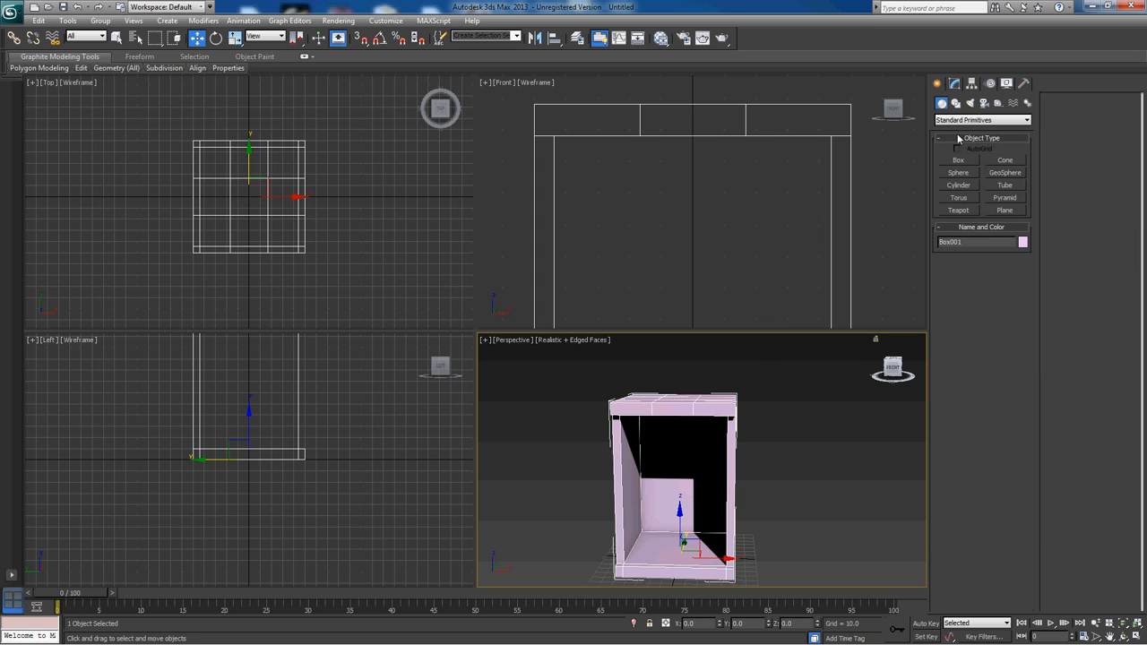
{"action": "left_click", "coordinate": [966, 160]}
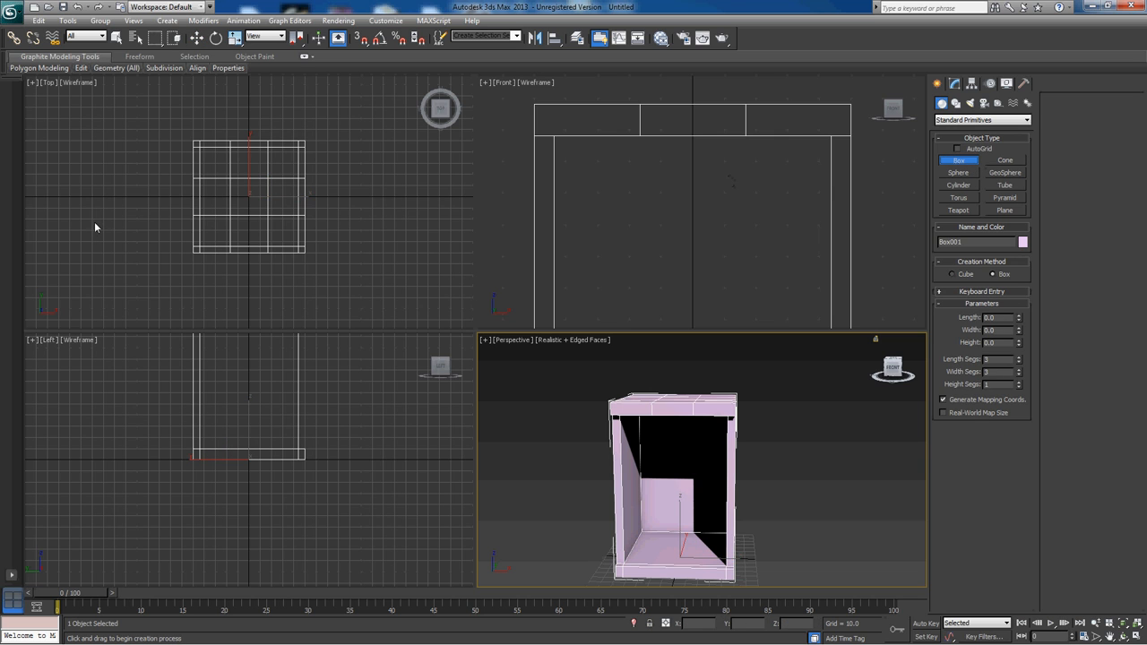
{"action": "middle_click_drag", "start_coordinate": [134, 240], "coordinate": [140, 233]}
{"action": "middle_click_drag", "start_coordinate": [284, 232], "coordinate": [269, 243]}
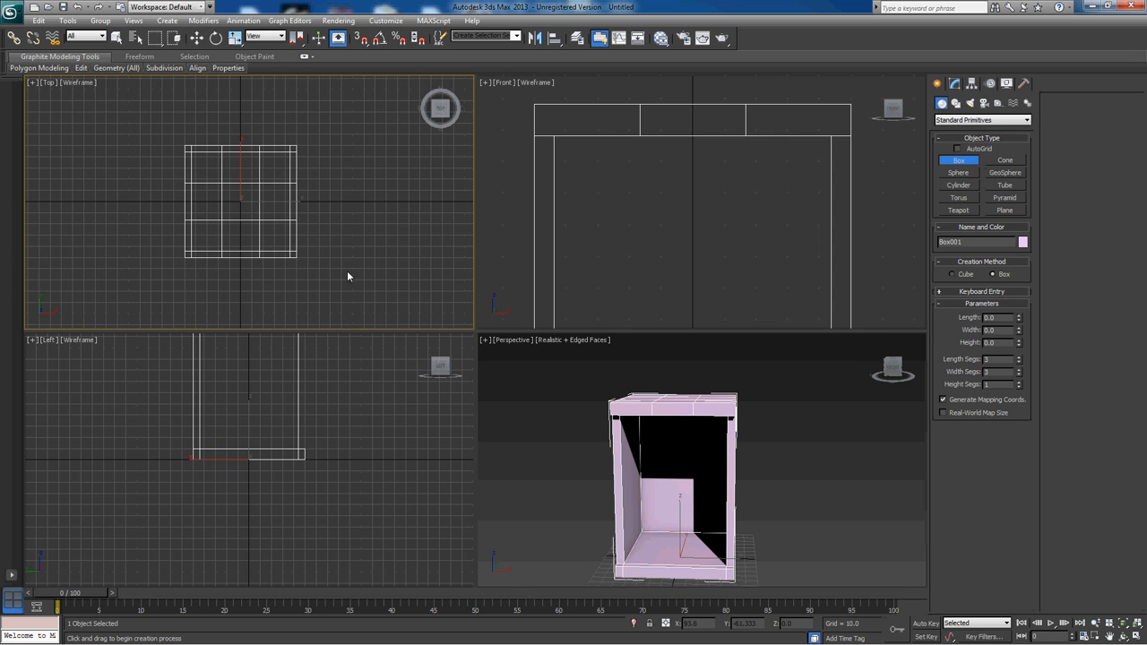
{"action": "key", "text": "s"}
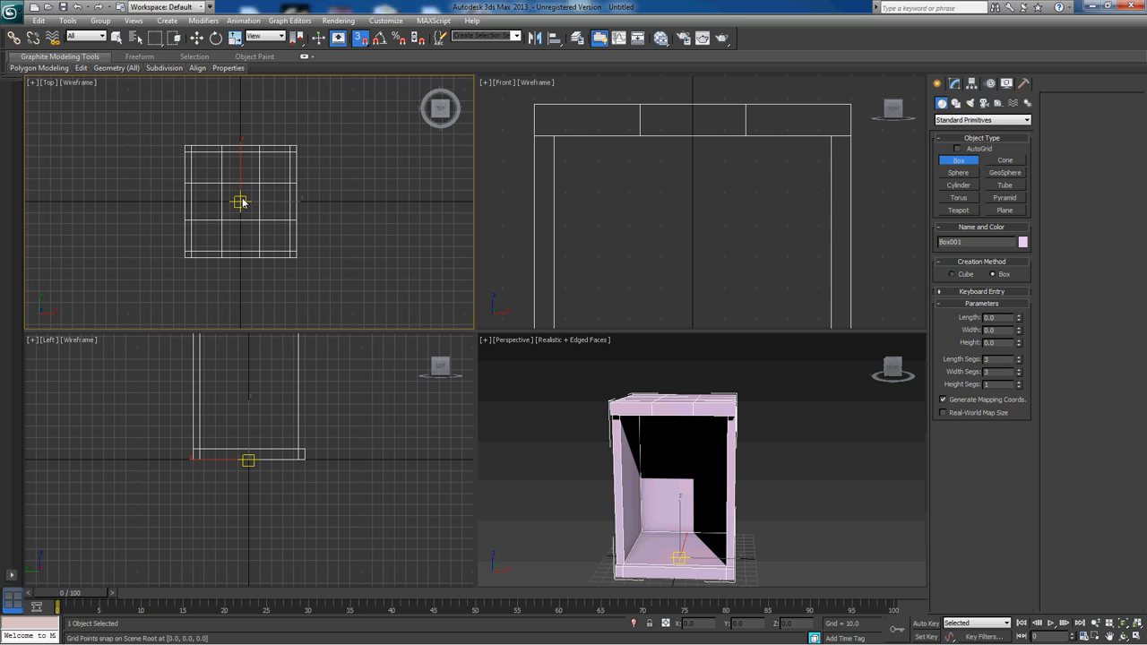
{"action": "left_click_drag", "start_coordinate": [240, 202], "coordinate": [303, 194]}
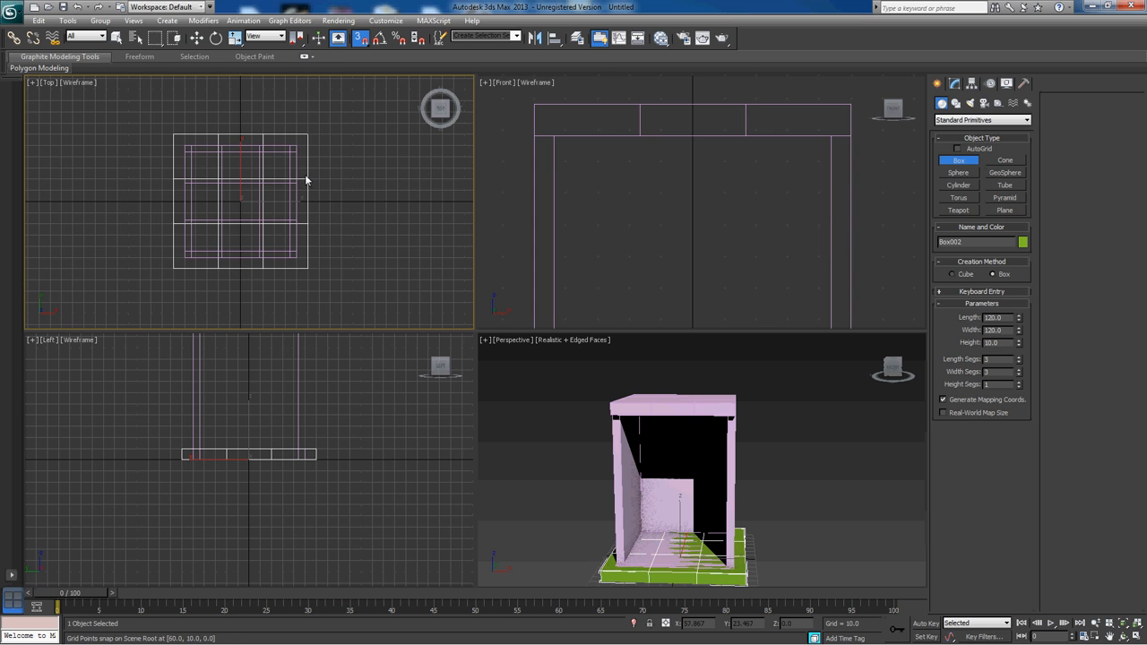
{"action": "left_click", "coordinate": [306, 173]}
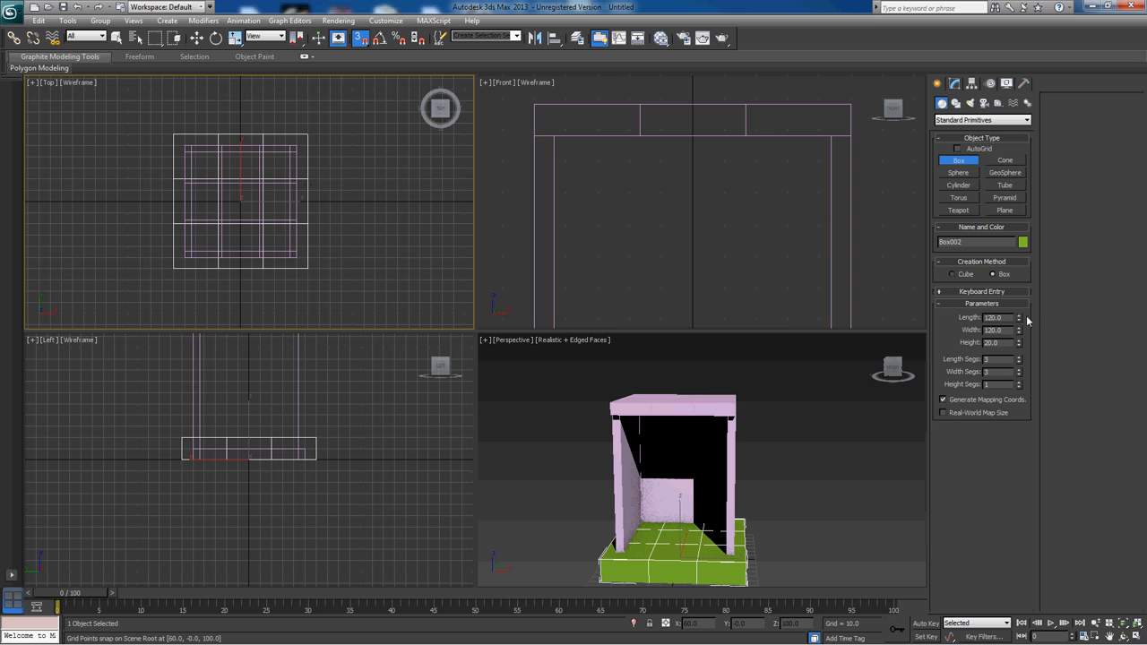
- Turn off snapping, resize the new box to 105 long, 105 wide and 15 high, and rename it UCX_floor
{"action": "middle_click_drag", "start_coordinate": [184, 169], "coordinate": [197, 167]}
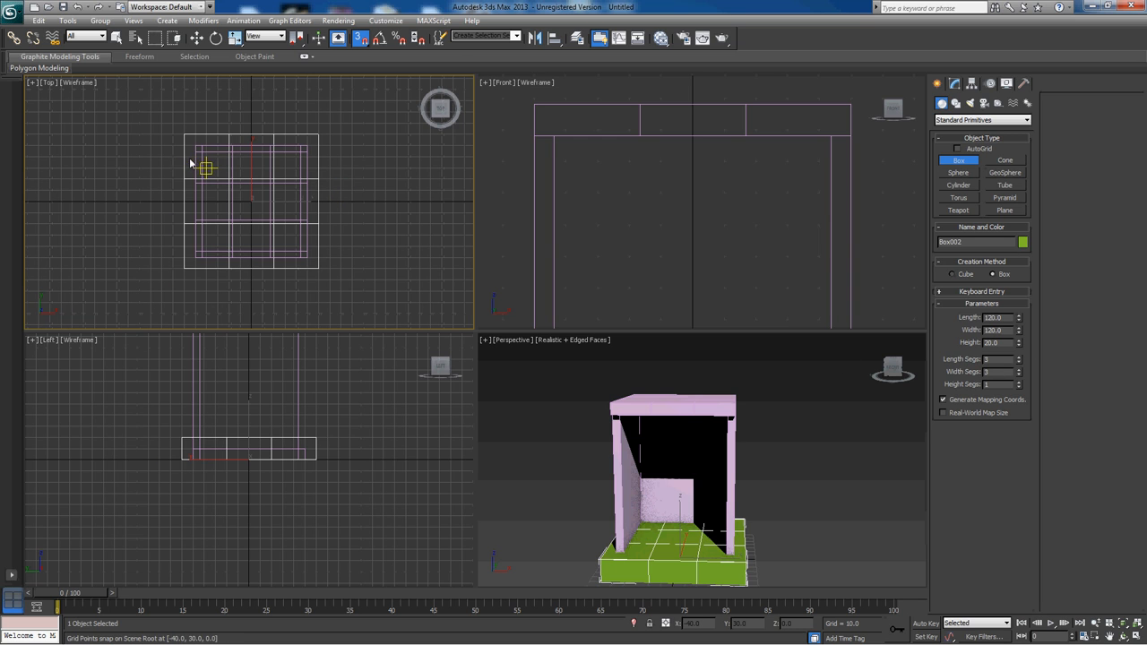
{"action": "key", "text": "s"}
{"action": "double_click", "coordinate": [1001, 318]}
{"action": "middle_click_drag", "start_coordinate": [753, 445], "coordinate": [734, 410]}
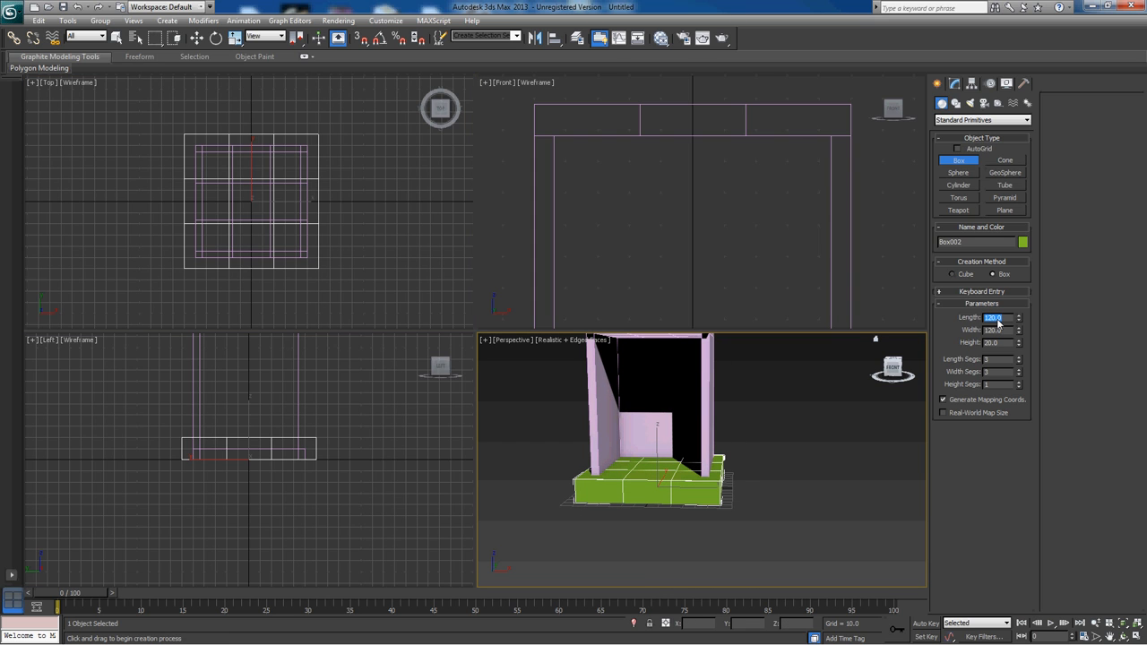
{"action": "type", "text": "105"}
{"action": "key", "text": "Tab"}
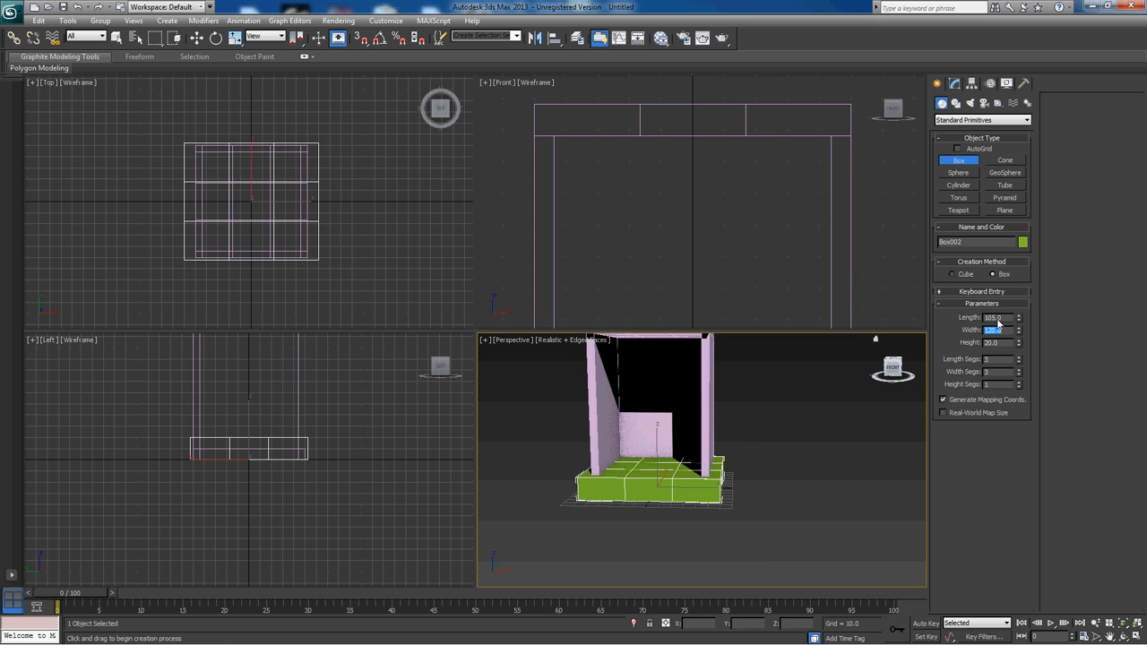
{"action": "type", "text": "105"}
{"action": "key", "text": "Tab"}
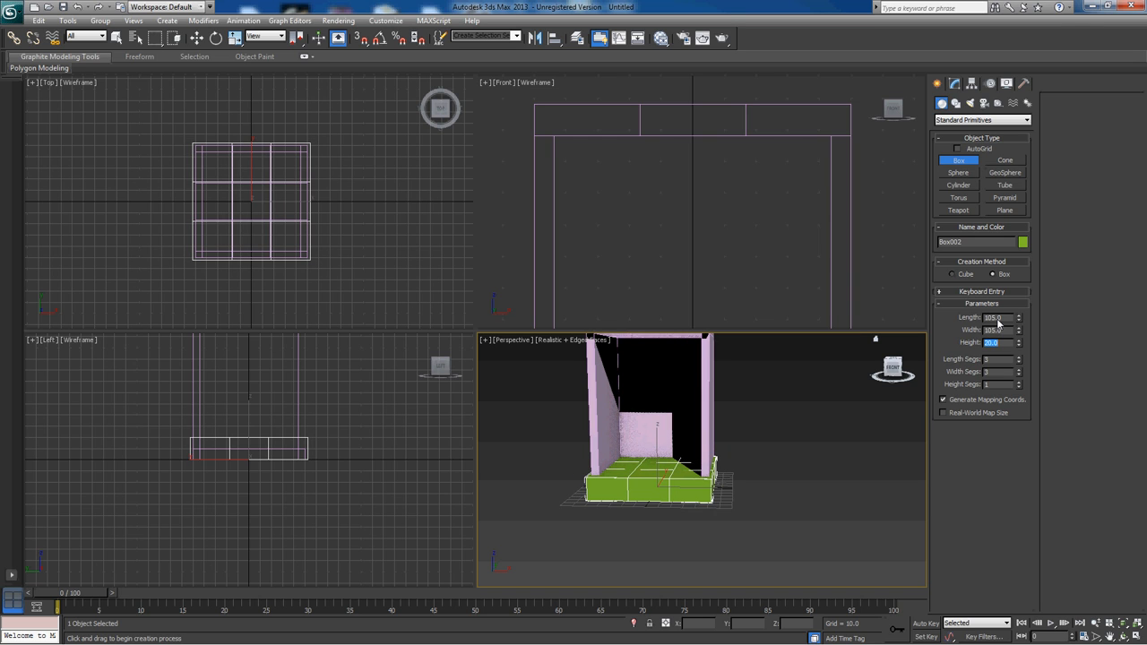
{"action": "type", "text": "15"}
{"action": "key", "text": "Return"}
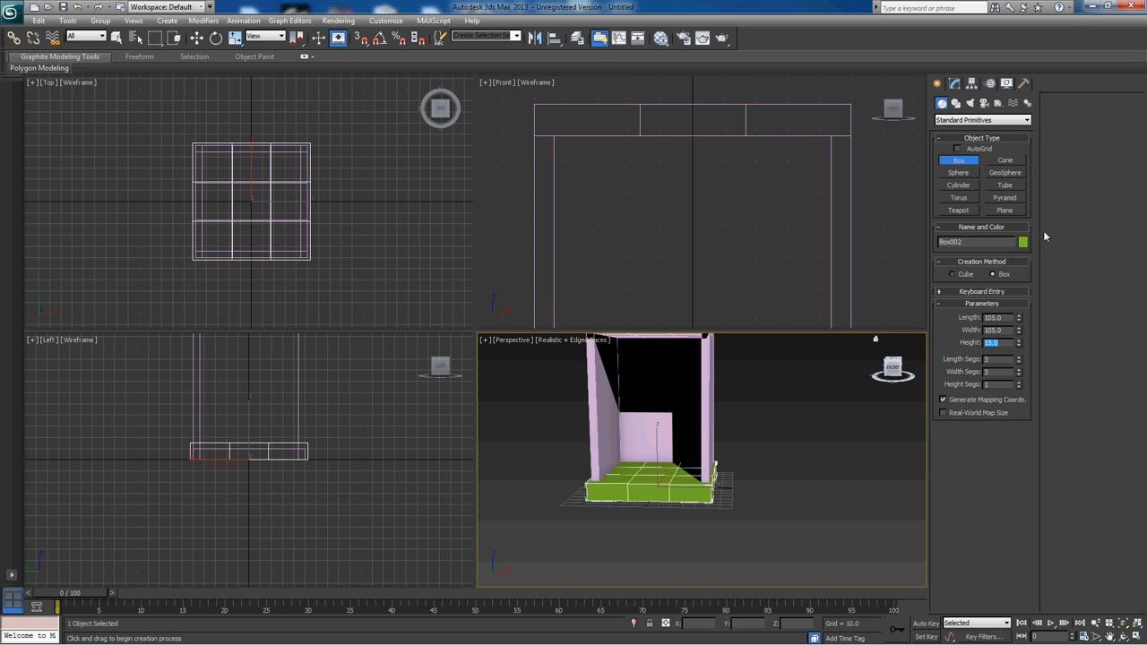
{"action": "double_click", "coordinate": [969, 244]}
{"action": "type", "text": "UCX_floor"}
- Copy the UCX_floor box straight up over the roof slab, to Z about 136, and name the copy UCX_ceiling
{"action": "middle_click_drag", "start_coordinate": [699, 421], "coordinate": [724, 484]}
{"action": "key", "text": "w"}
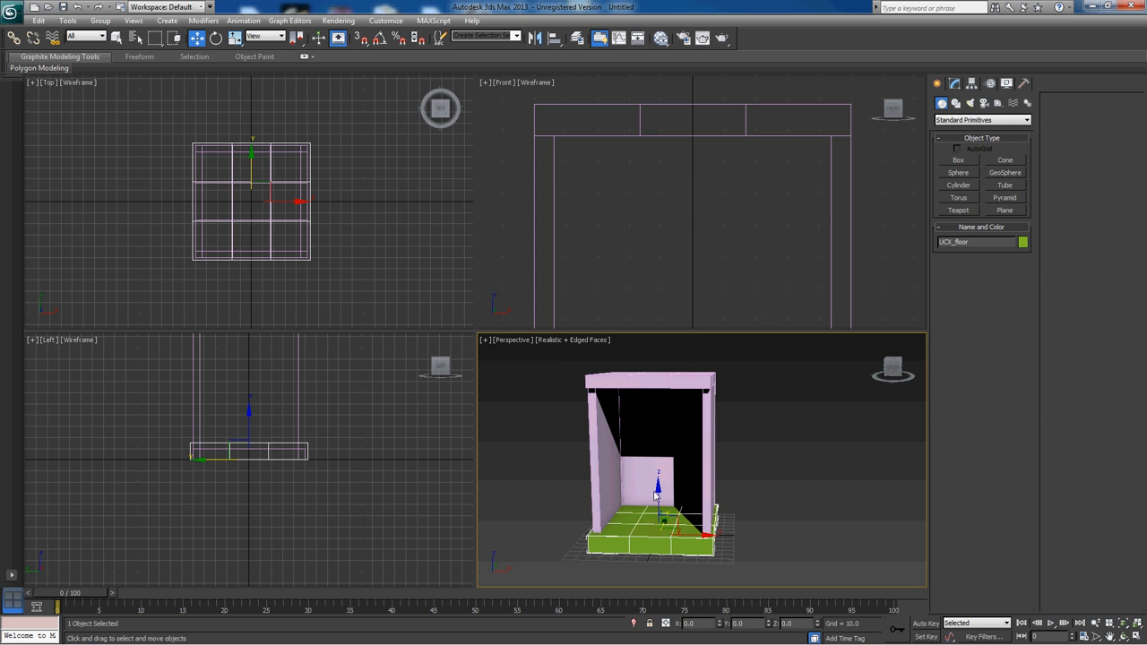
{"action": "left_click_drag", "start_coordinate": [660, 499], "coordinate": [650, 352], "text": "shift"}
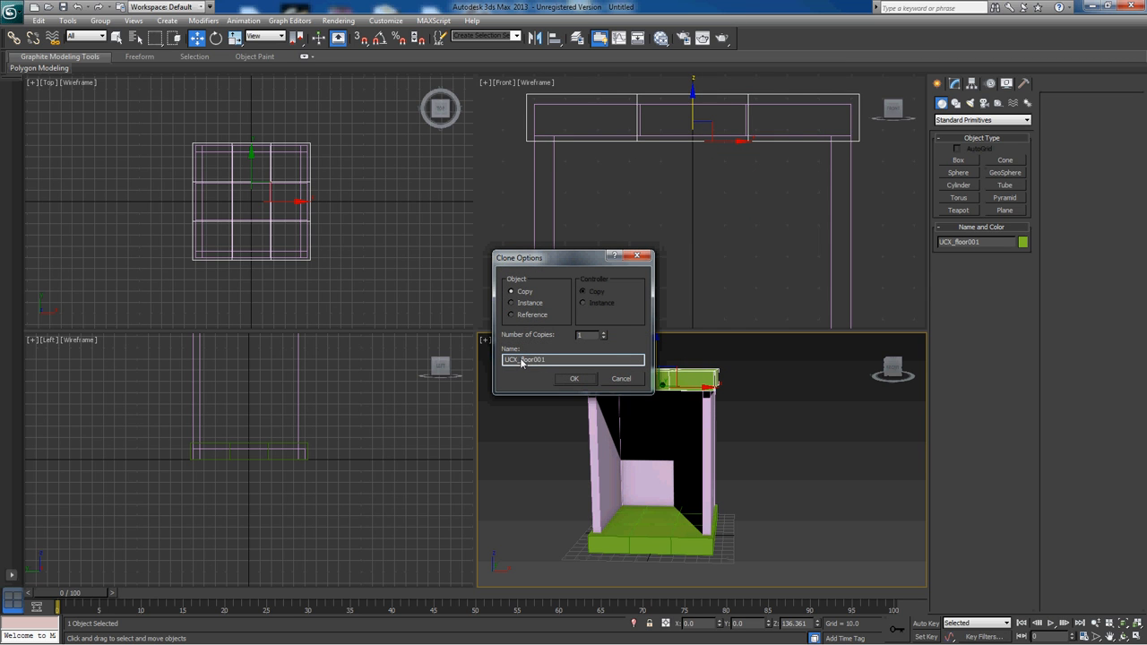
{"action": "left_click_drag", "start_coordinate": [521, 360], "coordinate": [624, 345]}
{"action": "type", "text": "ceiling"}
{"action": "key", "text": "Return"}
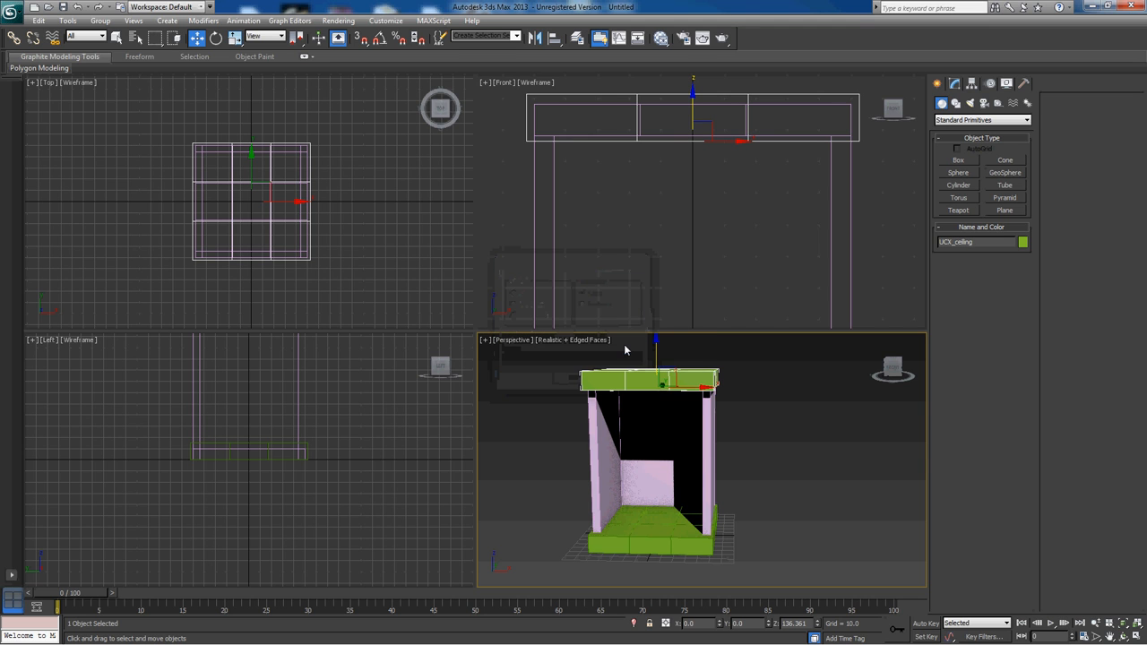
- Copy the UCX_ceiling box down to the middle of the room in the Front view, at Z about 75.5, and name it UCX_wall
{"action": "middle_click_drag", "start_coordinate": [261, 469], "coordinate": [251, 504]}
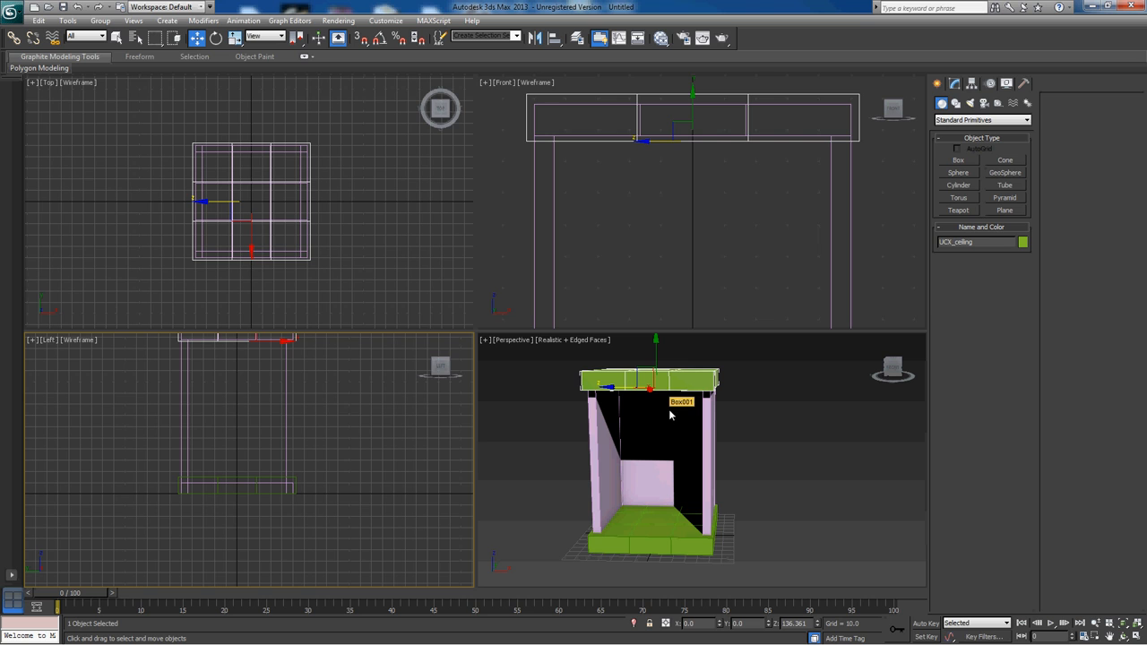
{"action": "mouse_move", "coordinate": [741, 197]}
{"action": "middle_mouse_down"}
{"action": "mouse_move", "coordinate": [740, 228]}
{"action": "mouse_move", "coordinate": [734, 199]}
{"action": "mouse_move", "coordinate": [753, 203]}
{"action": "middle_mouse_up"}
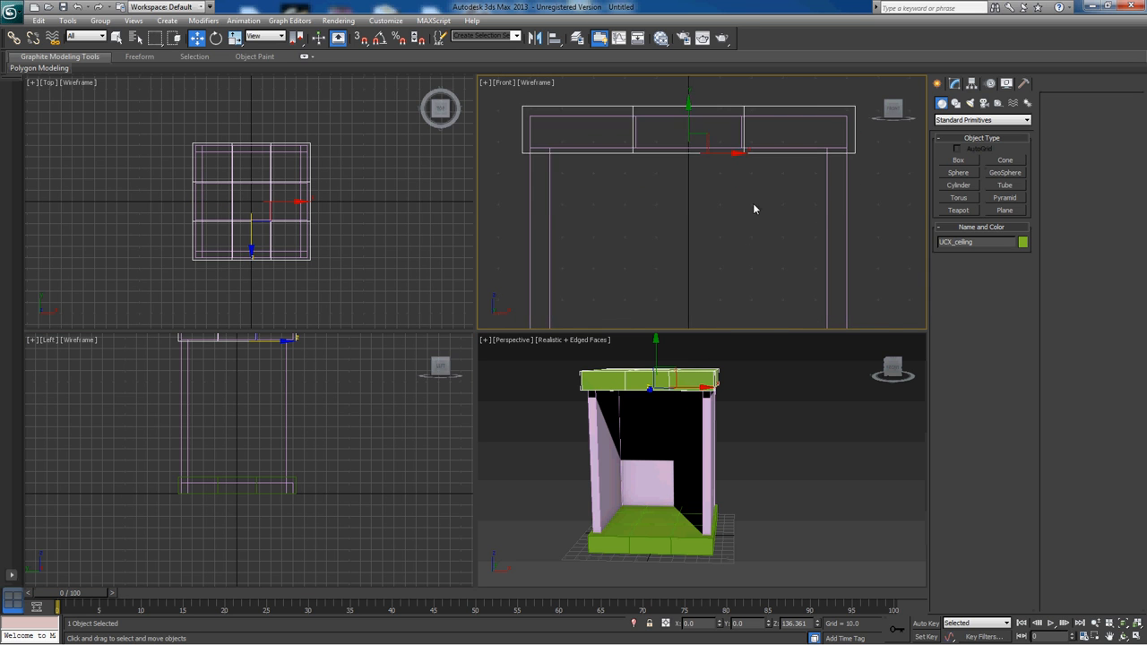
{"action": "scroll", "coordinate": [753, 203], "scroll_direction": "down", "scroll_amount": 5}
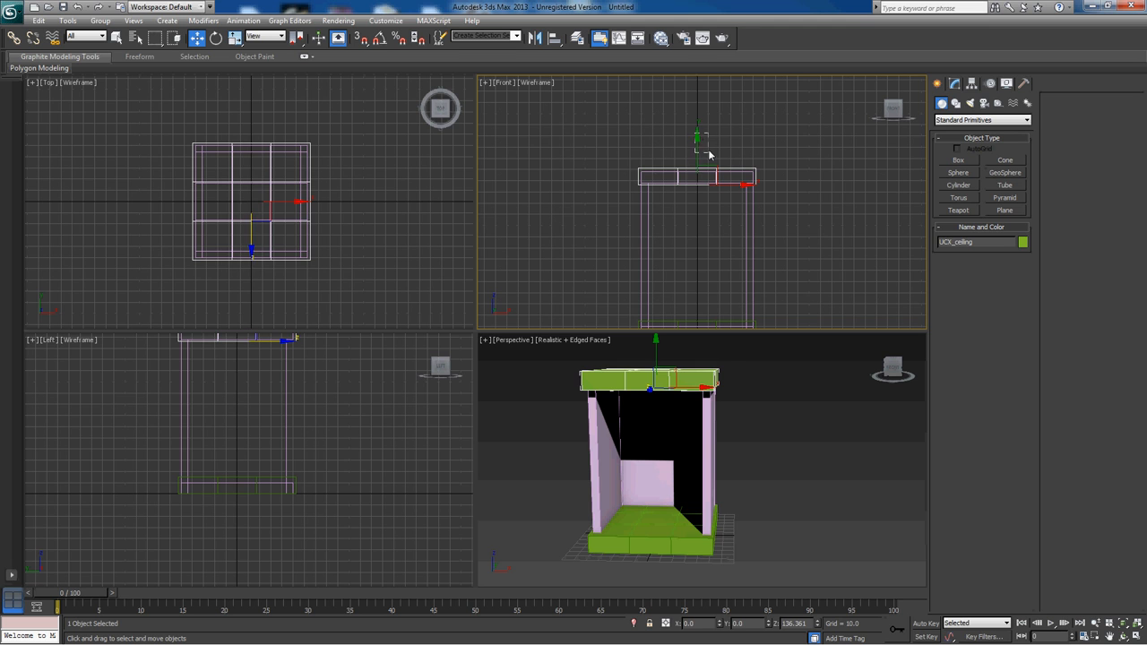
{"action": "left_click", "coordinate": [708, 145]}
{"action": "left_click", "coordinate": [757, 179]}
{"action": "left_click_drag", "start_coordinate": [699, 145], "coordinate": [699, 213], "text": "shift"}
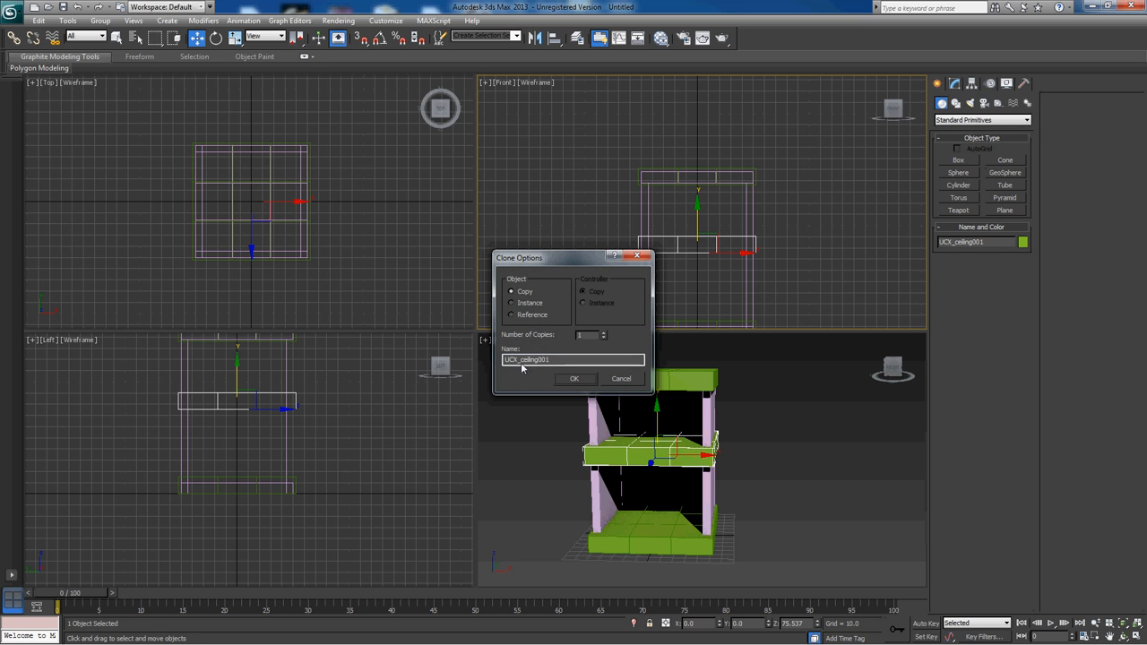
{"action": "left_click_drag", "start_coordinate": [520, 360], "coordinate": [631, 355]}
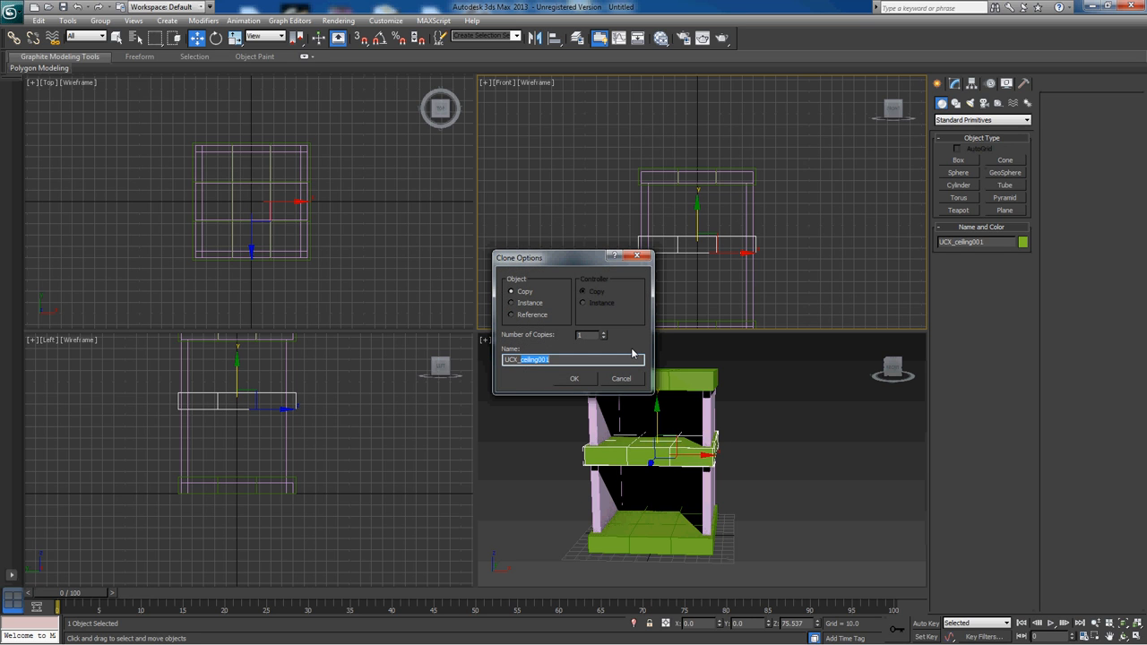
{"action": "type", "text": "wall"}
{"action": "key", "text": "Return"}
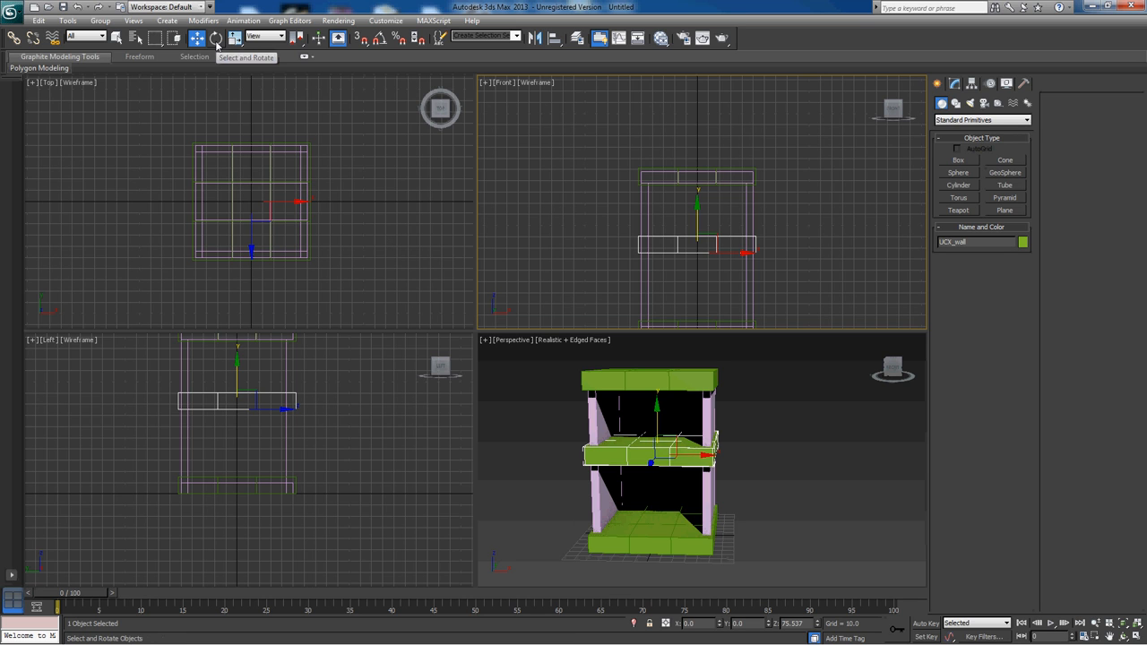
- Rotate the UCX_wall box to 90 degrees on the X axis so it stands upright
{"action": "middle_click_drag", "start_coordinate": [846, 184], "coordinate": [830, 180]}
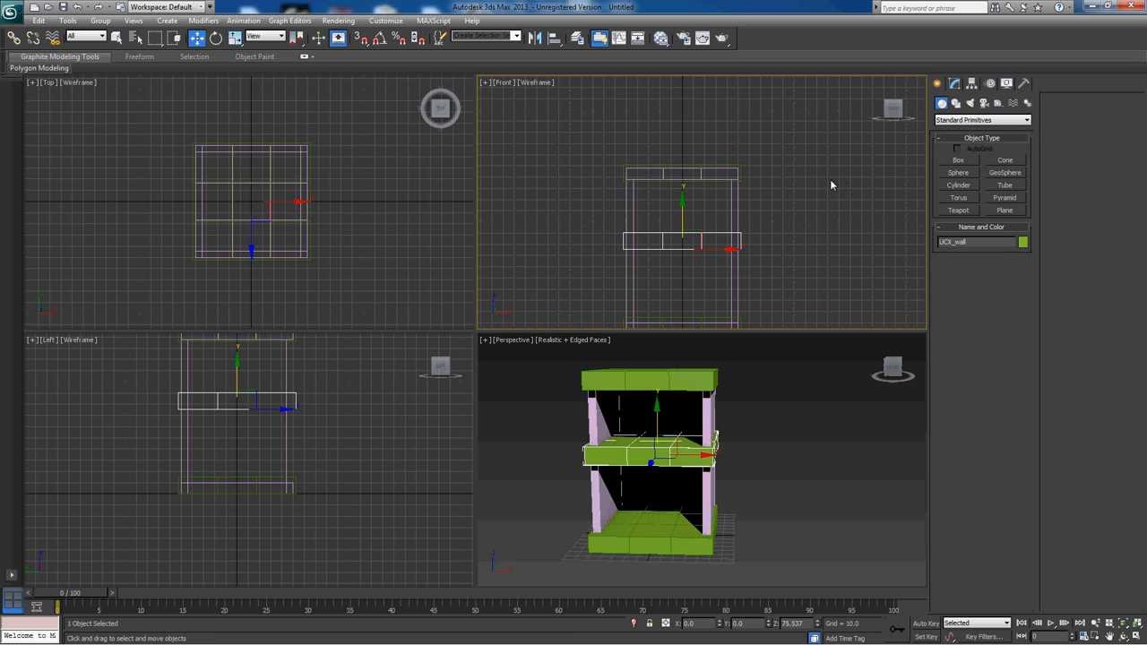
{"action": "key", "text": "e"}
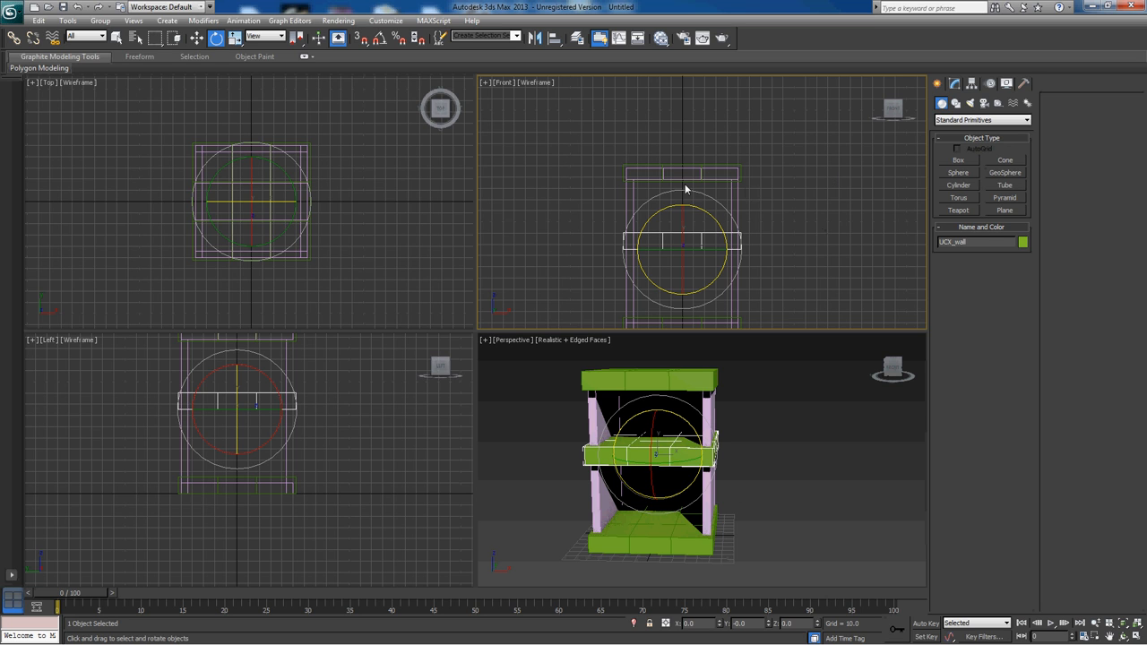
{"action": "left_click", "coordinate": [698, 625]}
{"action": "type", "text": "90"}
{"action": "key", "text": "Return"}
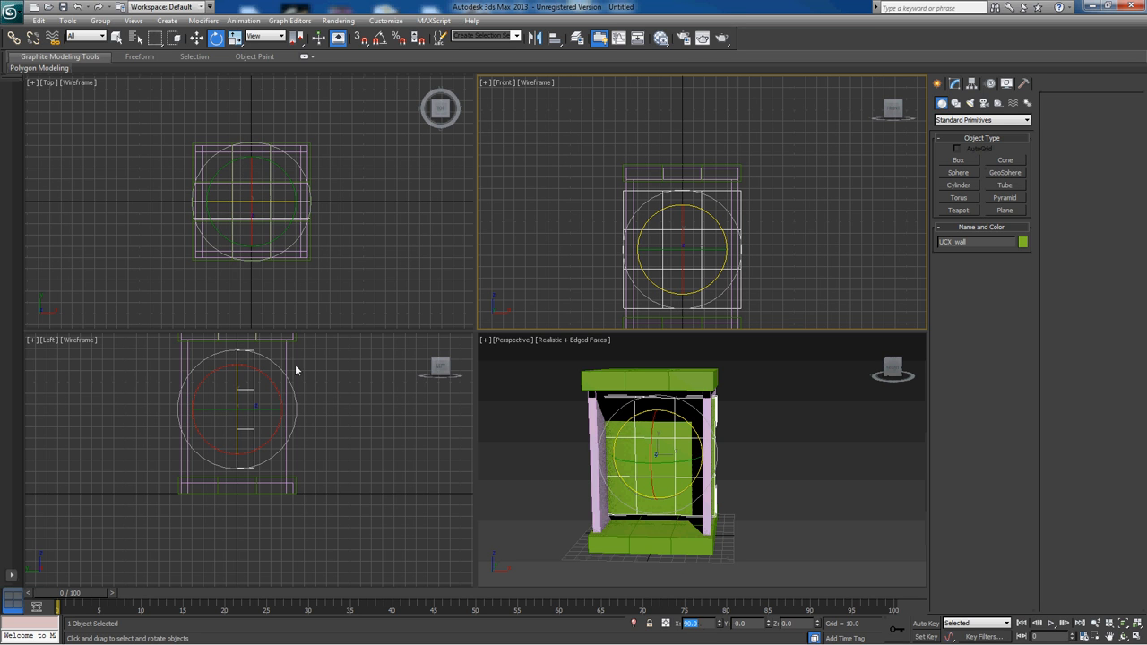
- Move the UCX_wall box back over the room's rear wall in the Top view, to Y about 54
{"action": "middle_click_drag", "start_coordinate": [345, 233], "coordinate": [345, 287]}
{"action": "key", "text": "w"}
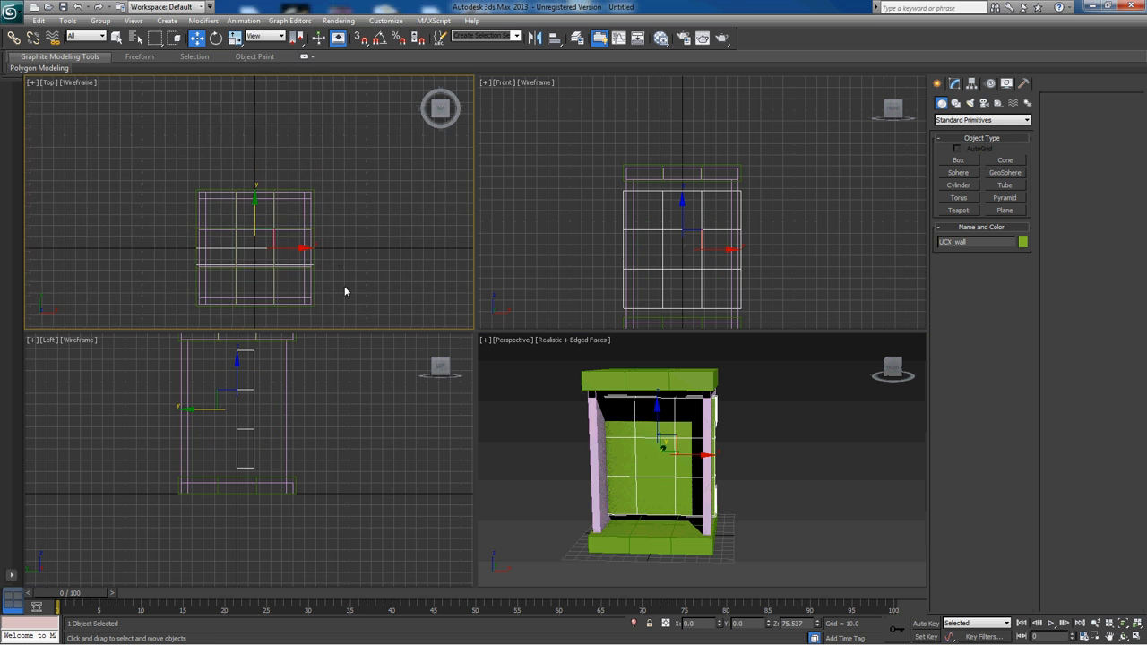
{"action": "scroll", "coordinate": [345, 291], "scroll_direction": "up", "scroll_amount": 2}
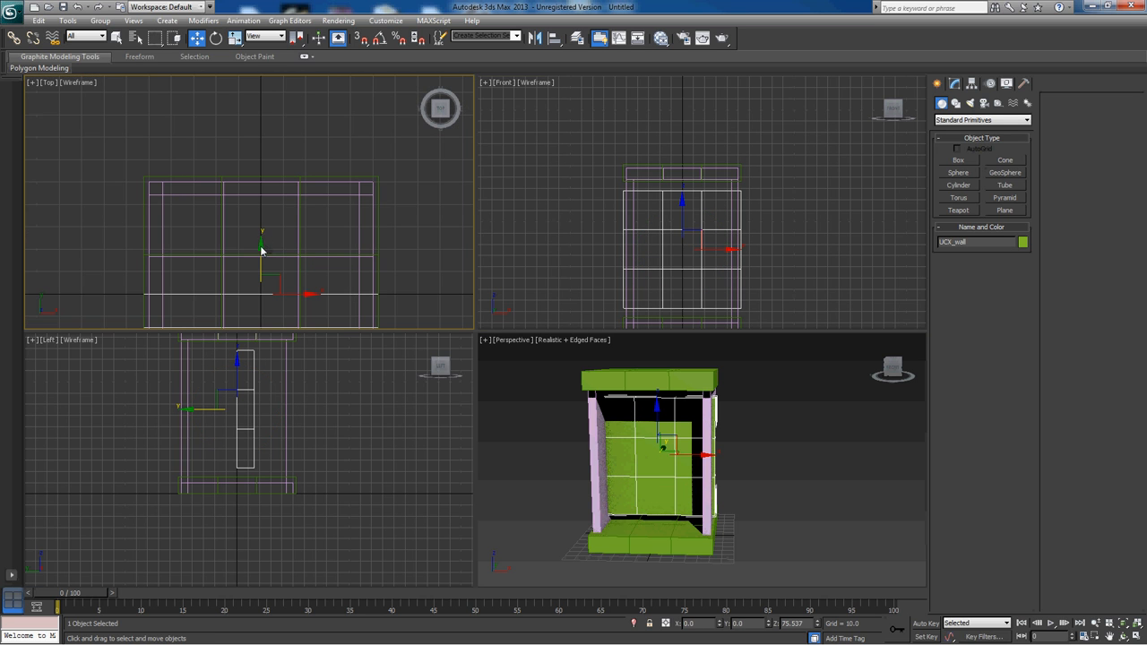
{"action": "left_click_drag", "start_coordinate": [261, 251], "coordinate": [270, 131]}
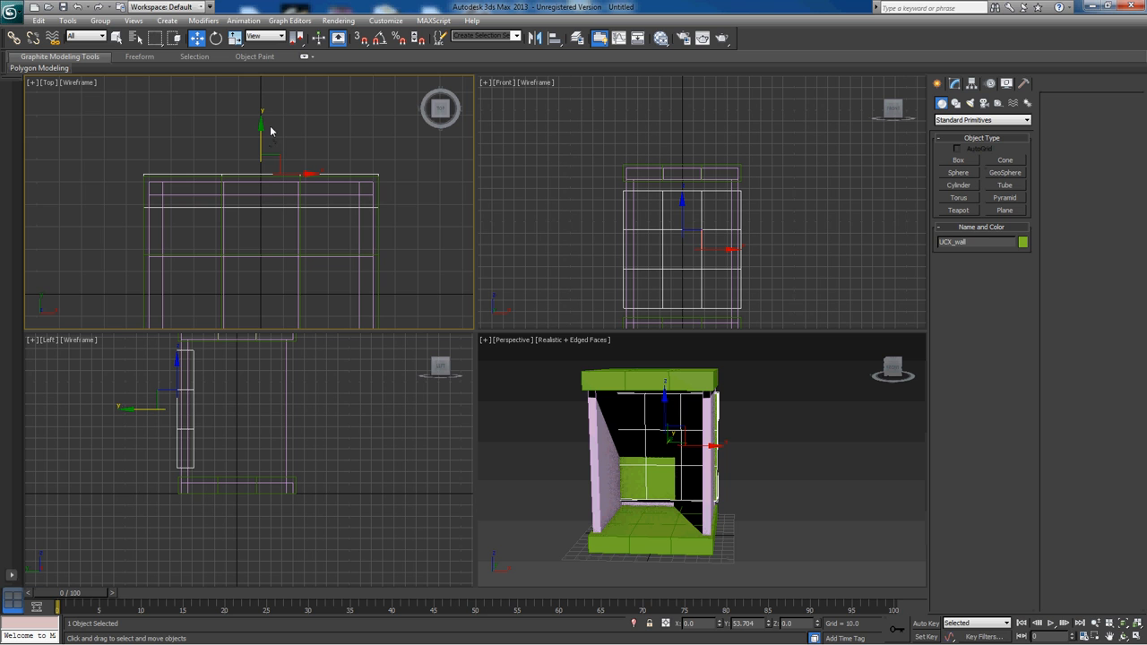
- Scale the UCX_wall box vertically in the Front view to about 113%, so it nearly spans from floor box to ceiling box
{"action": "scroll", "coordinate": [783, 238], "scroll_direction": "up", "scroll_amount": 3}
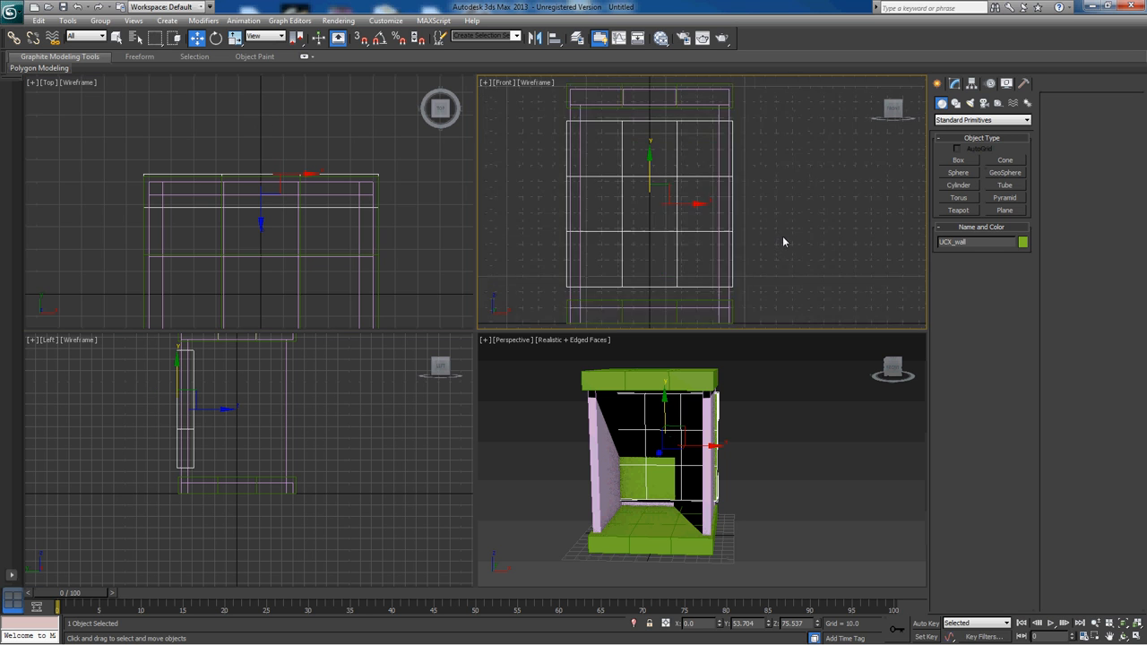
{"action": "middle_click_drag", "start_coordinate": [248, 122], "coordinate": [216, 182]}
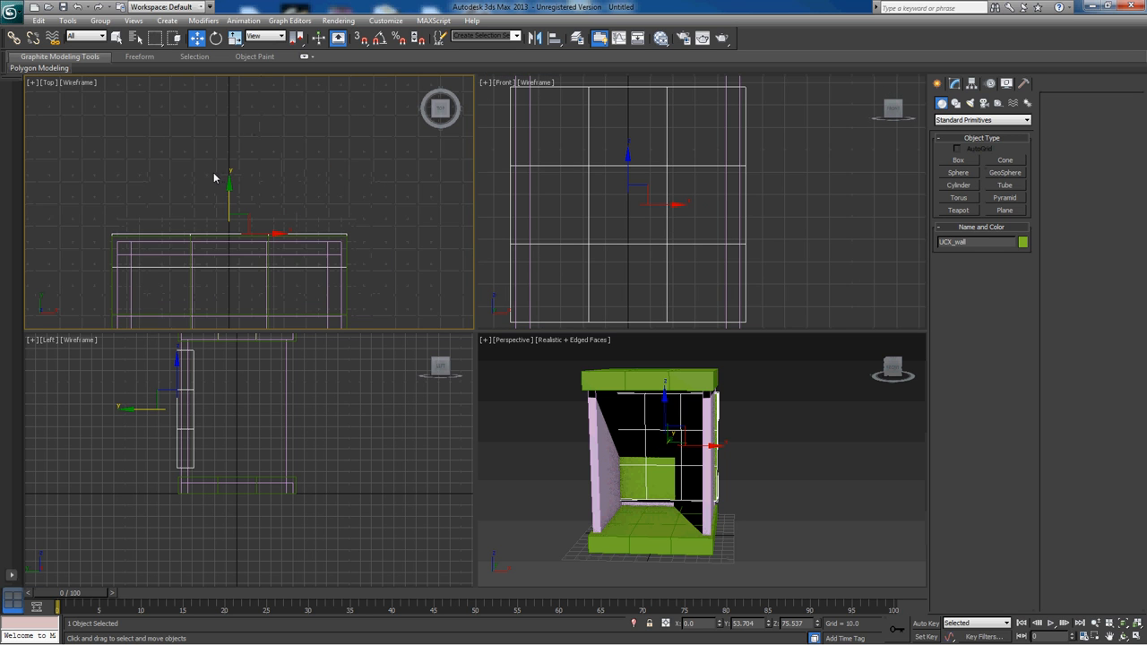
{"action": "middle_click_drag", "start_coordinate": [319, 149], "coordinate": [307, 194]}
{"action": "key", "text": "r"}
{"action": "middle_click_drag", "start_coordinate": [857, 161], "coordinate": [869, 258]}
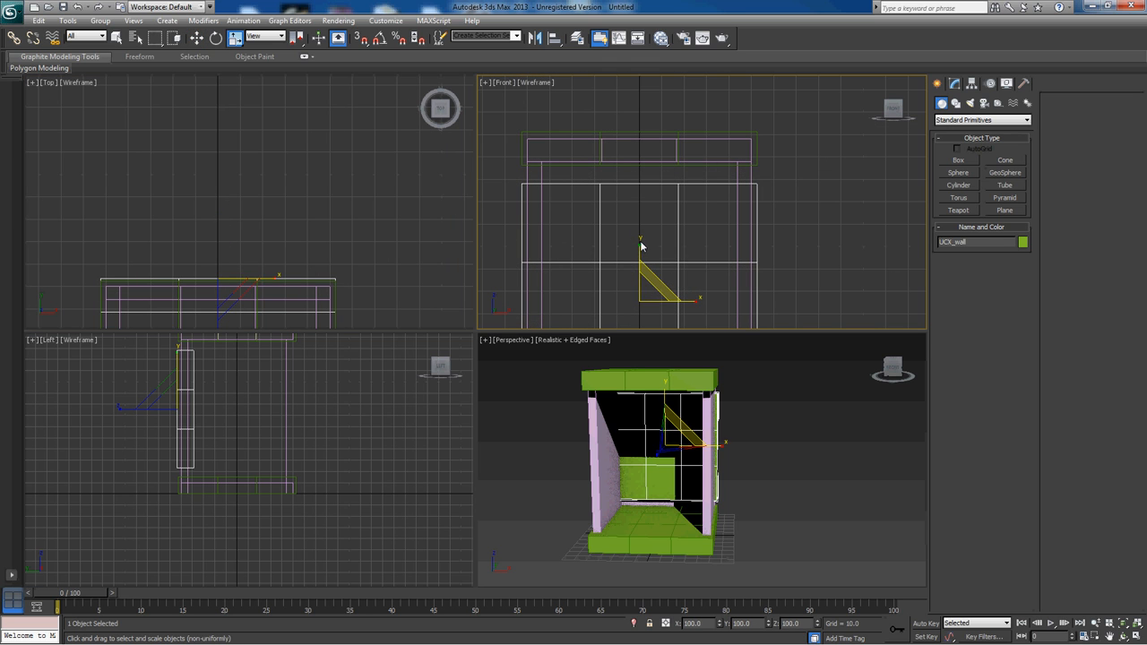
{"action": "left_click_drag", "start_coordinate": [640, 250], "coordinate": [640, 242]}
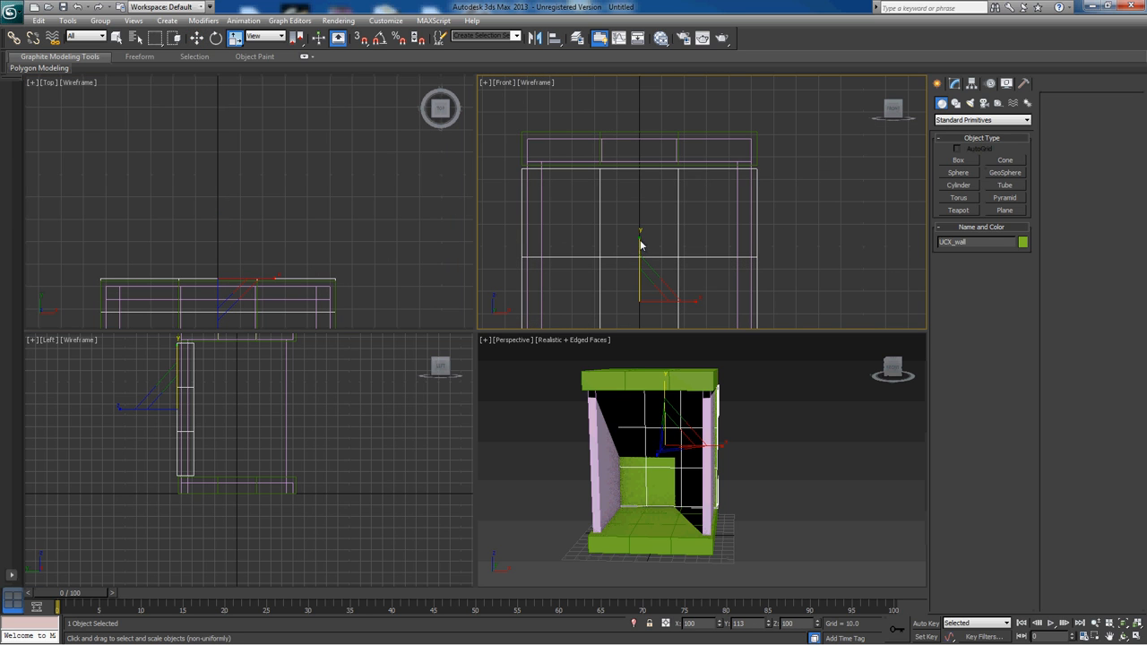
- Examine the gaps between the UCX_wall box and the ceiling and floor boxes at its corners in the Front view
{"action": "middle_click_drag", "start_coordinate": [605, 183], "coordinate": [588, 217]}
{"action": "scroll", "coordinate": [676, 210], "scroll_direction": "up", "scroll_amount": 7}
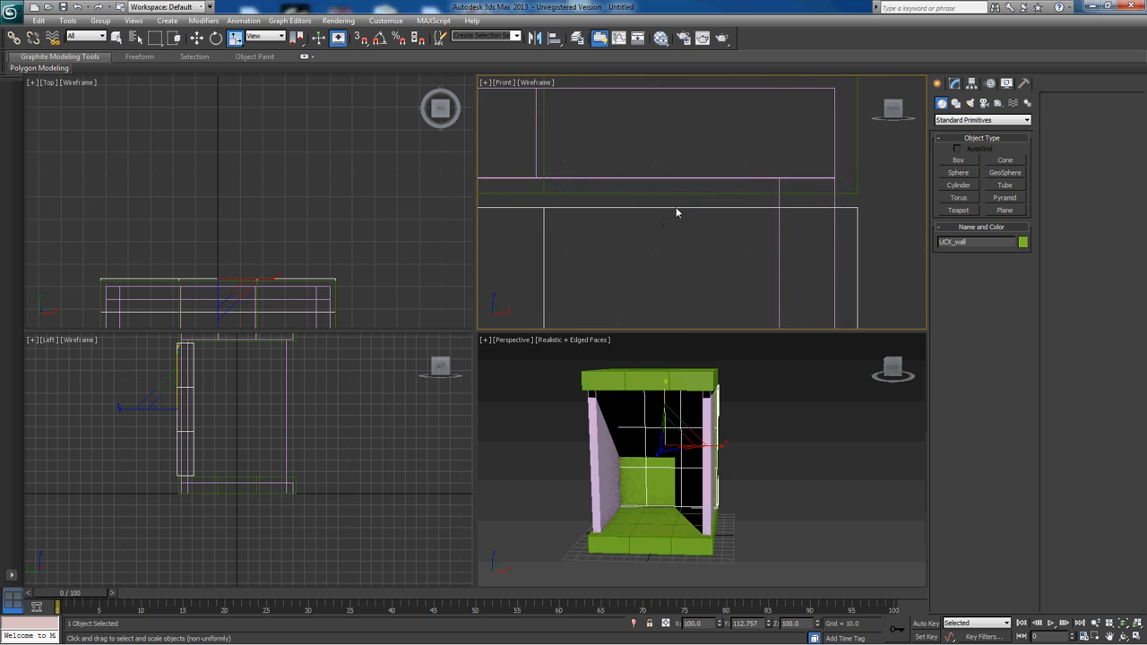
{"action": "middle_click_drag", "start_coordinate": [803, 215], "coordinate": [654, 173]}
{"action": "scroll", "coordinate": [716, 171], "scroll_direction": "down", "scroll_amount": 2}
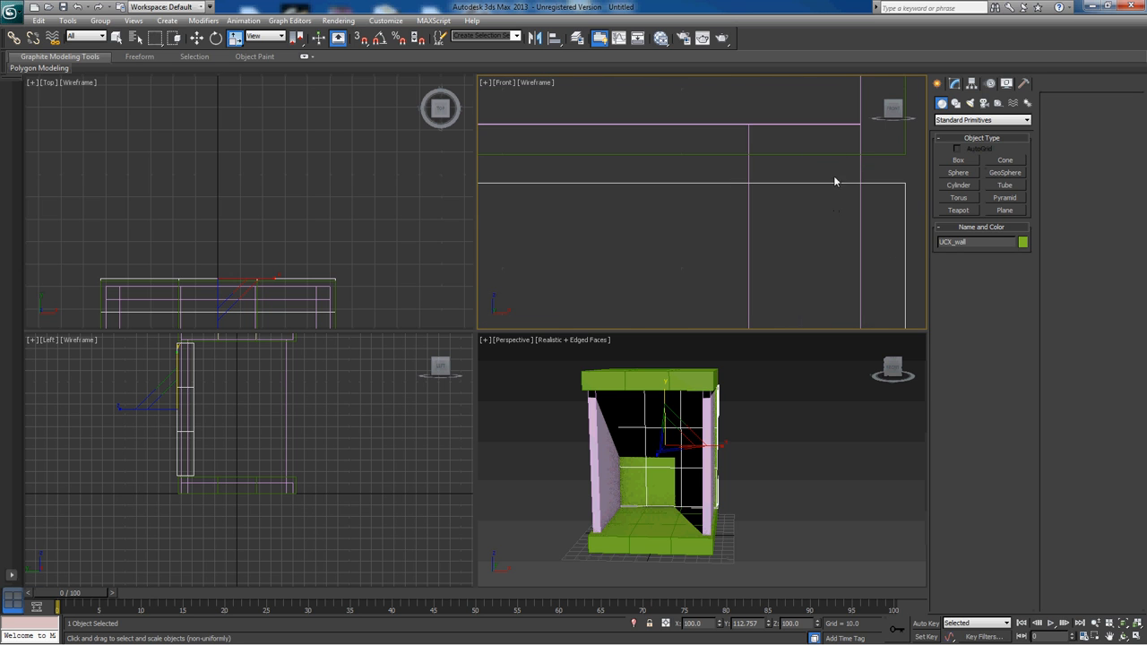
{"action": "scroll", "coordinate": [786, 125], "scroll_direction": "down", "scroll_amount": 6}
{"action": "scroll", "coordinate": [699, 224], "scroll_direction": "up", "scroll_amount": 6}
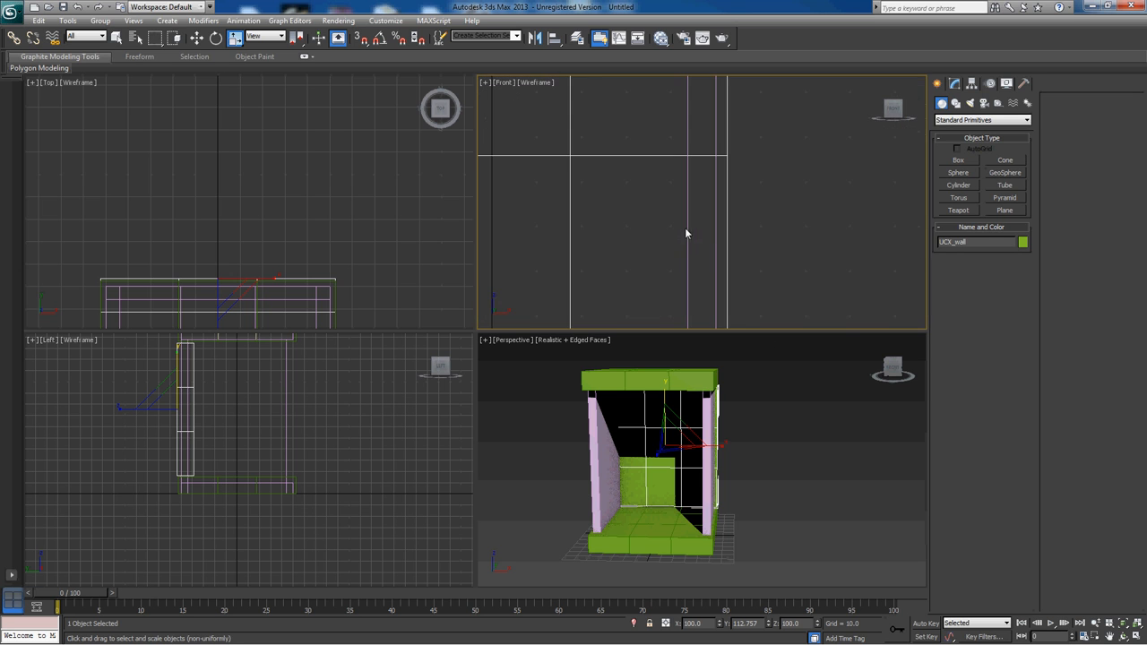
{"action": "middle_click_drag", "start_coordinate": [702, 241], "coordinate": [717, 126]}
{"action": "scroll", "coordinate": [747, 210], "scroll_direction": "up", "scroll_amount": 6}
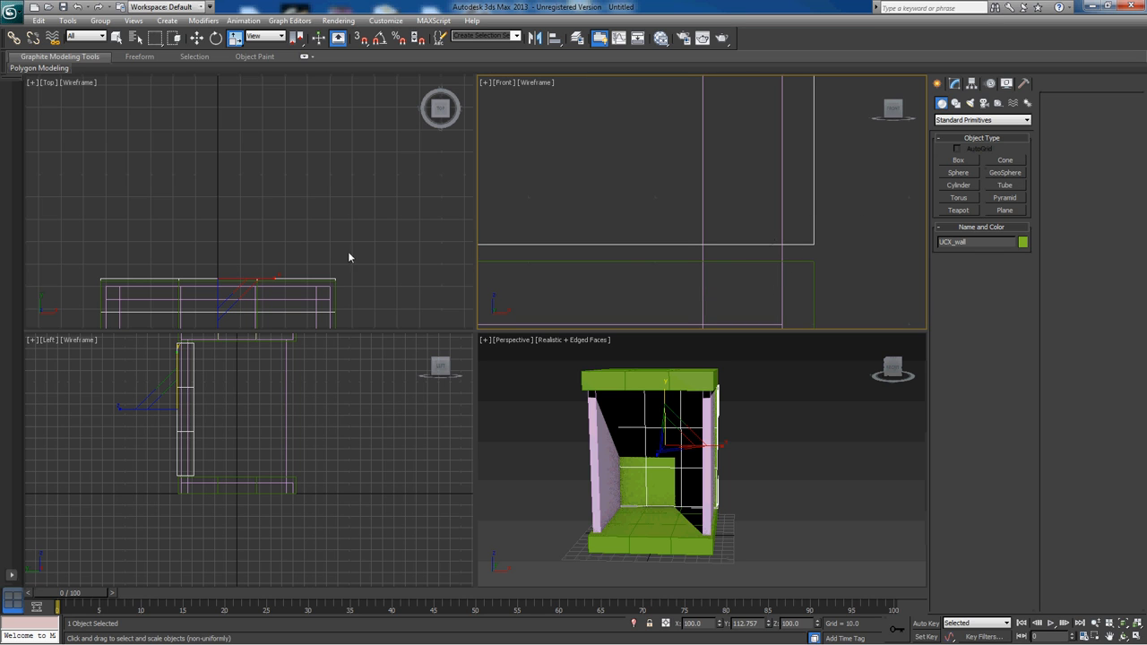
- Copy the UCX_wall box forward into the room in the Top view, to Y about 23.5, keeping the suggested name
{"action": "middle_click_drag", "start_coordinate": [374, 272], "coordinate": [384, 213]}
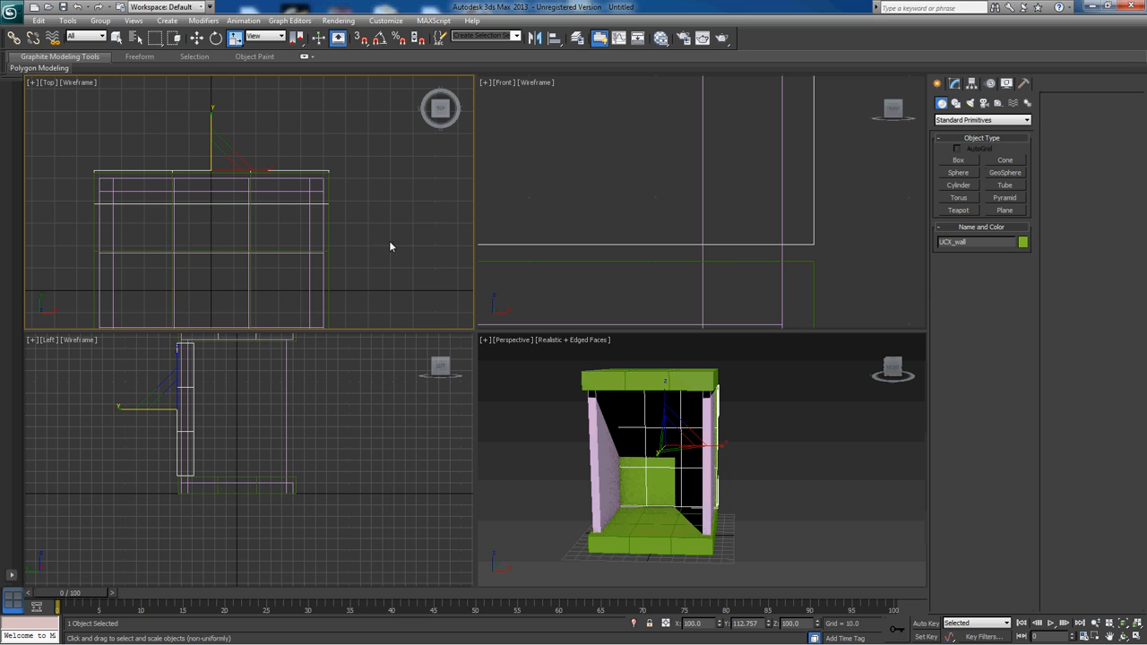
{"action": "middle_click_drag", "start_coordinate": [299, 230], "coordinate": [321, 224]}
{"action": "middle_click_drag", "start_coordinate": [379, 197], "coordinate": [366, 202]}
{"action": "key", "text": "w"}
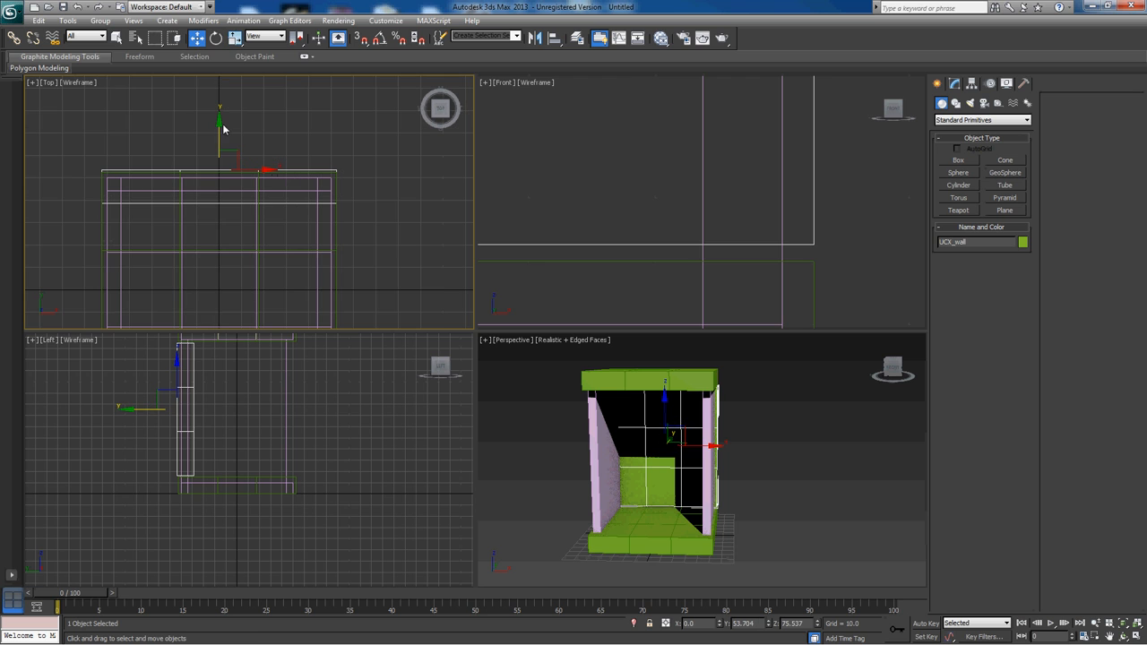
{"action": "left_click_drag", "start_coordinate": [222, 122], "coordinate": [223, 191], "text": "shift"}
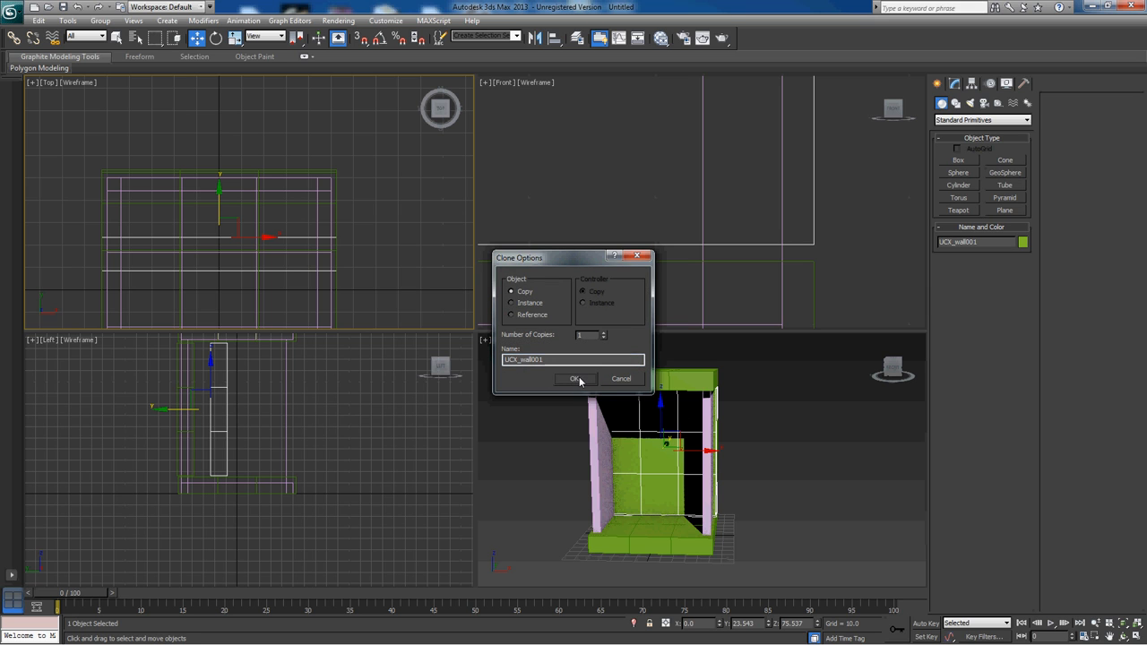
{"action": "left_click", "coordinate": [574, 379]}
- Examine the rotation axes of the copied UCX_wall001 box in the Top, Front, Left and Perspective views
{"action": "left_click", "coordinate": [216, 40]}
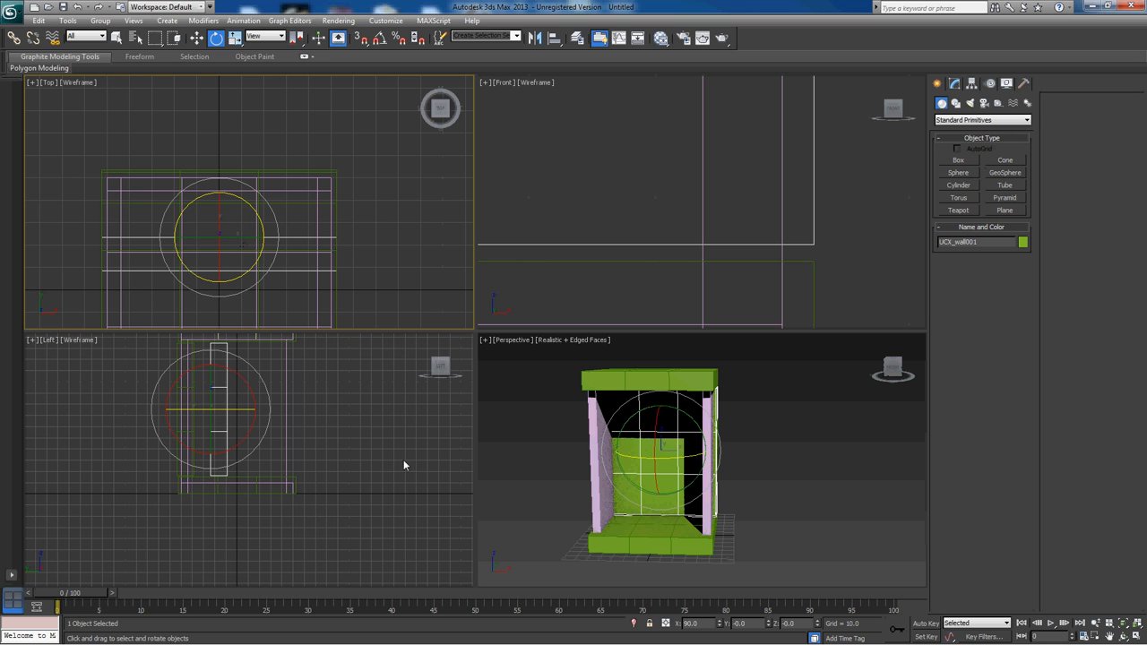
{"action": "left_click", "coordinate": [755, 235]}
{"action": "scroll", "coordinate": [755, 236], "scroll_direction": "down", "scroll_amount": 6}
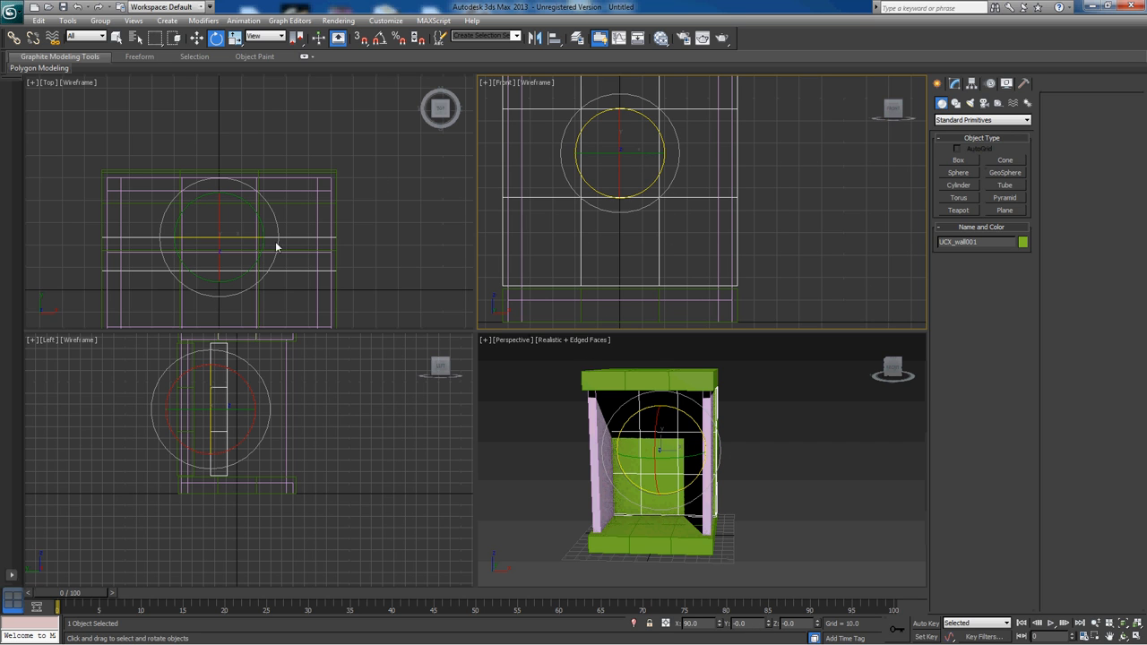
{"action": "middle_click", "coordinate": [423, 283]}
{"action": "middle_click", "coordinate": [717, 238]}
{"action": "middle_click", "coordinate": [295, 245]}
{"action": "middle_click", "coordinate": [357, 455]}
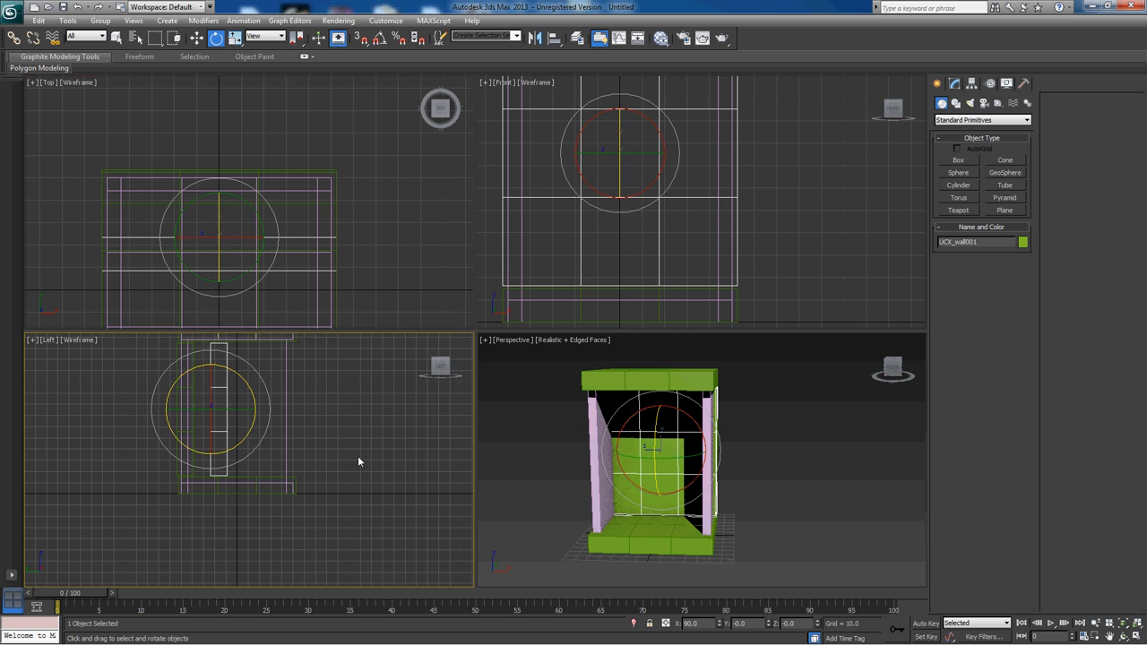
{"action": "middle_click", "coordinate": [458, 270]}
{"action": "middle_click", "coordinate": [599, 267]}
{"action": "middle_click_drag", "start_coordinate": [524, 380], "coordinate": [512, 380]}
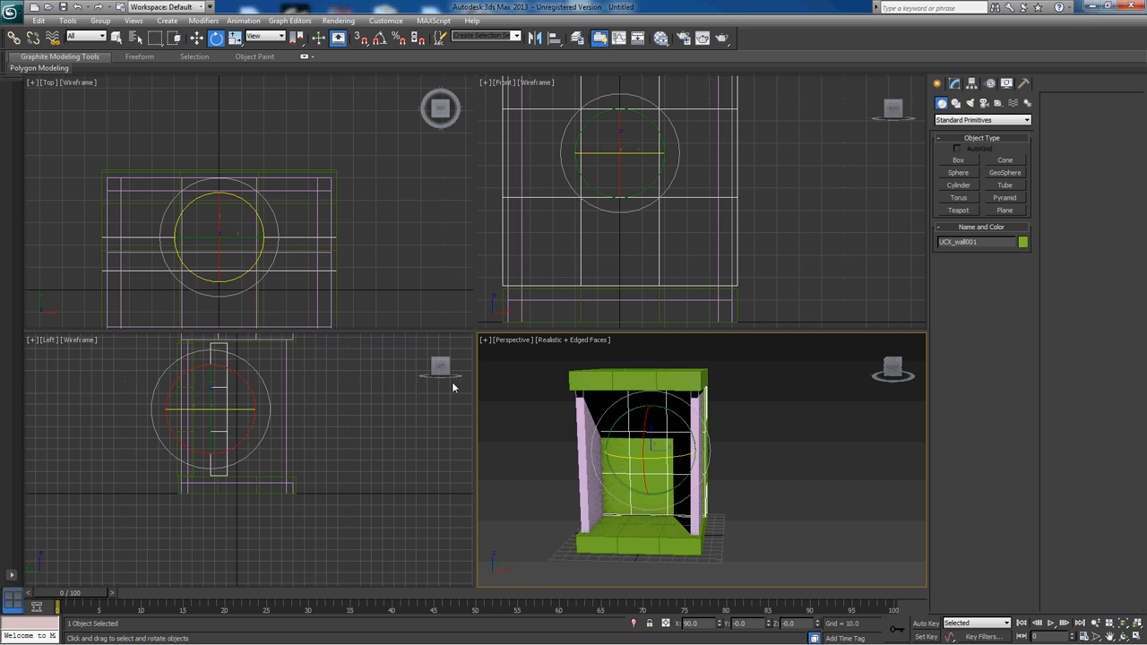
{"action": "middle_click", "coordinate": [410, 439]}
{"action": "middle_click", "coordinate": [386, 248]}
{"action": "middle_click", "coordinate": [709, 241]}
{"action": "middle_click", "coordinate": [740, 426]}
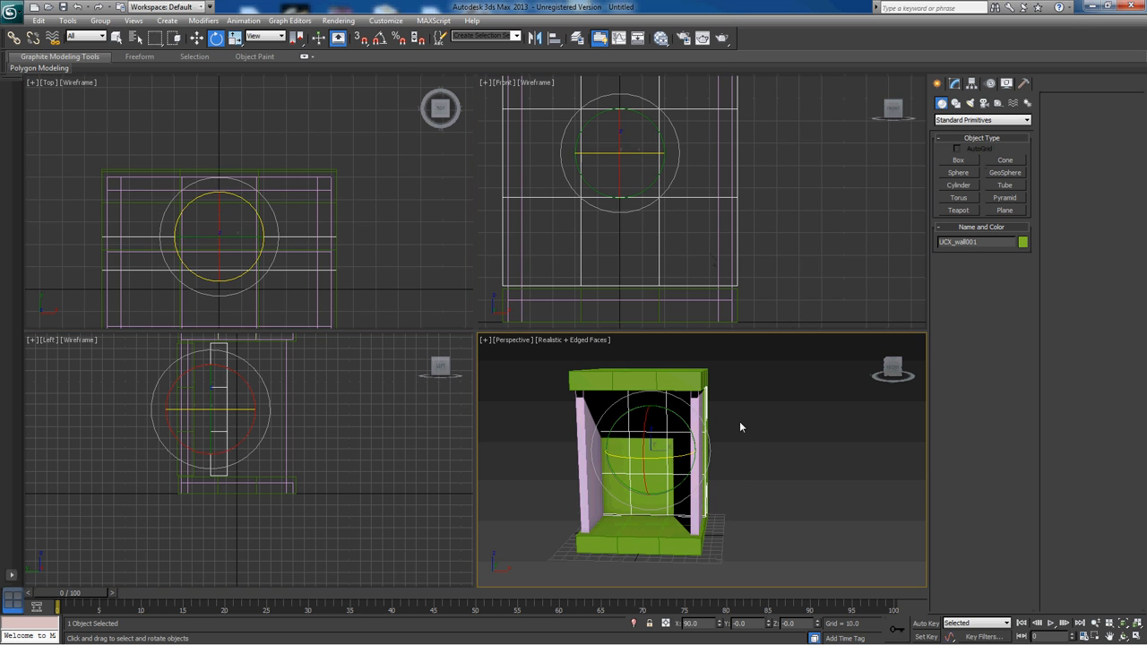
{"action": "middle_click", "coordinate": [396, 446]}
{"action": "middle_click", "coordinate": [404, 204]}
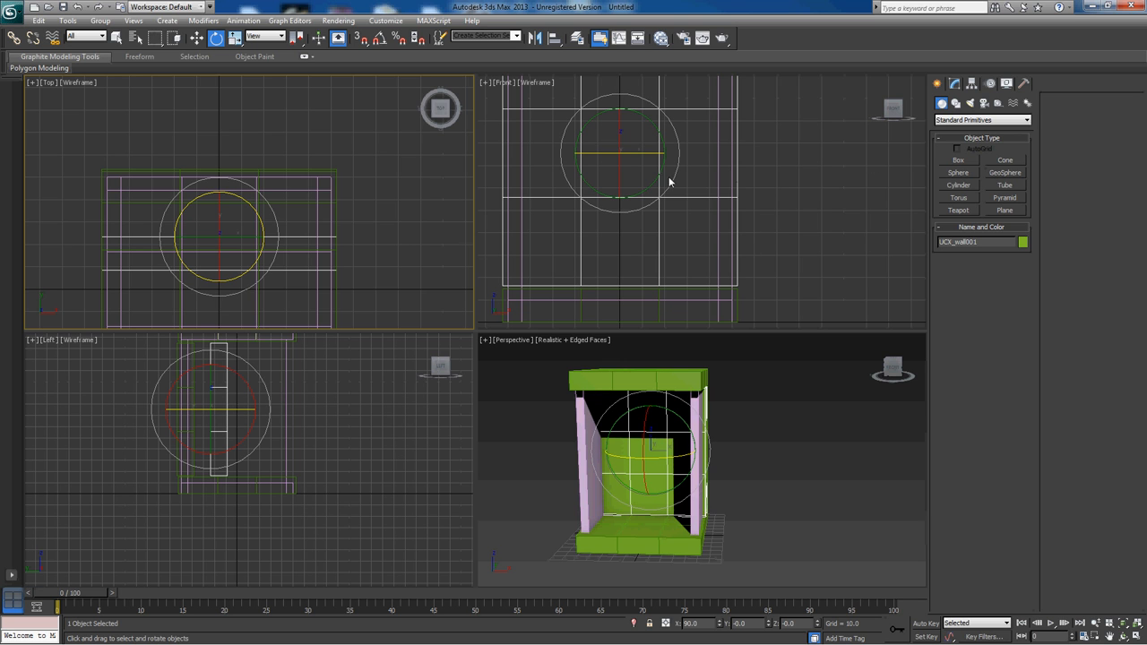
{"action": "middle_click_drag", "start_coordinate": [469, 226], "coordinate": [455, 146]}
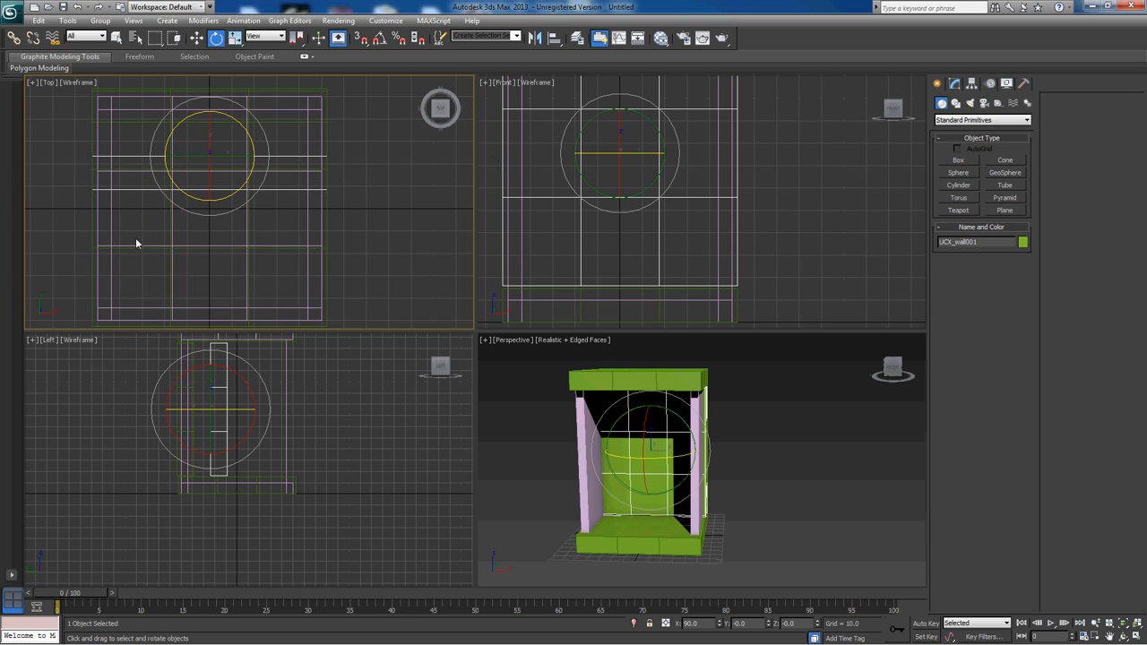
{"action": "middle_click", "coordinate": [623, 241]}
{"action": "middle_click_drag", "start_coordinate": [401, 435], "coordinate": [405, 435]}
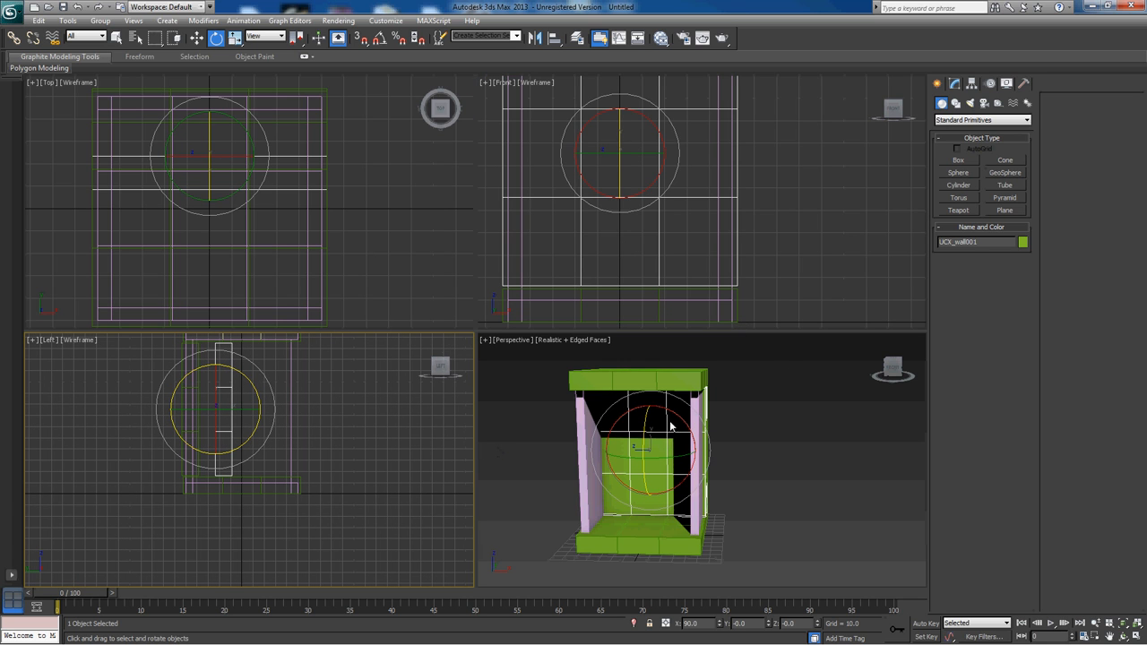
{"action": "middle_click_drag", "start_coordinate": [673, 221], "coordinate": [676, 221]}
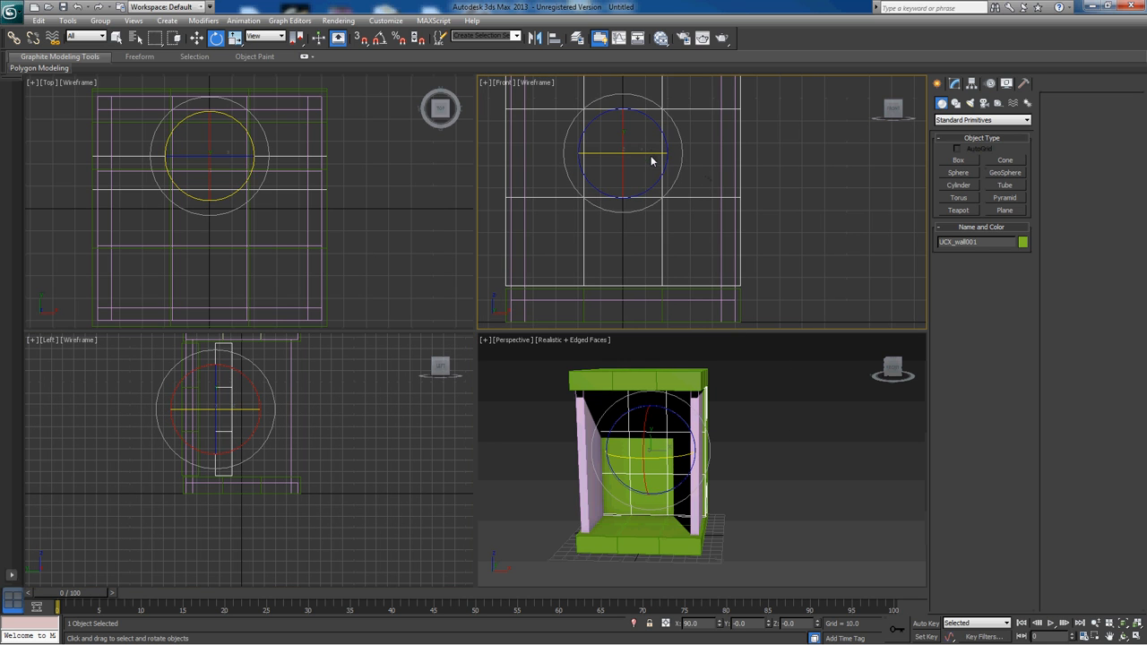
- Try a Y rotation of -90 on the UCX_wall001 box and reset it to 0
{"action": "left_click", "coordinate": [754, 624]}
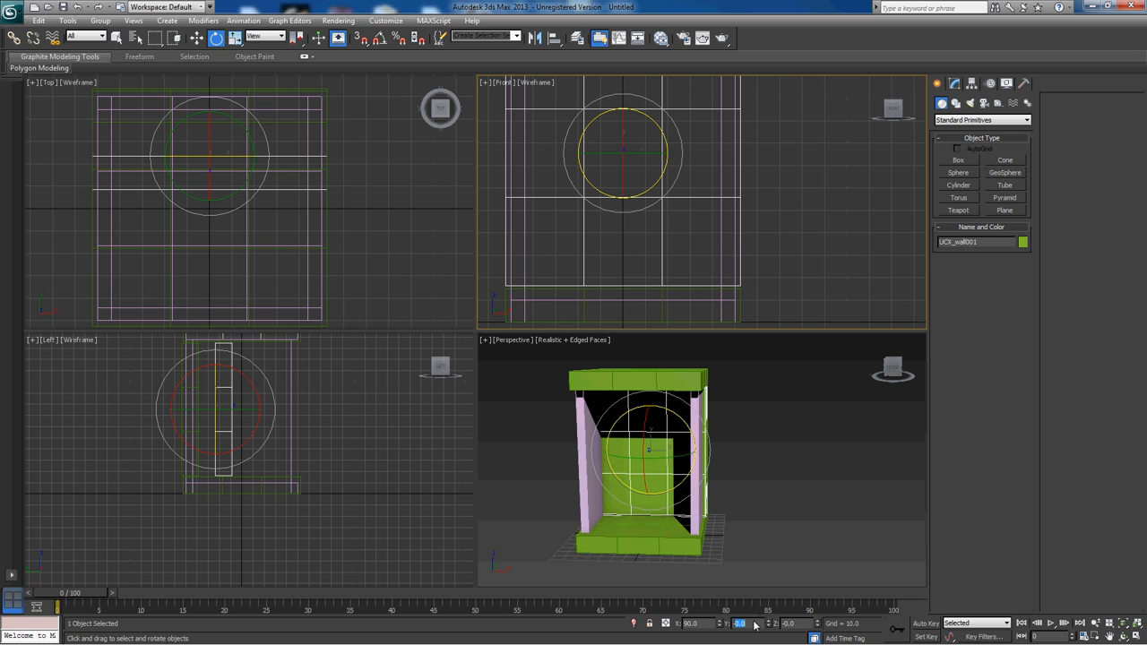
{"action": "type", "text": "-90"}
{"action": "key", "text": "Return"}
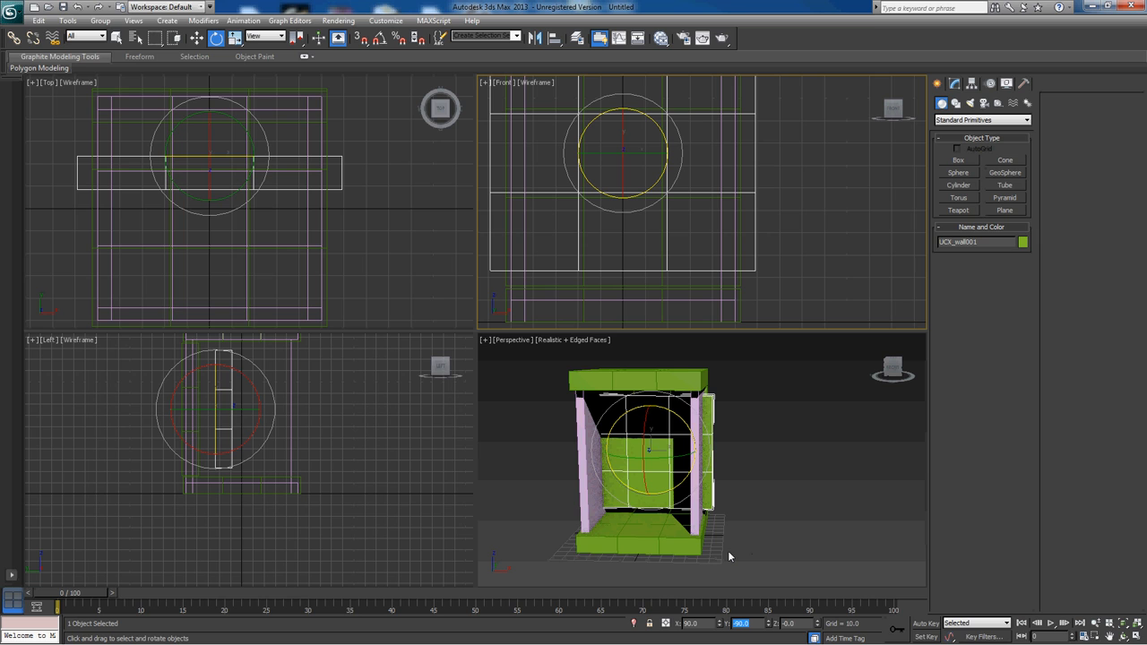
{"action": "type", "text": "0"}
{"action": "key", "text": "Return"}
- Try rotating the UCX_wall001 box freehand in the Front view and undo the rotation
{"action": "left_click", "coordinate": [710, 626]}
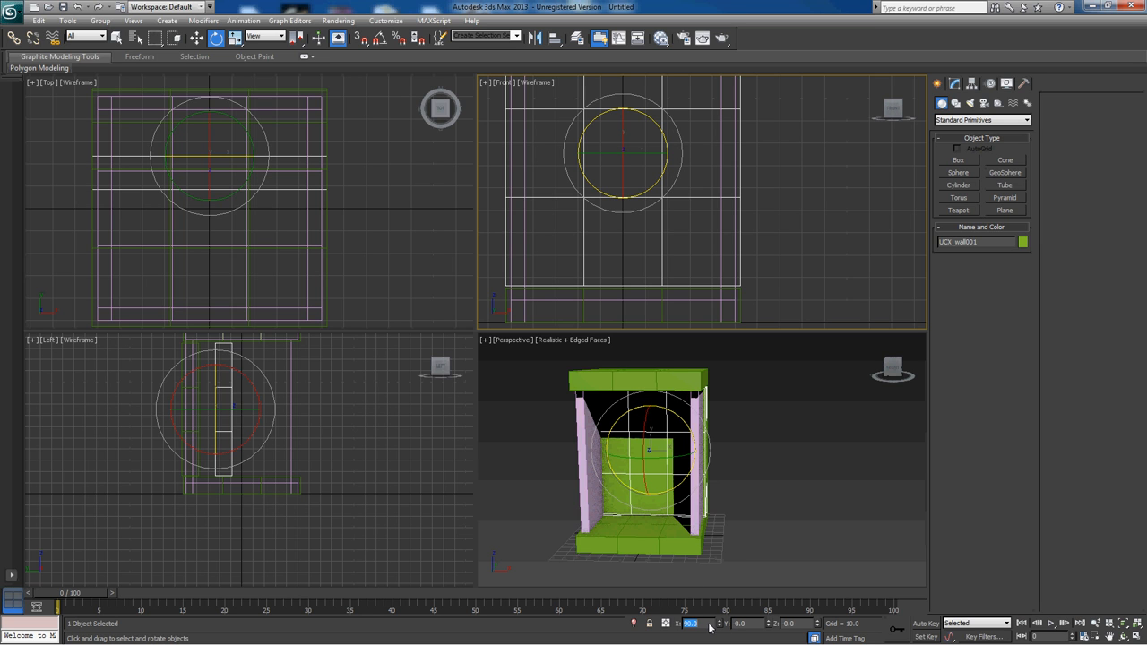
{"action": "middle_click_drag", "start_coordinate": [698, 154], "coordinate": [702, 198]}
{"action": "left_click_drag", "start_coordinate": [644, 200], "coordinate": [671, 202]}
{"action": "key", "text": "ctrl+z"}
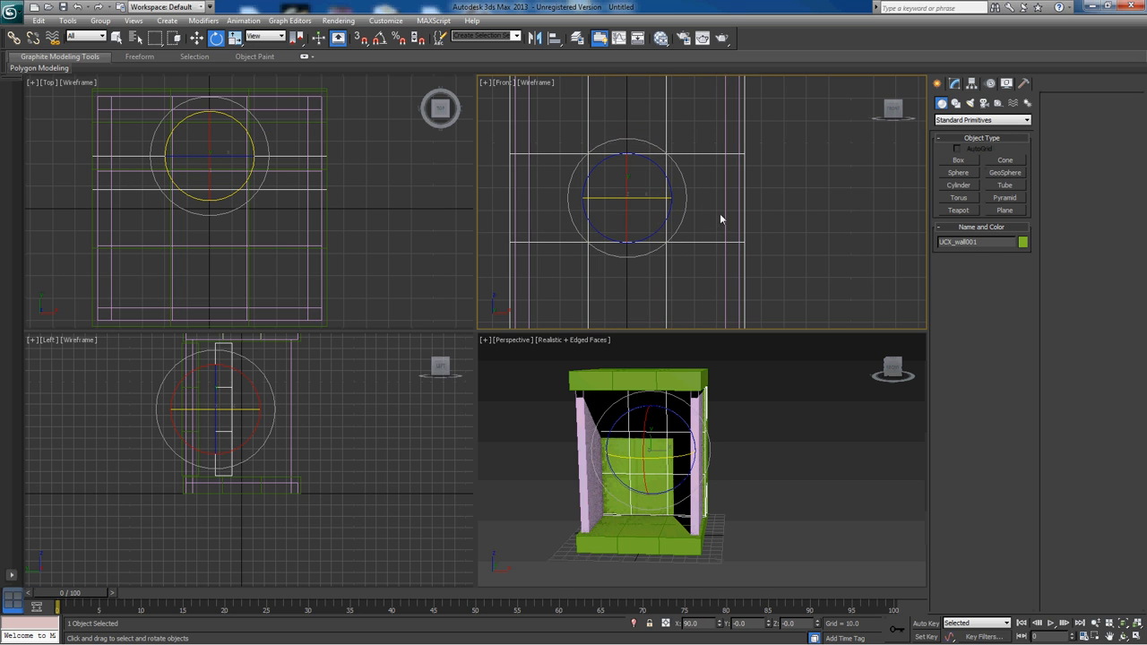
- Try Y rotations of -90, 90 and 180 on the UCX_wall001 box with the Front view active
{"action": "left_click", "coordinate": [751, 627]}
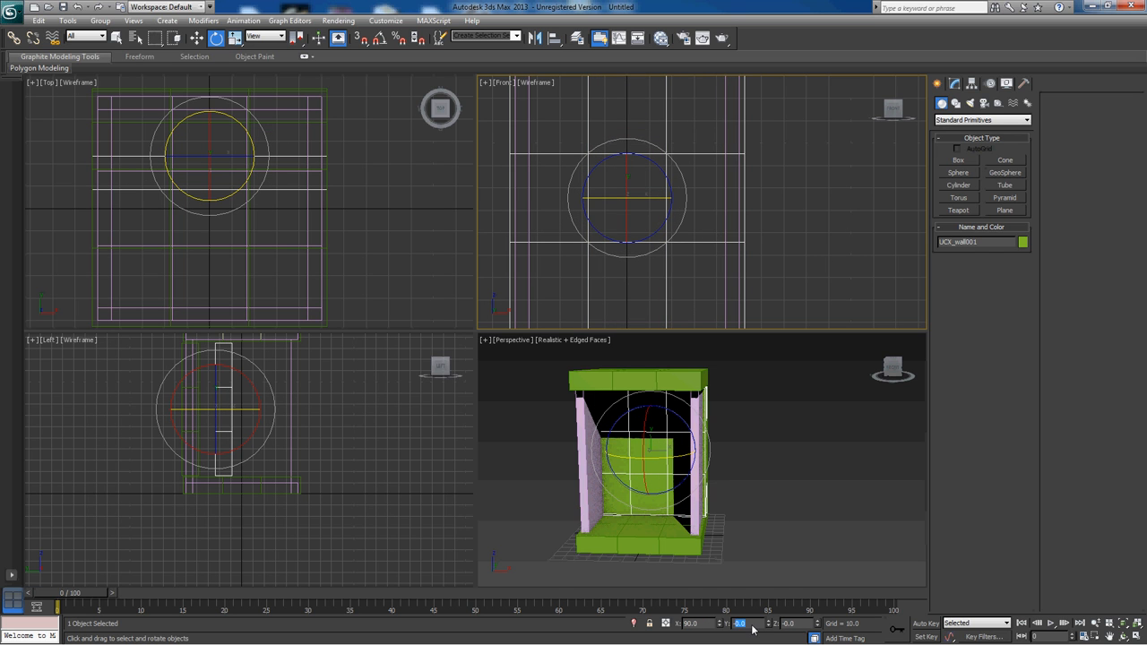
{"action": "type", "text": "90"}
{"action": "key", "text": "Return"}
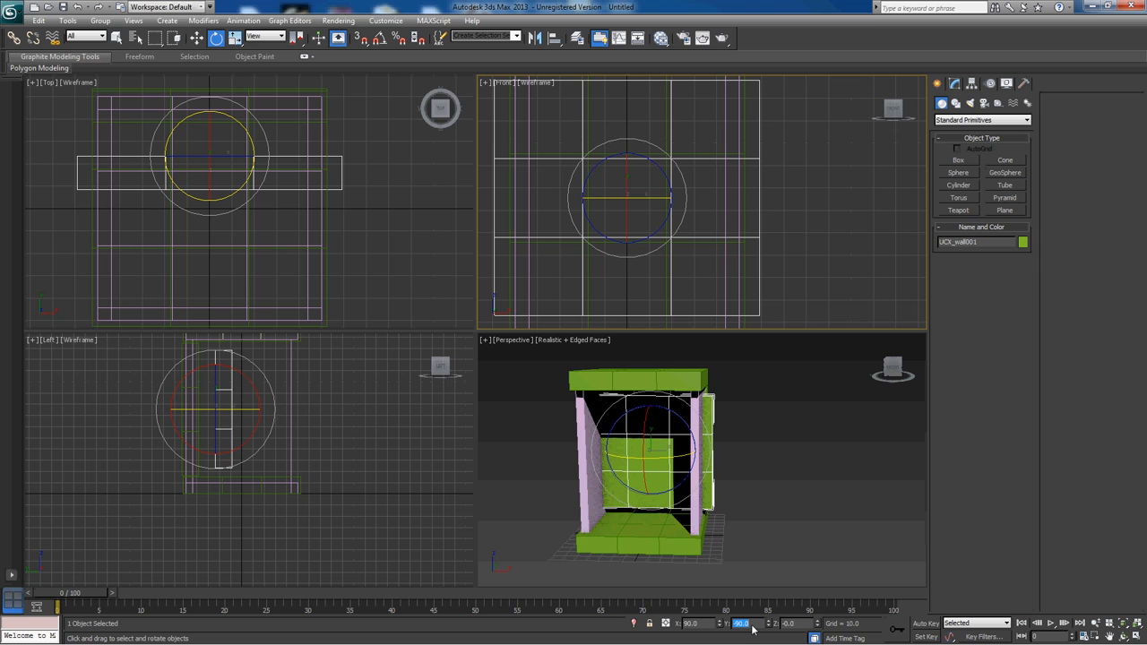
{"action": "type", "text": "90"}
{"action": "key", "text": "Return"}
{"action": "type", "text": "180"}
{"action": "key", "text": "Return"}
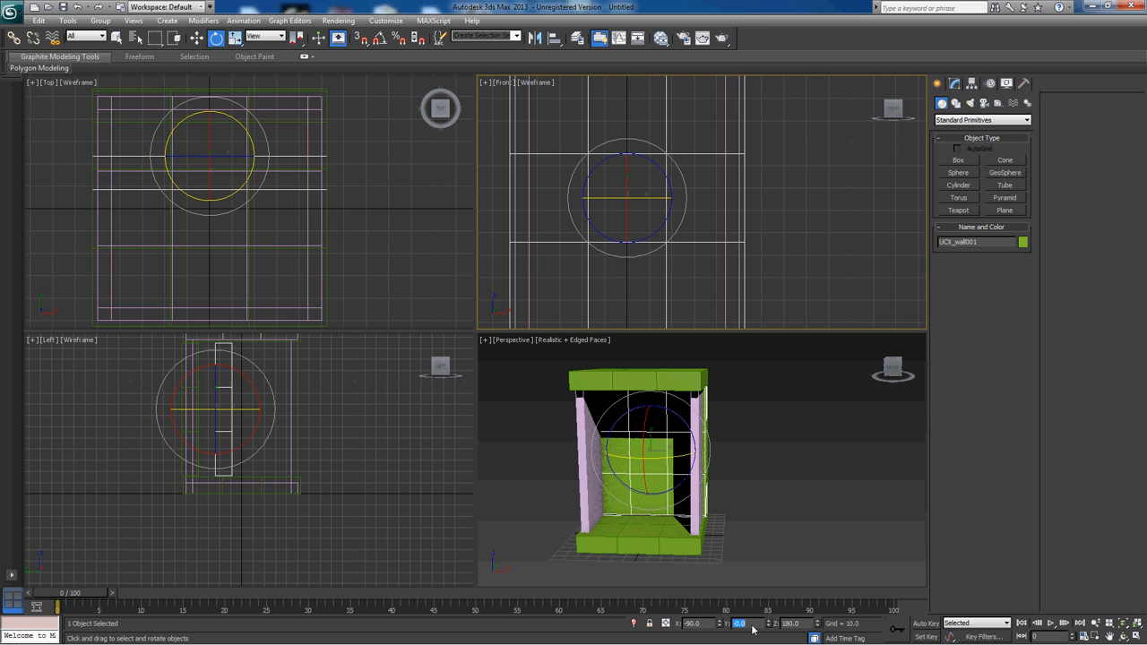
- Set the Z rotation of the UCX_wall001 box to 90 with the Top view active, turning it parallel to the side walls
{"action": "middle_click_drag", "start_coordinate": [296, 197], "coordinate": [343, 190]}
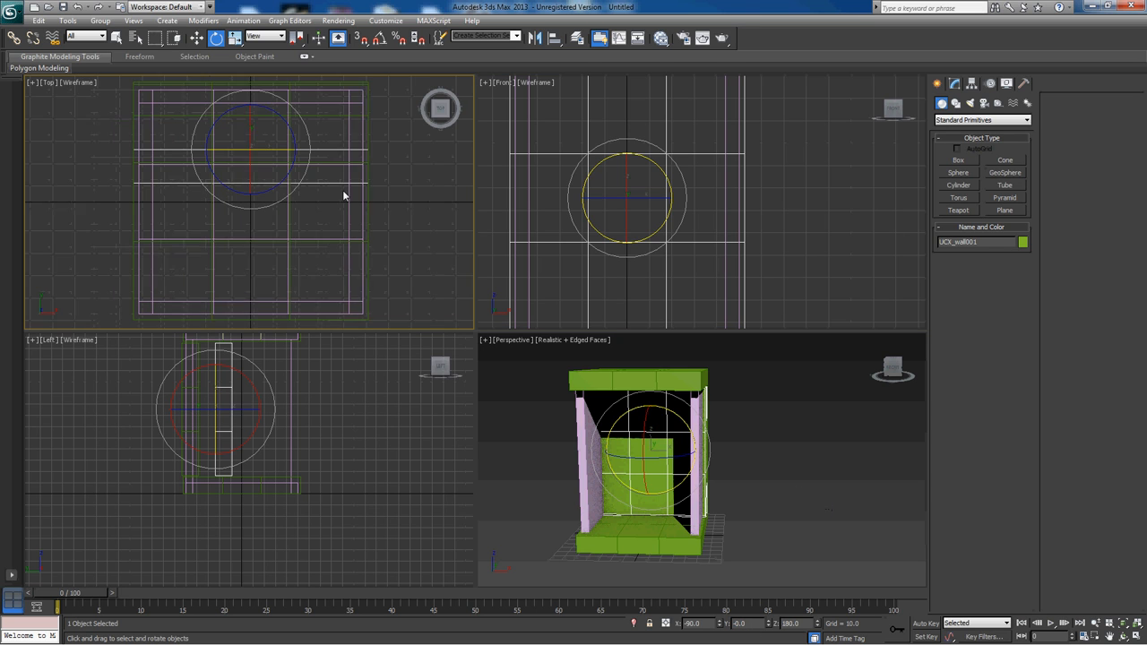
{"action": "left_click", "coordinate": [794, 625]}
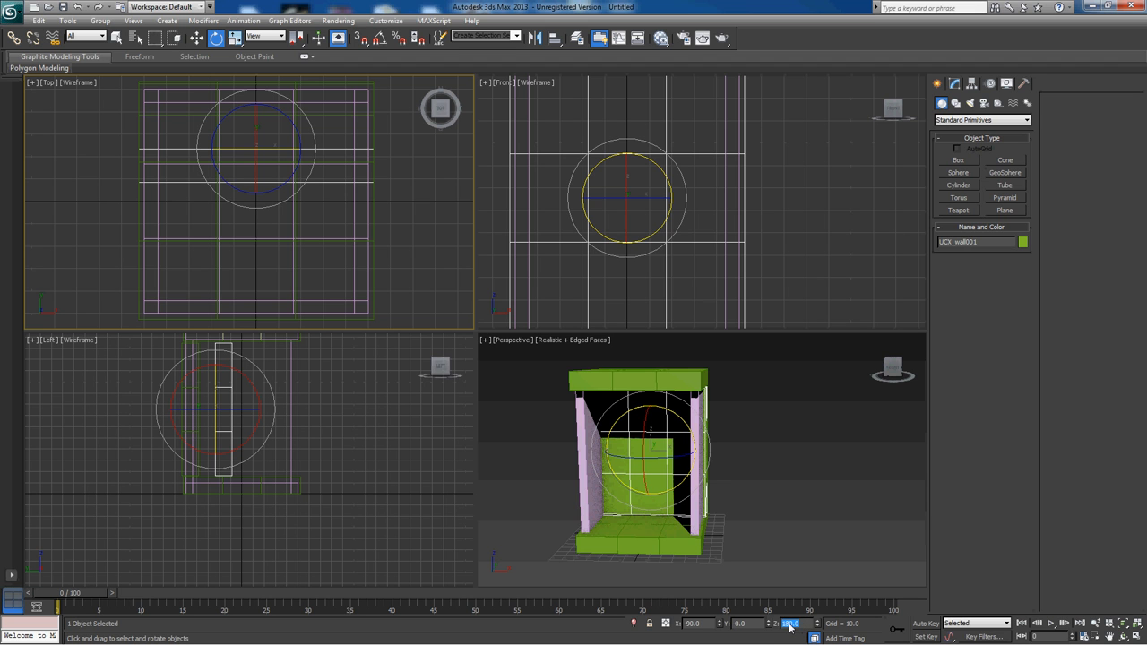
{"action": "type", "text": "90"}
{"action": "key", "text": "Return"}
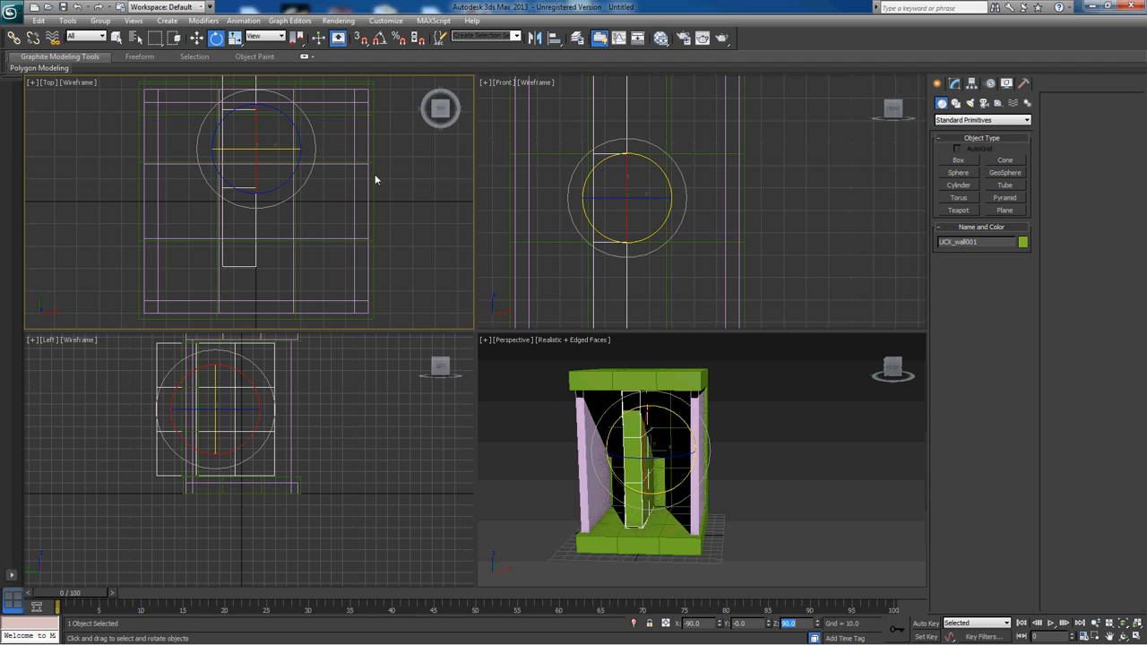
- Move the UCX_wall001 box onto the room's right wall in the Top view, to X about 54.4 and Y about -20.2
{"action": "middle_click_drag", "start_coordinate": [375, 179], "coordinate": [327, 216]}
{"action": "key", "text": "w"}
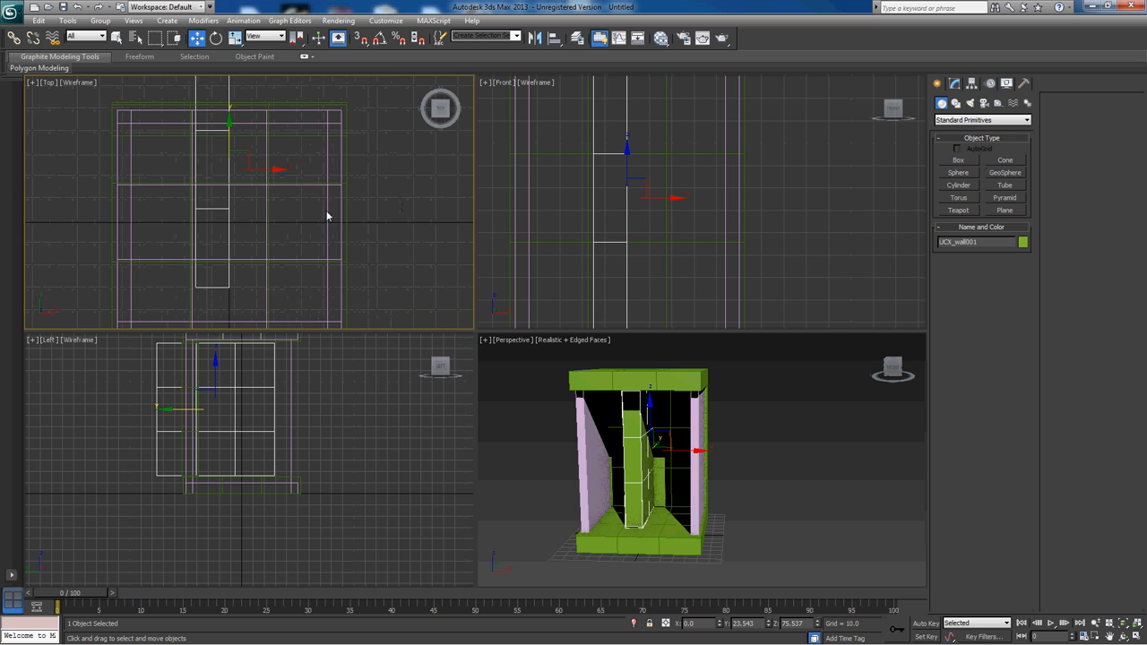
{"action": "scroll", "coordinate": [365, 212], "scroll_direction": "down", "scroll_amount": 3}
{"action": "left_click_drag", "start_coordinate": [261, 179], "coordinate": [320, 223]}
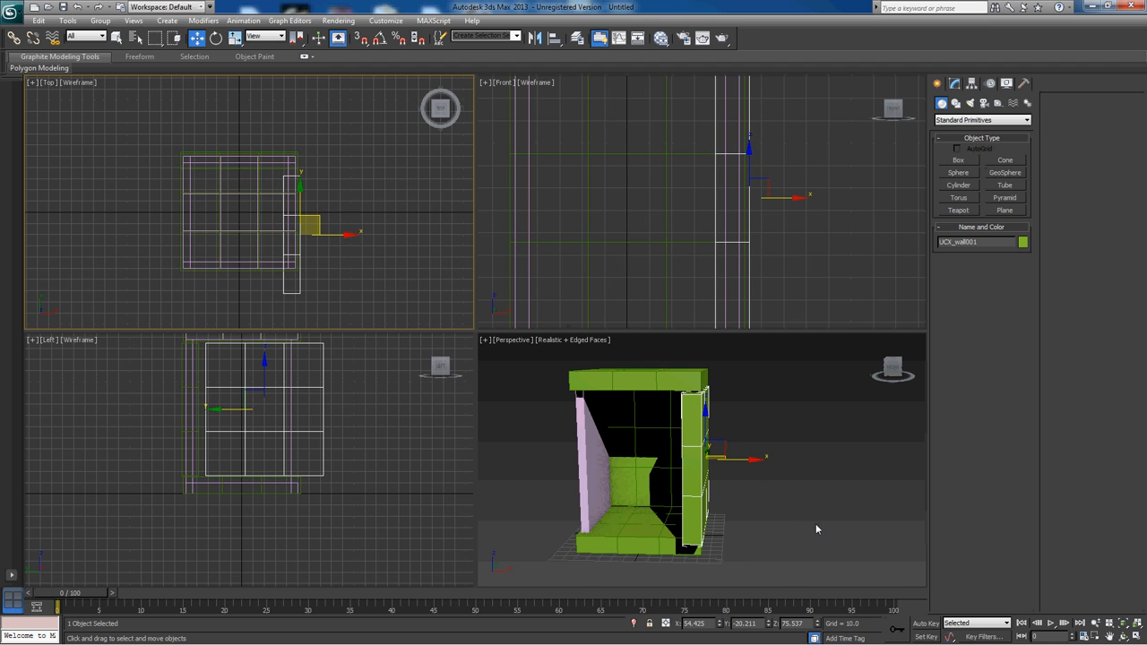
- Scale the UCX_wall001 box lengthwise to about 71% and move it along the right wall to Y about -2.8
{"action": "middle_click_drag", "start_coordinate": [815, 529], "coordinate": [652, 523], "text": "alt"}
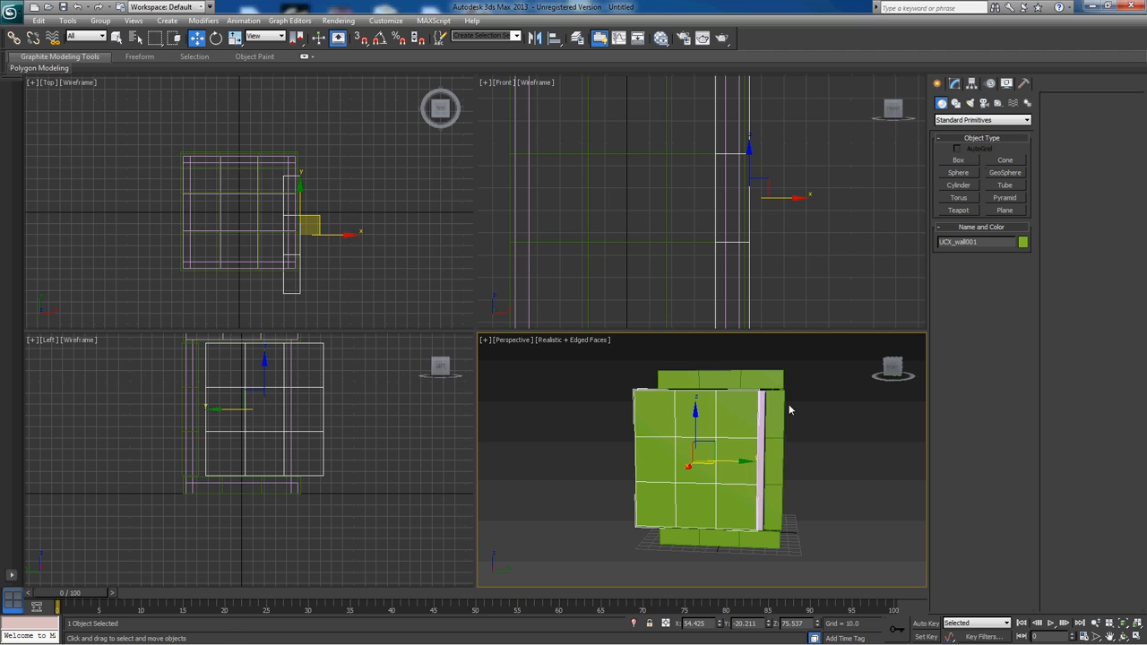
{"action": "key", "text": "r"}
{"action": "mouse_move", "coordinate": [750, 463]}
{"action": "left_mouse_down"}
{"action": "mouse_move", "coordinate": [731, 466]}
{"action": "mouse_move", "coordinate": [755, 463]}
{"action": "left_mouse_up"}
{"action": "key", "text": "w"}
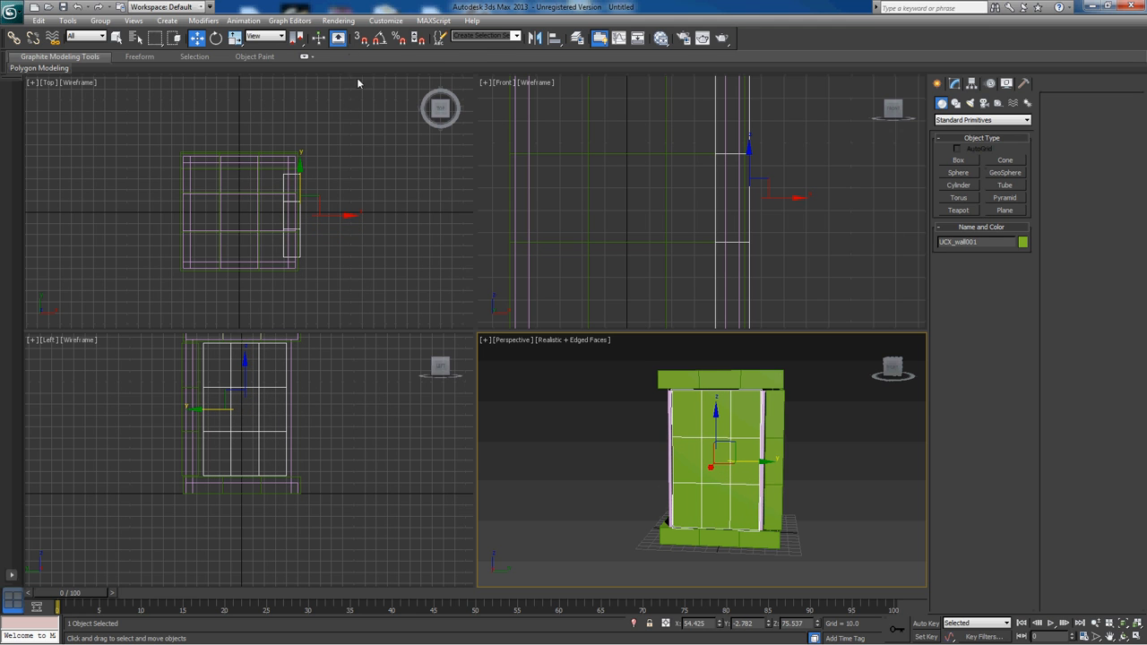
- Lengthen the UCX_wall001 box slightly along the right wall by scaling it to 105% in Y
{"action": "key", "text": "r"}
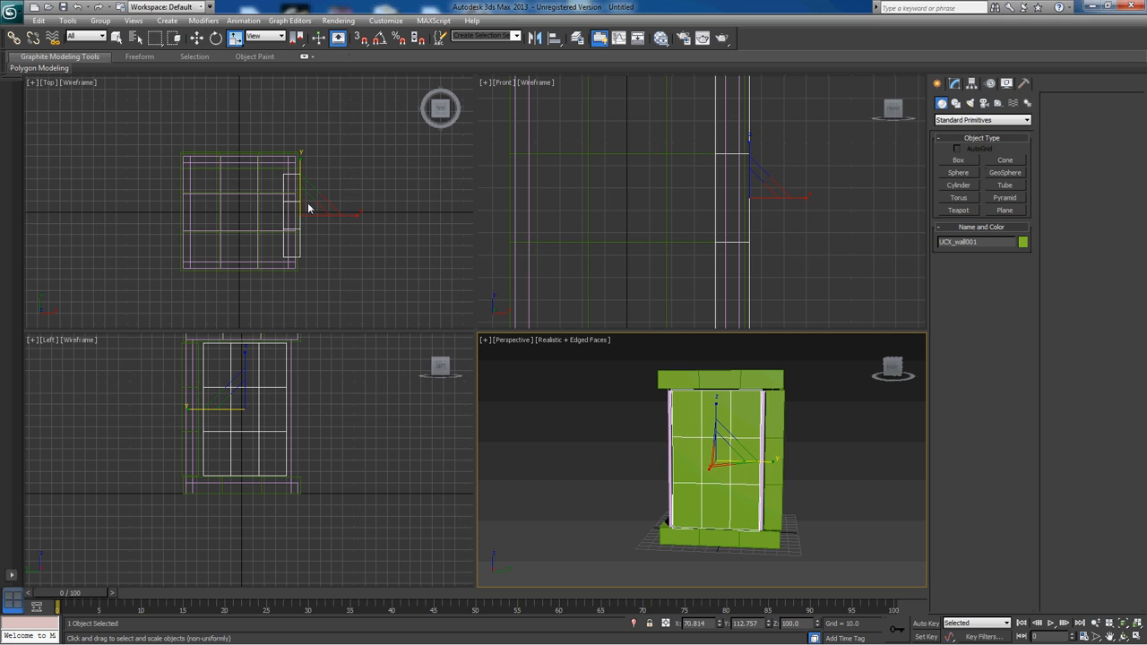
{"action": "left_click", "coordinate": [768, 468]}
{"action": "left_click", "coordinate": [714, 458]}
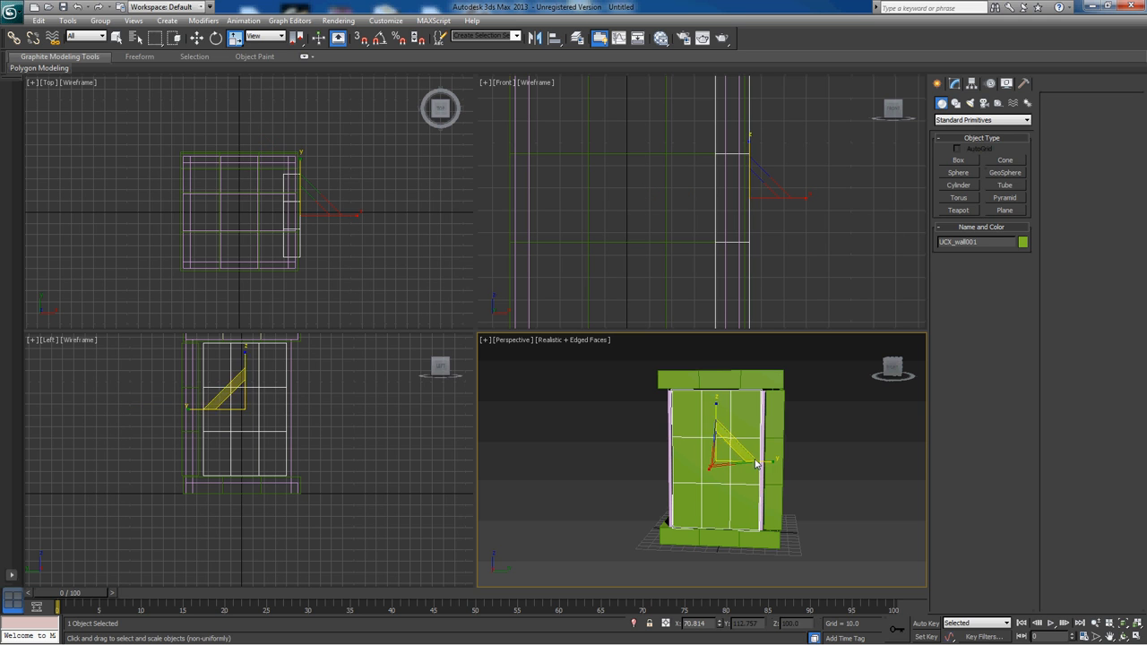
{"action": "left_click_drag", "start_coordinate": [771, 465], "coordinate": [774, 466]}
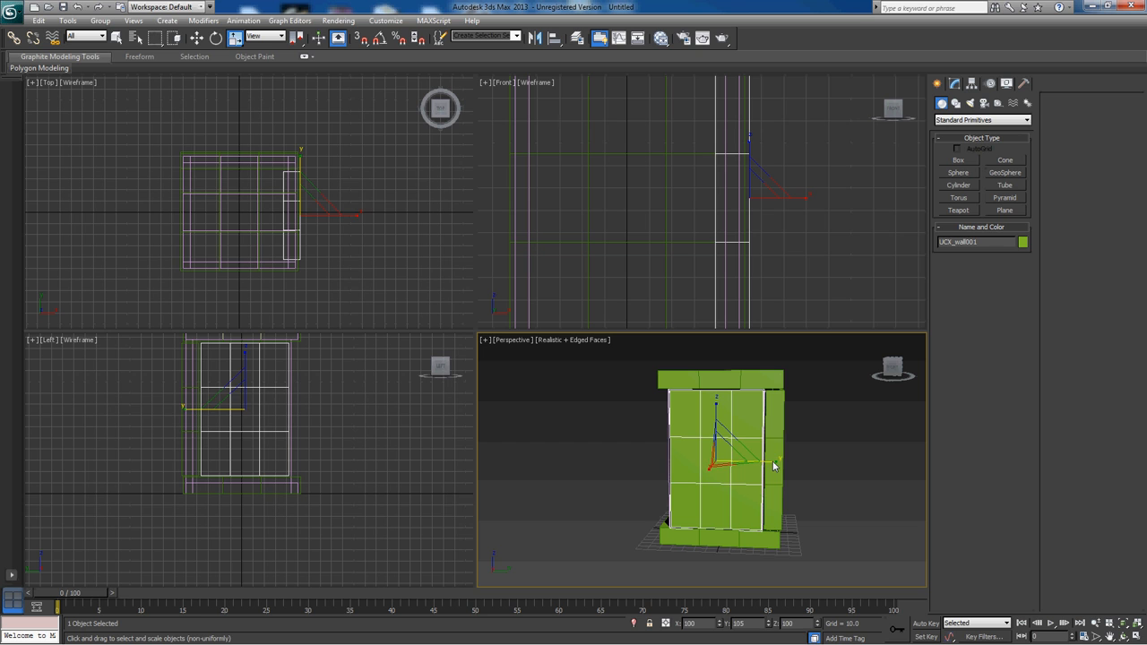
{"action": "key", "text": "w"}
- Copy the side wall box onto the room's left wall in the Top view, to X about -39, keeping the suggested name
{"action": "scroll", "coordinate": [310, 384], "scroll_direction": "up", "scroll_amount": 6}
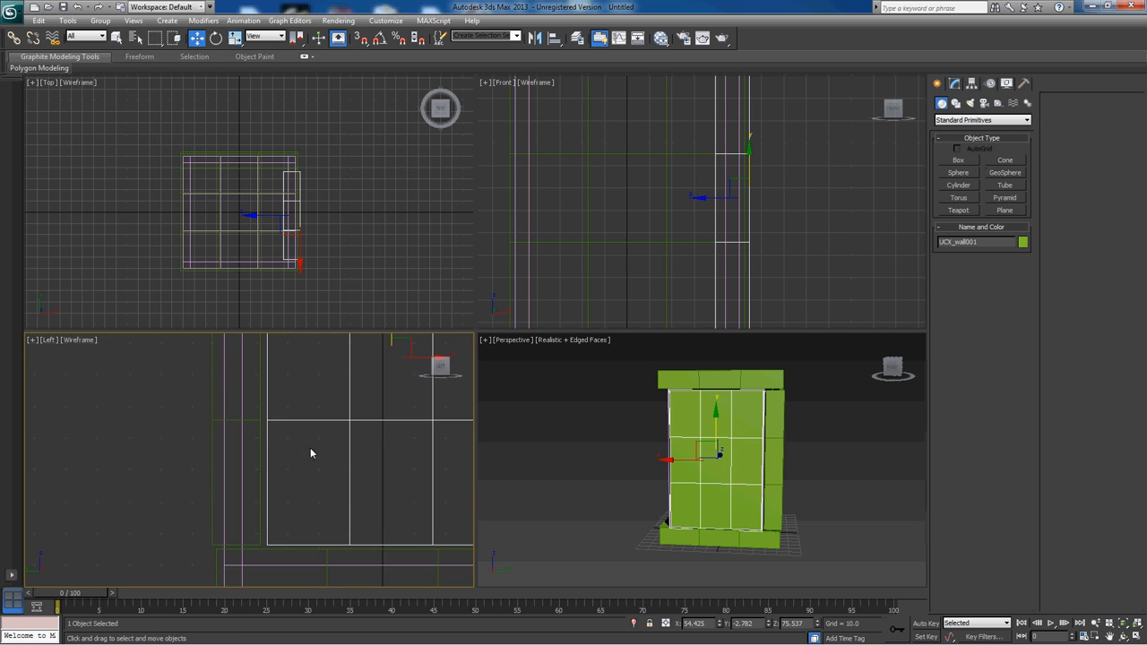
{"action": "middle_click_drag", "start_coordinate": [343, 382], "coordinate": [246, 396]}
{"action": "middle_click_drag", "start_coordinate": [322, 190], "coordinate": [340, 185]}
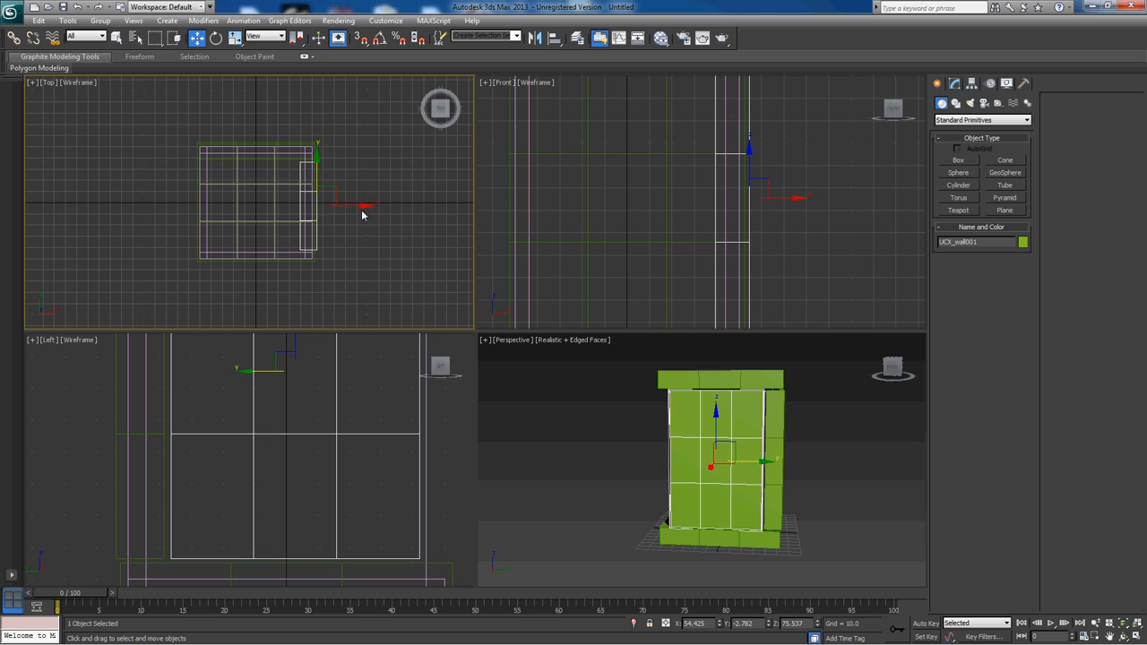
{"action": "left_click_drag", "start_coordinate": [359, 210], "coordinate": [254, 212], "text": "shift"}
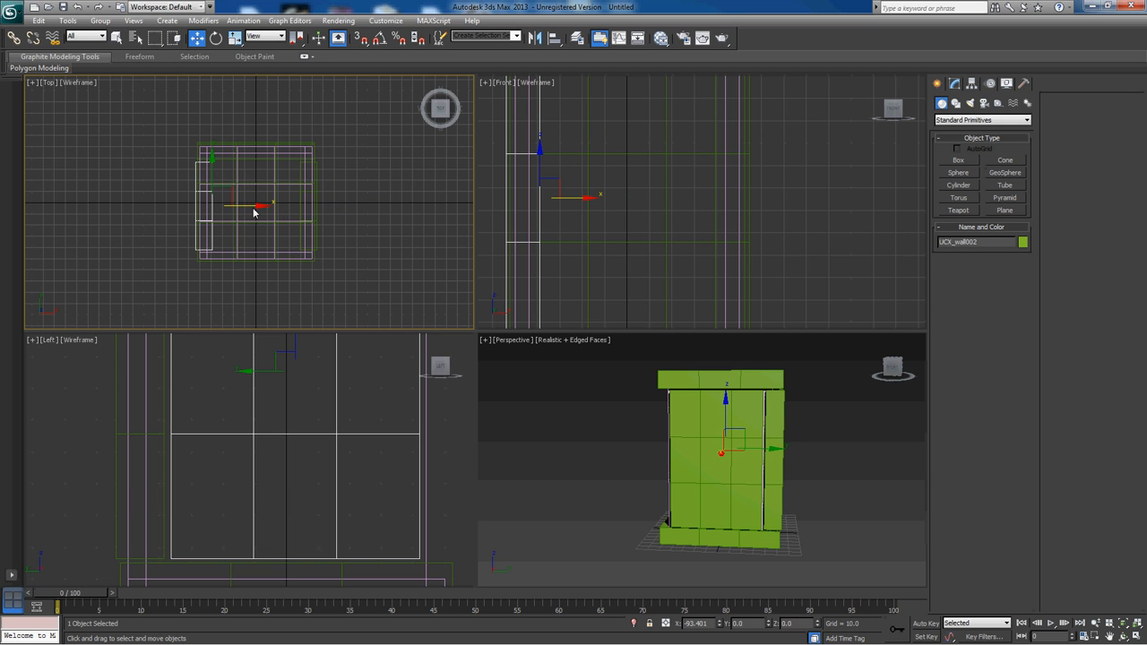
{"action": "left_click", "coordinate": [566, 376]}
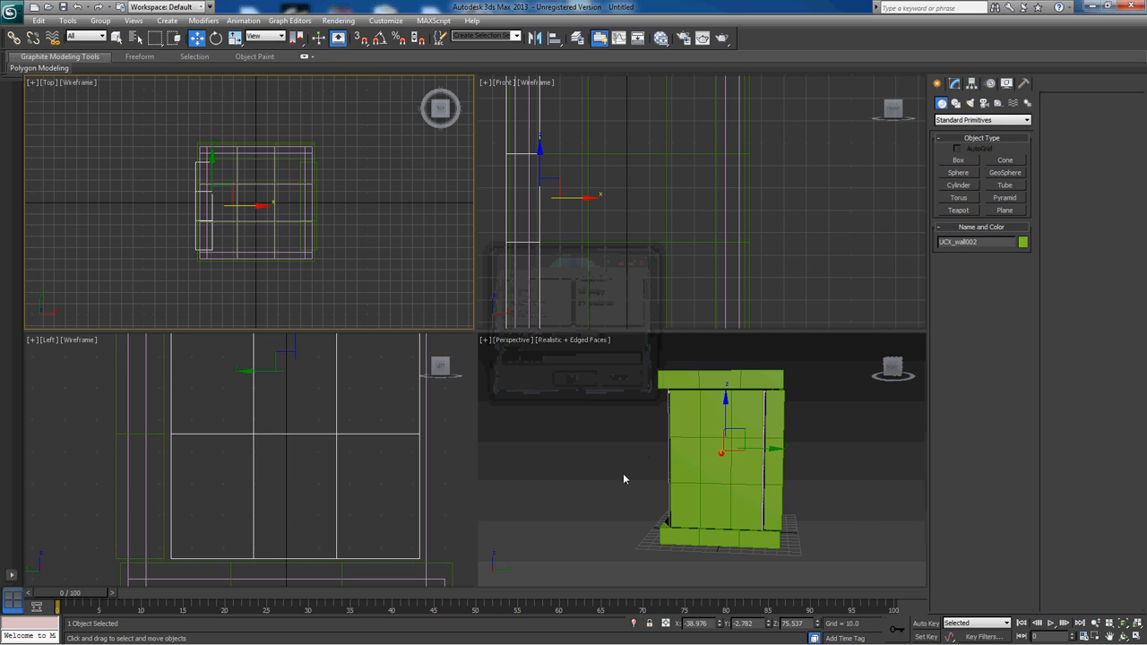
- Select the room and all its UCX_ boxes in the Top view and start exporting them
{"action": "middle_click_drag", "start_coordinate": [624, 478], "coordinate": [762, 491], "text": "alt"}
{"action": "left_click_drag", "start_coordinate": [124, 108], "coordinate": [357, 321]}
{"action": "left_click", "coordinate": [12, 12]}
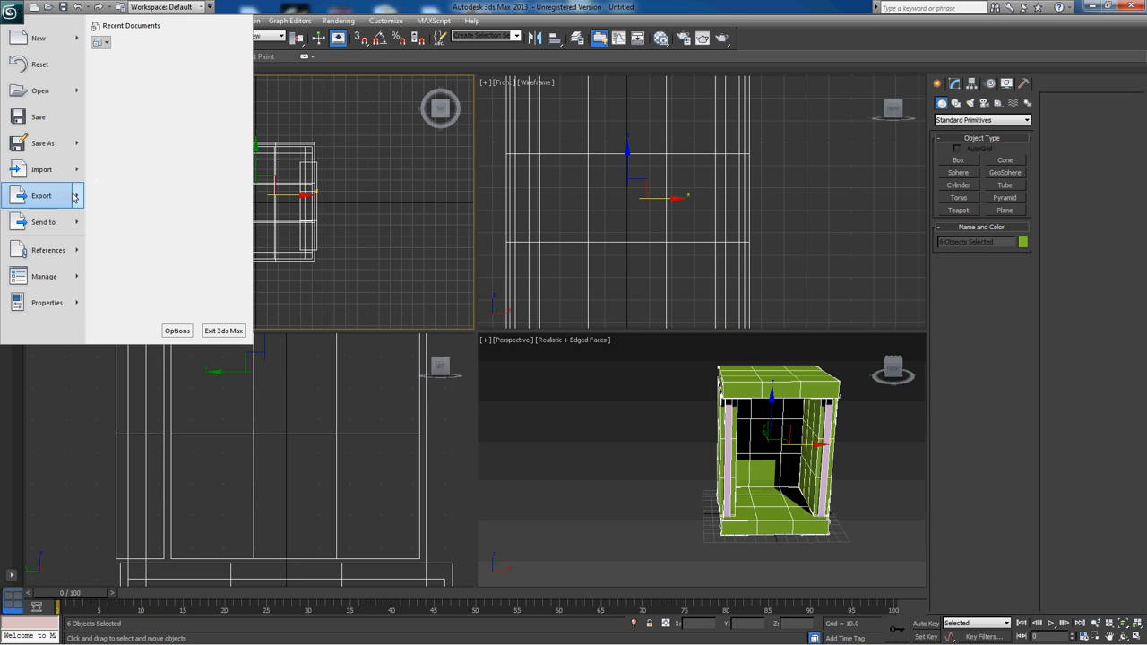
{"action": "mouse_move", "coordinate": [74, 198]}
{"action": "left_click", "coordinate": [135, 94]}
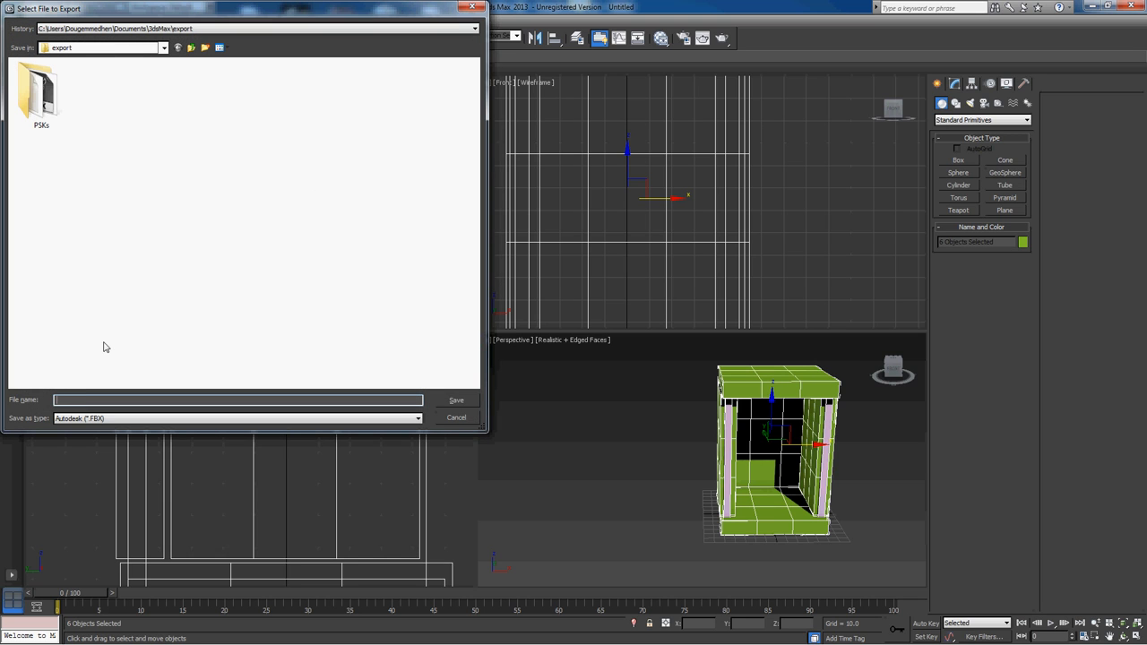
- Export the selected room and collision boxes as terrible_tutorial_elevator in ASCII Scene Export (*.ASE) format, keeping the suggested export options
{"action": "type", "text": "terr"}
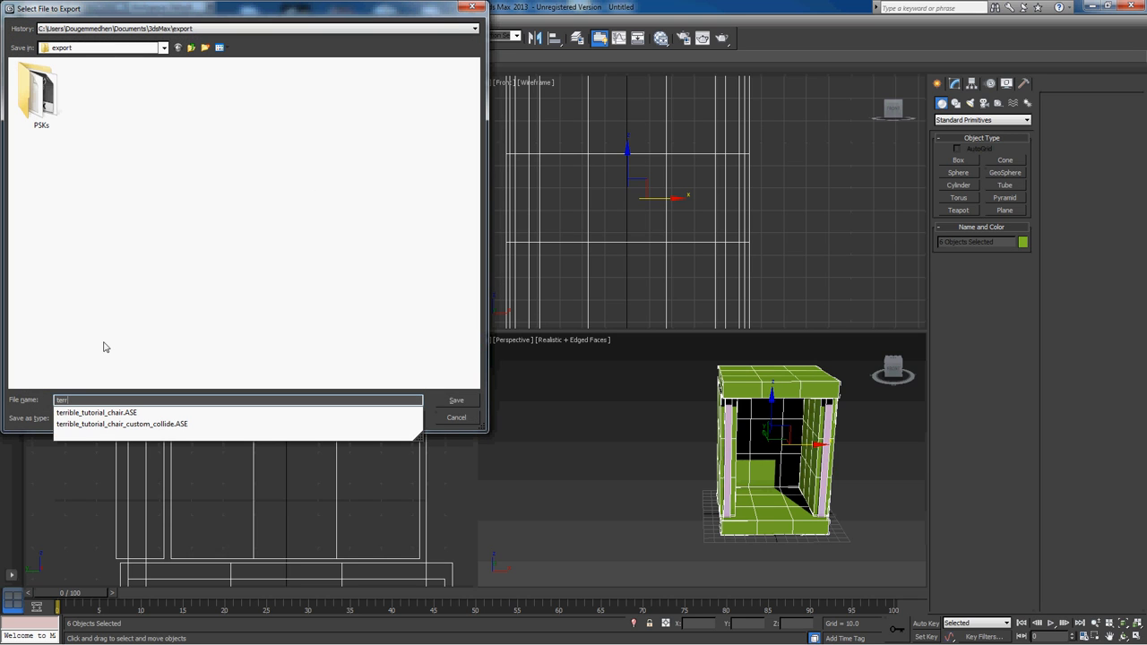
{"action": "type", "text": "ible_tutorial_elevator"}
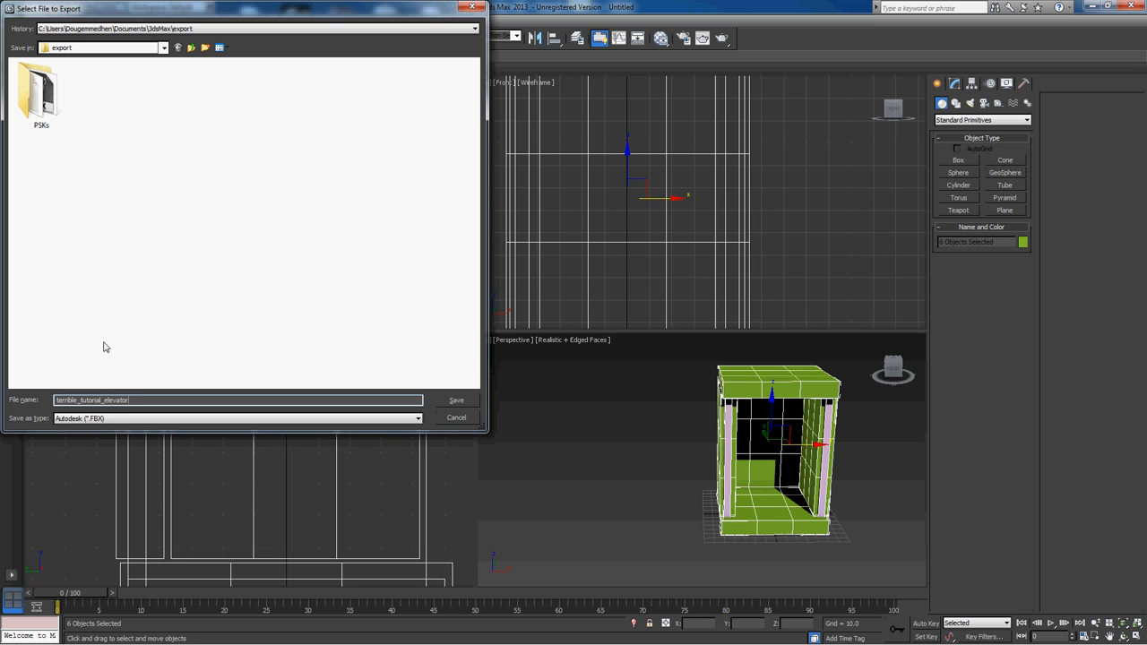
{"action": "left_click", "coordinate": [177, 419]}
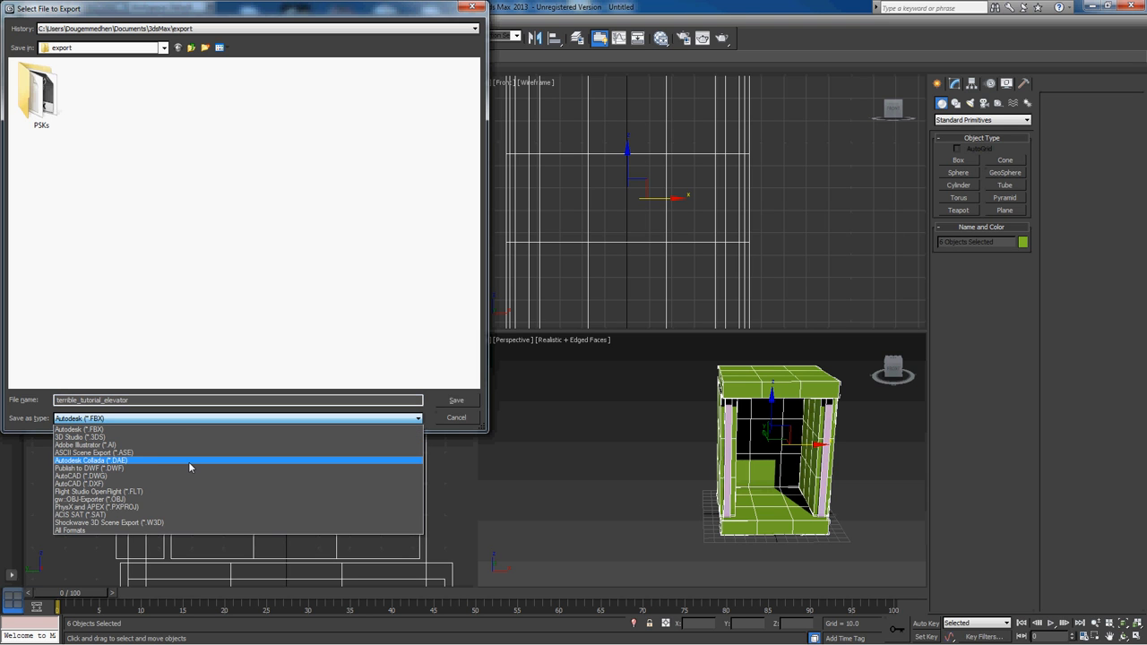
{"action": "left_click", "coordinate": [185, 452]}
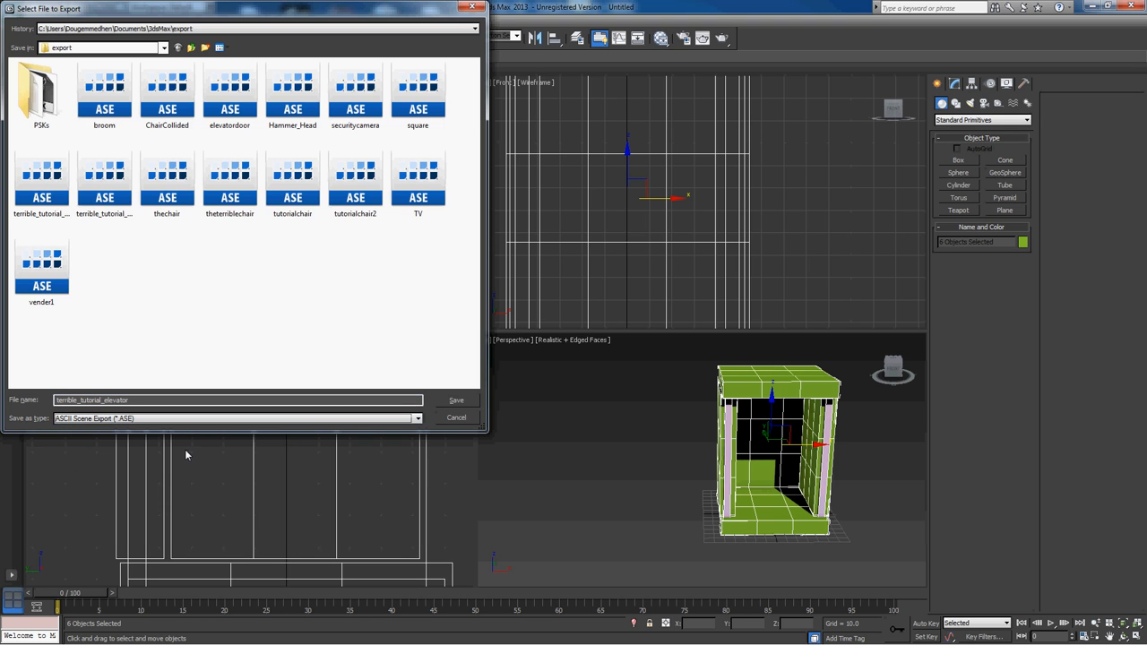
{"action": "left_click", "coordinate": [471, 403]}
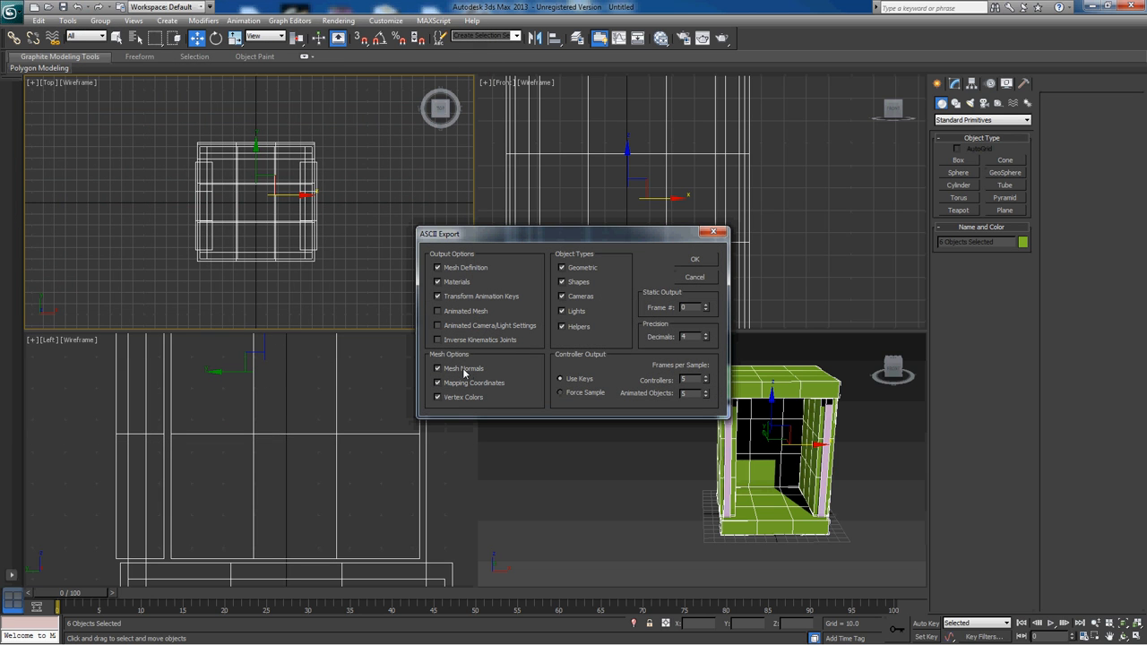
{"action": "left_click", "coordinate": [712, 261]}
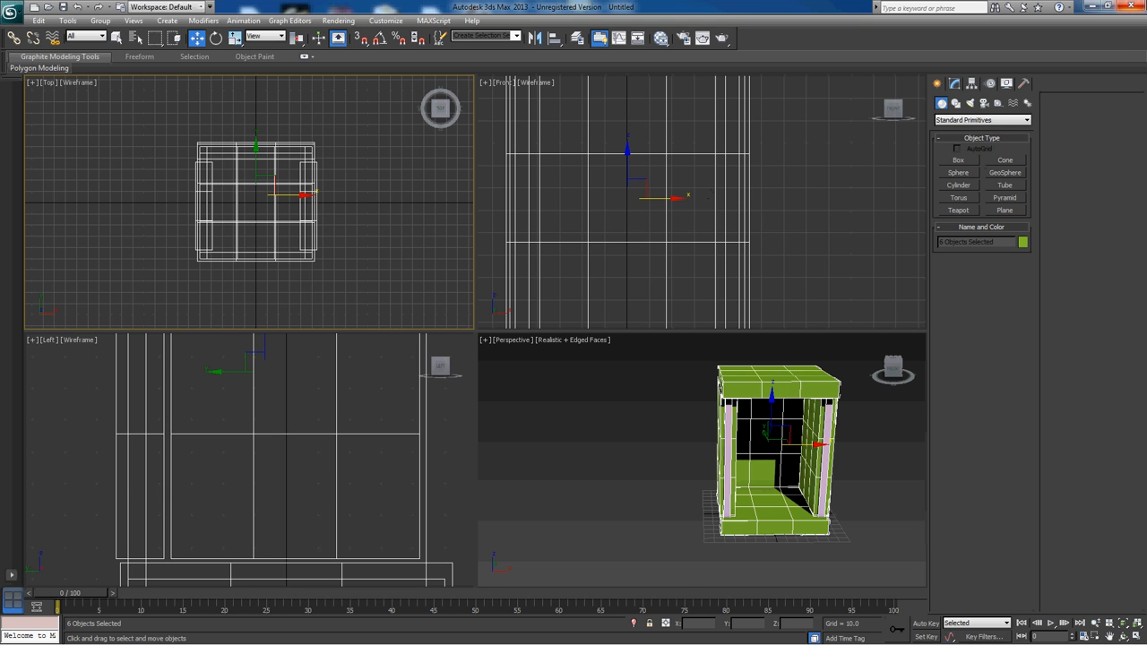
- Minimize 3ds Max, launch UDK Editor and close its welcome window
{"action": "left_click", "coordinate": [1093, 6]}
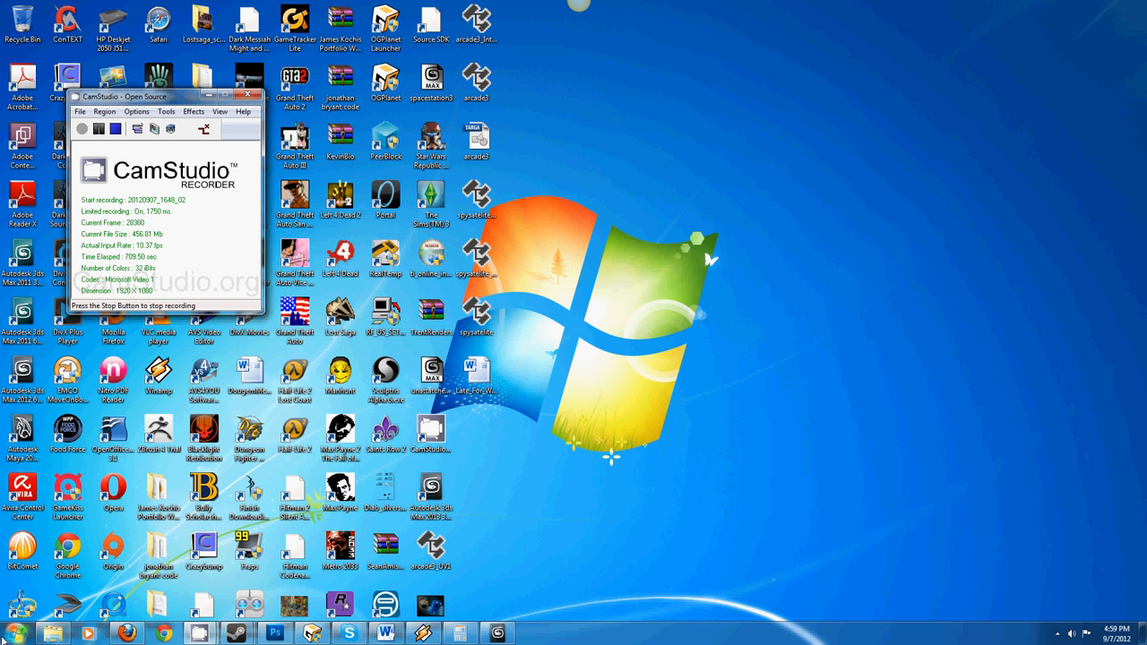
{"action": "left_click", "coordinate": [14, 633]}
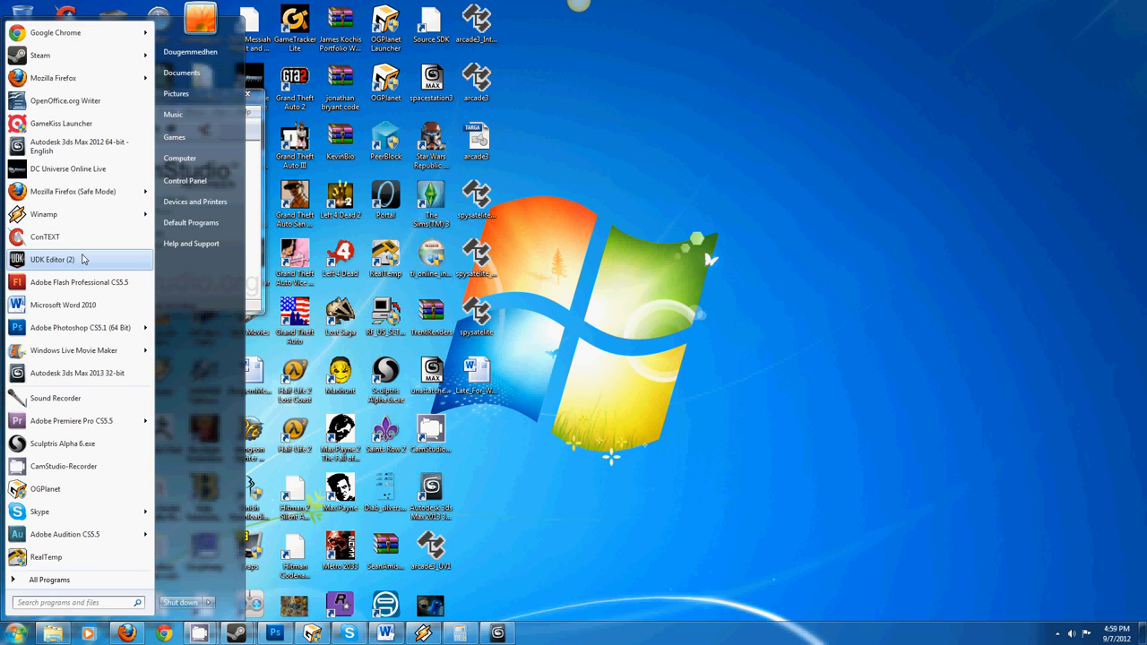
{"action": "left_click", "coordinate": [83, 259]}
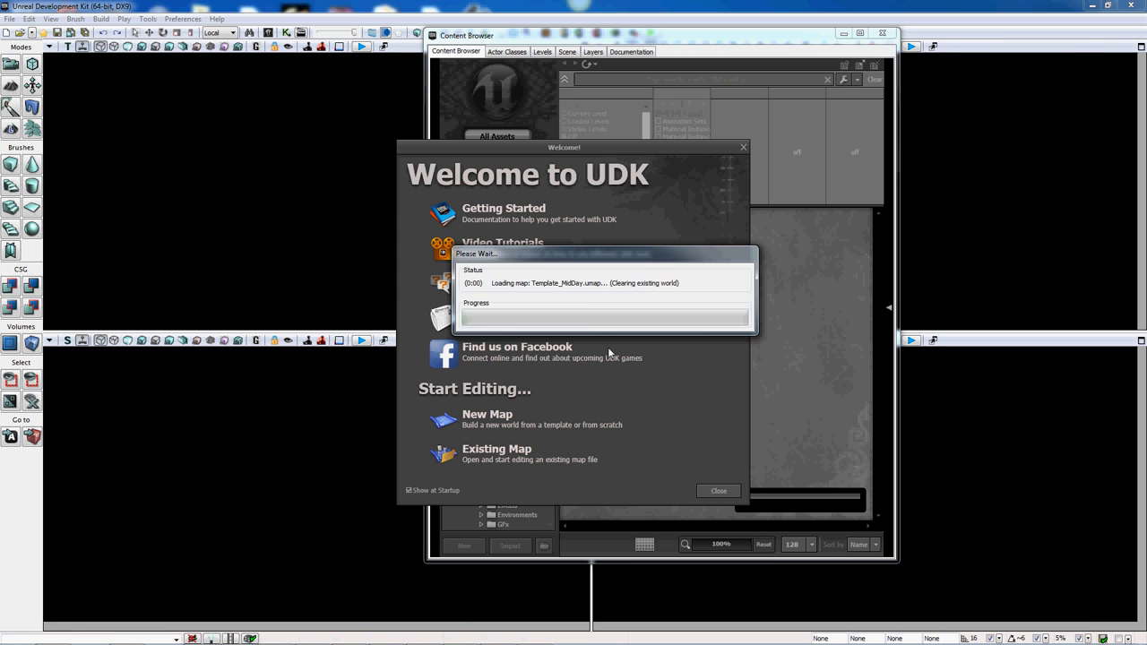
{"action": "left_click", "coordinate": [719, 491]}
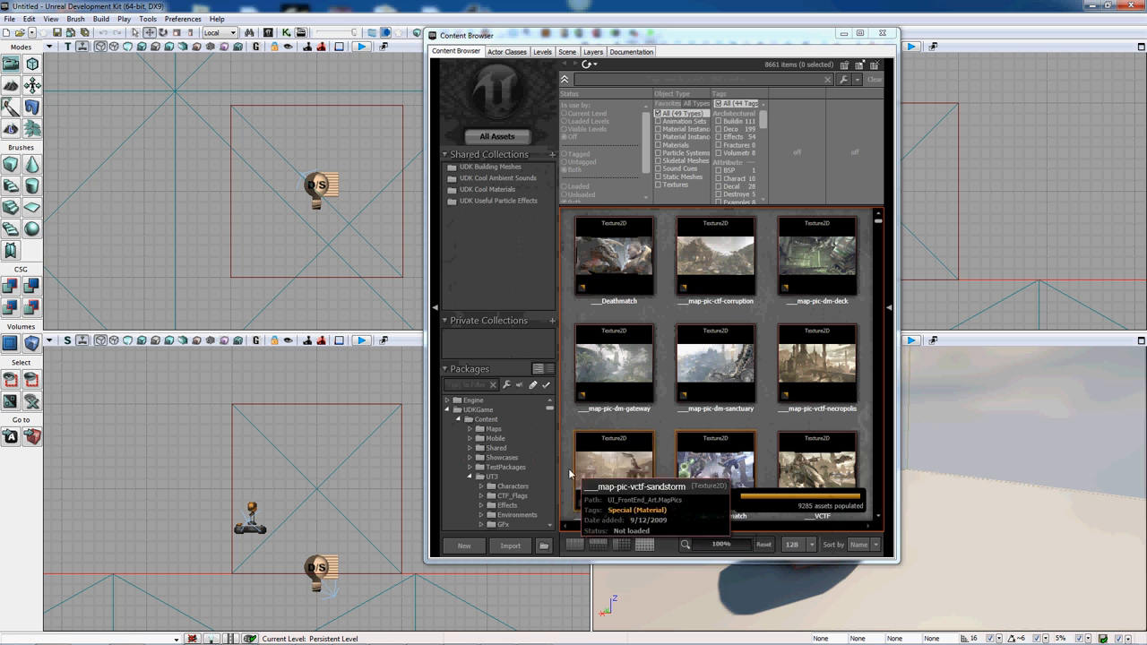
- Collapse the UT3 folder and fully load all the packages listed below it, down to Water_Test
{"action": "left_click", "coordinate": [470, 476]}
{"action": "left_click", "coordinate": [523, 485]}
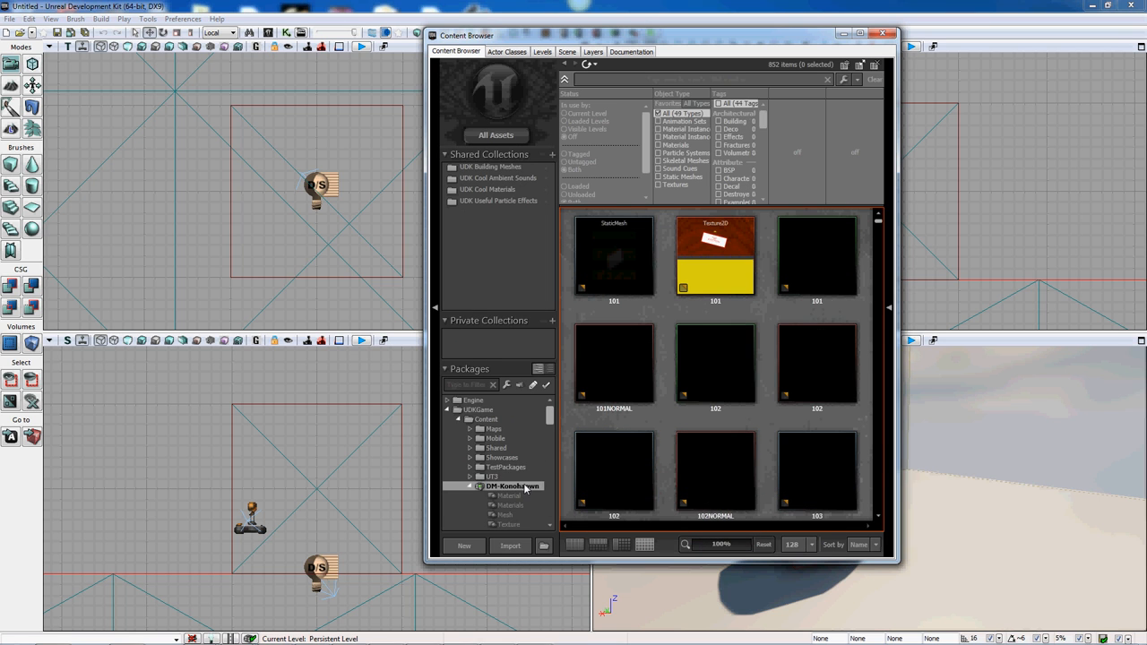
{"action": "scroll", "coordinate": [523, 486], "scroll_direction": "down", "scroll_amount": 3}
{"action": "scroll", "coordinate": [523, 483], "scroll_direction": "down", "scroll_amount": 5}
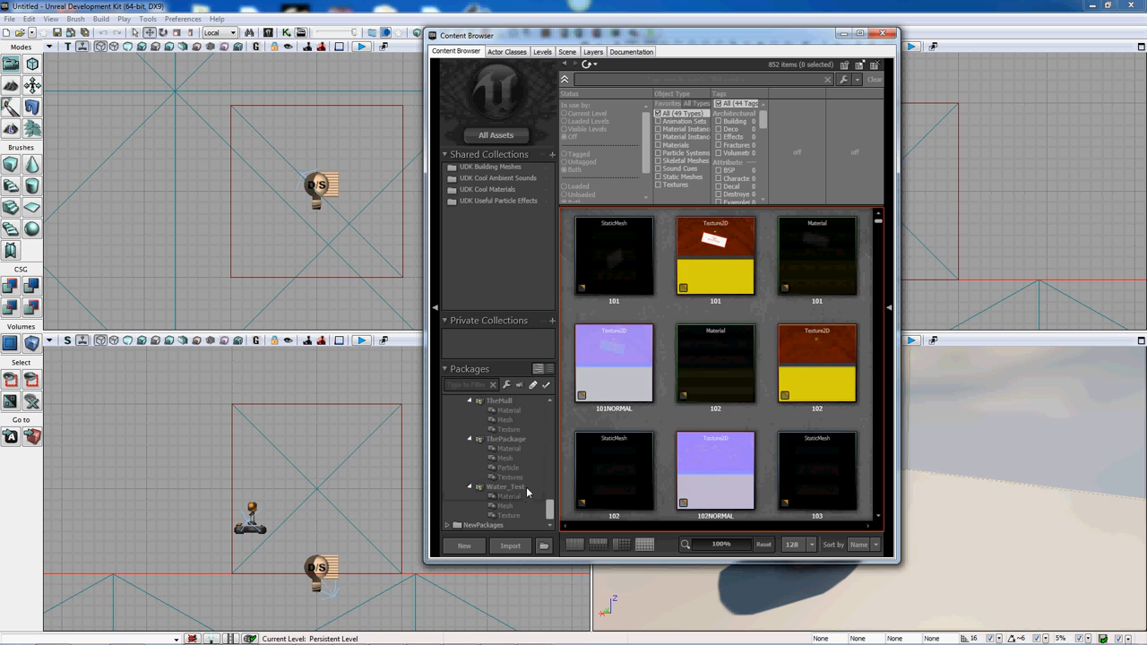
{"action": "left_click", "coordinate": [527, 488], "text": "shift"}
{"action": "right_click", "coordinate": [527, 487]}
{"action": "left_click", "coordinate": [578, 514]}
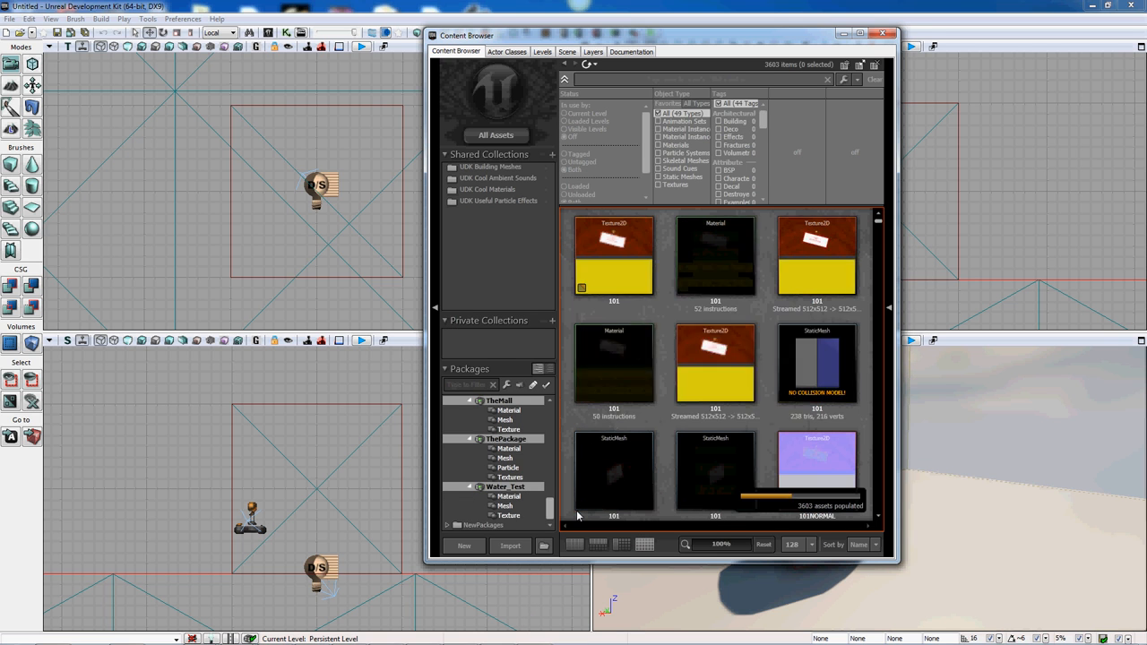
- Examine the node network of the Water_Outdoor material in the Water_Test package, and close the material editor
{"action": "left_click", "coordinate": [517, 498]}
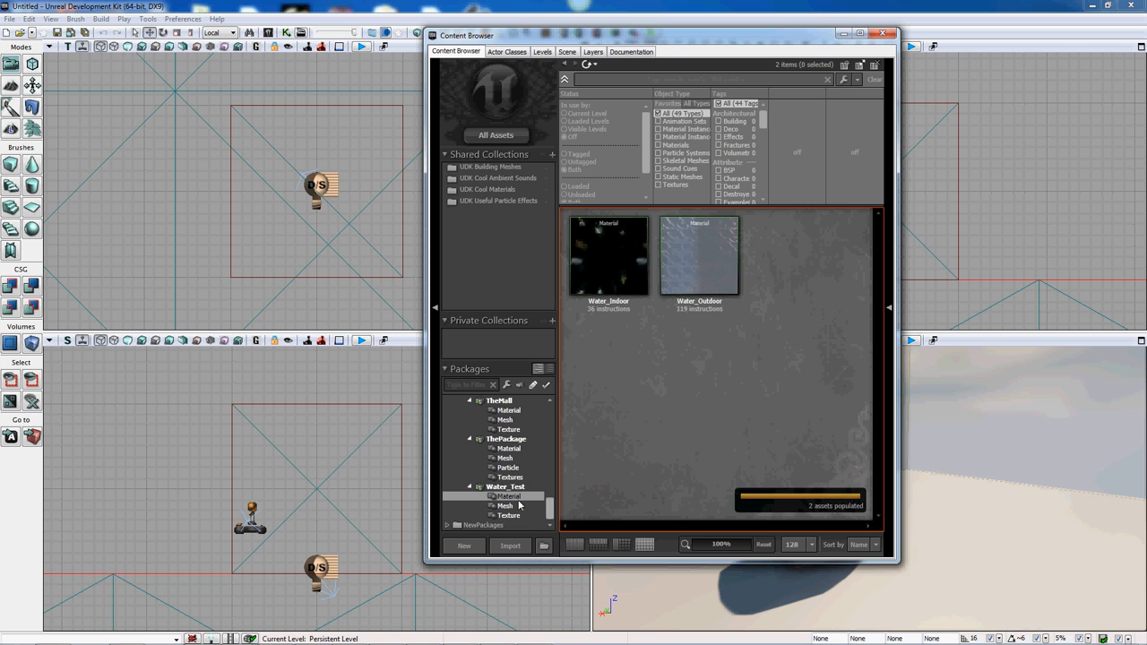
{"action": "left_click", "coordinate": [701, 250]}
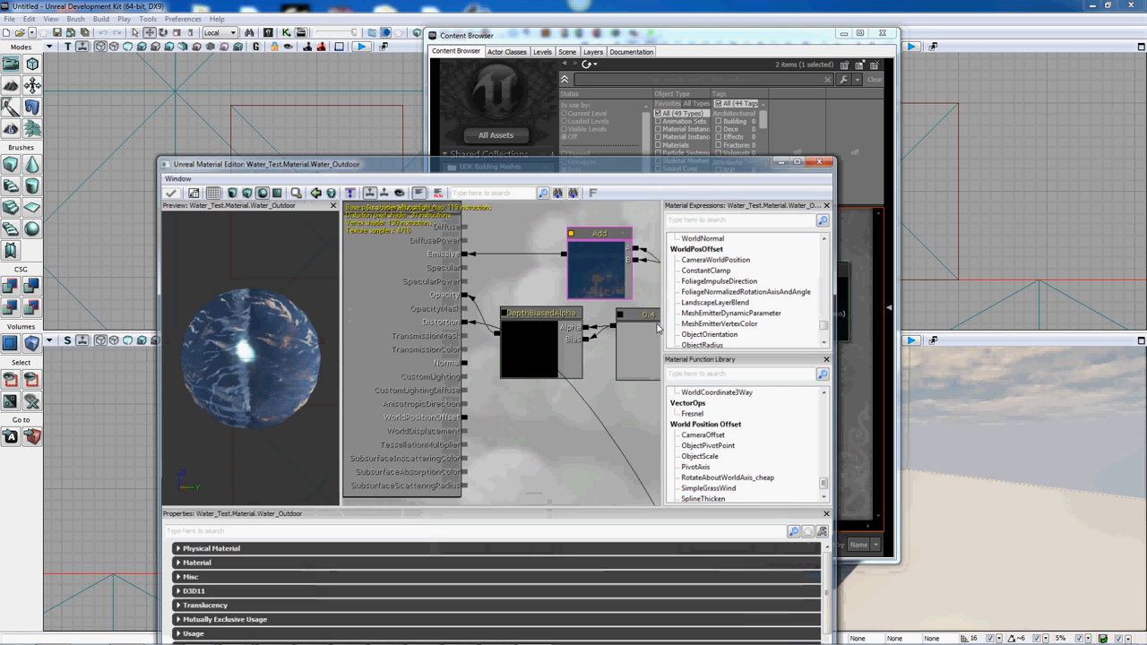
{"action": "scroll", "coordinate": [582, 390], "scroll_direction": "down", "scroll_amount": 6}
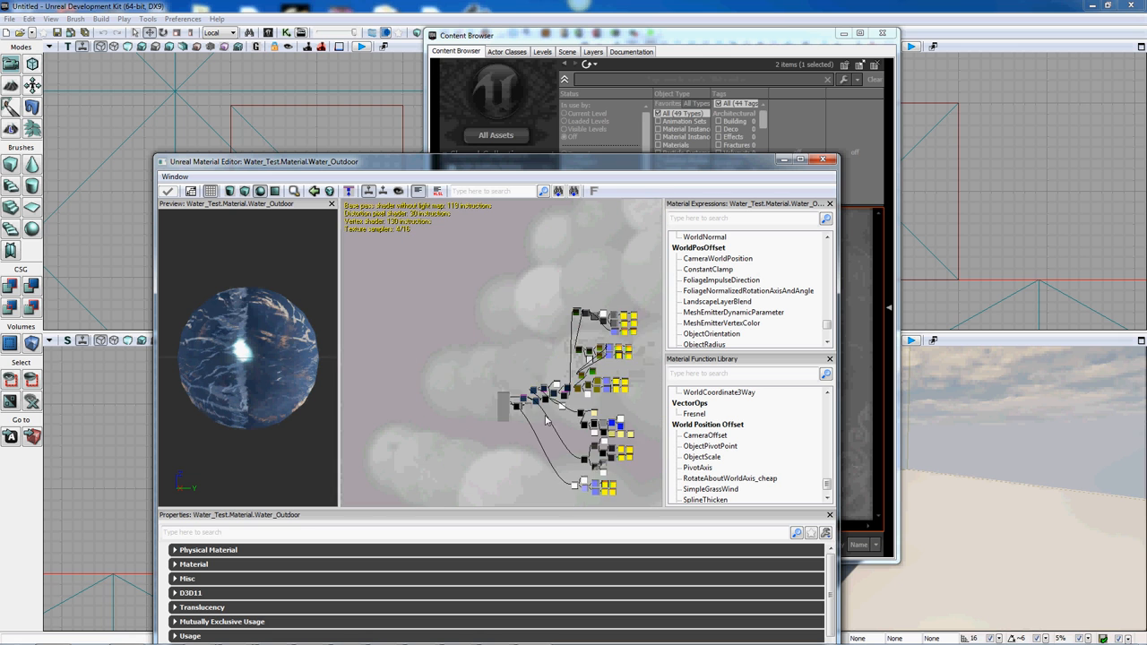
{"action": "scroll", "coordinate": [465, 295], "scroll_direction": "up", "scroll_amount": 5}
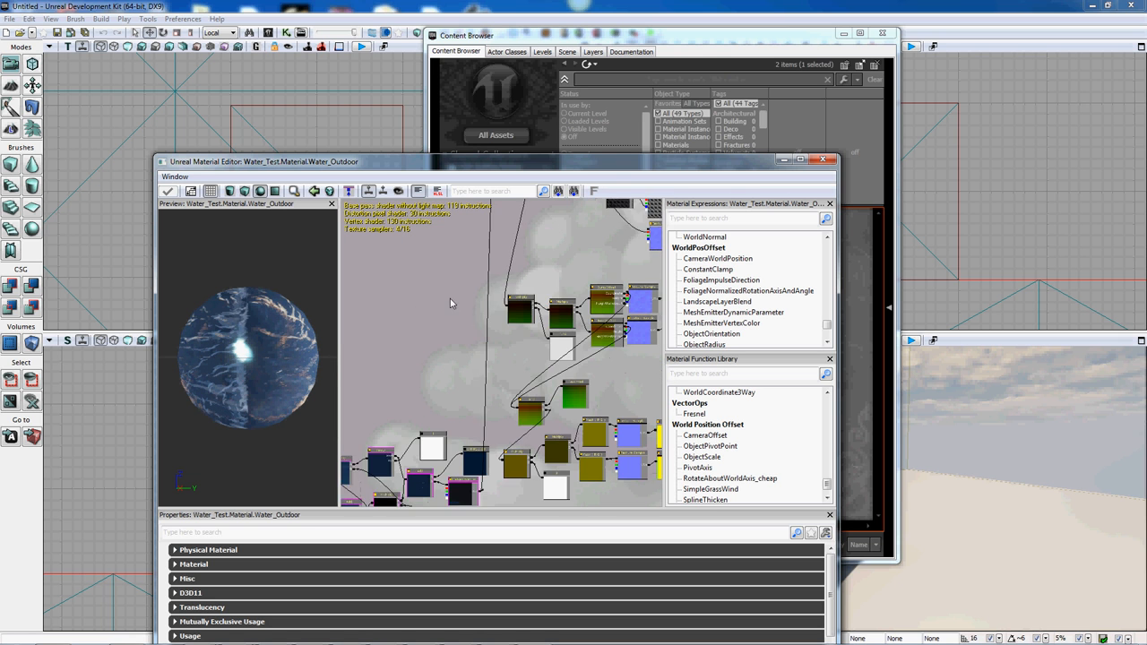
{"action": "scroll", "coordinate": [367, 266], "scroll_direction": "up", "scroll_amount": 2}
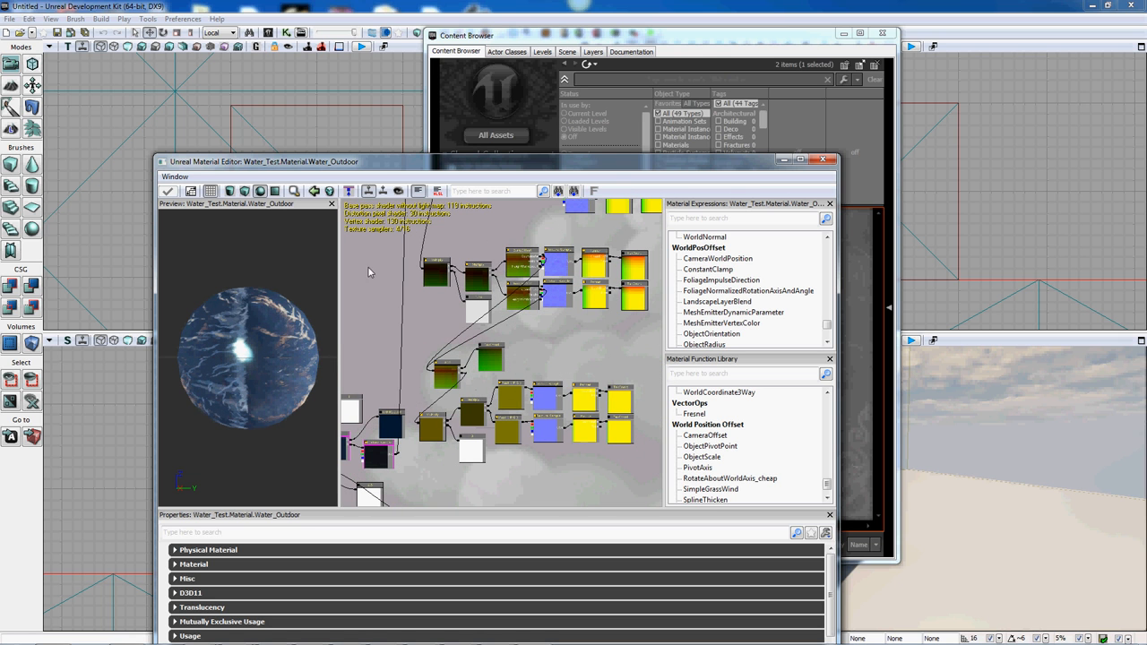
{"action": "left_click", "coordinate": [823, 160]}
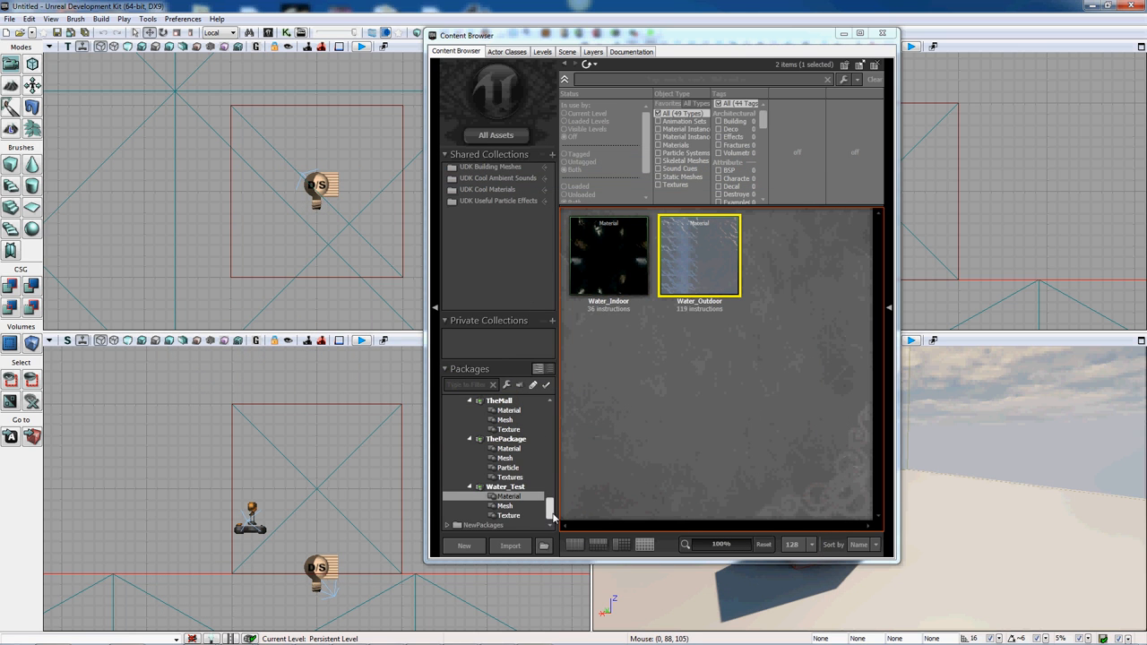
- Show the contents of the Mesh group in the my_level package
{"action": "scroll", "coordinate": [550, 506], "scroll_direction": "up", "scroll_amount": 2}
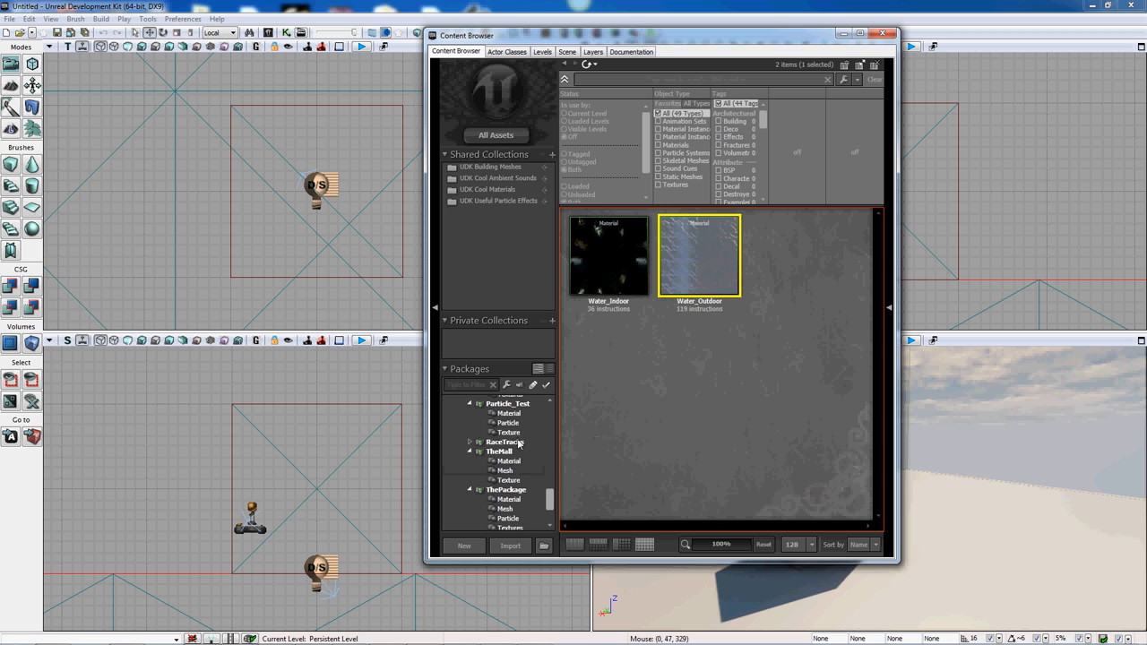
{"action": "scroll", "coordinate": [518, 458], "scroll_direction": "up", "scroll_amount": 5}
{"action": "scroll", "coordinate": [524, 446], "scroll_direction": "up", "scroll_amount": 2}
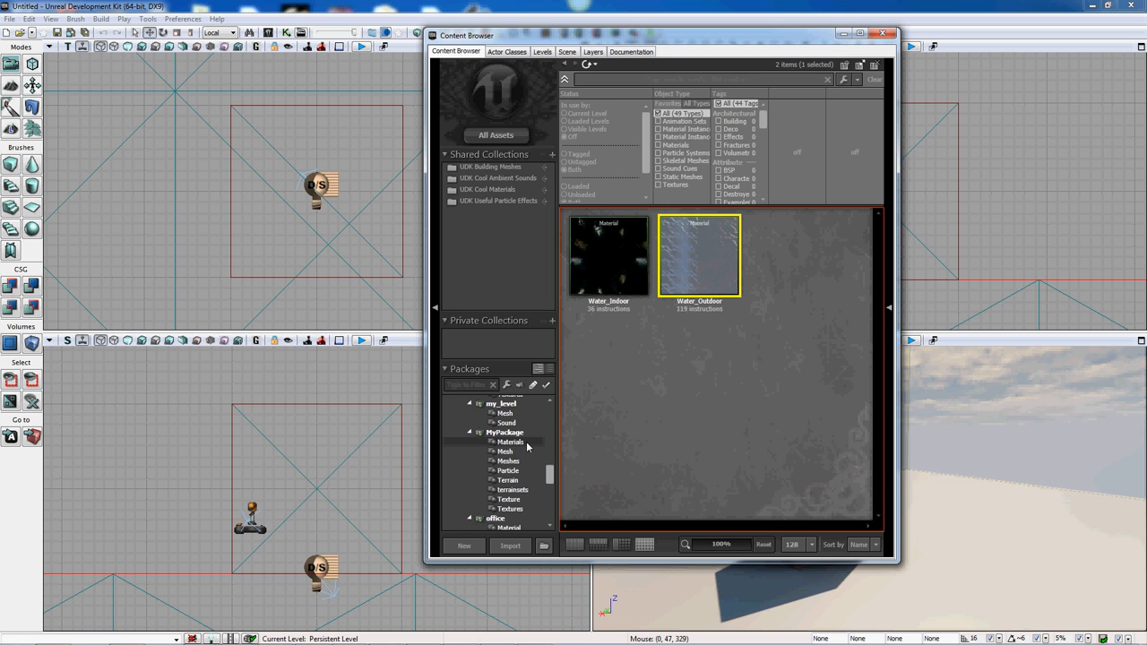
{"action": "left_click", "coordinate": [524, 442]}
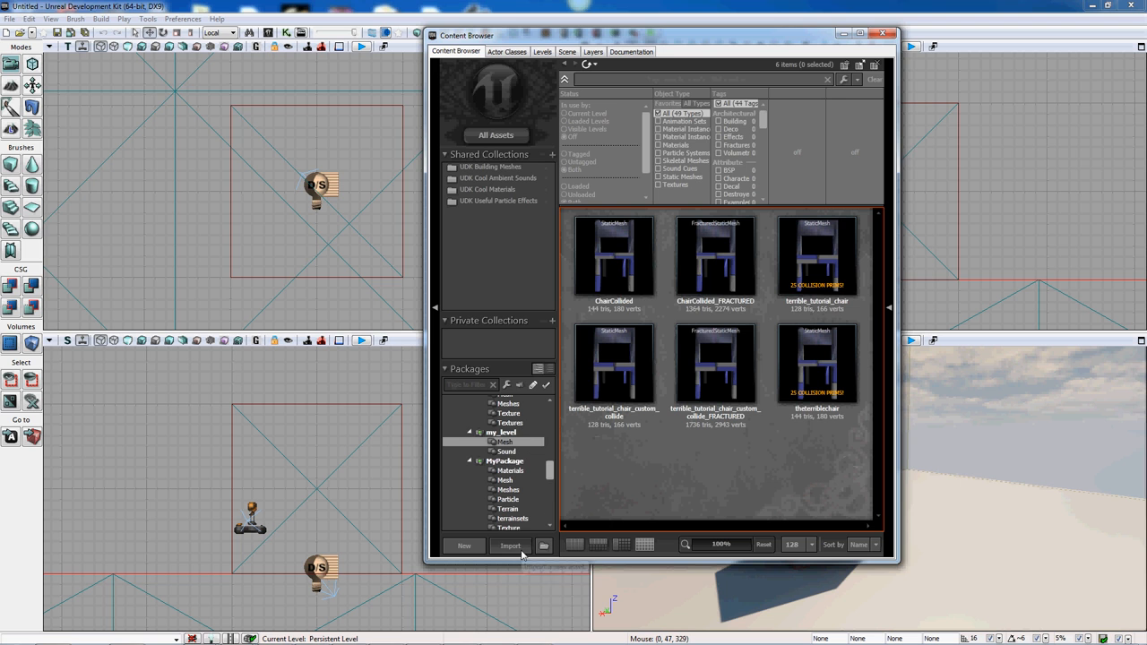
- Import terrible_tutorial_elevator from the 3dsMax export folder in Documents into the Mesh group of the my_level package
{"action": "left_click", "coordinate": [543, 545]}
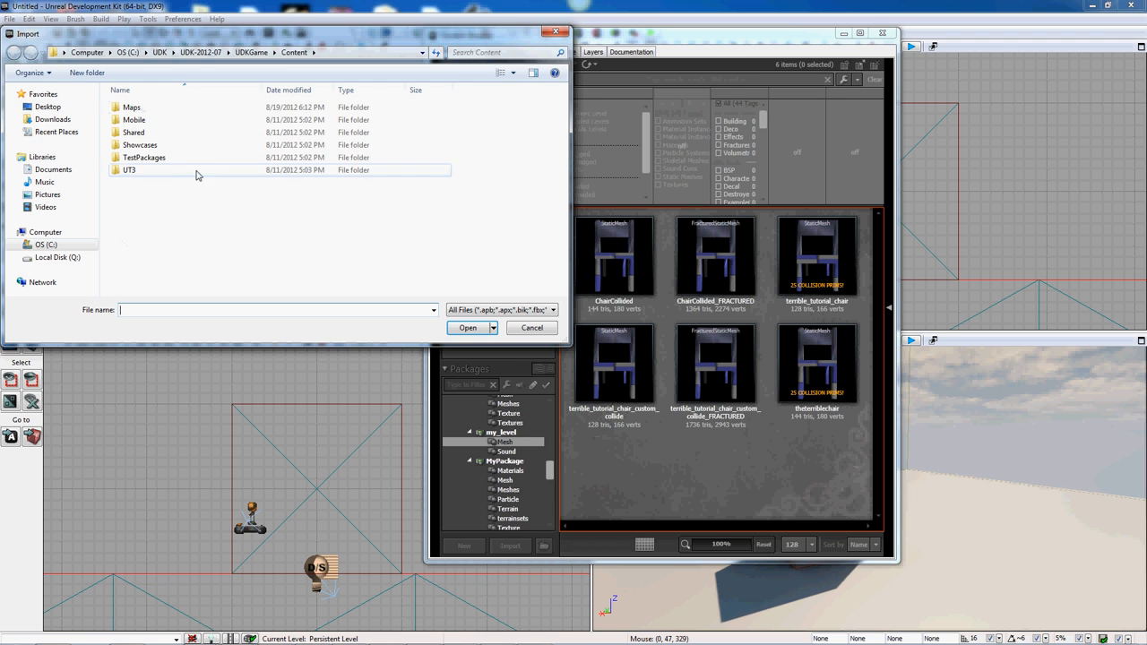
{"action": "left_click", "coordinate": [51, 170]}
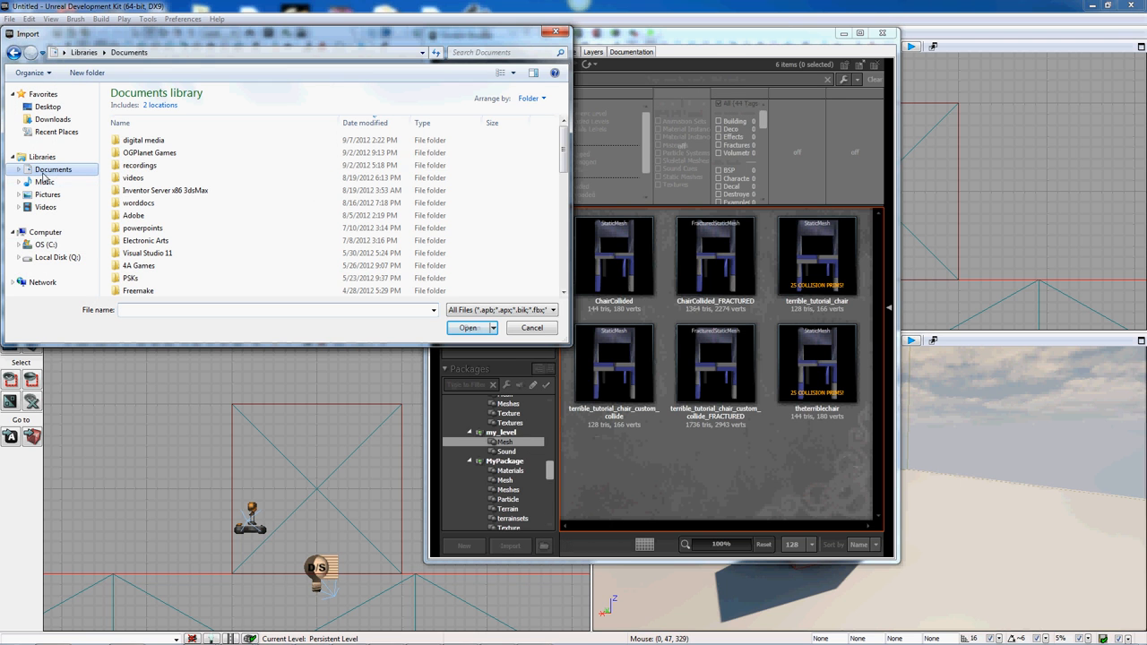
{"action": "left_click", "coordinate": [324, 153]}
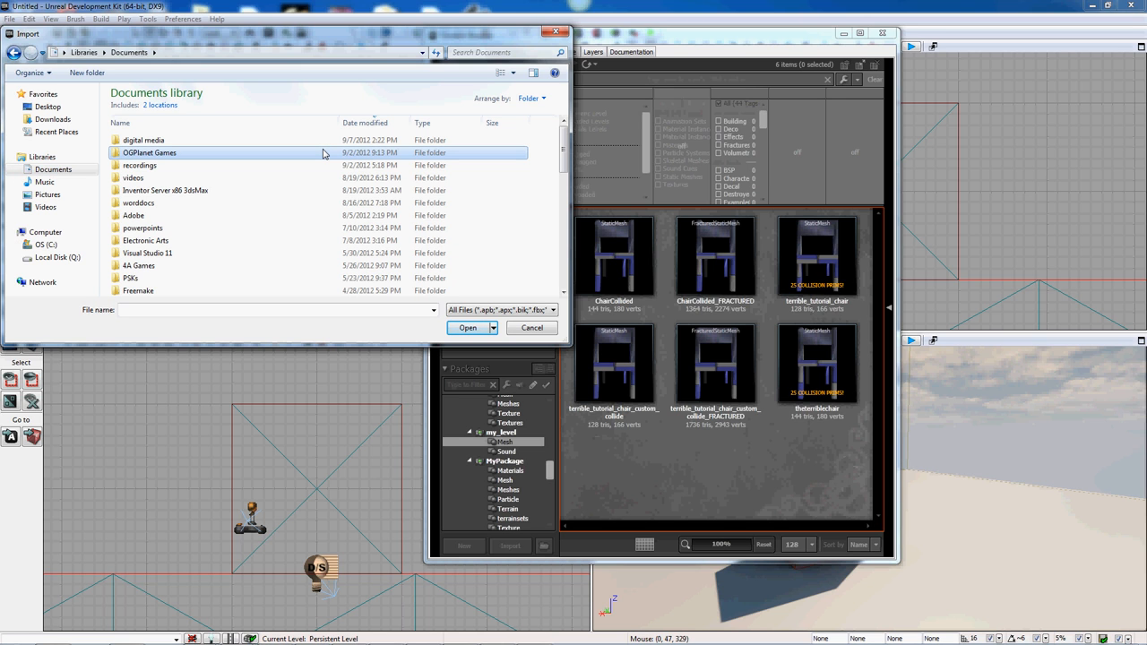
{"action": "scroll", "coordinate": [324, 153], "scroll_direction": "down", "scroll_amount": 3}
{"action": "double_click", "coordinate": [328, 153]}
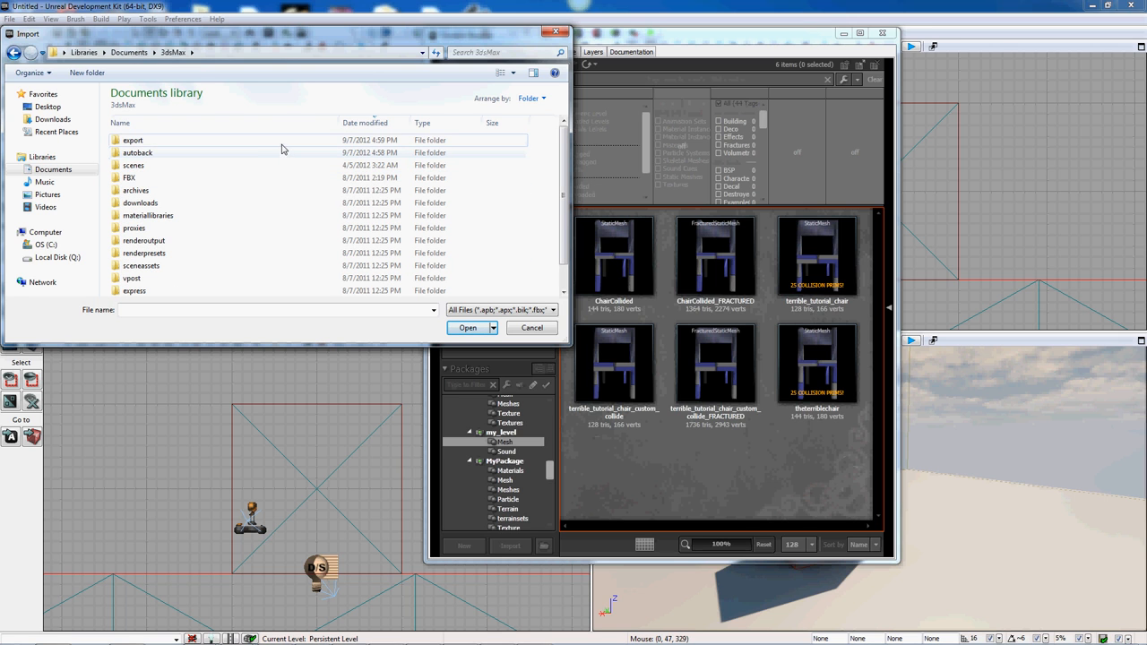
{"action": "double_click", "coordinate": [281, 140]}
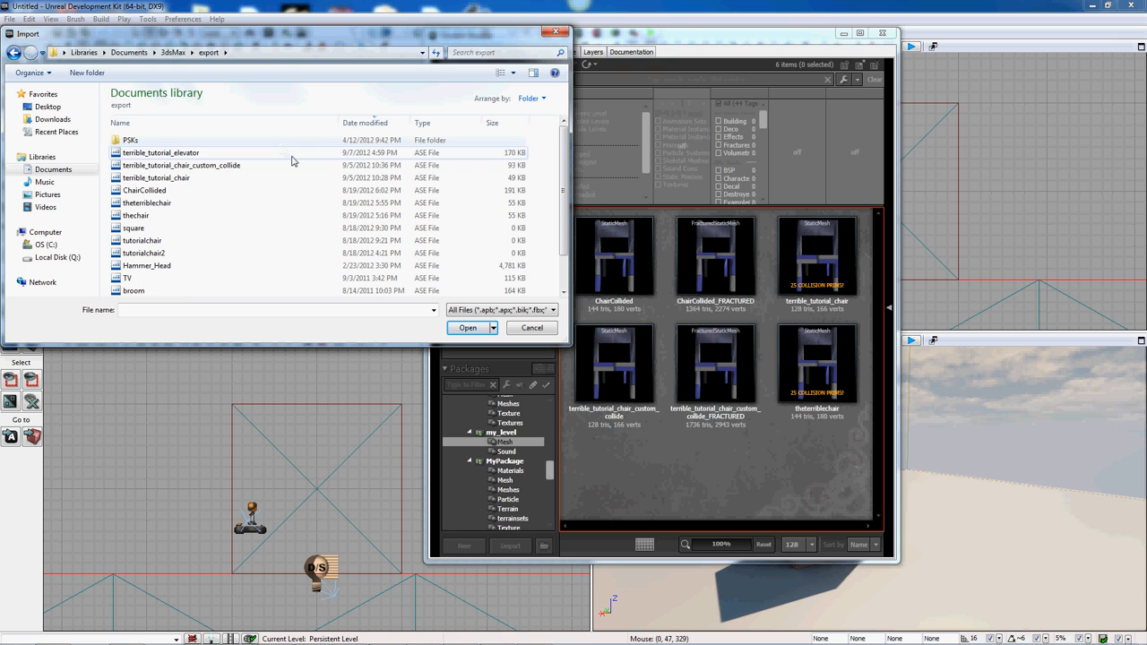
{"action": "left_click", "coordinate": [291, 158]}
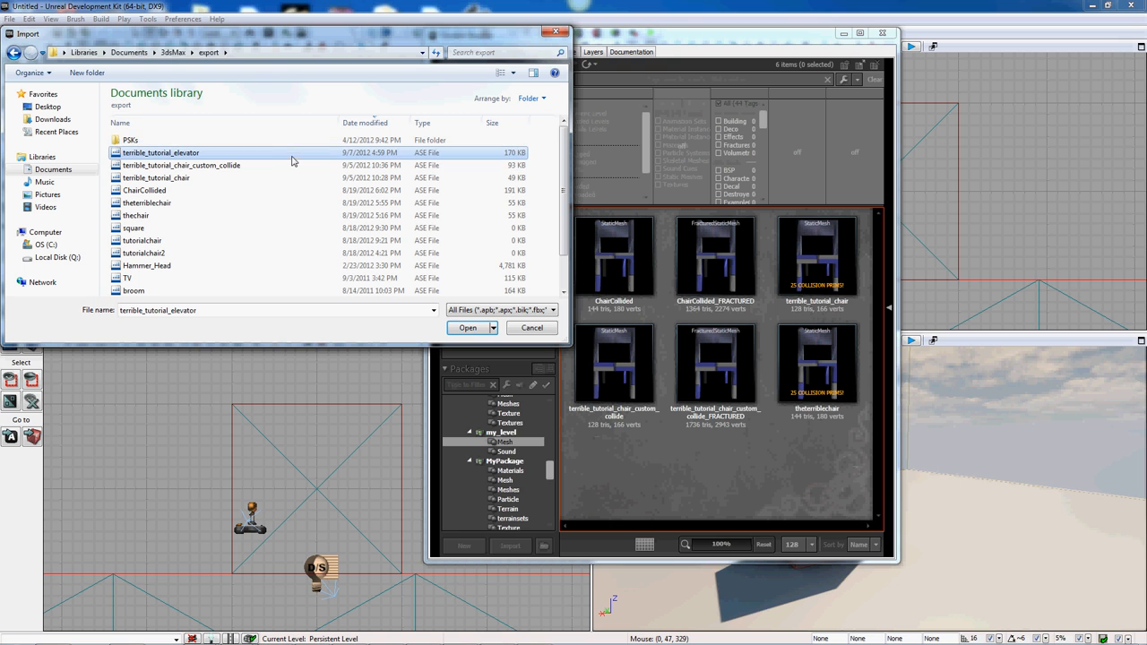
{"action": "left_click", "coordinate": [488, 333]}
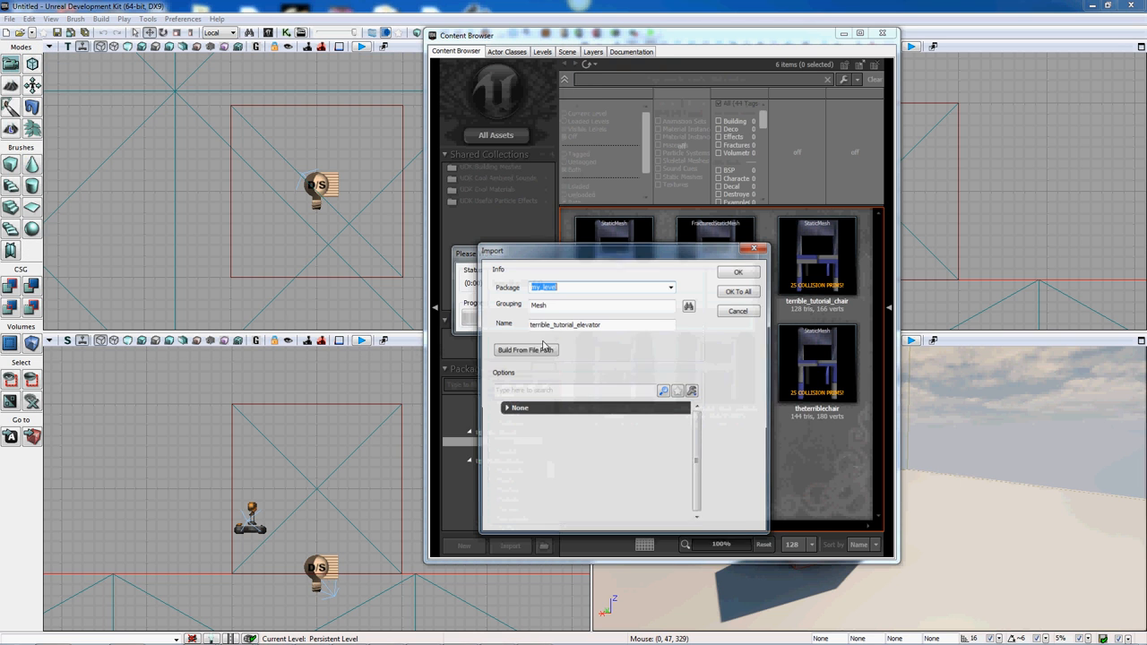
{"action": "left_click", "coordinate": [747, 272]}
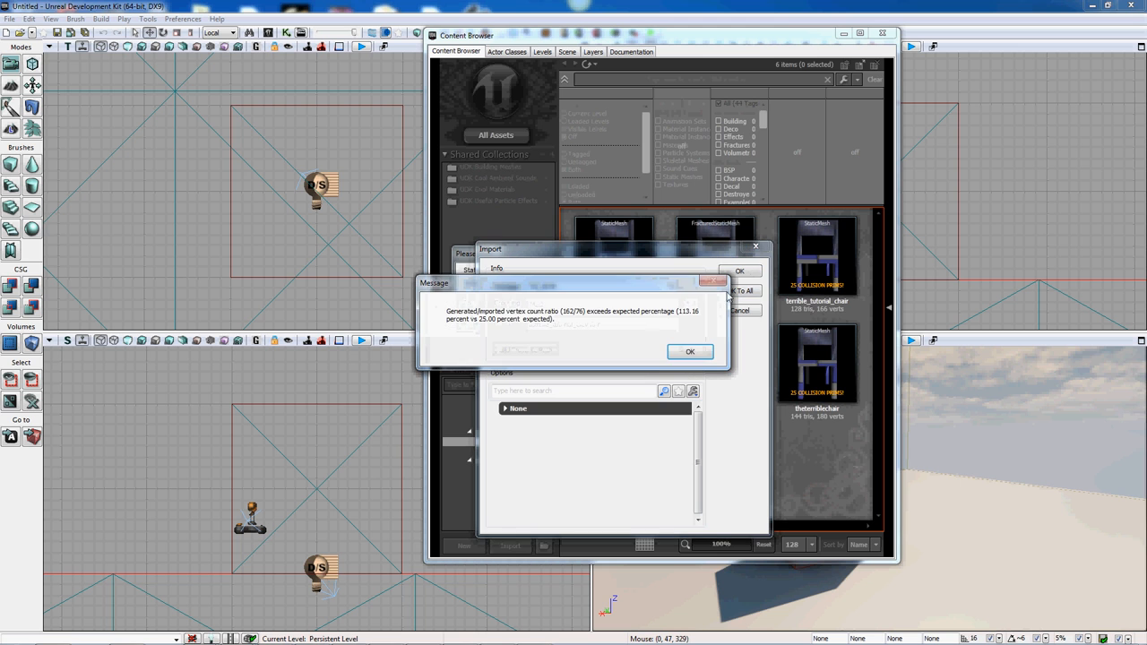
{"action": "left_click", "coordinate": [707, 350]}
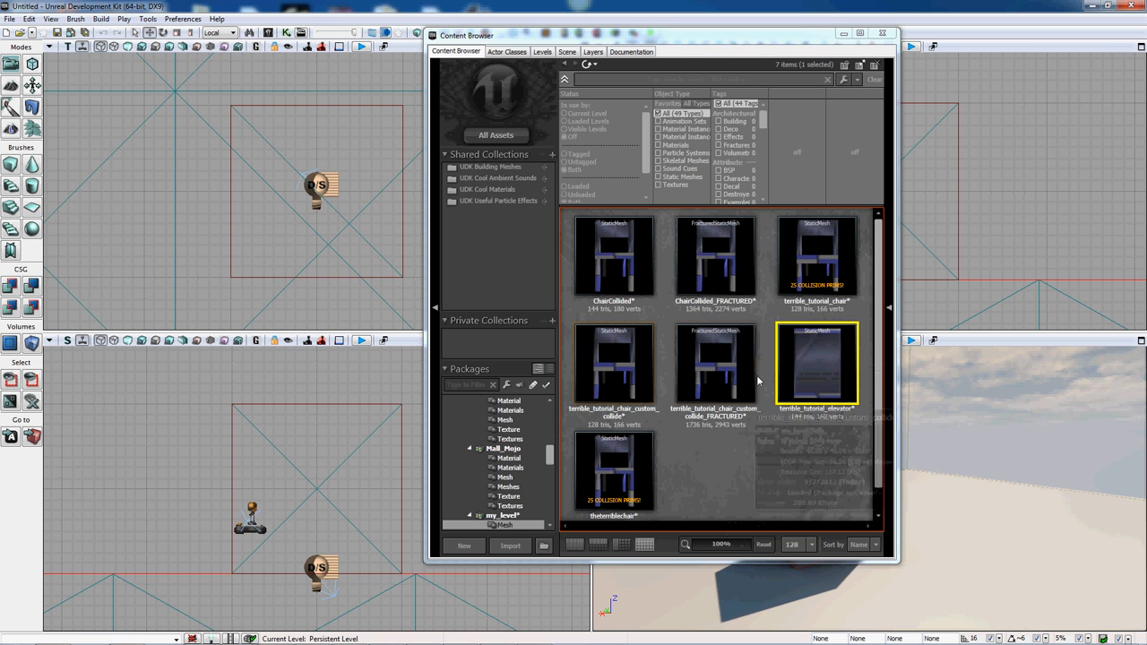
- Open the terrible_tutorial_chair mesh for editing, replace its existing collision with a 10DOP-Z simplified collision, and display the collision
{"action": "left_click", "coordinate": [814, 258]}
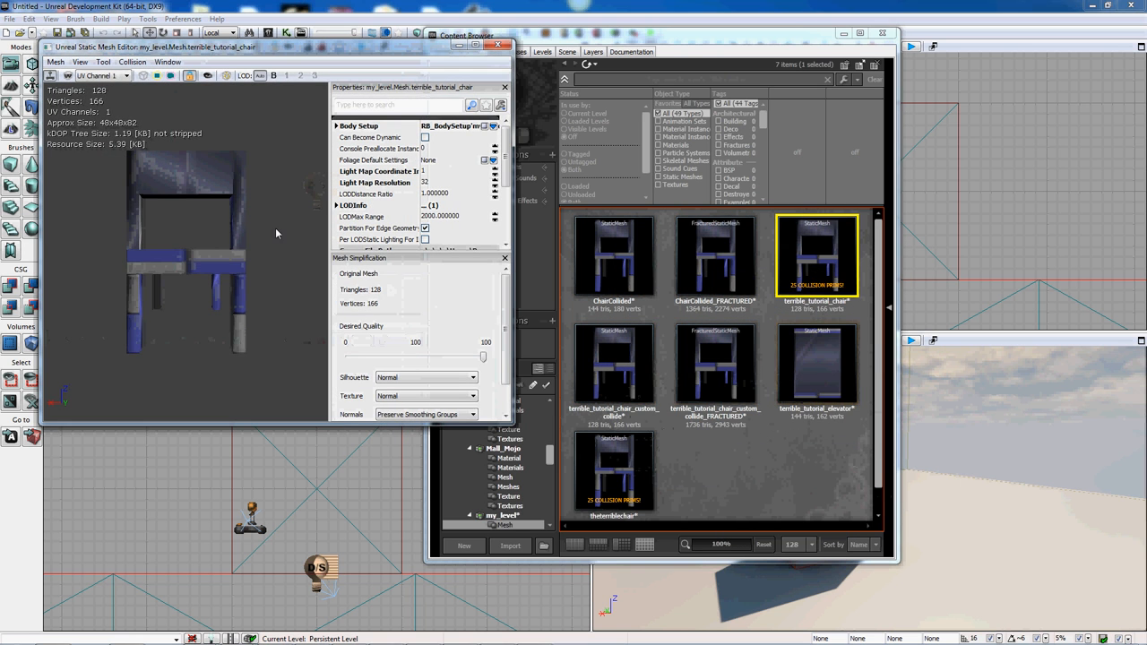
{"action": "left_click_drag", "start_coordinate": [277, 233], "coordinate": [312, 201]}
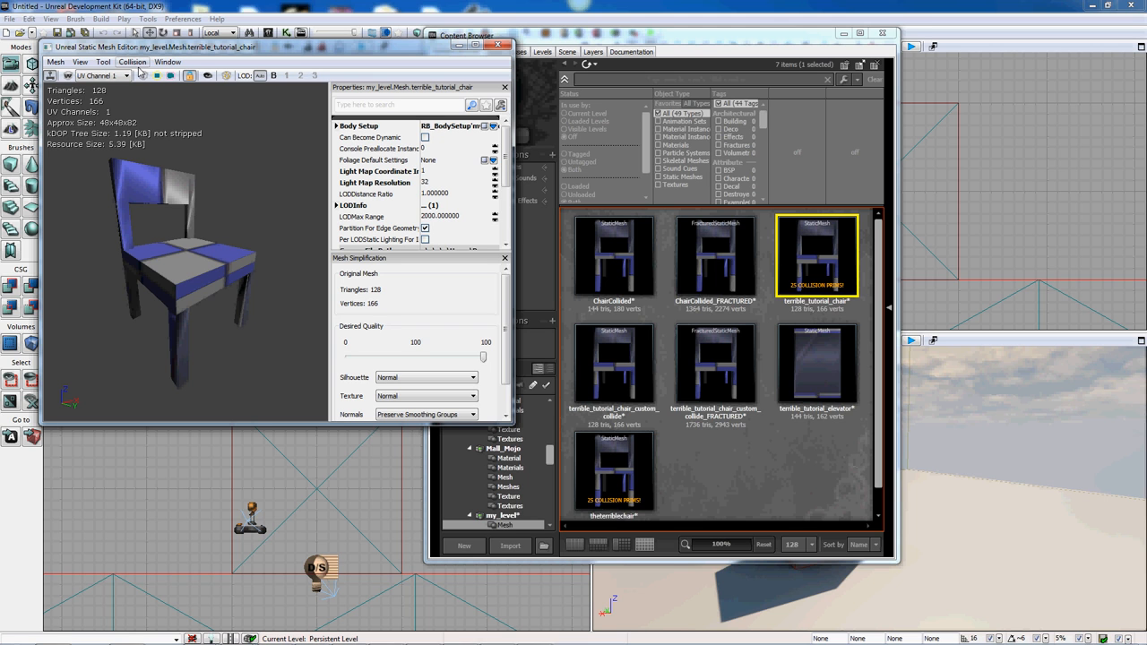
{"action": "left_click", "coordinate": [131, 62]}
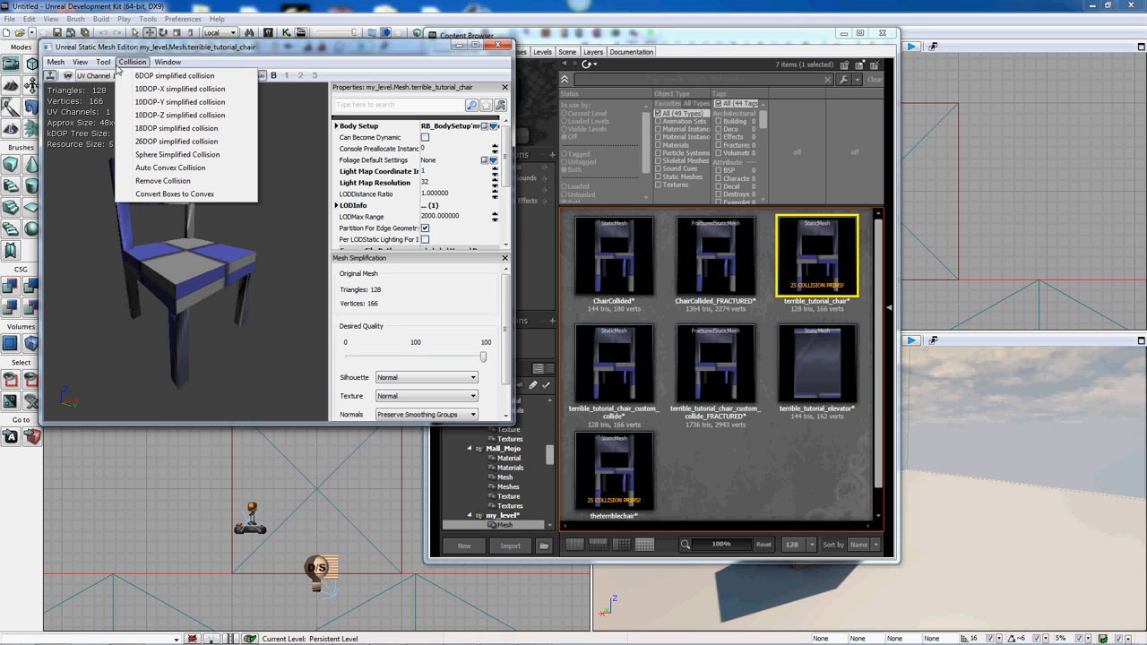
{"action": "left_click", "coordinate": [183, 114]}
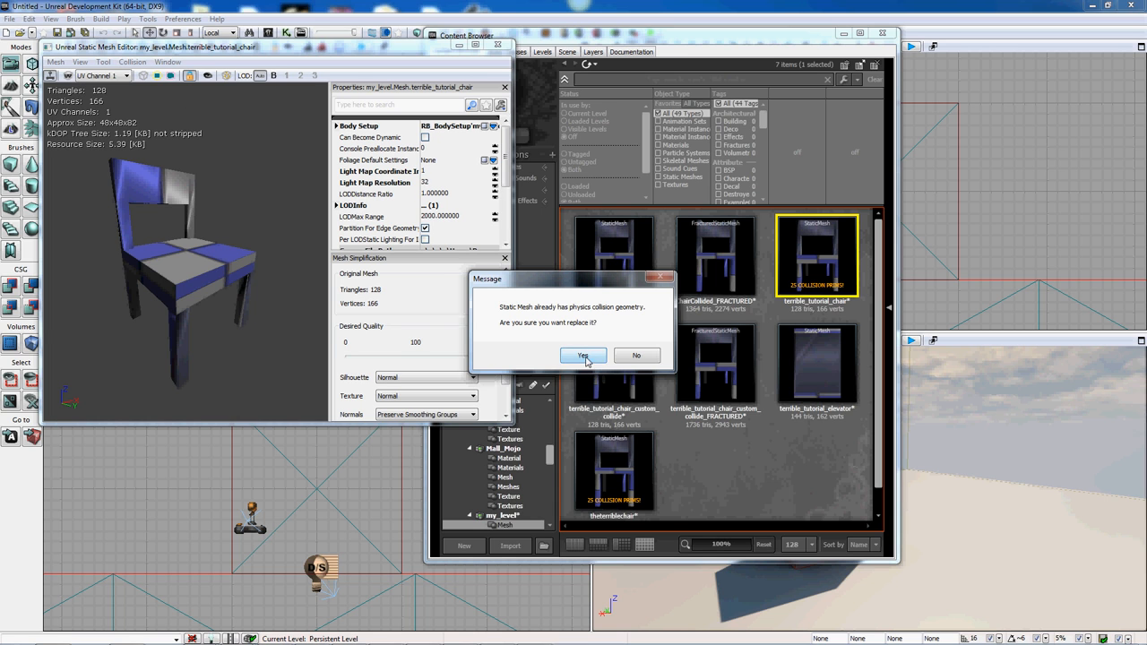
{"action": "left_click", "coordinate": [583, 356]}
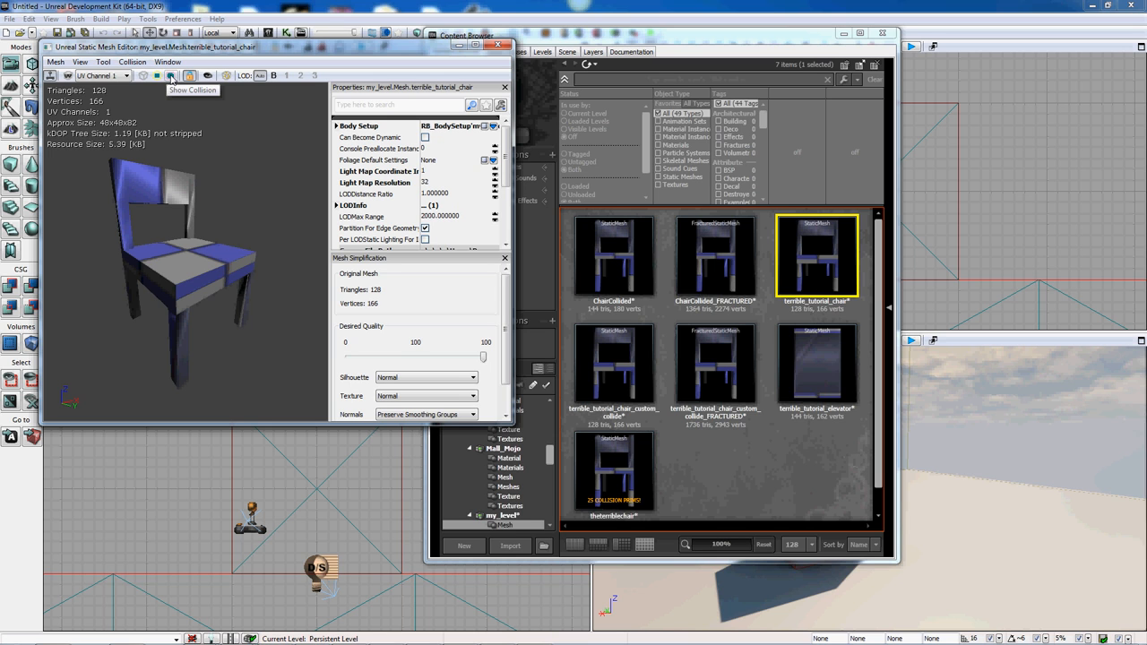
{"action": "left_click", "coordinate": [172, 77]}
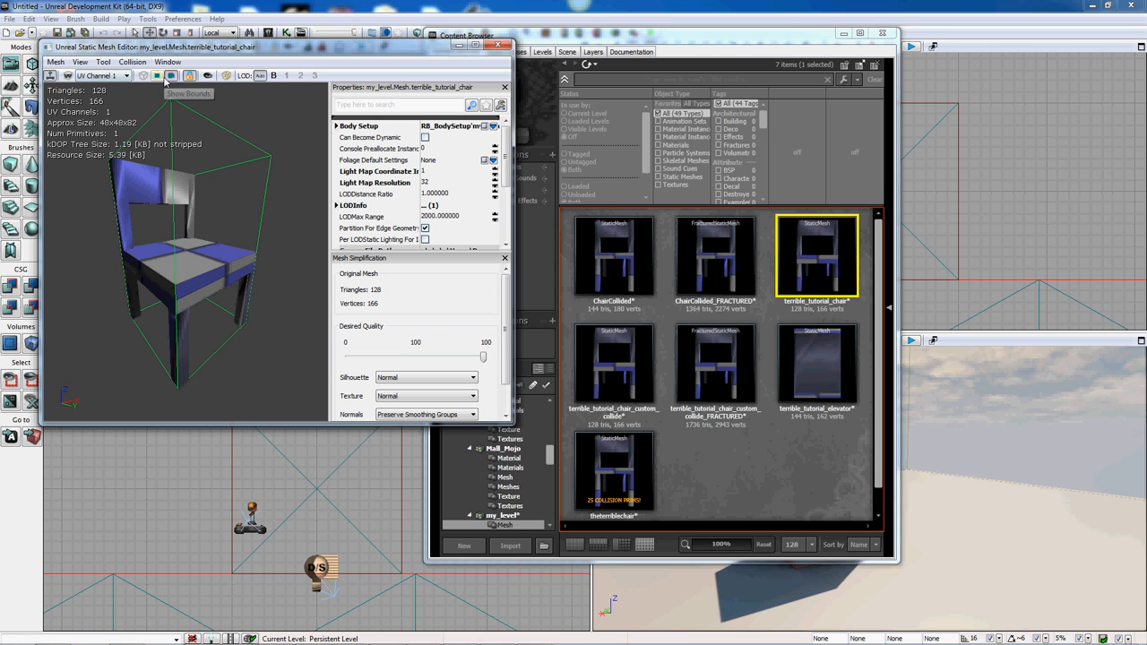
- Generate Auto Convex Collision for the chair with Depth 6 and Allow Splits 35, and examine the resulting hulls
{"action": "left_click", "coordinate": [131, 61]}
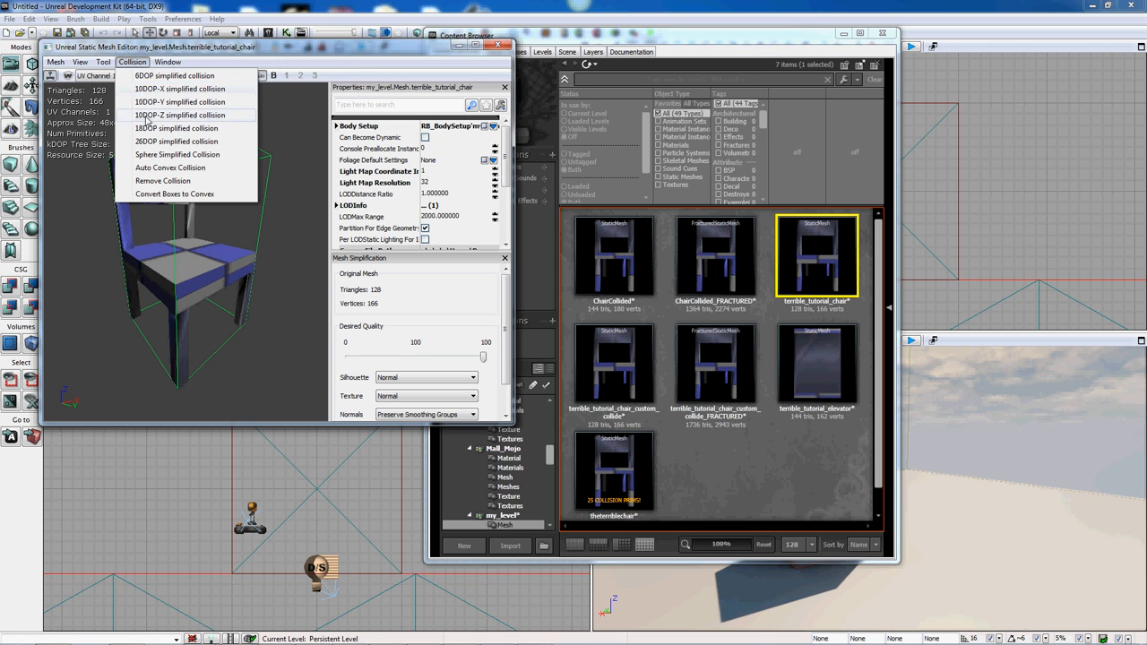
{"action": "mouse_move", "coordinate": [278, 238]}
{"action": "left_mouse_down"}
{"action": "mouse_move", "coordinate": [196, 246]}
{"action": "mouse_move", "coordinate": [85, 215]}
{"action": "mouse_move", "coordinate": [269, 234]}
{"action": "left_mouse_up"}
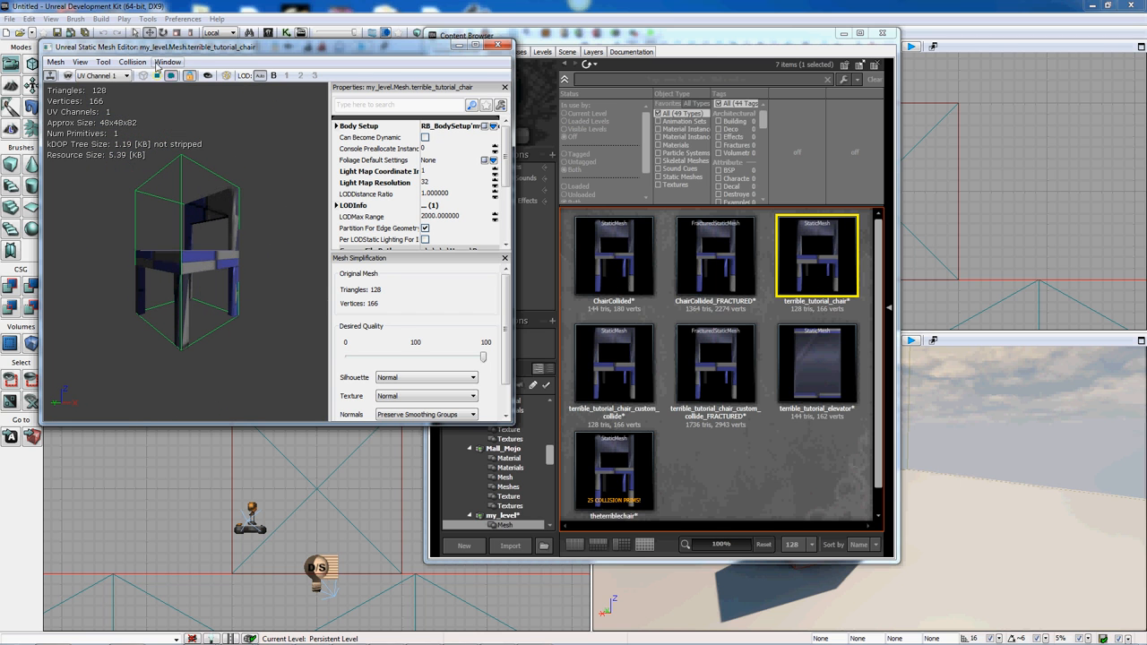
{"action": "left_click", "coordinate": [131, 62]}
{"action": "left_click", "coordinate": [192, 168]}
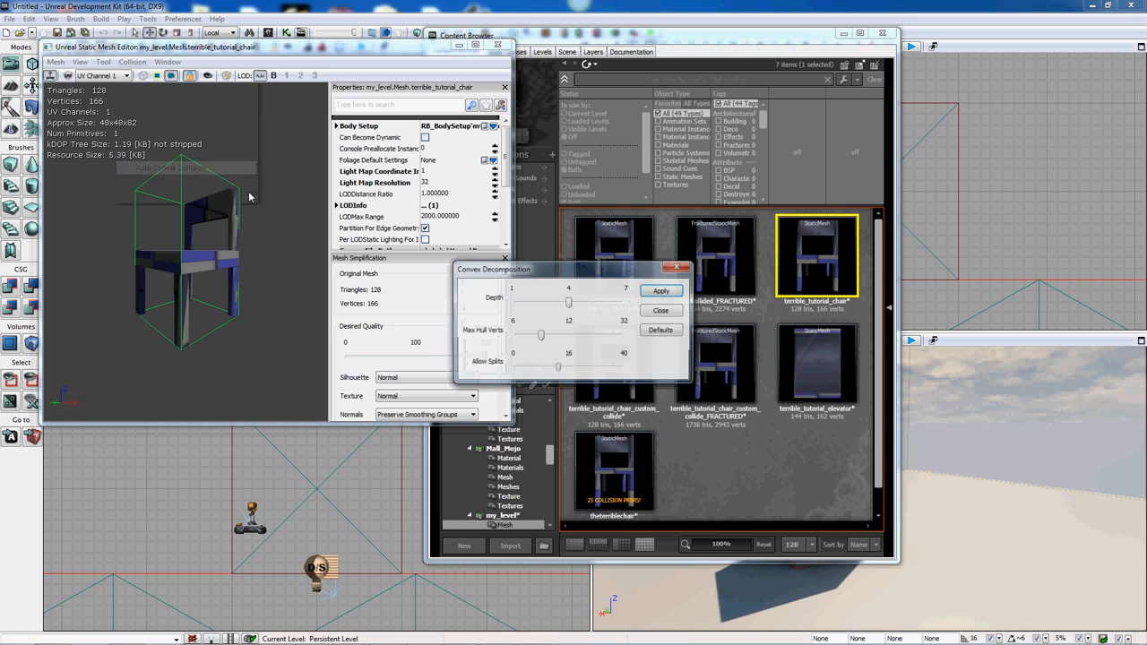
{"action": "left_click_drag", "start_coordinate": [577, 305], "coordinate": [603, 306]}
{"action": "left_click", "coordinate": [601, 369]}
{"action": "left_click", "coordinate": [601, 369]}
{"action": "left_click", "coordinate": [601, 369]}
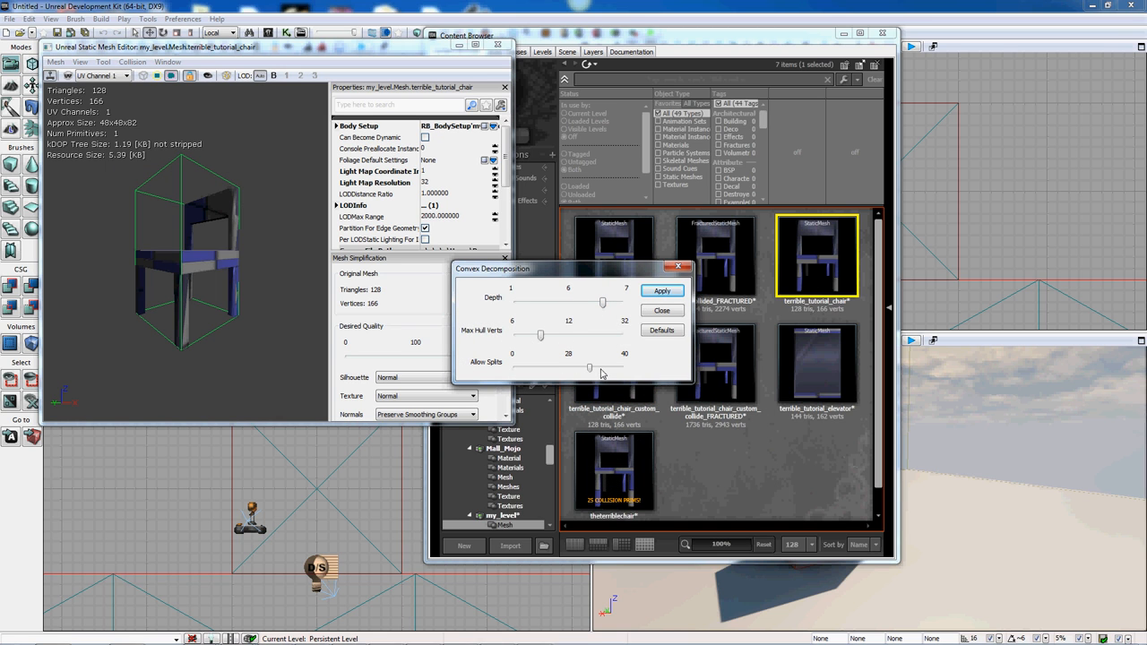
{"action": "left_click", "coordinate": [600, 370]}
{"action": "left_click_drag", "start_coordinate": [601, 375], "coordinate": [609, 376]}
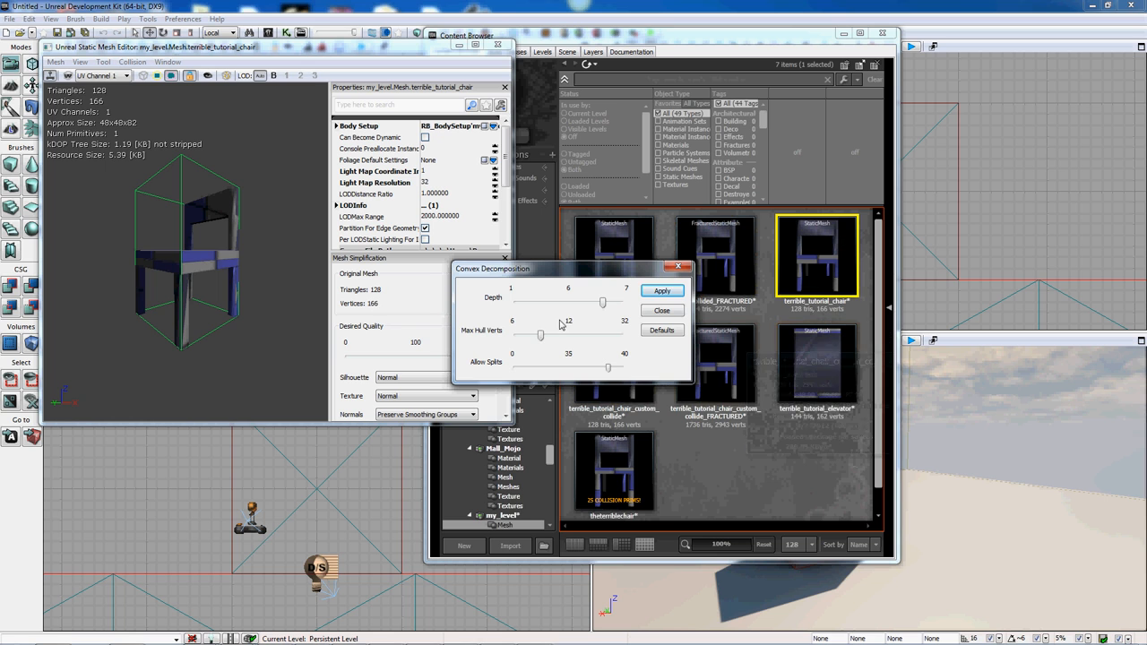
{"action": "left_click", "coordinate": [672, 294]}
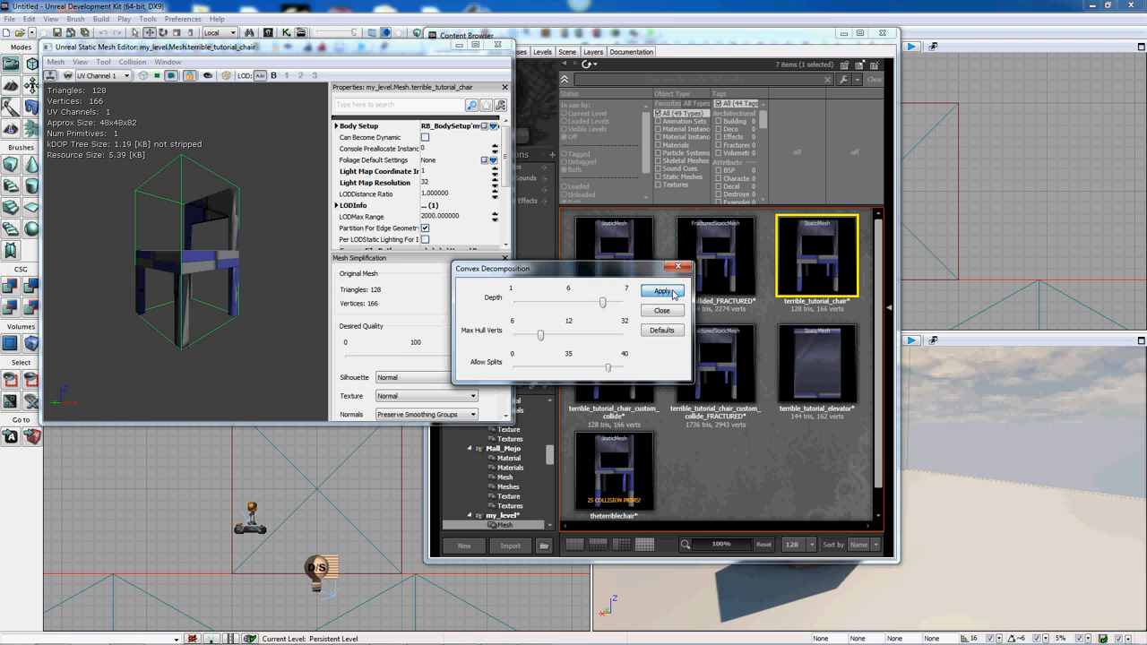
{"action": "left_click_drag", "start_coordinate": [183, 233], "coordinate": [179, 184]}
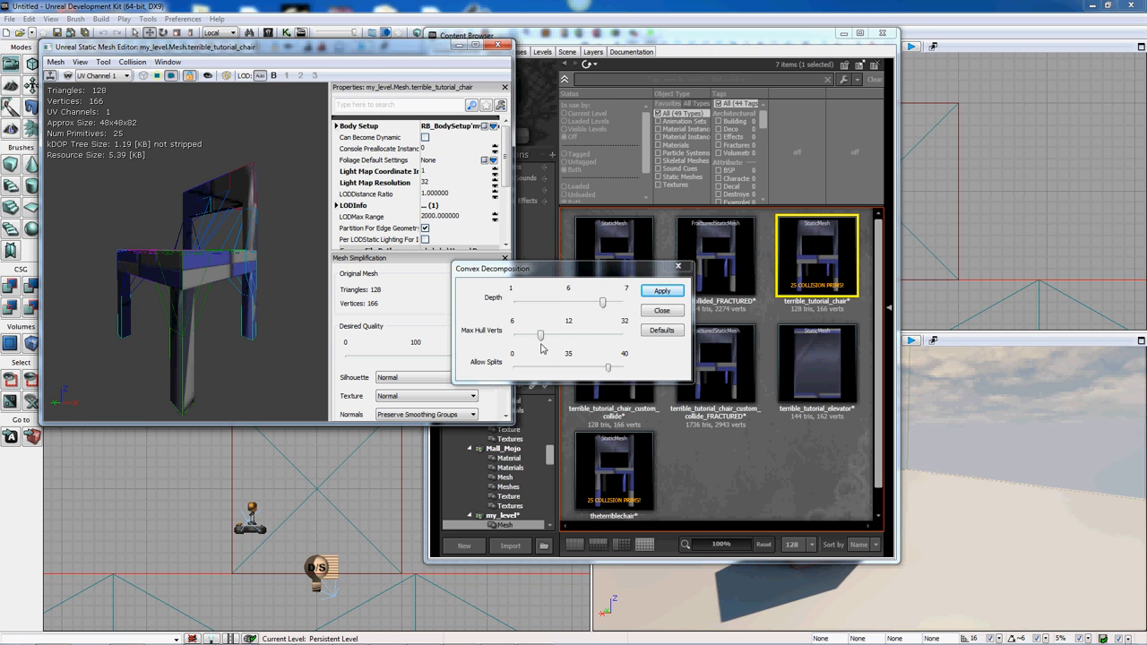
- Regenerate the chair's convex collision with Max Hull Verts 17, inspect it, and close the mesh editor
{"action": "left_click_drag", "start_coordinate": [543, 338], "coordinate": [561, 336]}
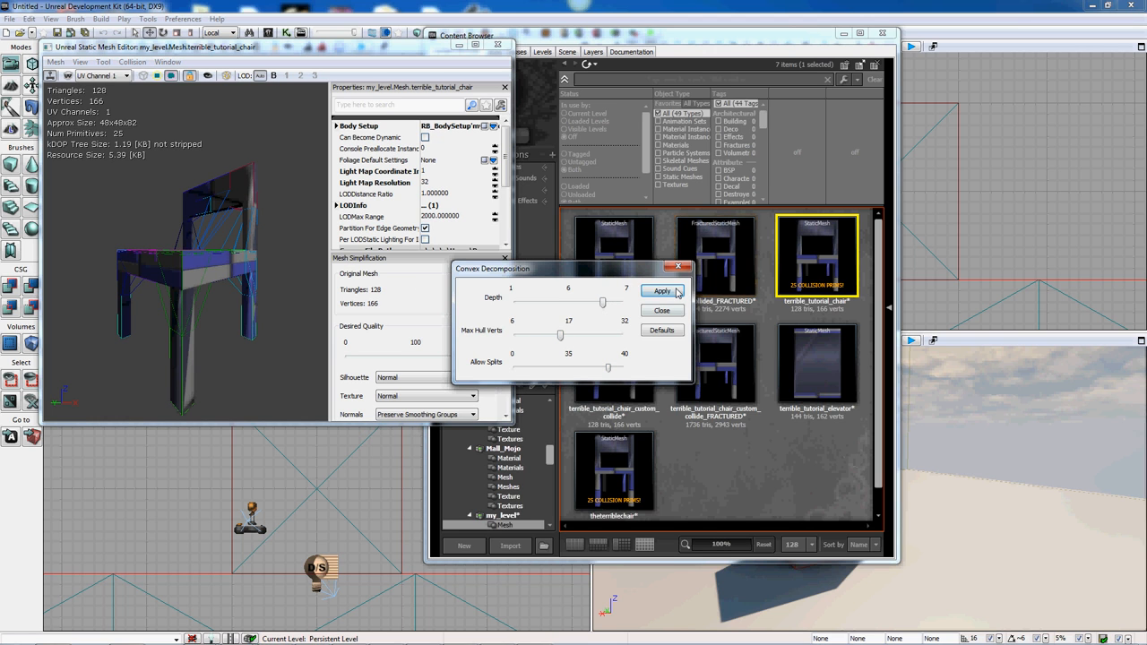
{"action": "left_click_drag", "start_coordinate": [155, 257], "coordinate": [137, 228]}
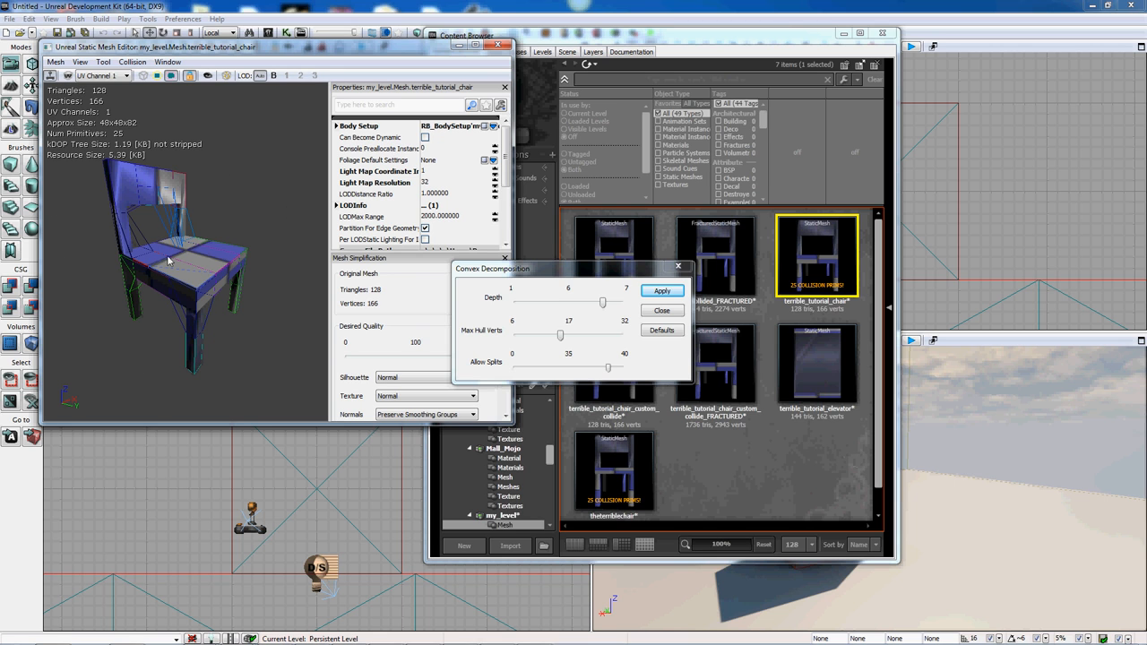
{"action": "left_click", "coordinate": [661, 311]}
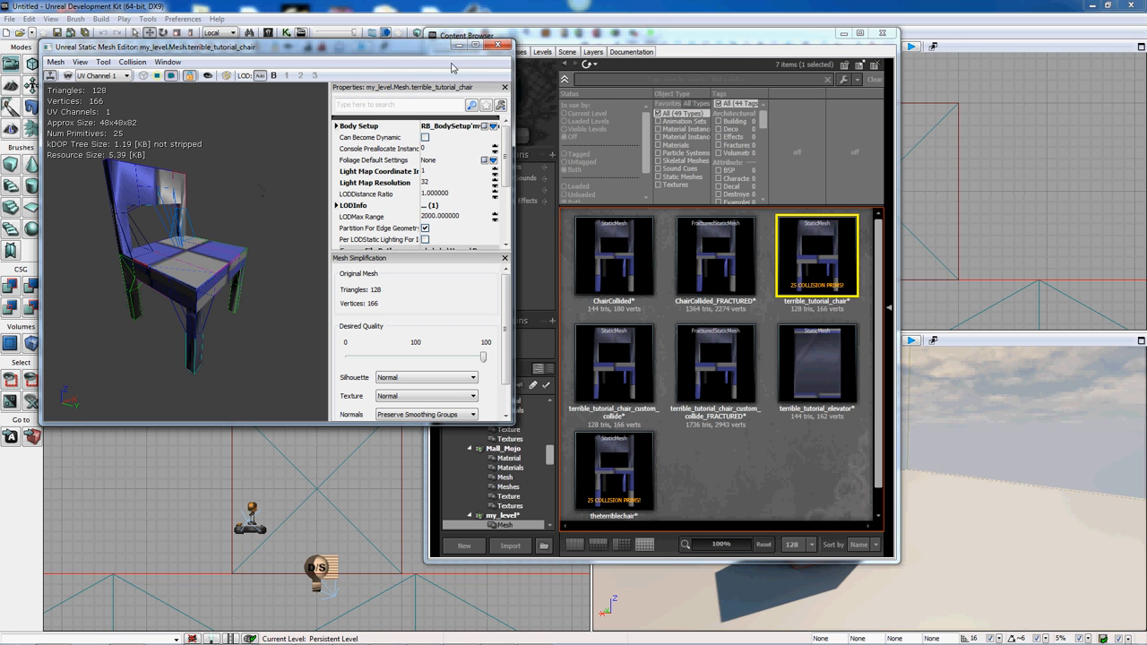
{"action": "left_click", "coordinate": [492, 47]}
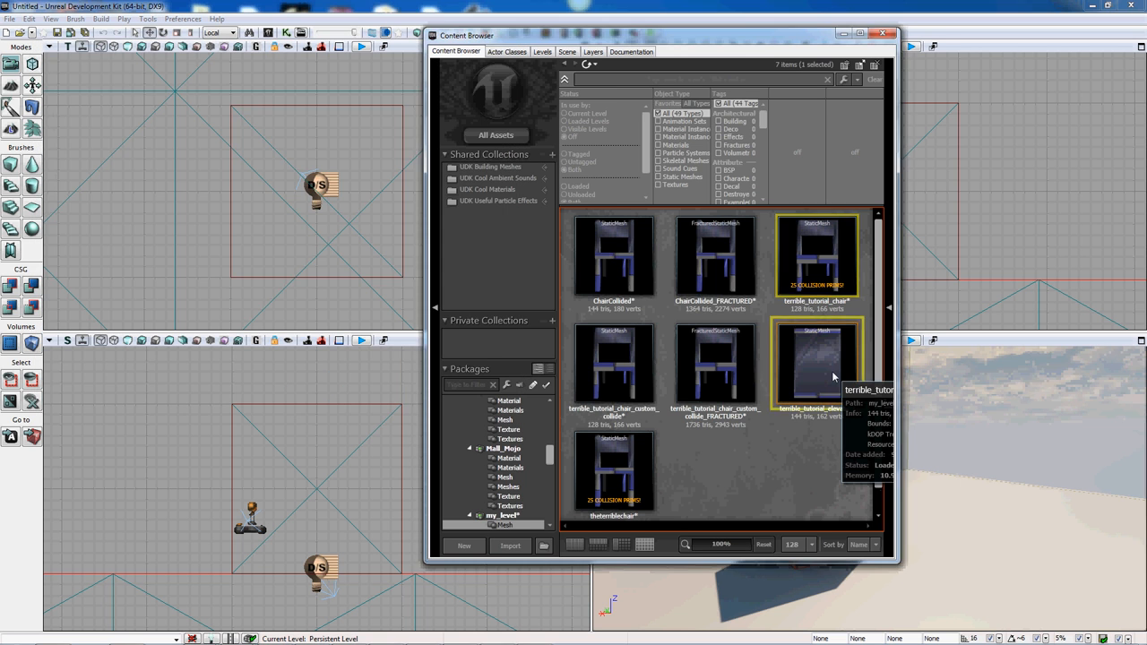
- Open terrible_tutorial_elevator for editing, display its custom collision, examine it from several sides, and close the mesh editor
{"action": "double_click", "coordinate": [816, 367]}
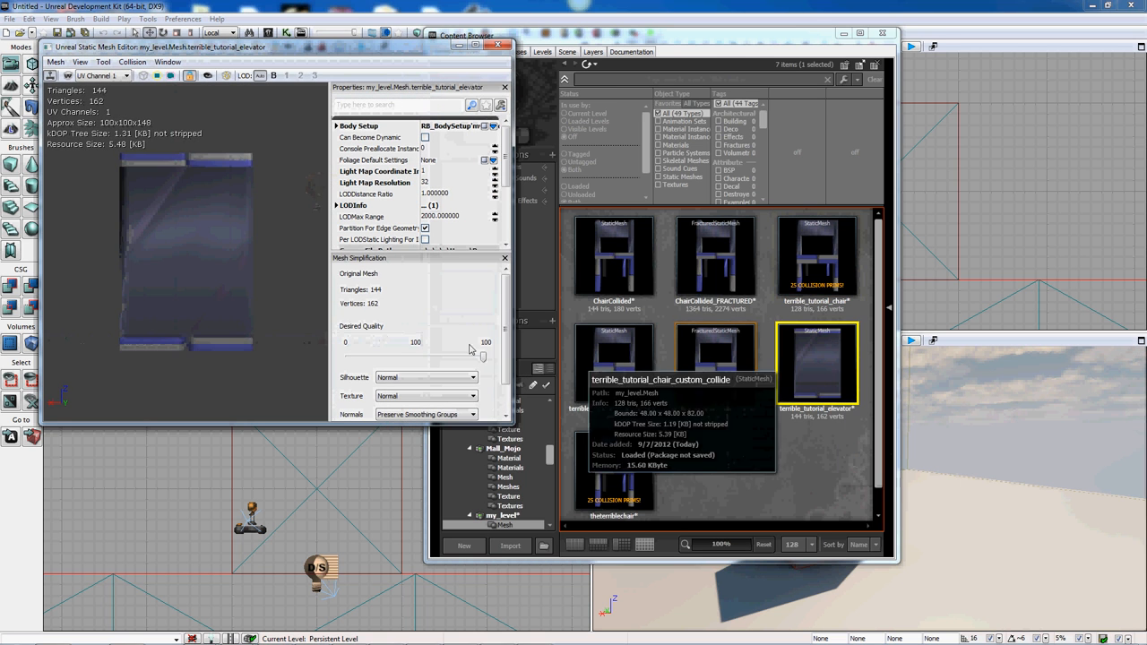
{"action": "left_click", "coordinate": [172, 75]}
{"action": "mouse_move", "coordinate": [294, 229]}
{"action": "left_mouse_down"}
{"action": "mouse_move", "coordinate": [97, 245]}
{"action": "mouse_move", "coordinate": [94, 260]}
{"action": "mouse_move", "coordinate": [121, 275]}
{"action": "mouse_move", "coordinate": [275, 295]}
{"action": "mouse_move", "coordinate": [297, 232]}
{"action": "mouse_move", "coordinate": [105, 253]}
{"action": "mouse_move", "coordinate": [319, 278]}
{"action": "mouse_move", "coordinate": [109, 255]}
{"action": "mouse_move", "coordinate": [330, 211]}
{"action": "mouse_move", "coordinate": [331, 410]}
{"action": "mouse_move", "coordinate": [165, 409]}
{"action": "mouse_move", "coordinate": [287, 222]}
{"action": "mouse_move", "coordinate": [330, 88]}
{"action": "mouse_move", "coordinate": [279, 222]}
{"action": "left_mouse_up"}
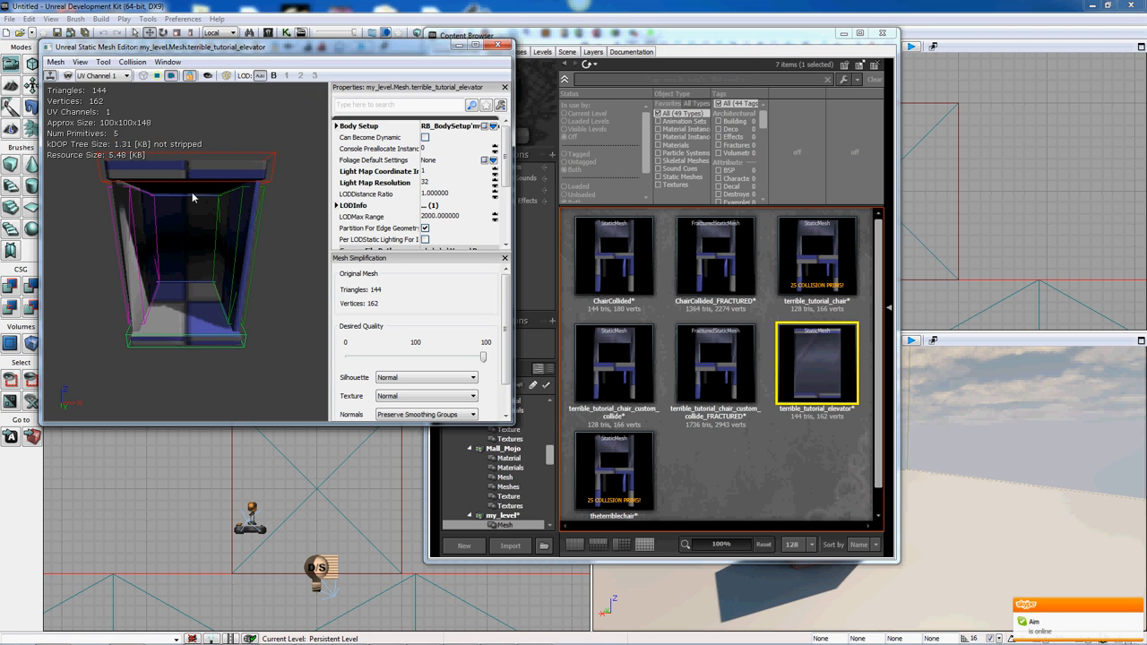
{"action": "left_click_drag", "start_coordinate": [215, 271], "coordinate": [314, 224]}
{"action": "left_click", "coordinate": [499, 46]}
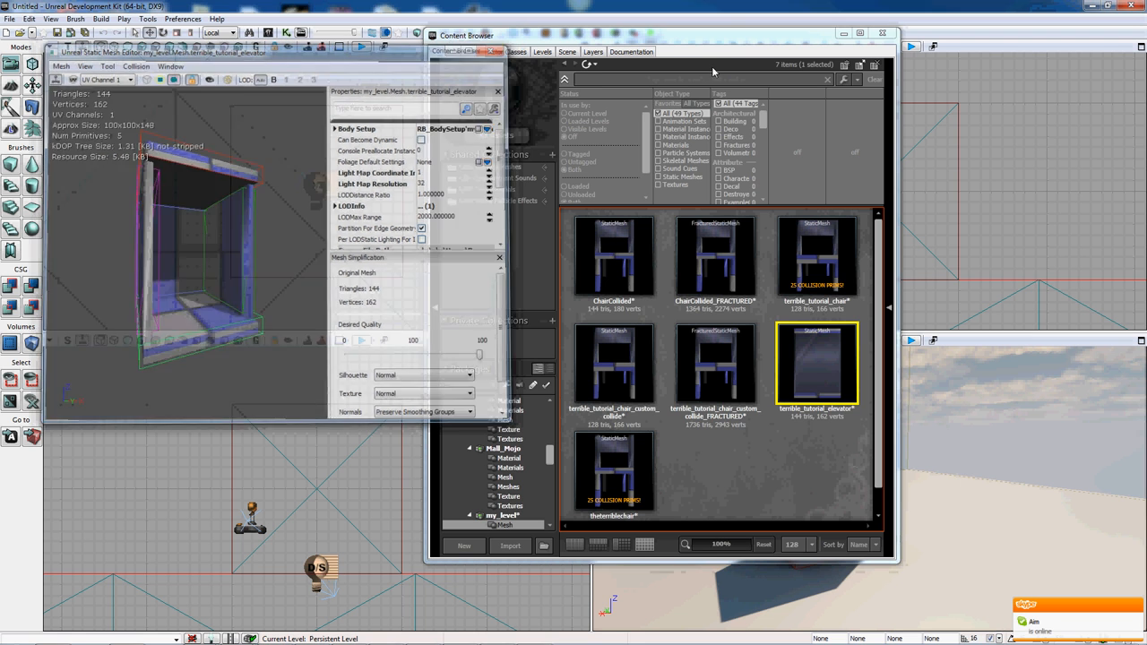
- Uncover the perspective view and add terrible_tutorial_elevator to the level floor beside the builder brush as an InterpActor
{"action": "left_click_drag", "start_coordinate": [627, 36], "coordinate": [366, 47]}
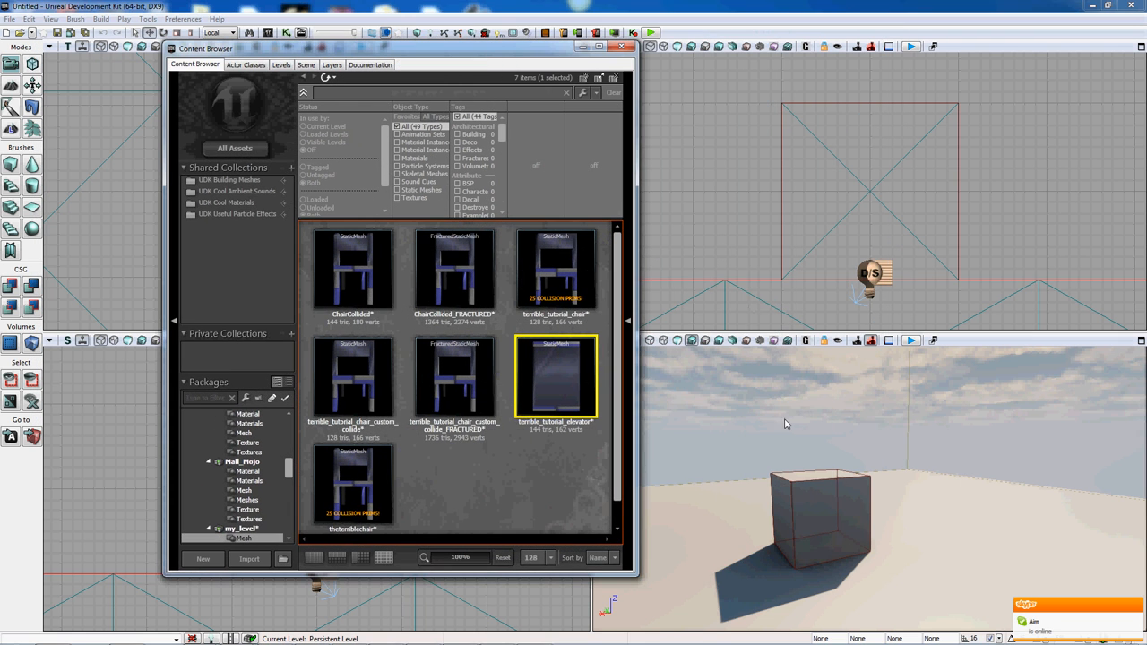
{"action": "right_click_drag", "start_coordinate": [786, 422], "coordinate": [734, 477]}
{"action": "right_click", "coordinate": [793, 517]}
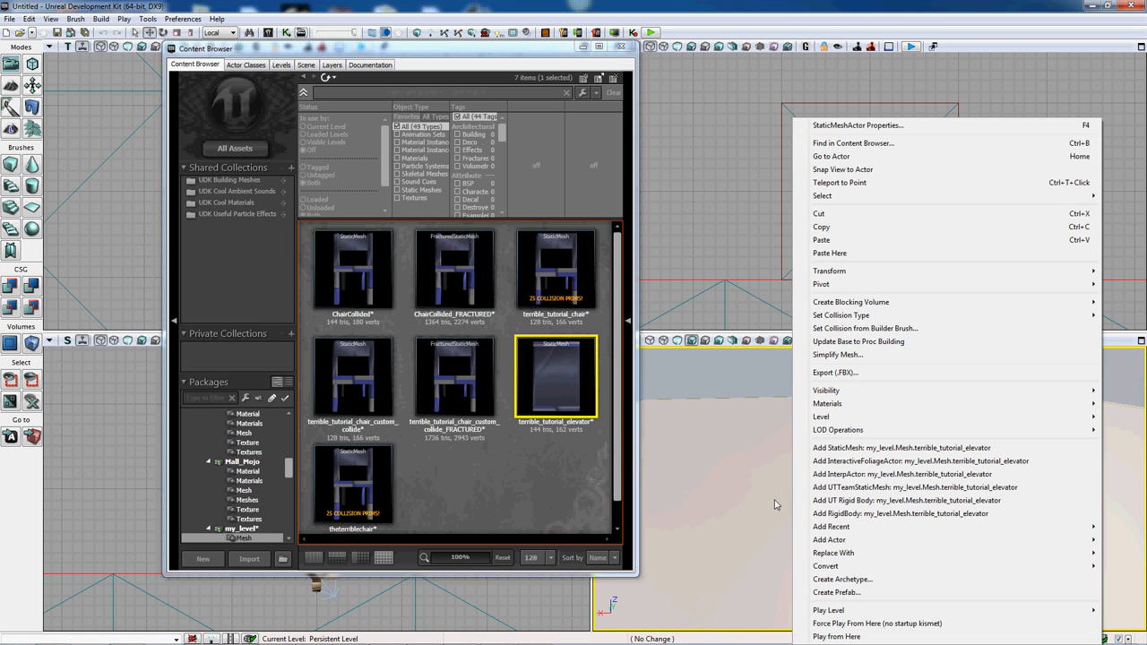
{"action": "left_click", "coordinate": [900, 474]}
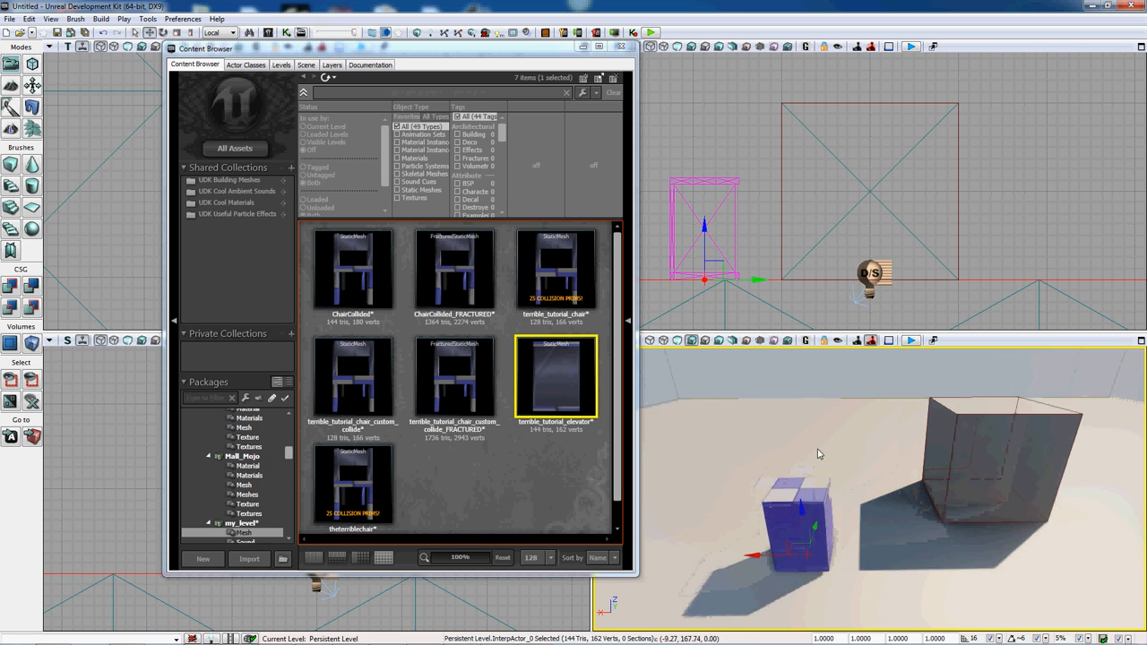
{"action": "right_click_drag", "start_coordinate": [818, 449], "coordinate": [847, 557]}
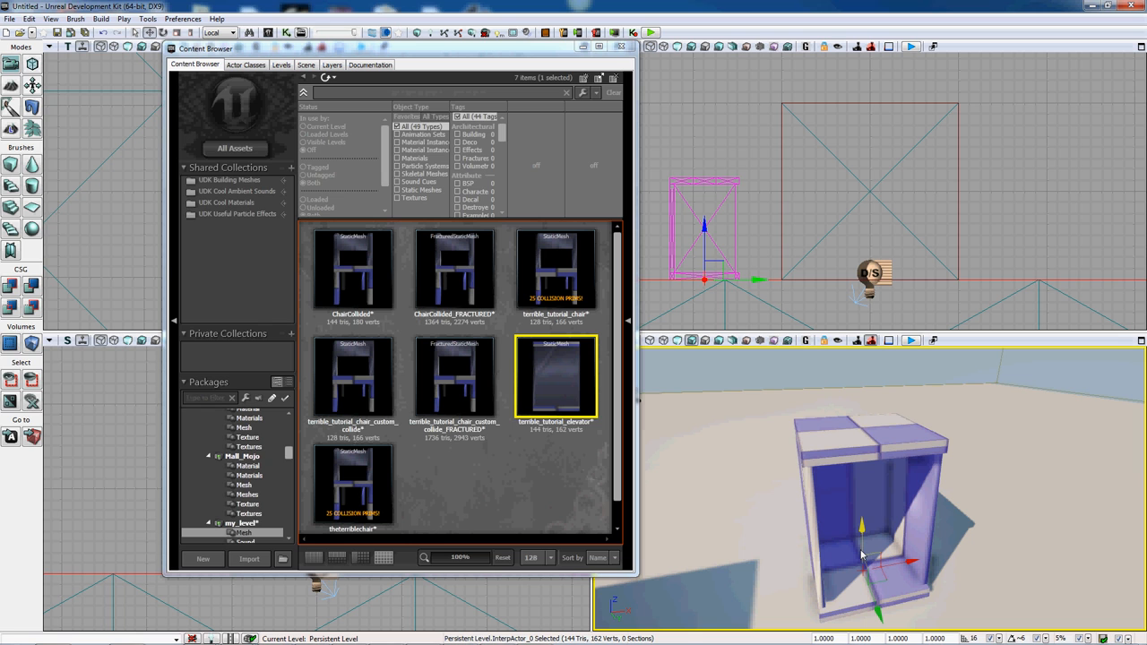
- Set the elevator InterpActor's Collision Type to COLLIDE_BlockAll and close its properties
{"action": "double_click", "coordinate": [735, 207]}
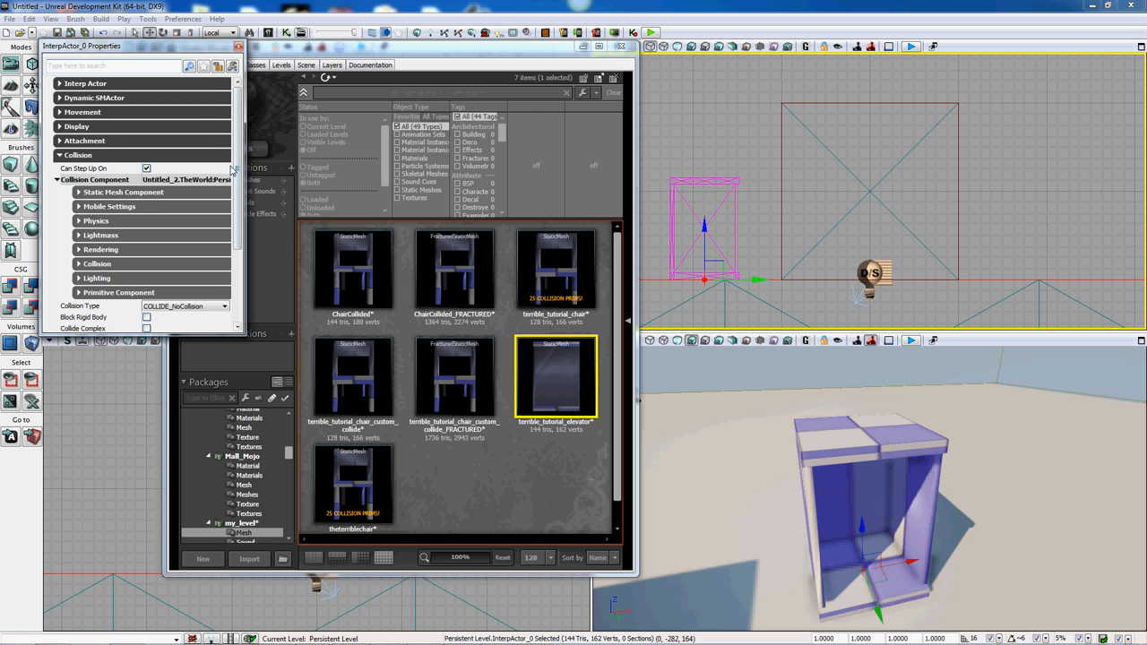
{"action": "left_click_drag", "start_coordinate": [236, 184], "coordinate": [236, 218]}
{"action": "left_click", "coordinate": [190, 252]}
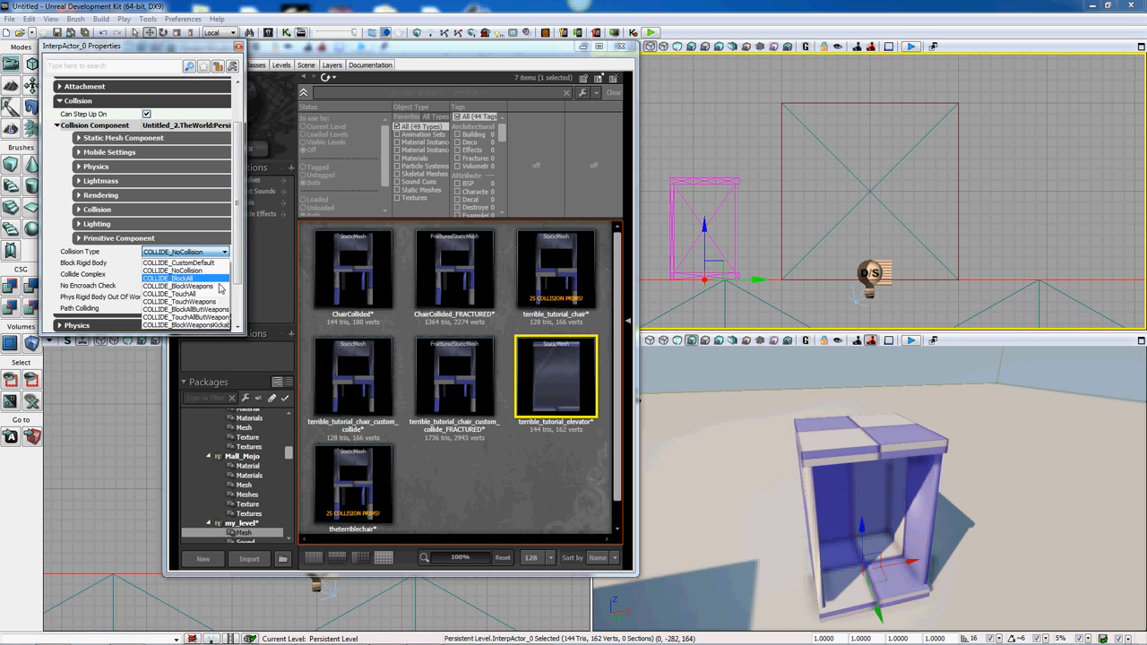
{"action": "left_click", "coordinate": [212, 281]}
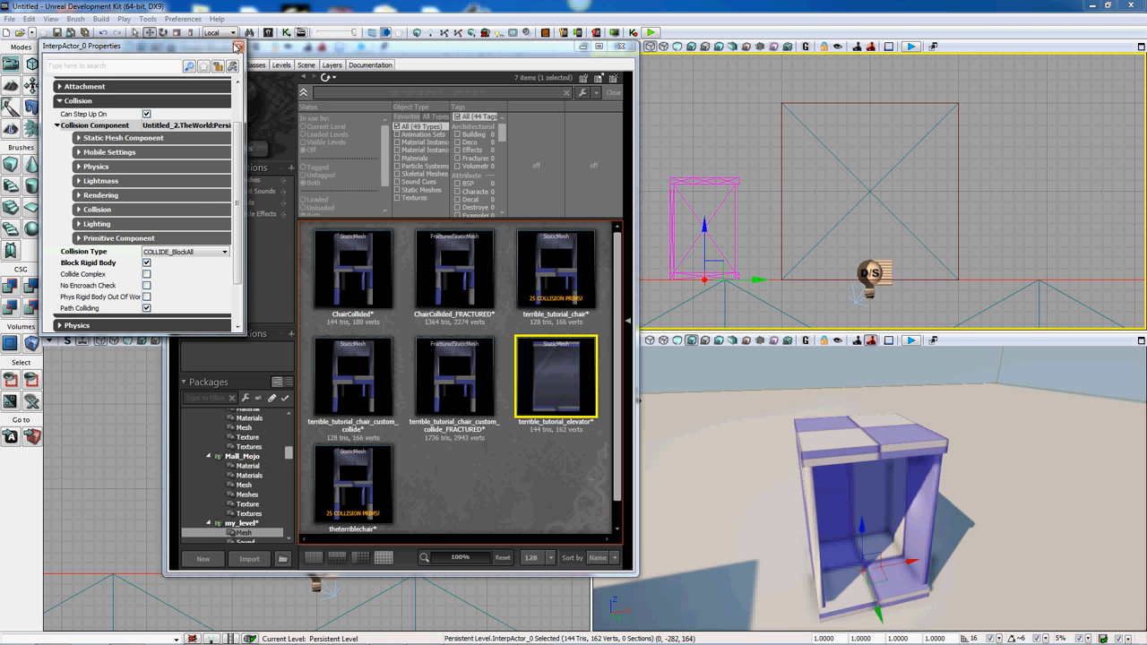
{"action": "left_click", "coordinate": [238, 46]}
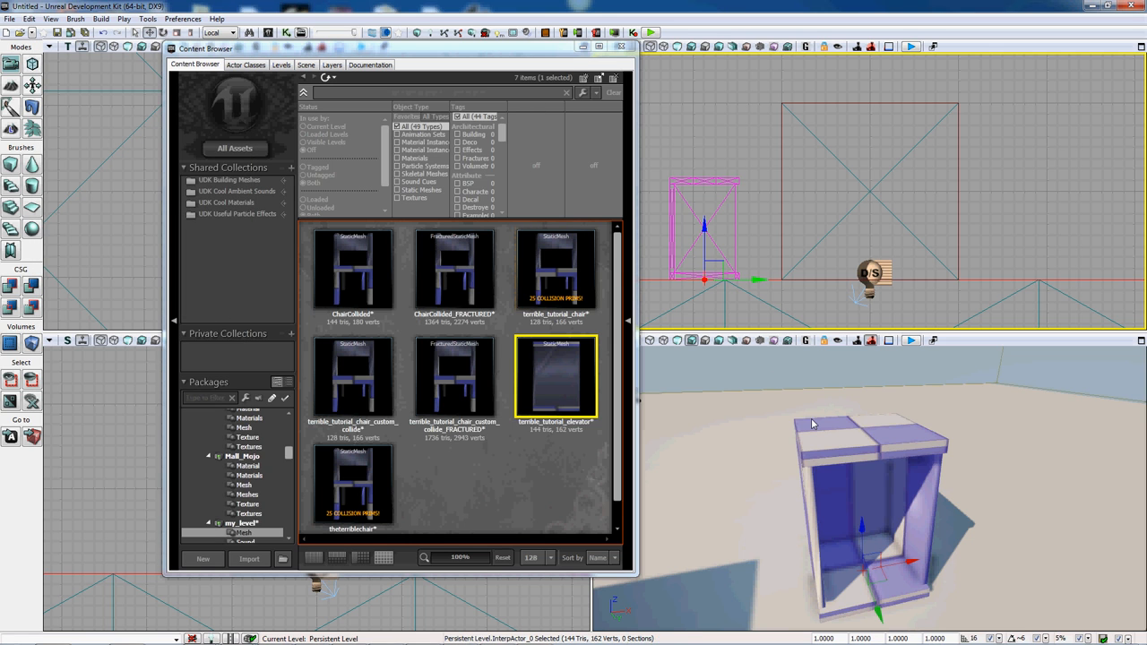
- Close the Content Browser and create a Mover event in Kismet using the elevator InterpActor
{"action": "scroll", "coordinate": [812, 419], "scroll_direction": "up", "scroll_amount": 3}
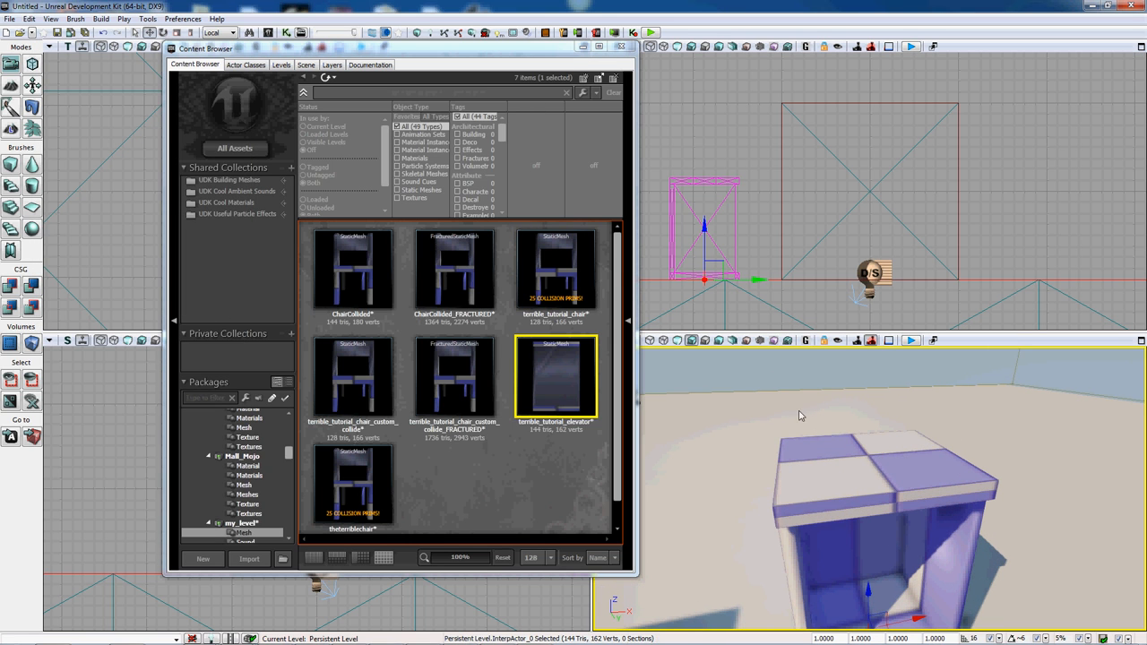
{"action": "left_click", "coordinate": [602, 50]}
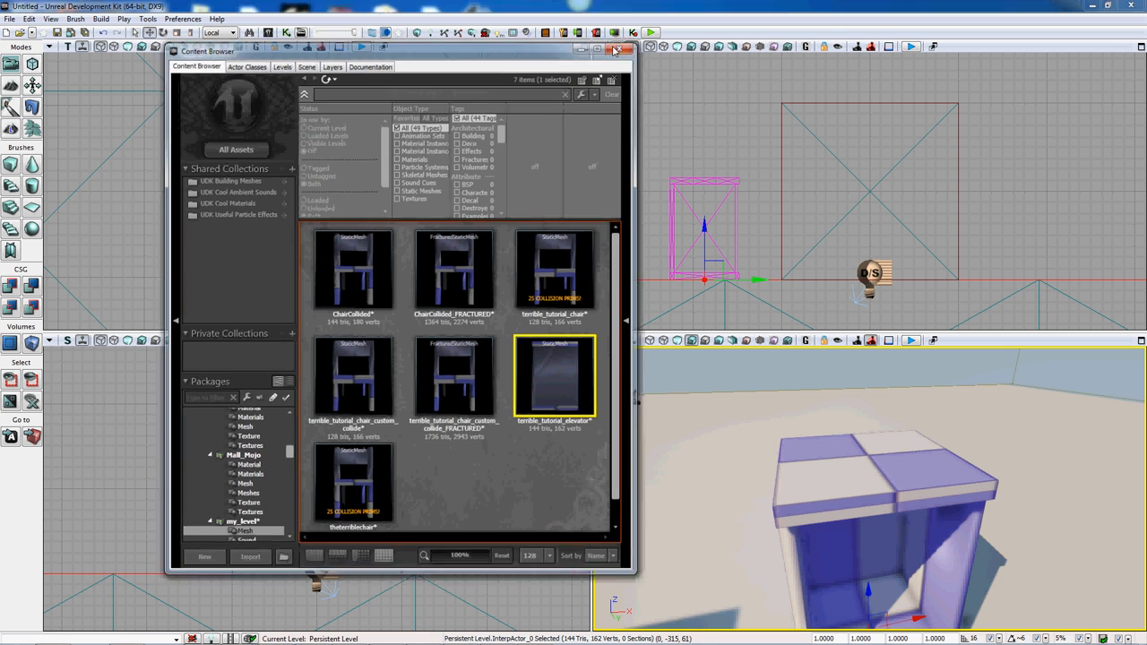
{"action": "left_click", "coordinate": [288, 33]}
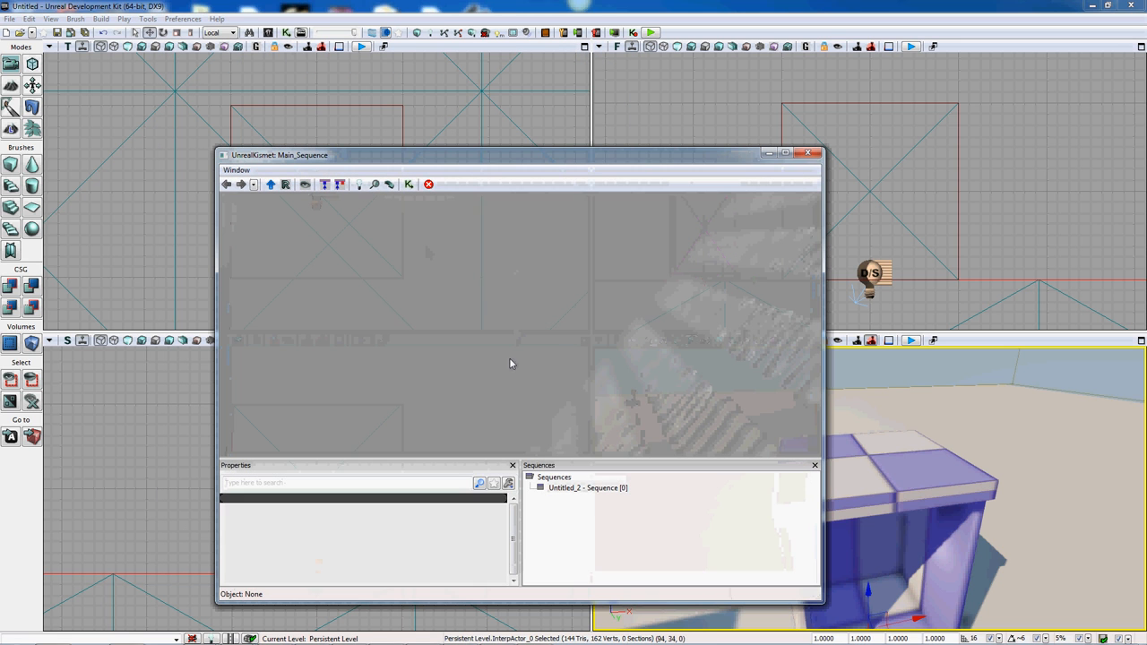
{"action": "right_click", "coordinate": [625, 241]}
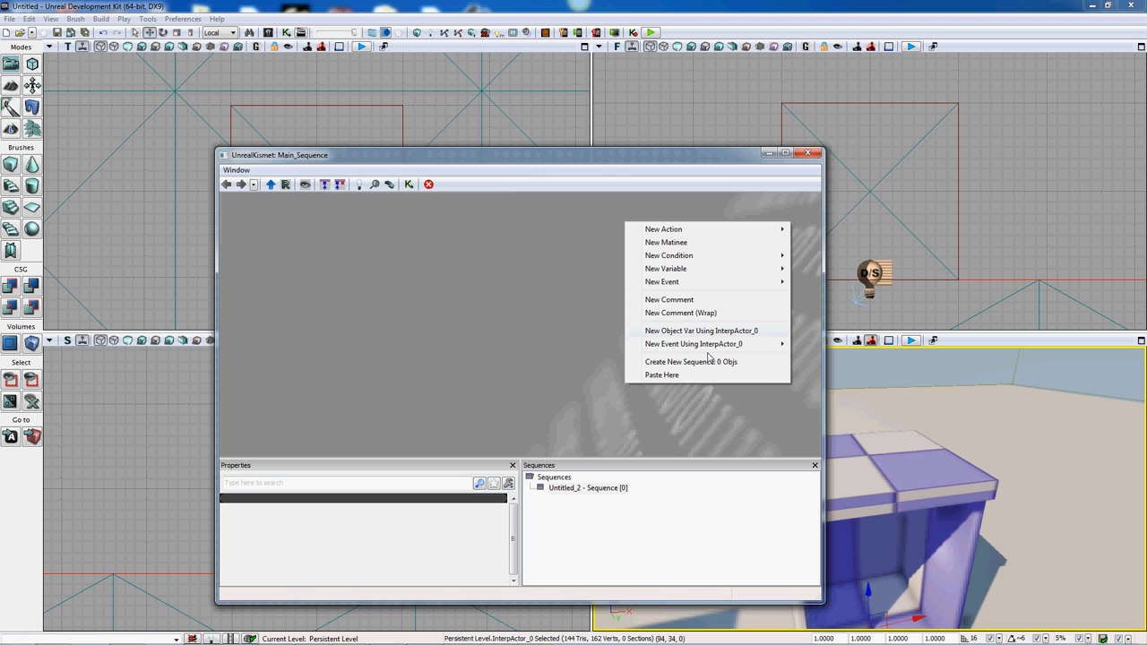
{"action": "mouse_move", "coordinate": [708, 344]}
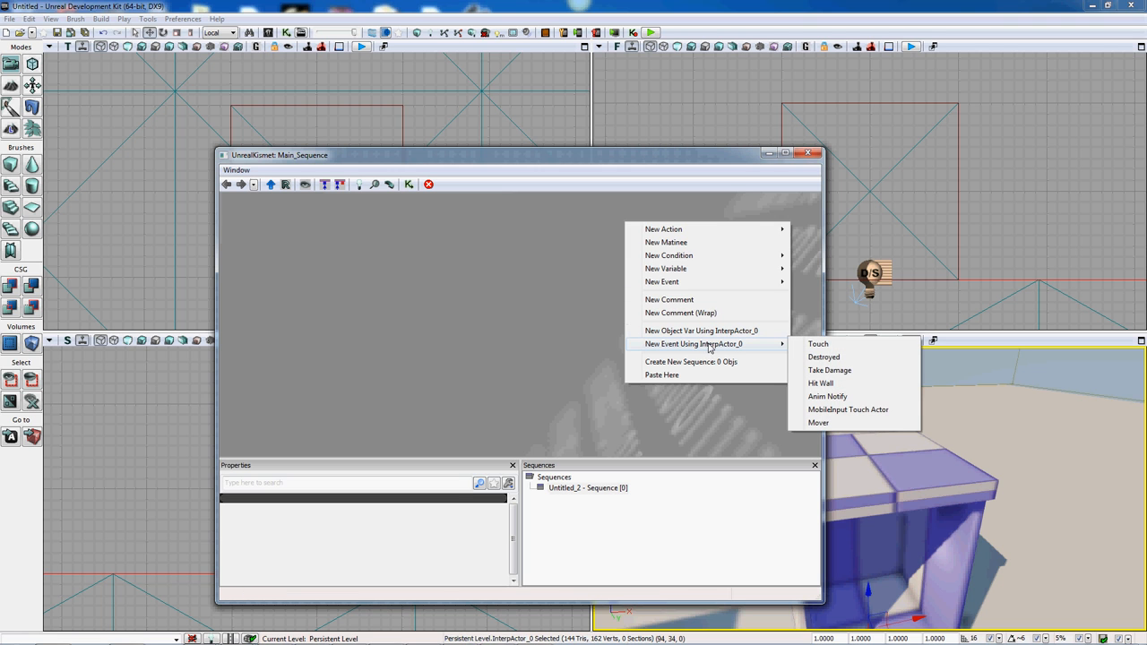
{"action": "left_click", "coordinate": [851, 423]}
{"action": "left_click_drag", "start_coordinate": [756, 423], "coordinate": [560, 424]}
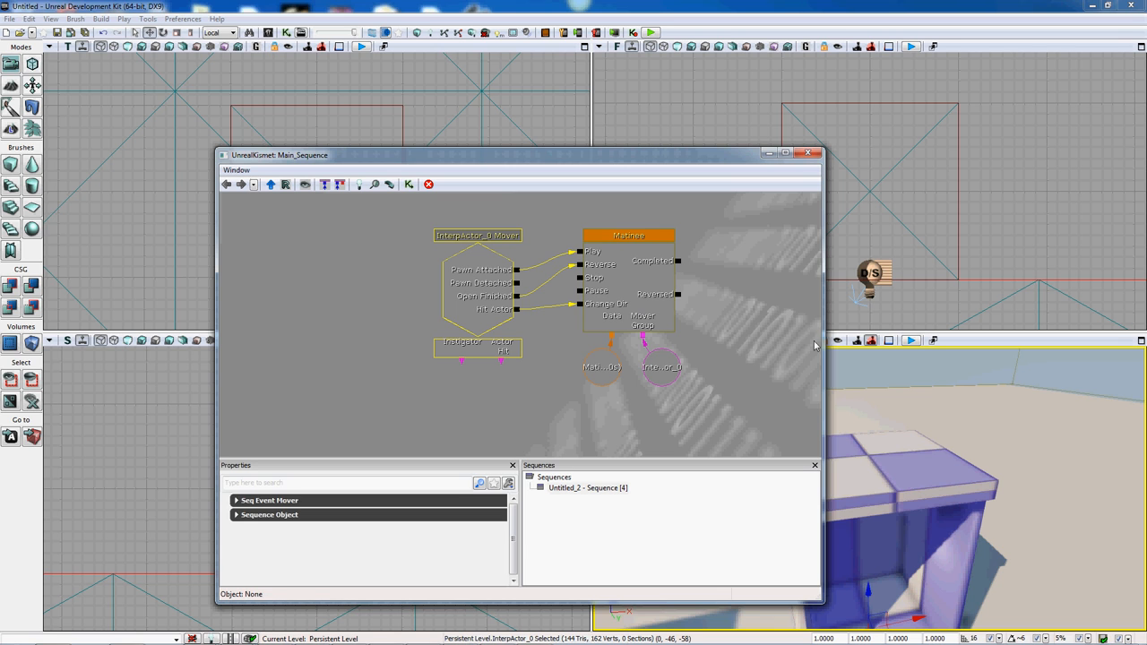
{"action": "left_click_drag", "start_coordinate": [470, 215], "coordinate": [477, 335]}
{"action": "right_click", "coordinate": [647, 270]}
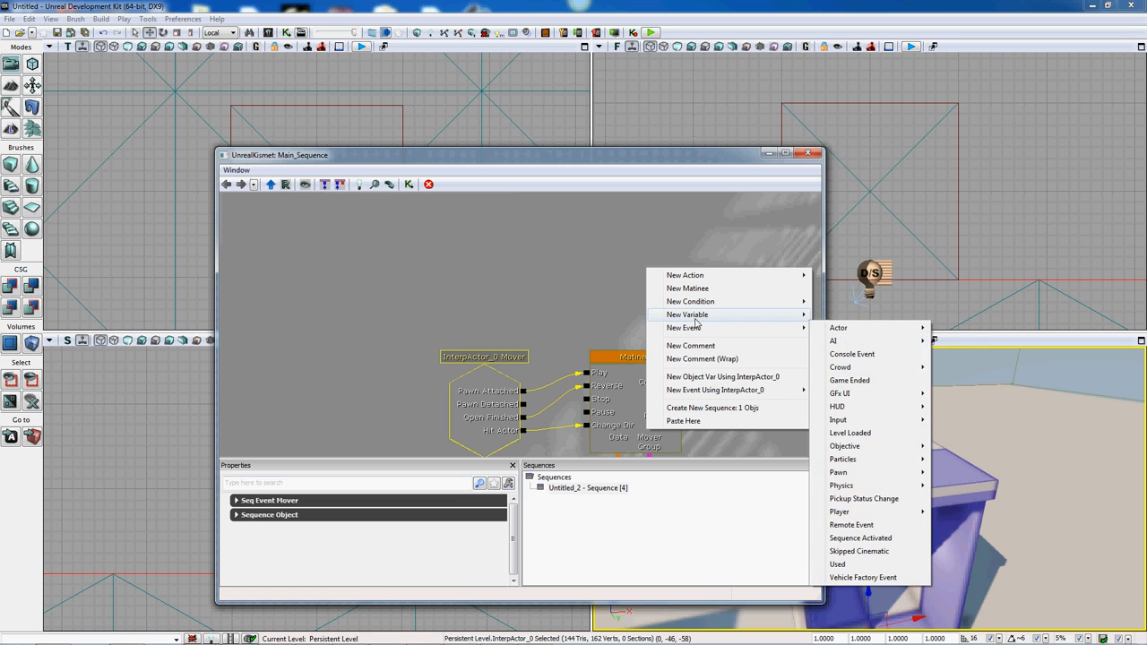
{"action": "mouse_move", "coordinate": [697, 322]}
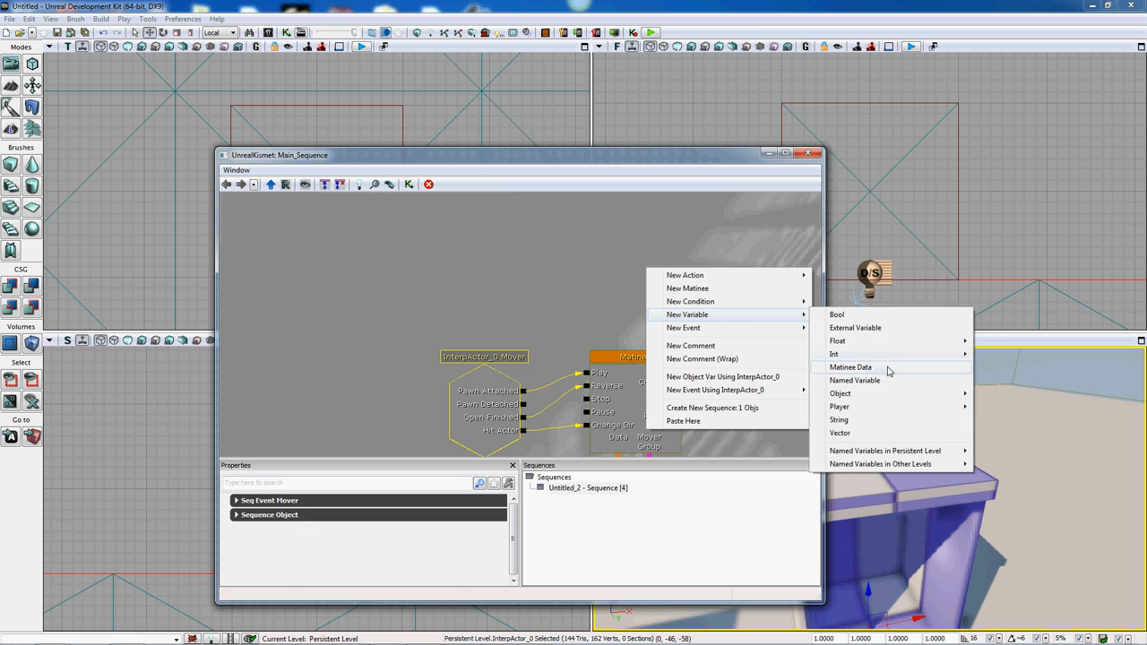
{"action": "left_click", "coordinate": [851, 367]}
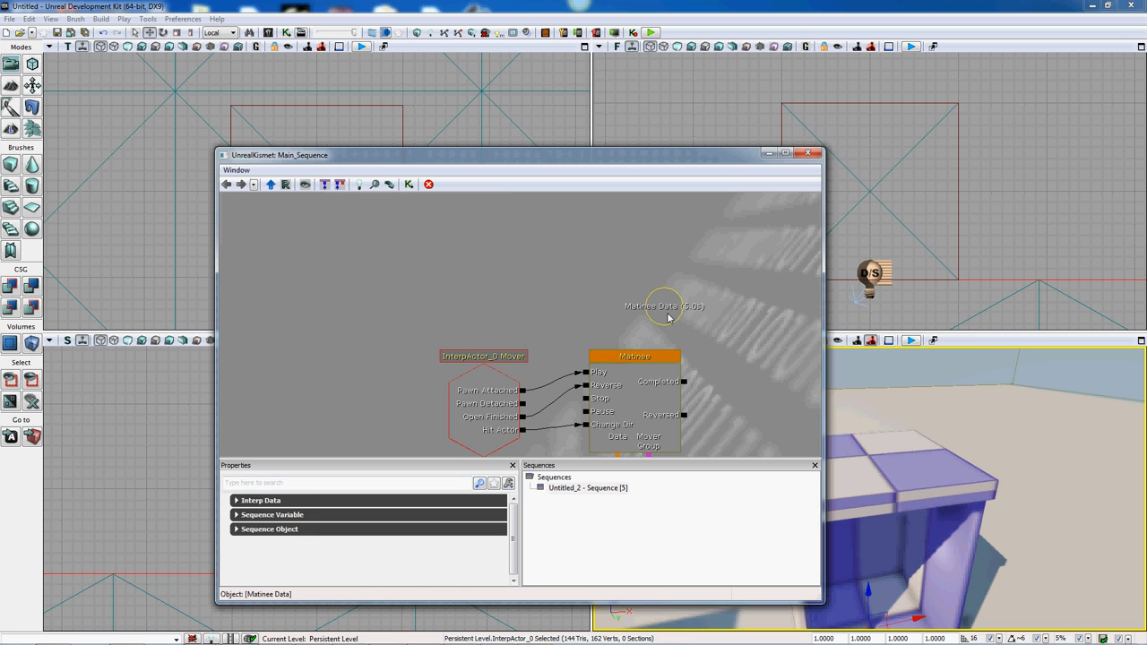
{"action": "key", "text": "Delete"}
{"action": "right_click", "coordinate": [651, 267]}
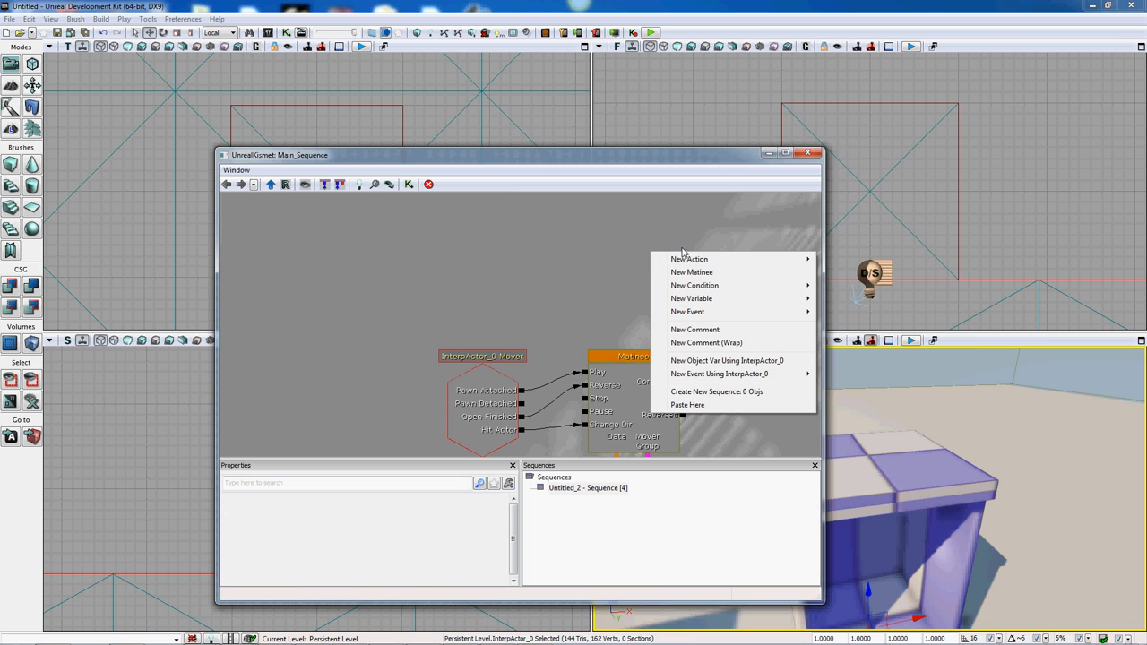
{"action": "left_click", "coordinate": [692, 272]}
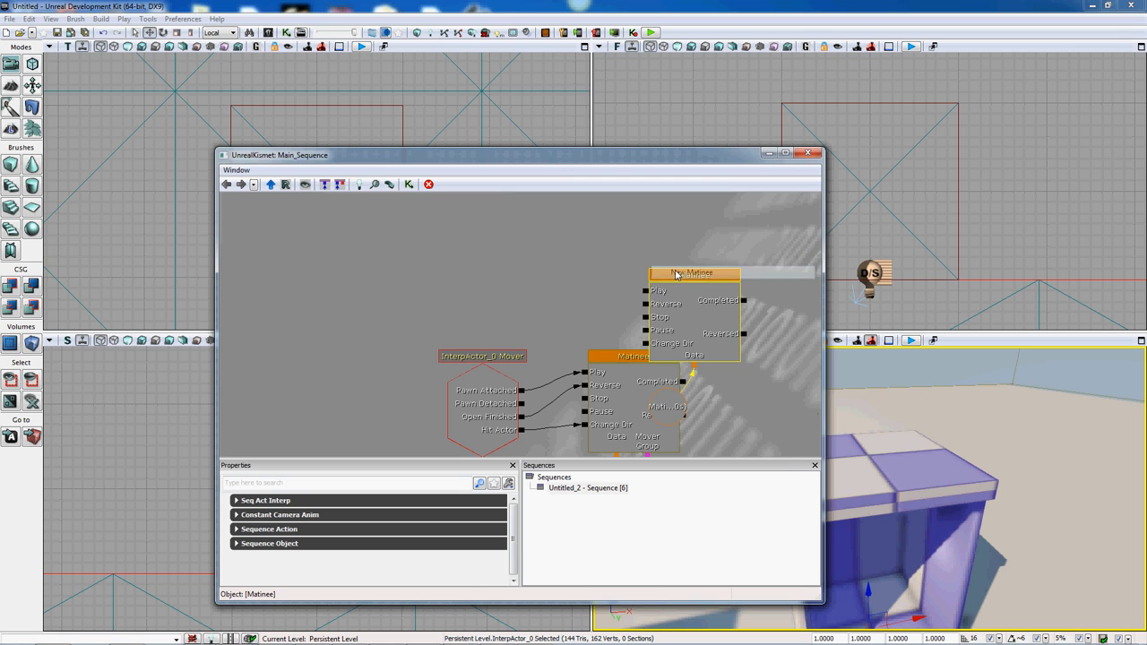
{"action": "key", "text": "Delete"}
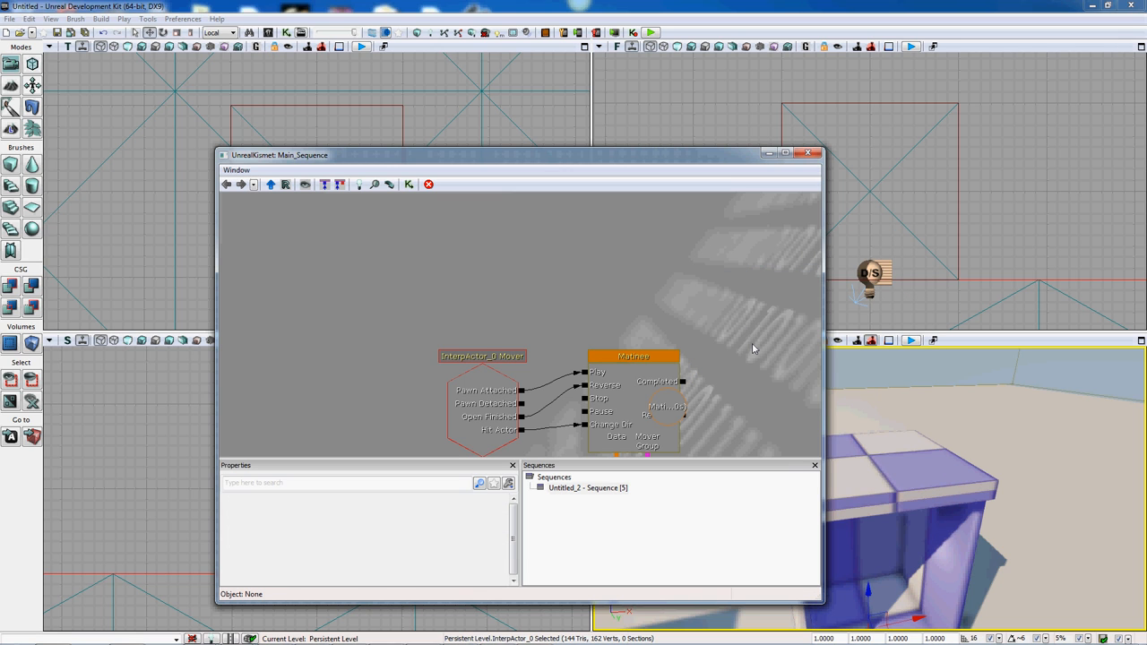
{"action": "left_click", "coordinate": [667, 409]}
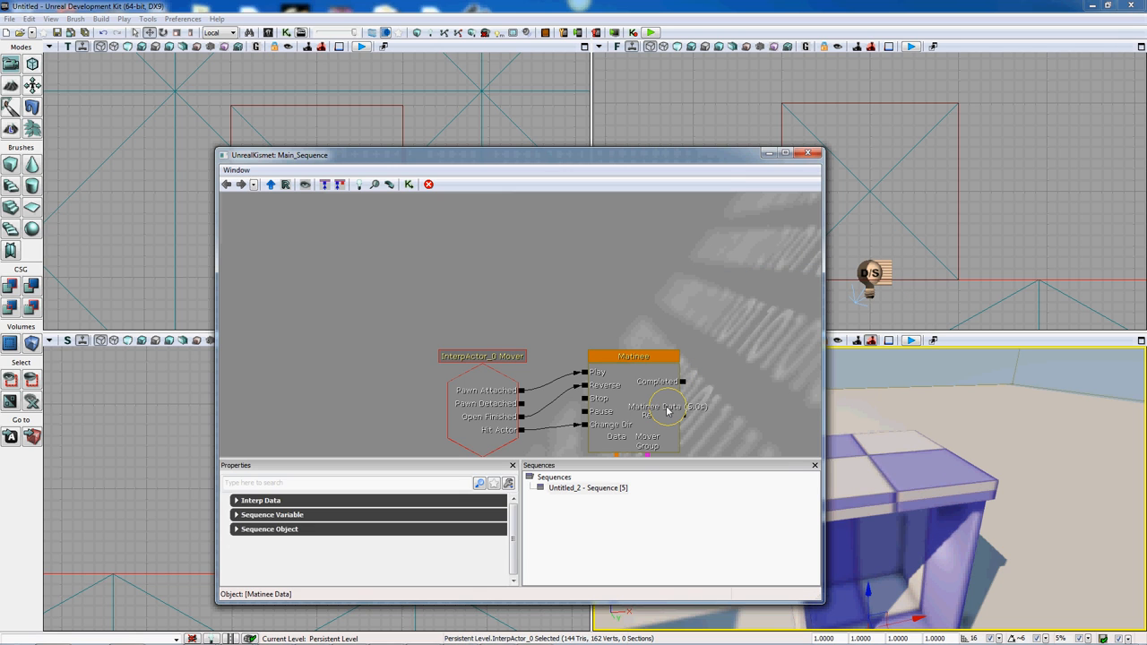
{"action": "key", "text": "Delete"}
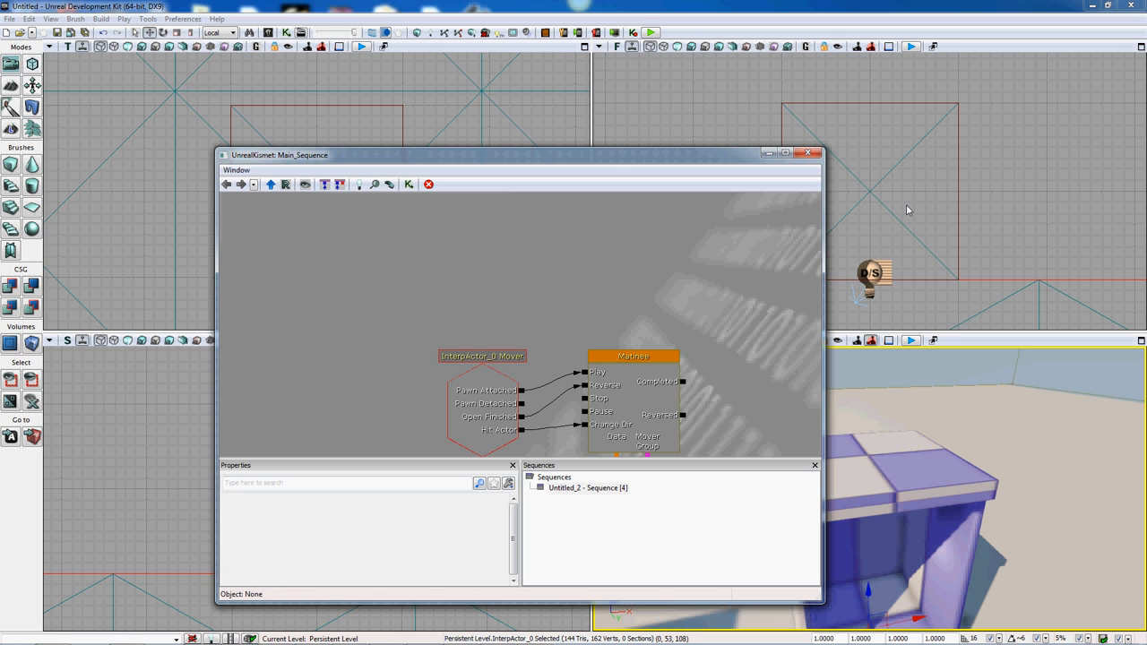
- Open the elevator mover's Matinee and extend the end of the green loop section to the 5-second mark
{"action": "left_click_drag", "start_coordinate": [765, 341], "coordinate": [725, 222]}
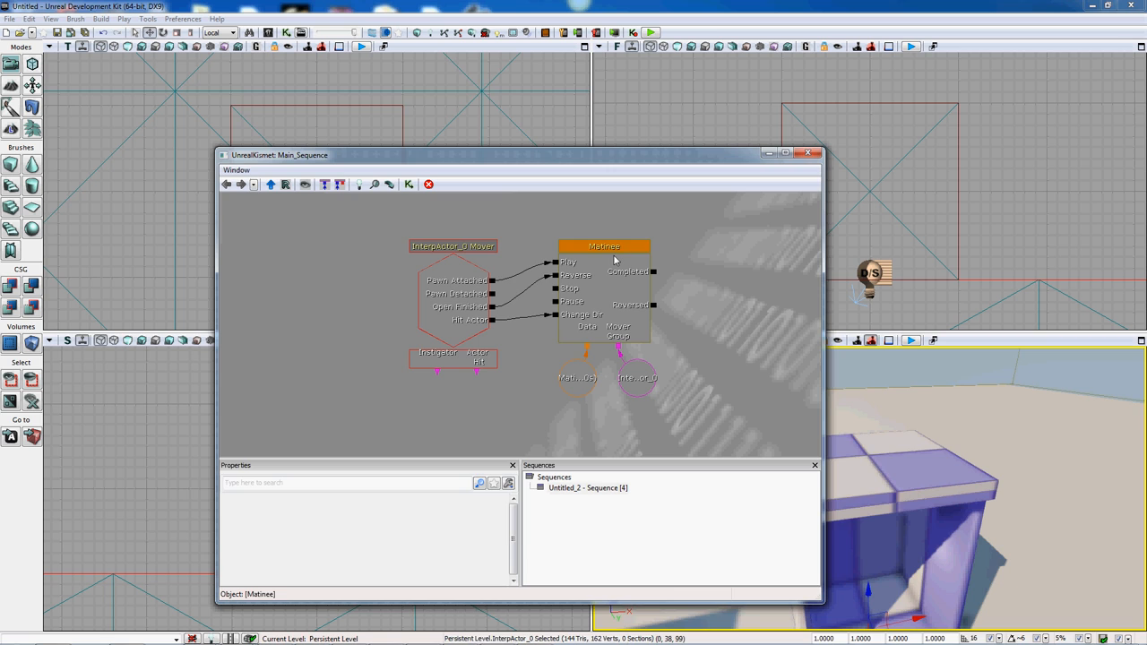
{"action": "left_click", "coordinate": [614, 260]}
{"action": "double_click", "coordinate": [614, 260]}
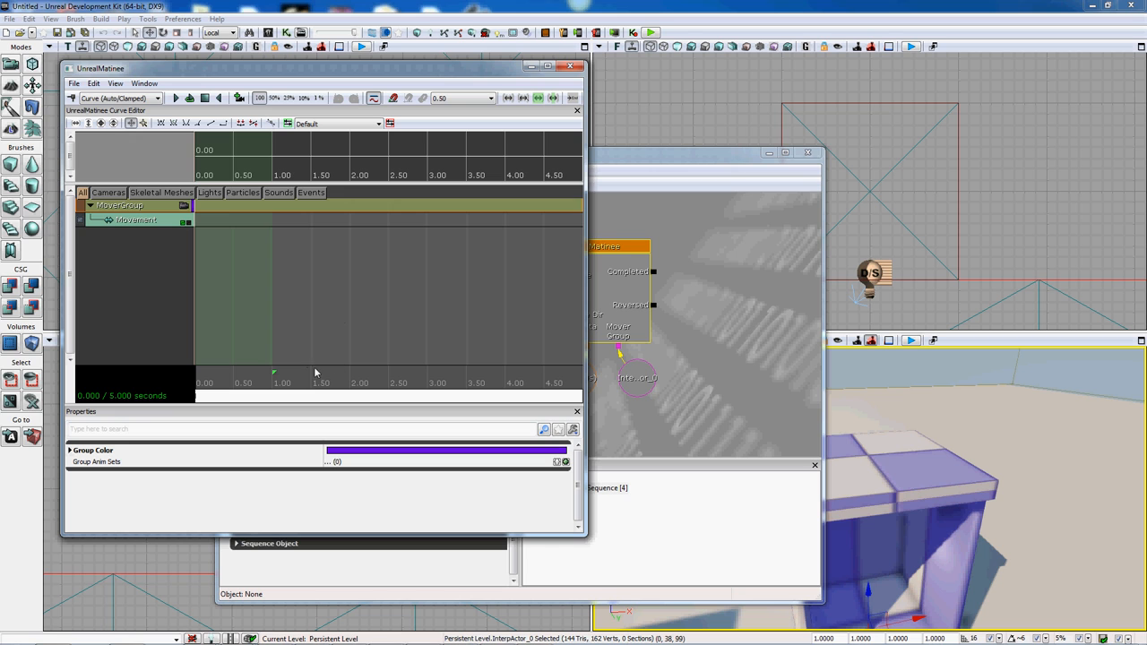
{"action": "scroll", "coordinate": [311, 392], "scroll_direction": "down", "scroll_amount": 3}
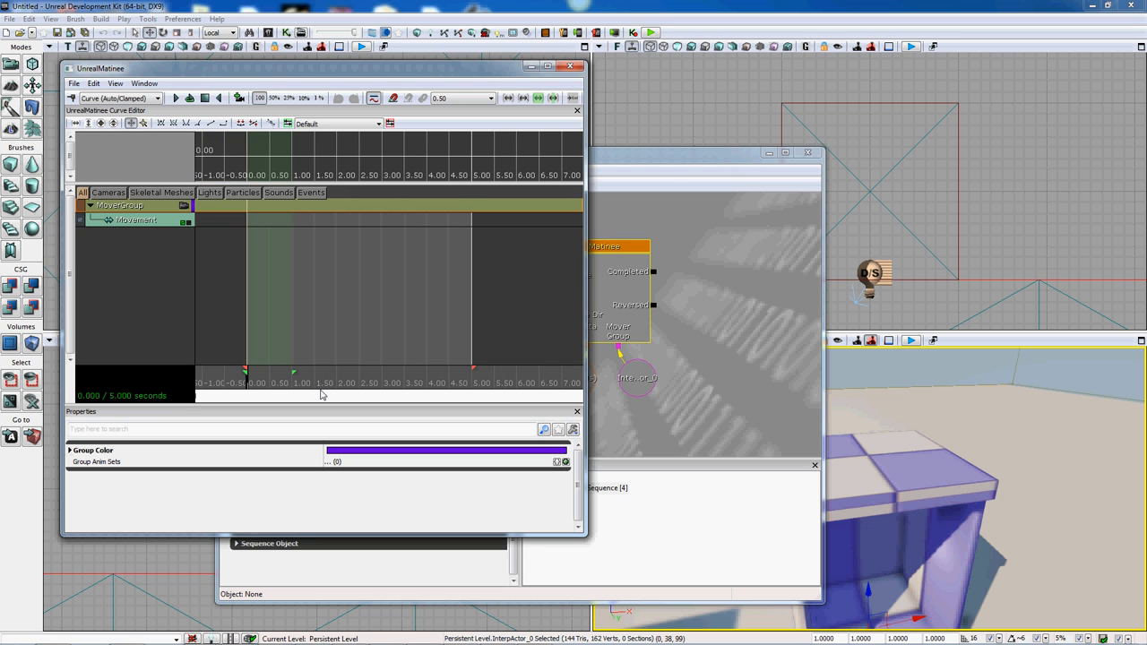
{"action": "scroll", "coordinate": [318, 394], "scroll_direction": "down", "scroll_amount": 3}
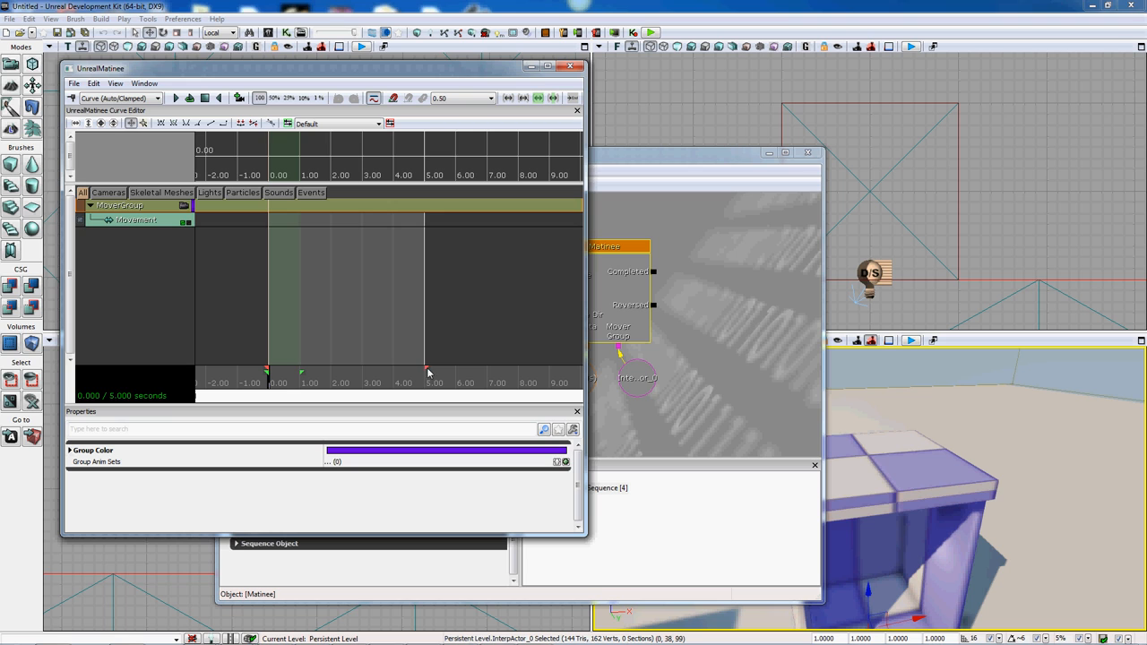
{"action": "mouse_move", "coordinate": [428, 371]}
{"action": "left_mouse_down"}
{"action": "mouse_move", "coordinate": [482, 371]}
{"action": "mouse_move", "coordinate": [429, 383]}
{"action": "left_mouse_up"}
{"action": "mouse_move", "coordinate": [302, 373]}
{"action": "left_mouse_down"}
{"action": "mouse_move", "coordinate": [509, 368]}
{"action": "mouse_move", "coordinate": [310, 364]}
{"action": "mouse_move", "coordinate": [581, 404]}
{"action": "mouse_move", "coordinate": [583, 387]}
{"action": "left_mouse_up"}
{"action": "left_click_drag", "start_coordinate": [583, 344], "coordinate": [299, 309]}
- Add keys to the MoverGroup's Movement track at 0 and 5 seconds
{"action": "left_click", "coordinate": [101, 223]}
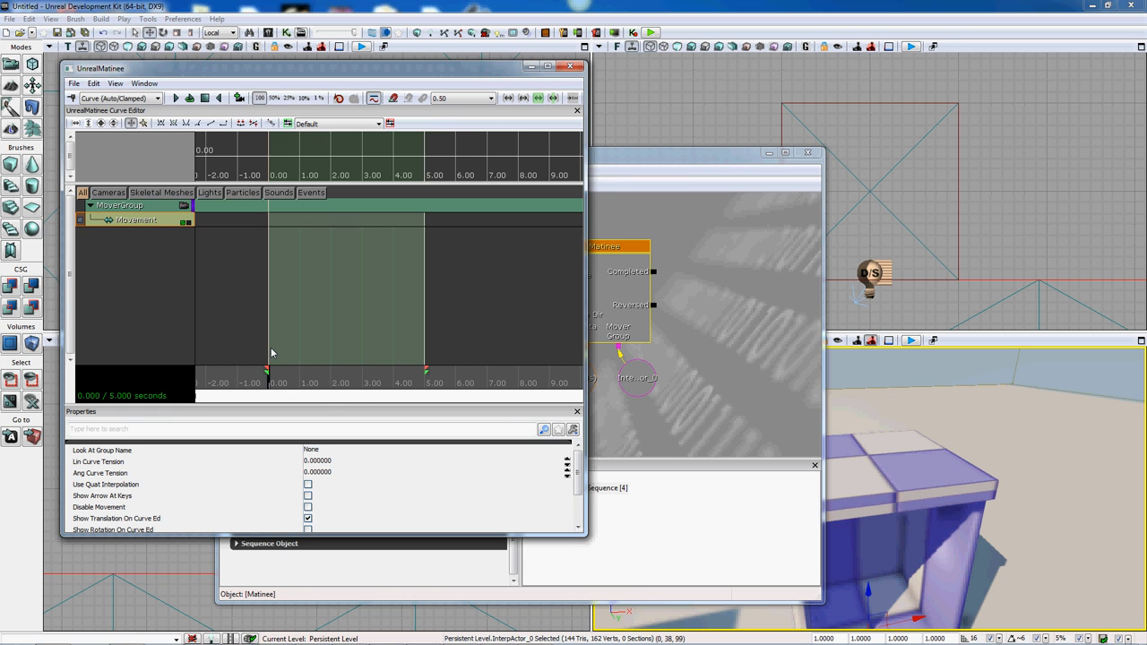
{"action": "key", "text": "Return"}
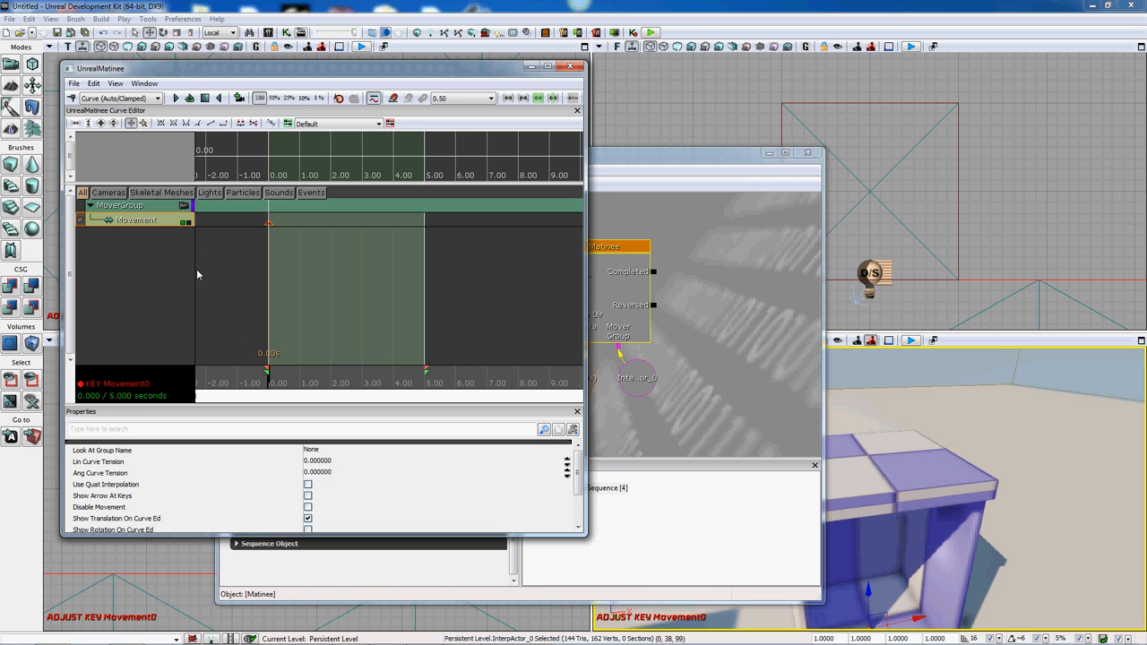
{"action": "left_click_drag", "start_coordinate": [267, 383], "coordinate": [538, 360]}
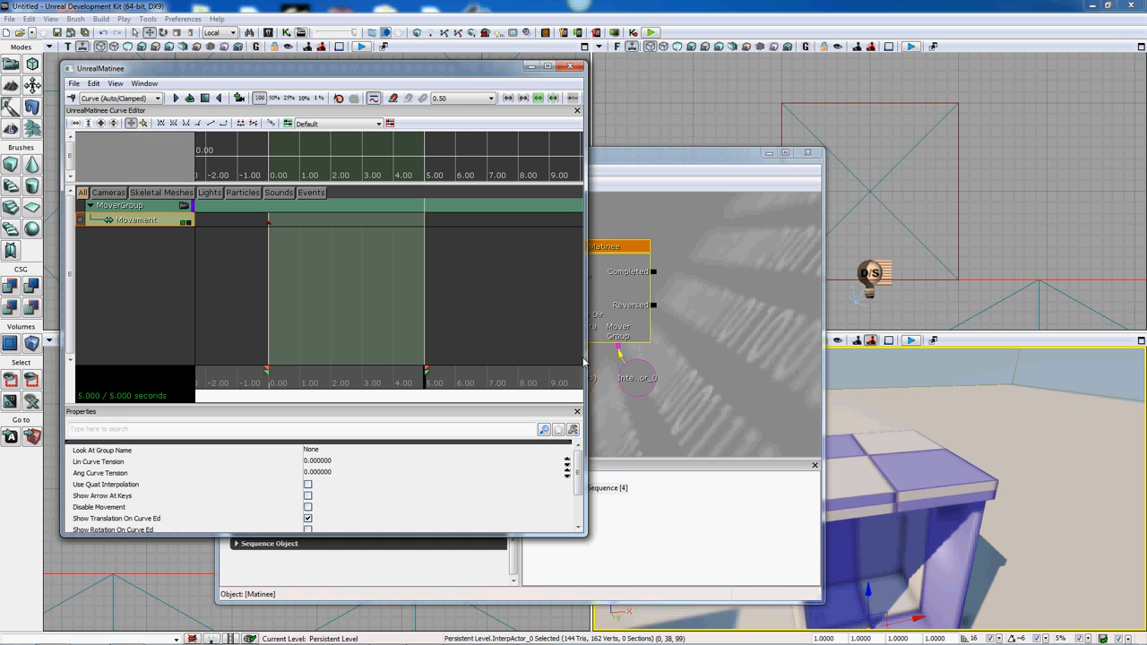
{"action": "key", "text": "Return"}
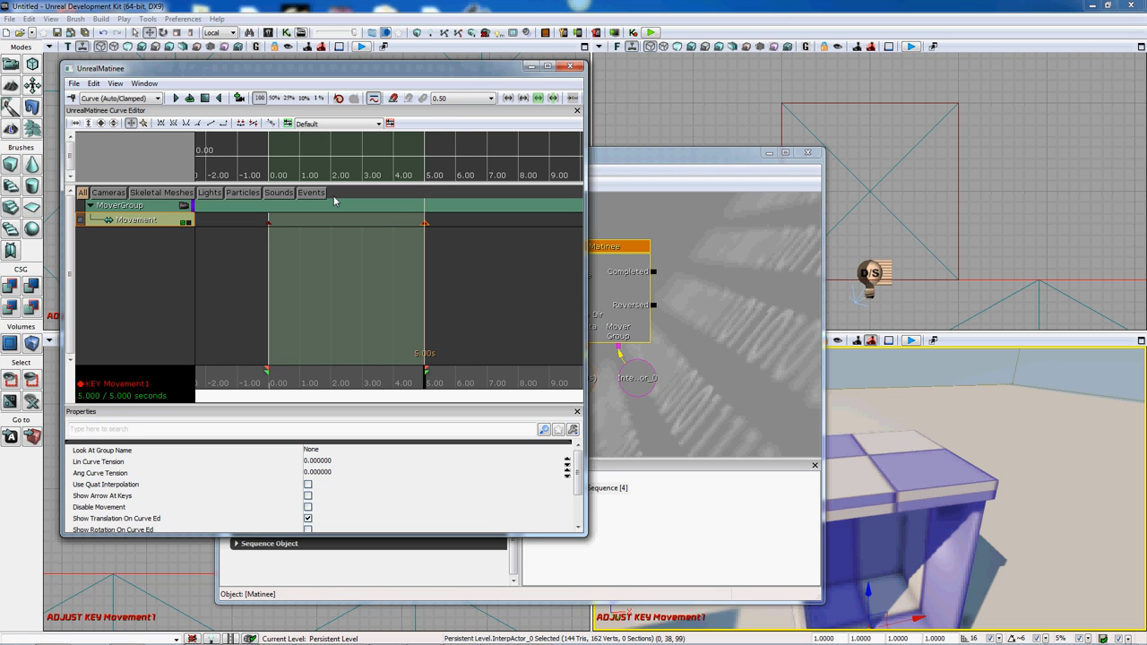
- Raise the elevator straight up, high above the floor, for the 5-second movement key
{"action": "left_click", "coordinate": [864, 404]}
{"action": "left_click_drag", "start_coordinate": [893, 406], "coordinate": [912, 441]}
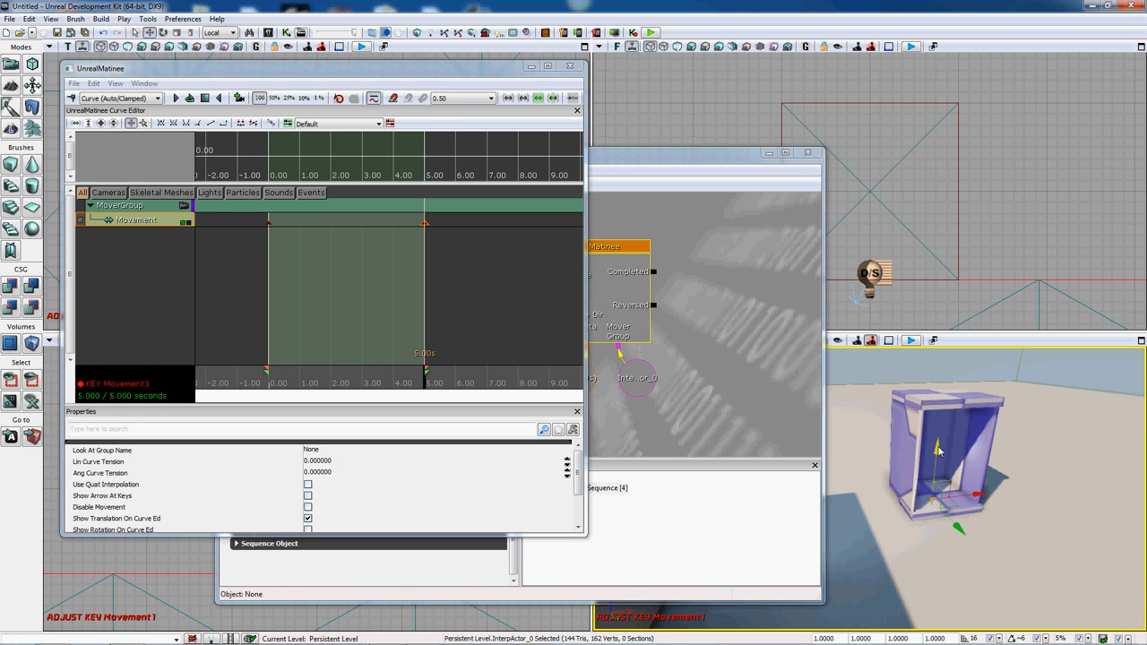
{"action": "left_click_drag", "start_coordinate": [938, 451], "coordinate": [938, 40]}
{"action": "left_click_drag", "start_coordinate": [962, 587], "coordinate": [982, 608]}
{"action": "right_click_drag", "start_coordinate": [982, 609], "coordinate": [970, 519]}
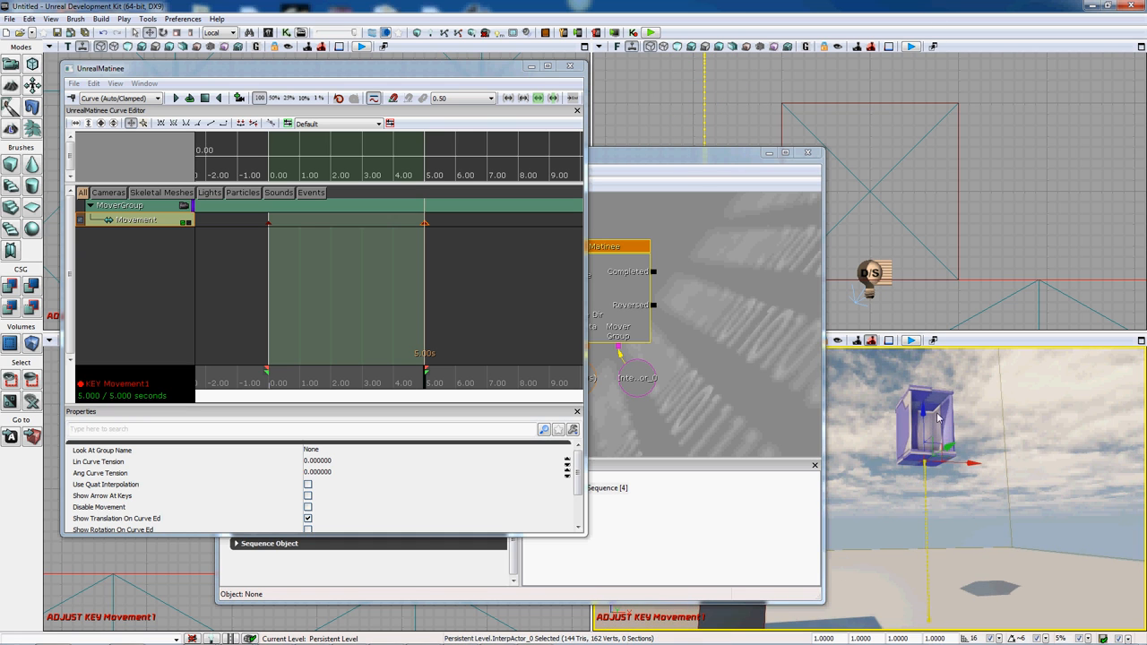
{"action": "left_click_drag", "start_coordinate": [926, 414], "coordinate": [920, 234]}
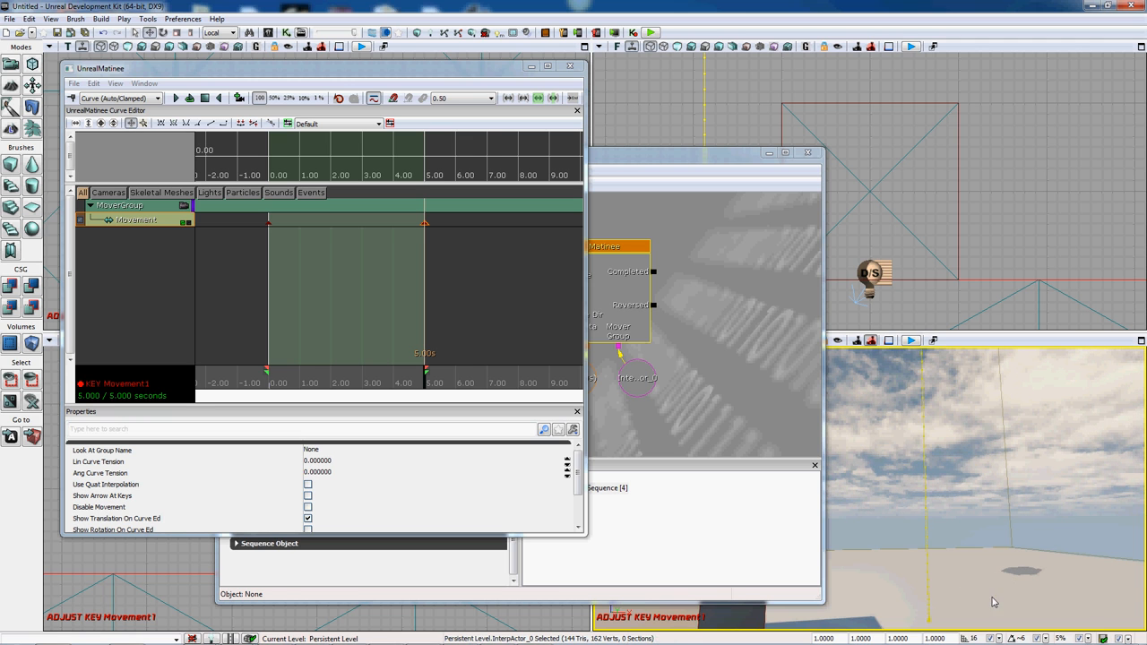
{"action": "right_click_drag", "start_coordinate": [999, 556], "coordinate": [983, 359]}
{"action": "left_click_drag", "start_coordinate": [932, 525], "coordinate": [894, 394]}
- Scrub the elevator's movement back to the start, close Matinee and Kismet, and bring the elevator back into view
{"action": "left_click_drag", "start_coordinate": [418, 395], "coordinate": [101, 351]}
{"action": "left_click", "coordinate": [570, 65]}
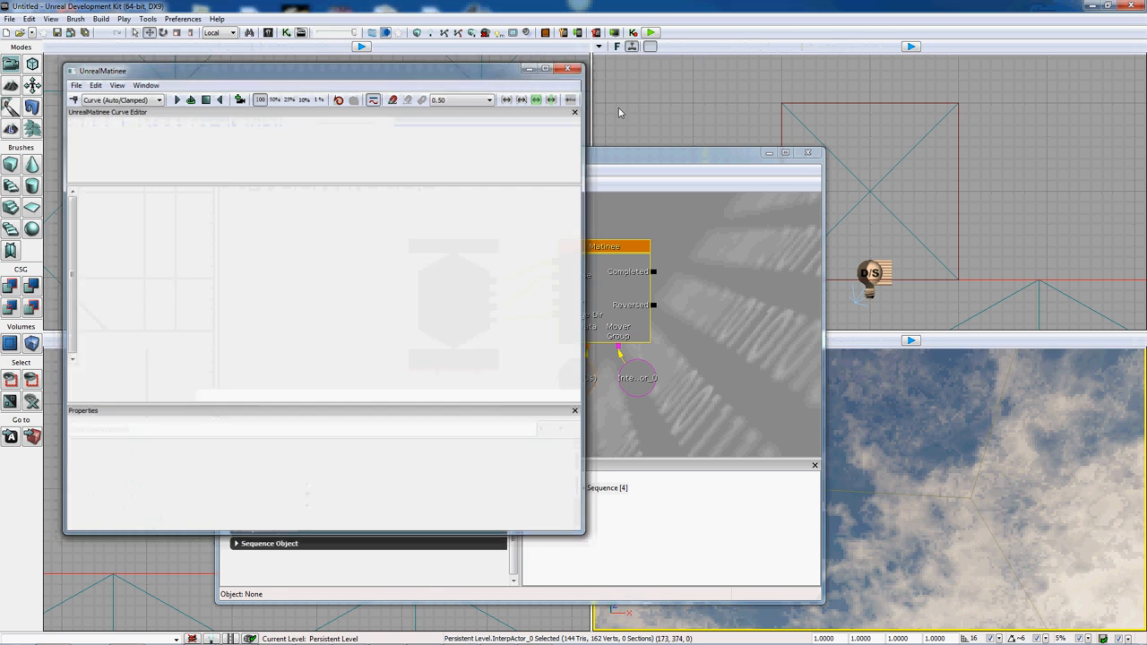
{"action": "left_click", "coordinate": [807, 154]}
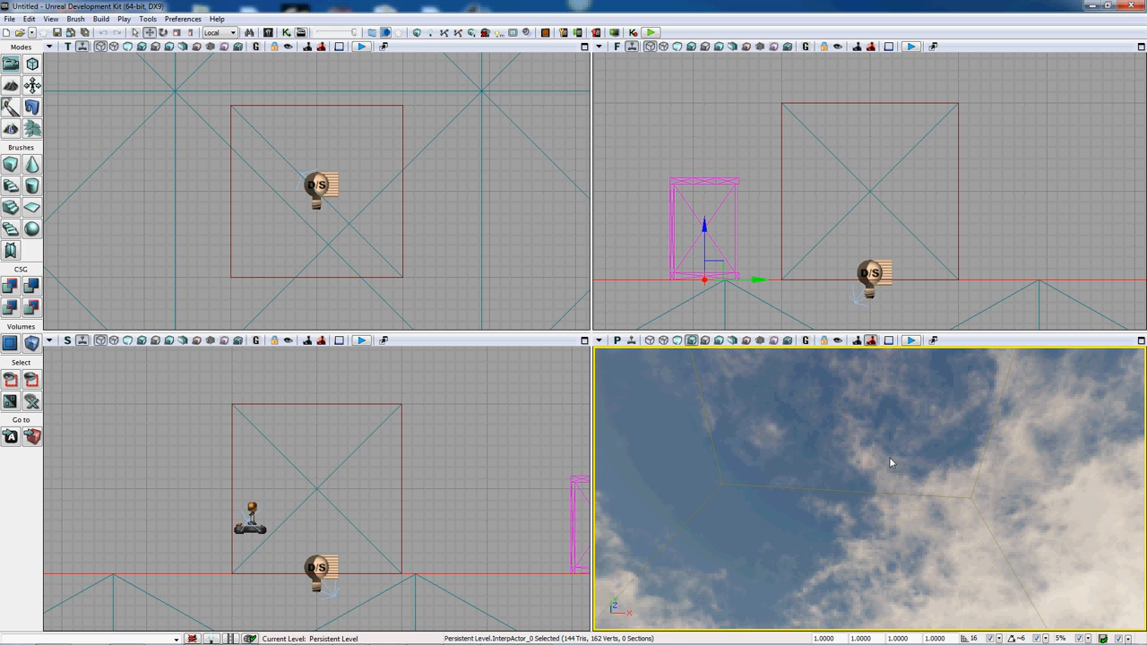
{"action": "right_click_drag", "start_coordinate": [875, 634], "coordinate": [896, 537]}
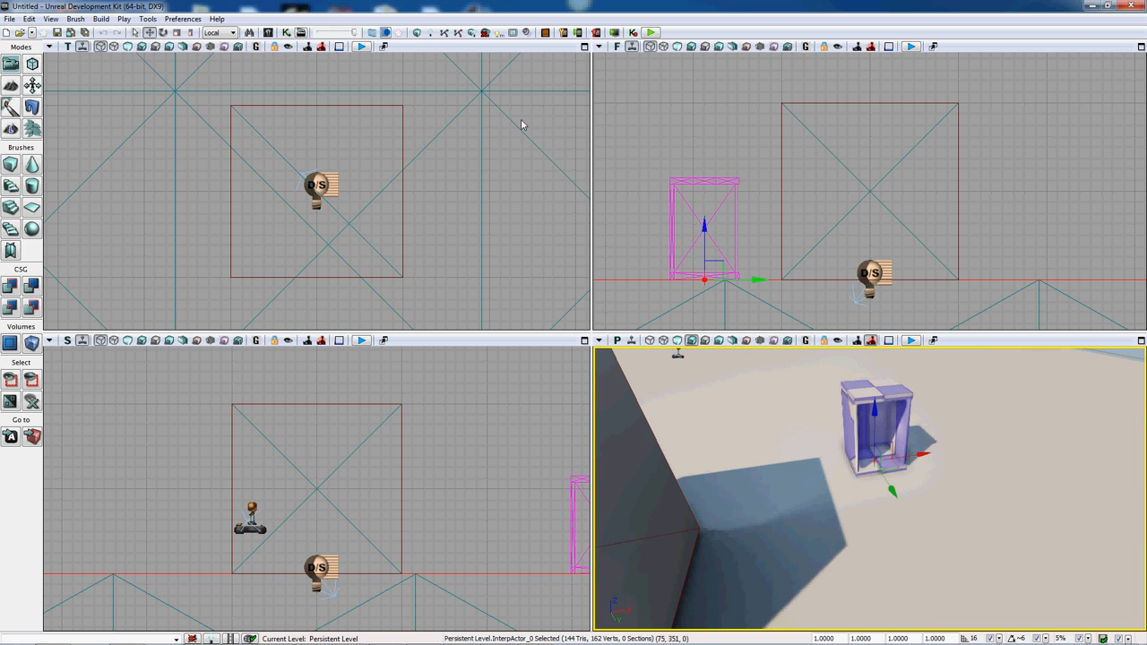
- Save the my_level package and close the Content Browser
{"action": "left_click", "coordinate": [267, 33]}
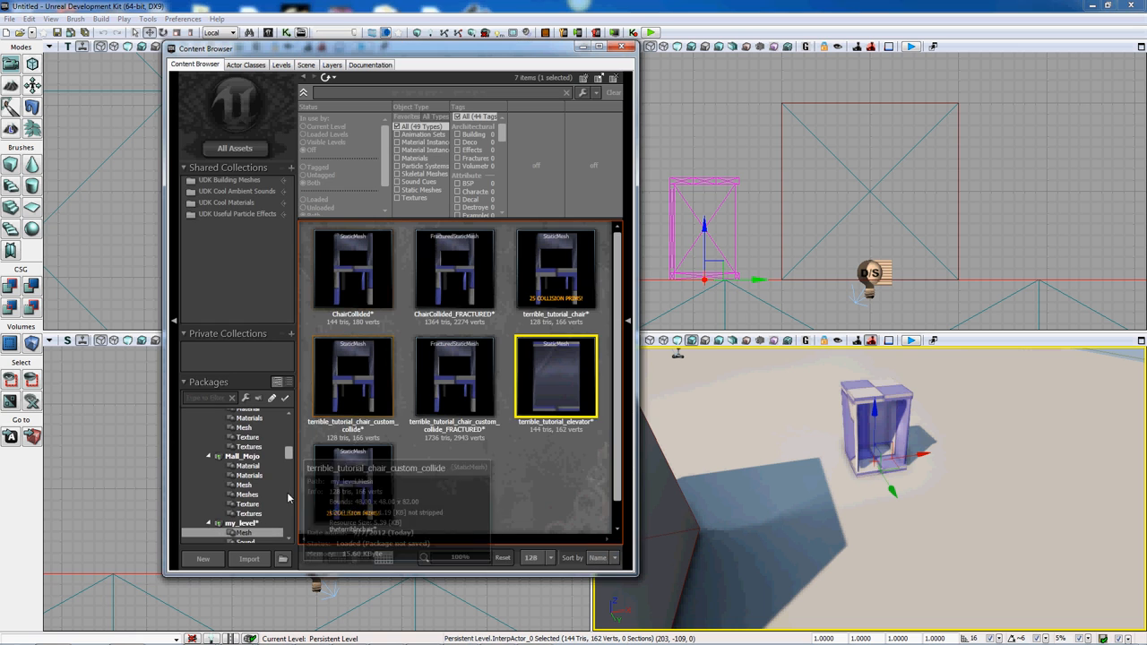
{"action": "left_click", "coordinate": [265, 523]}
{"action": "right_click", "coordinate": [269, 524]}
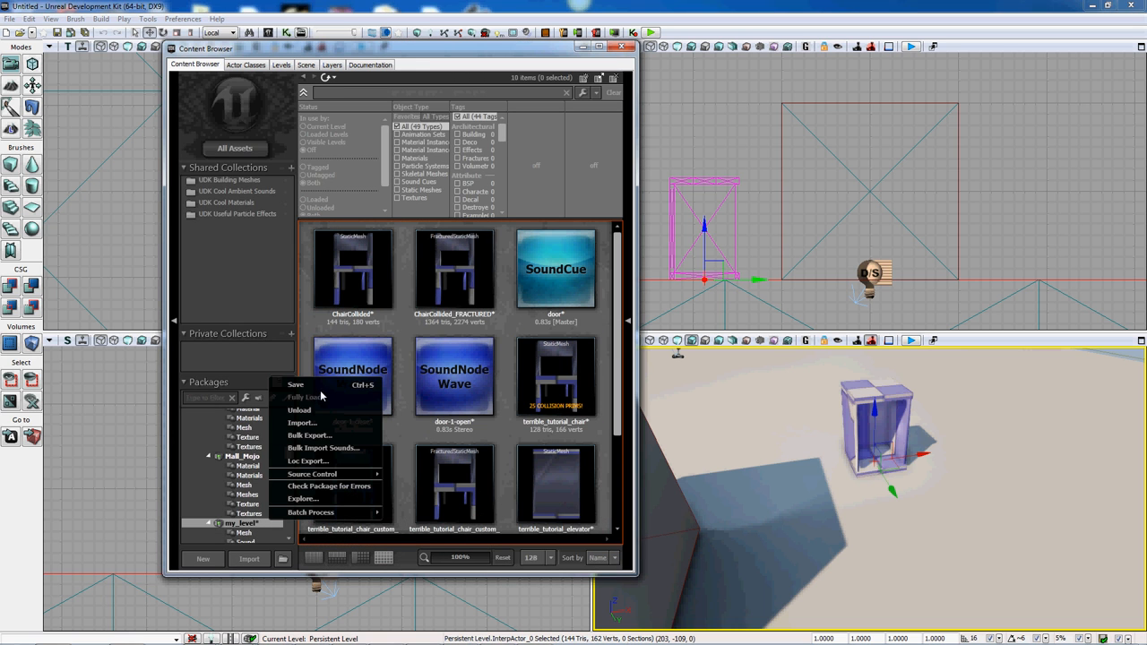
{"action": "left_click", "coordinate": [324, 391]}
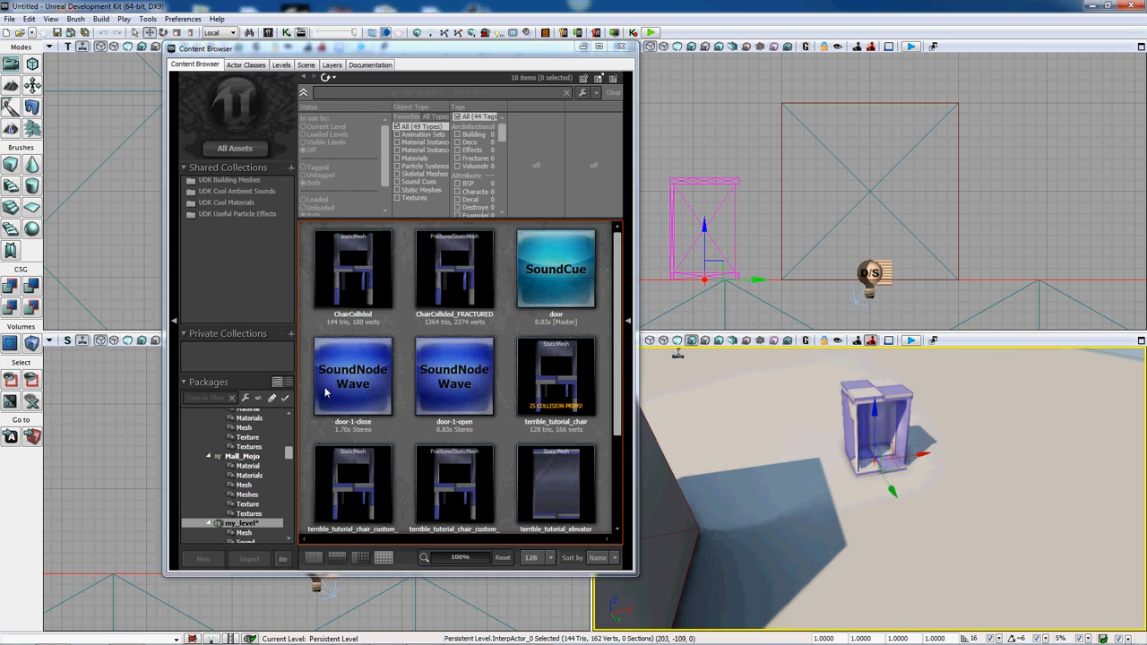
{"action": "left_click", "coordinate": [616, 47]}
- Play the level from the floor in front of the elevator, walk in to test the ride, and exit the preview
{"action": "right_click", "coordinate": [857, 520]}
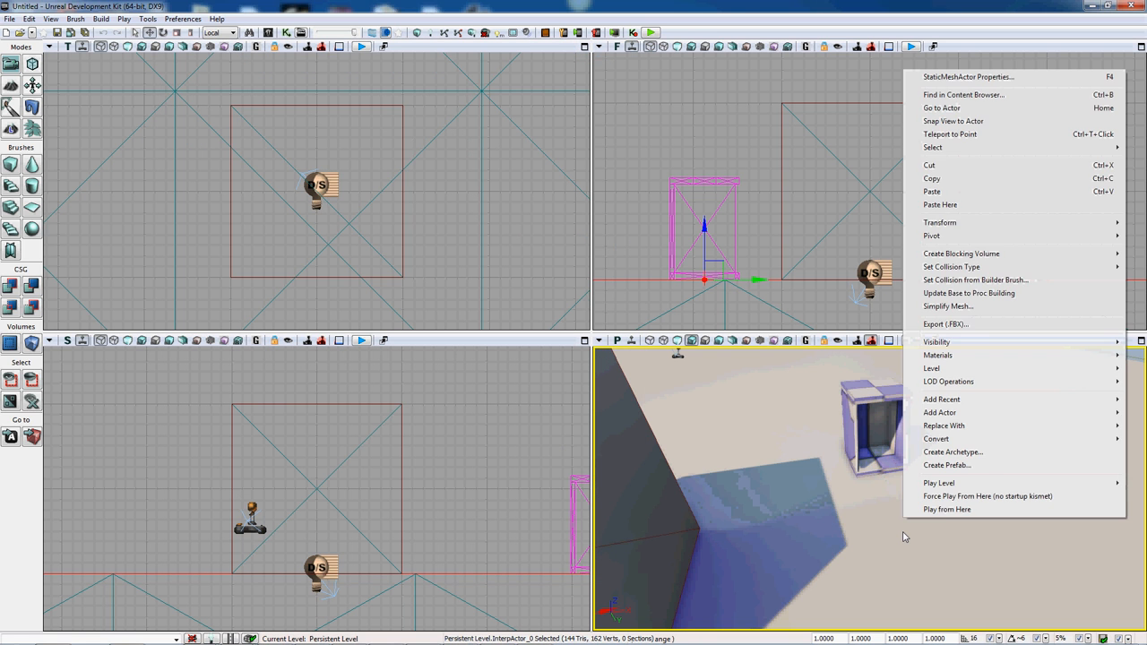
{"action": "left_click", "coordinate": [951, 511]}
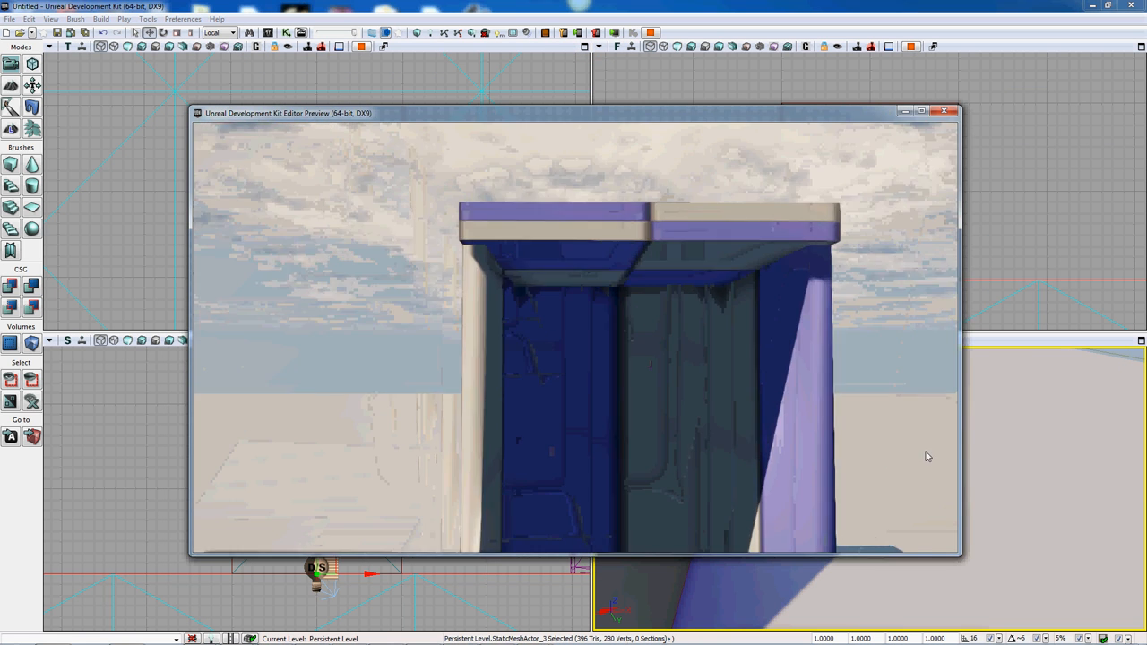
{"action": "key", "text": "w"}
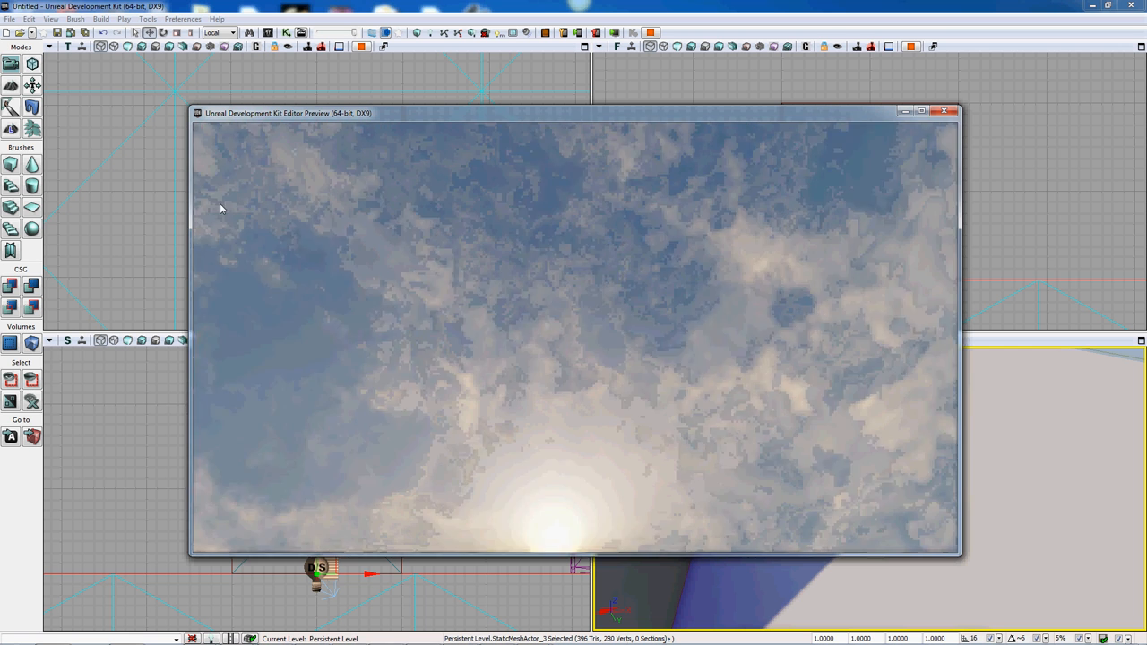
{"action": "key", "text": "Escape"}
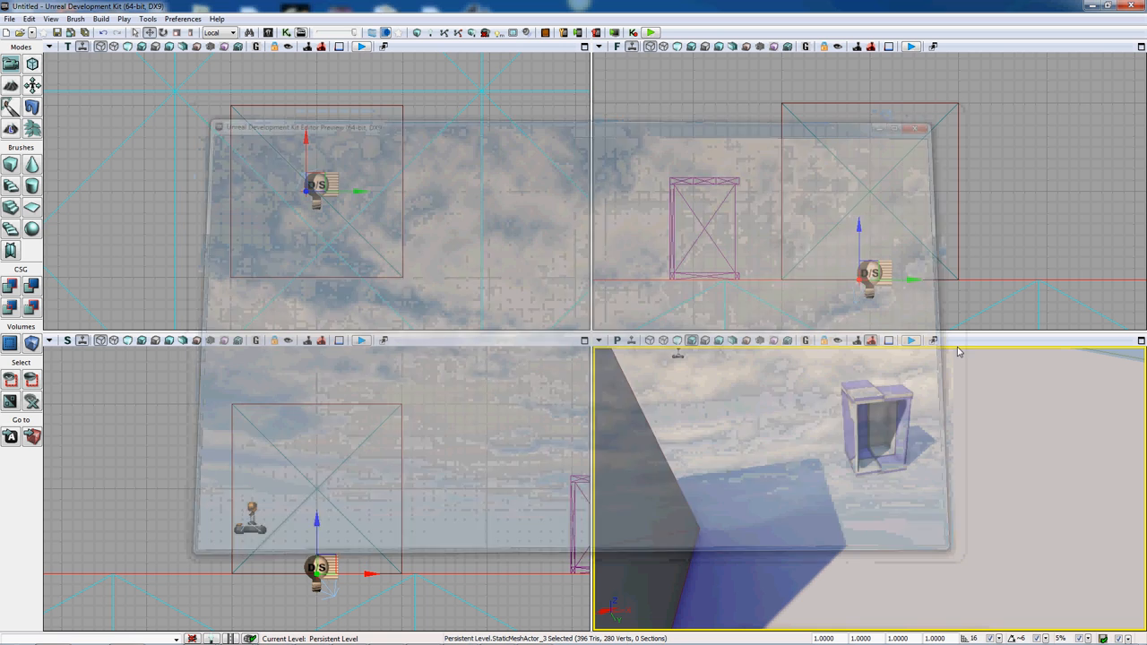
- Open the Content Browser, show the Sound group of the my_level package, and select the door SoundCue
{"action": "mouse_move", "coordinate": [873, 495]}
{"action": "right_mouse_down"}
{"action": "mouse_move", "coordinate": [815, 440]}
{"action": "mouse_move", "coordinate": [827, 351]}
{"action": "mouse_move", "coordinate": [819, 507]}
{"action": "mouse_move", "coordinate": [832, 635]}
{"action": "mouse_move", "coordinate": [867, 495]}
{"action": "right_mouse_up"}
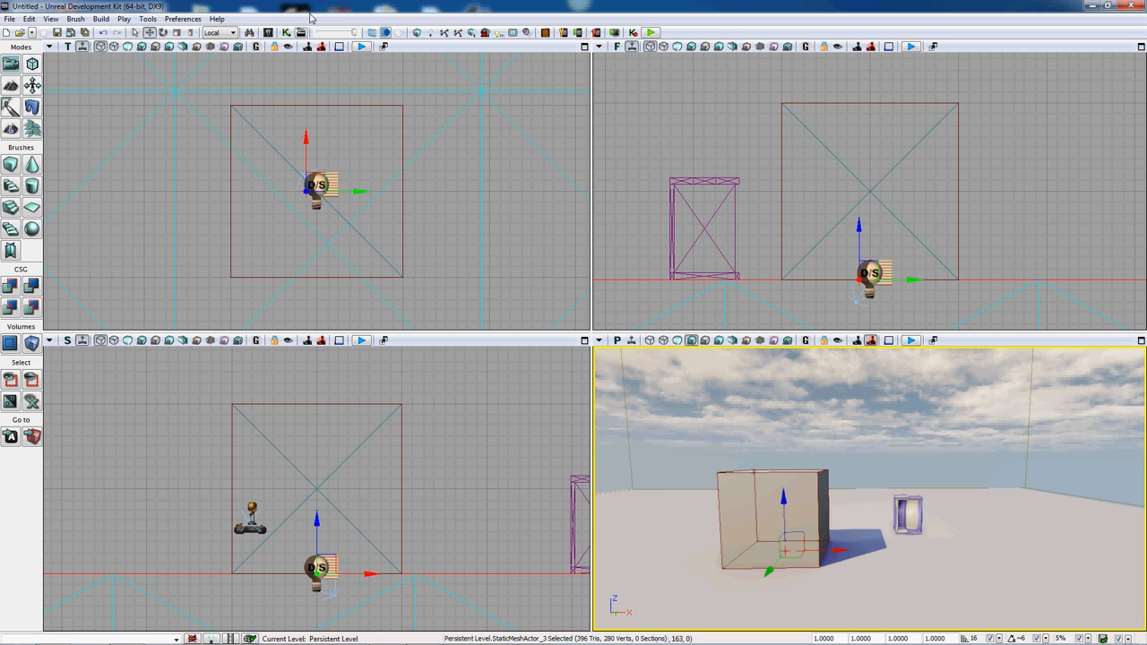
{"action": "left_click", "coordinate": [268, 33]}
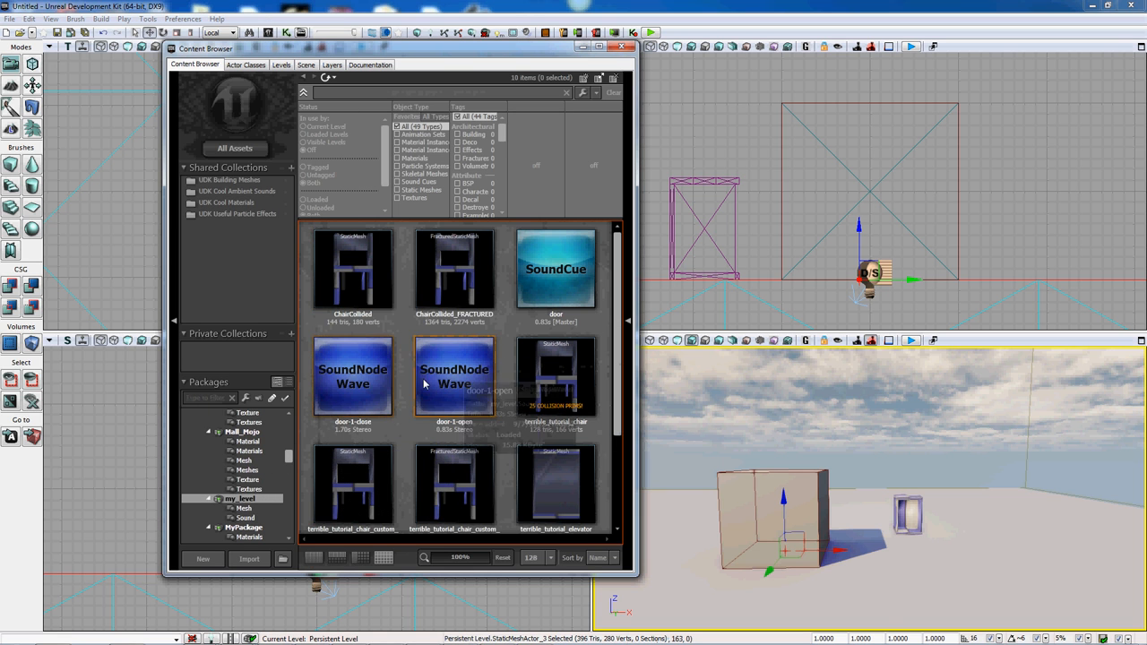
{"action": "mouse_move", "coordinate": [458, 409]}
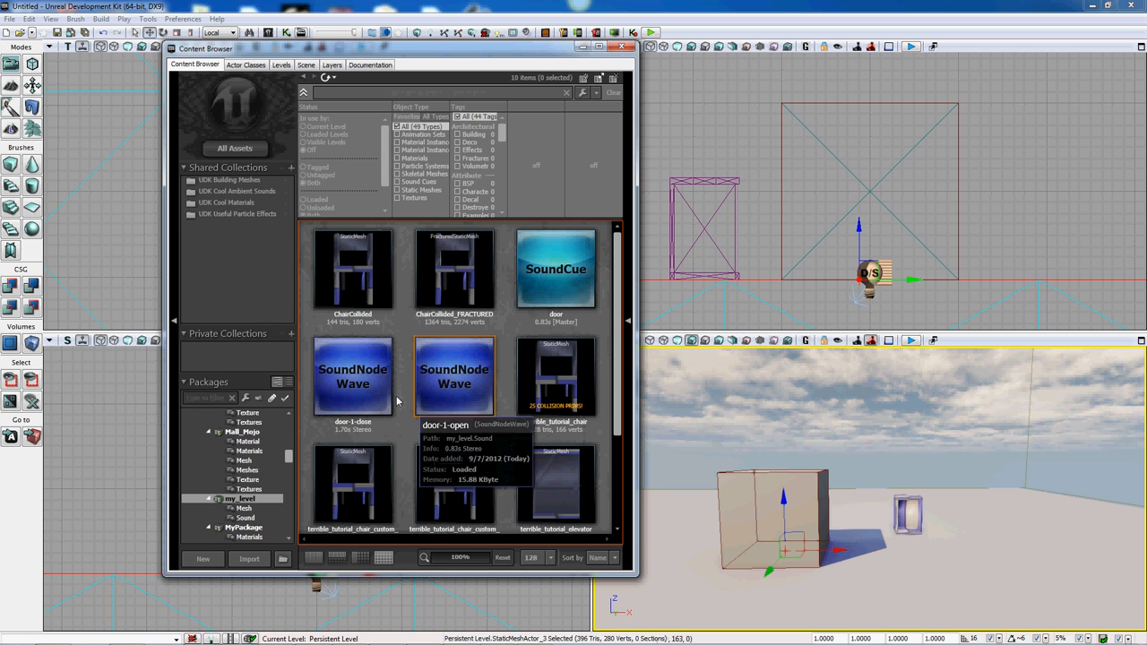
{"action": "left_click", "coordinate": [273, 518]}
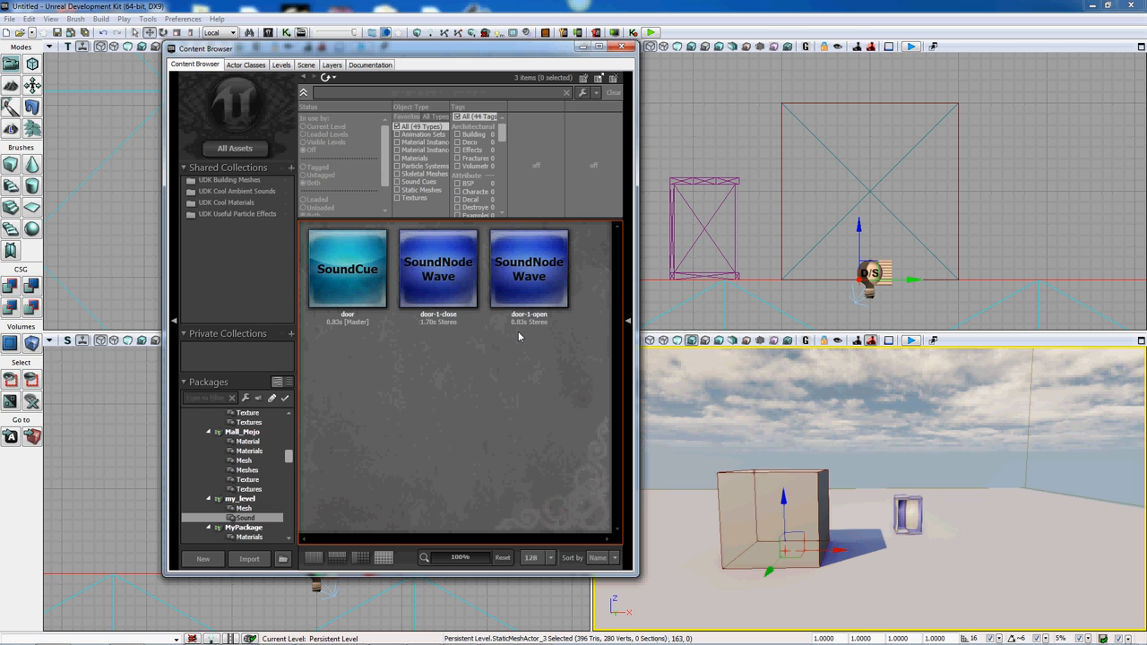
{"action": "left_click", "coordinate": [328, 288]}
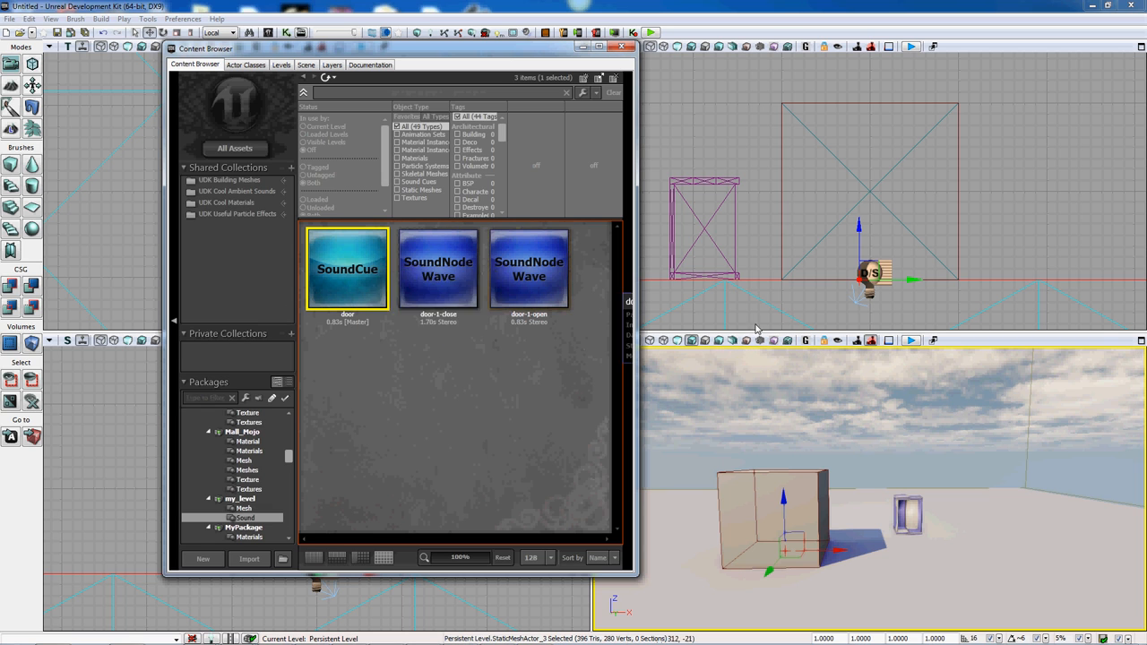
- Create a new SoundCue named ohyuojkhkl in my_level's Sound group and move its editor clear of the sound assets
{"action": "right_click", "coordinate": [416, 361]}
{"action": "left_click", "coordinate": [462, 276]}
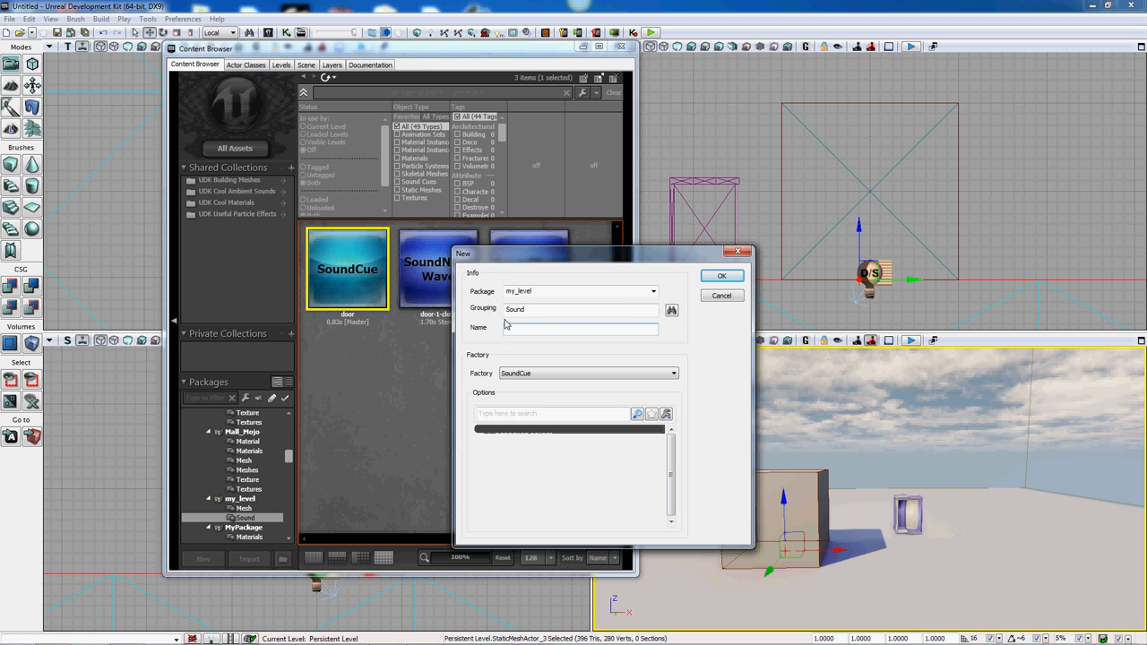
{"action": "key", "text": "Return"}
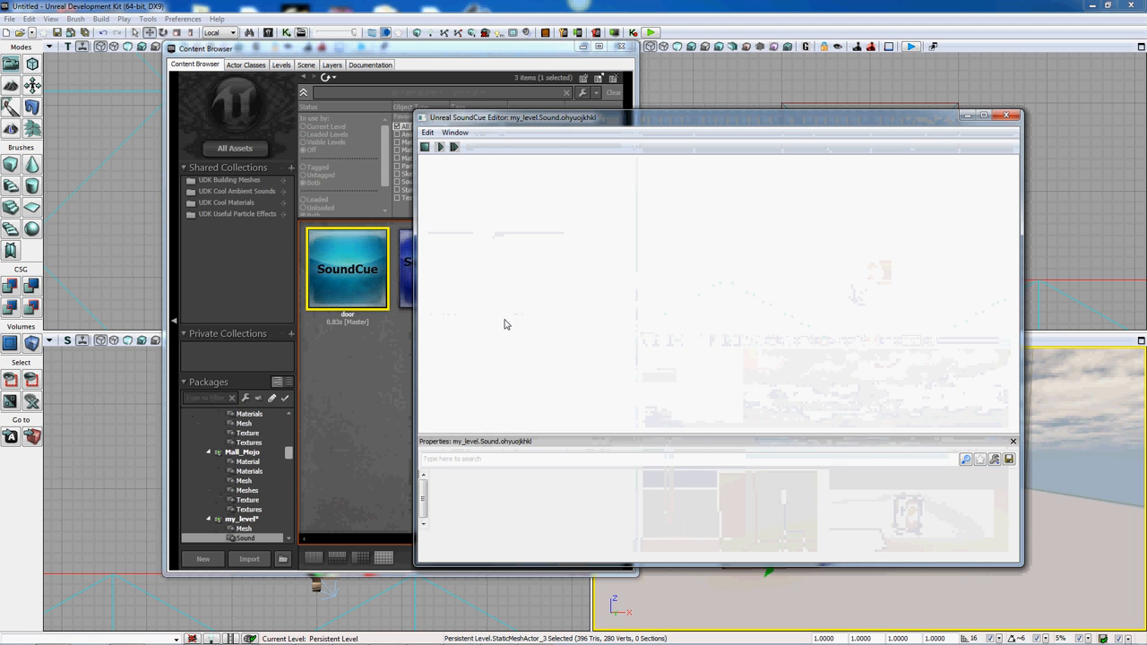
{"action": "left_click_drag", "start_coordinate": [406, 321], "coordinate": [410, 324]}
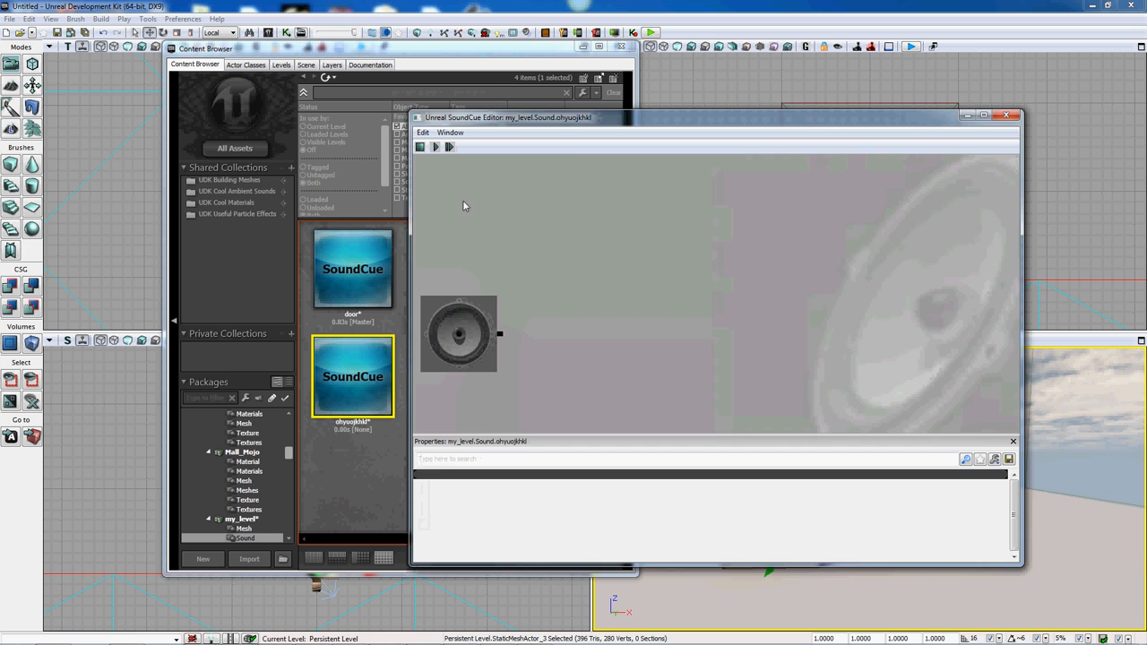
{"action": "left_click_drag", "start_coordinate": [462, 118], "coordinate": [626, 102]}
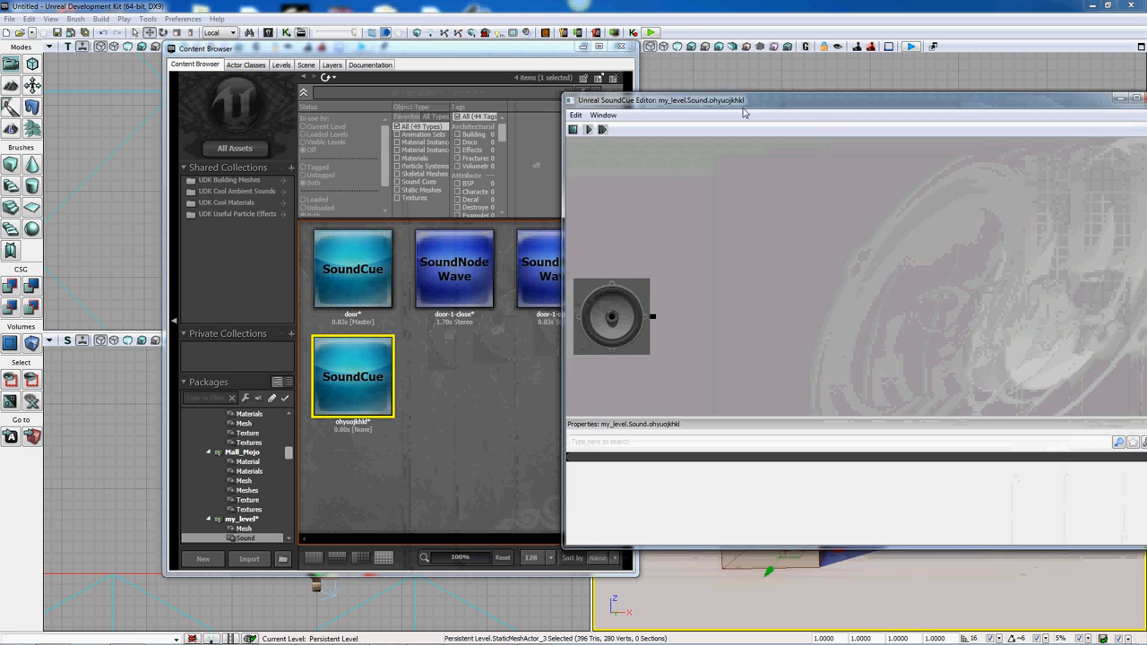
- Add the door-1-open SoundNodeWave to the new SoundCue and connect it to the speaker node
{"action": "left_click", "coordinate": [559, 269]}
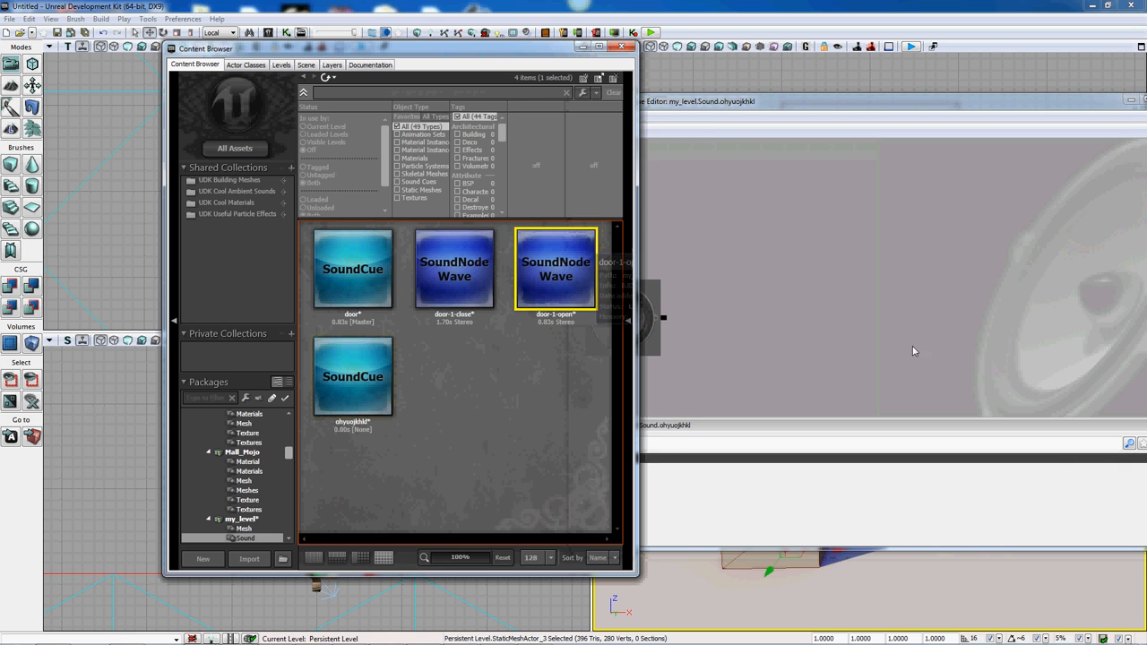
{"action": "left_click", "coordinate": [808, 309]}
{"action": "left_click_drag", "start_coordinate": [809, 309], "coordinate": [820, 285]}
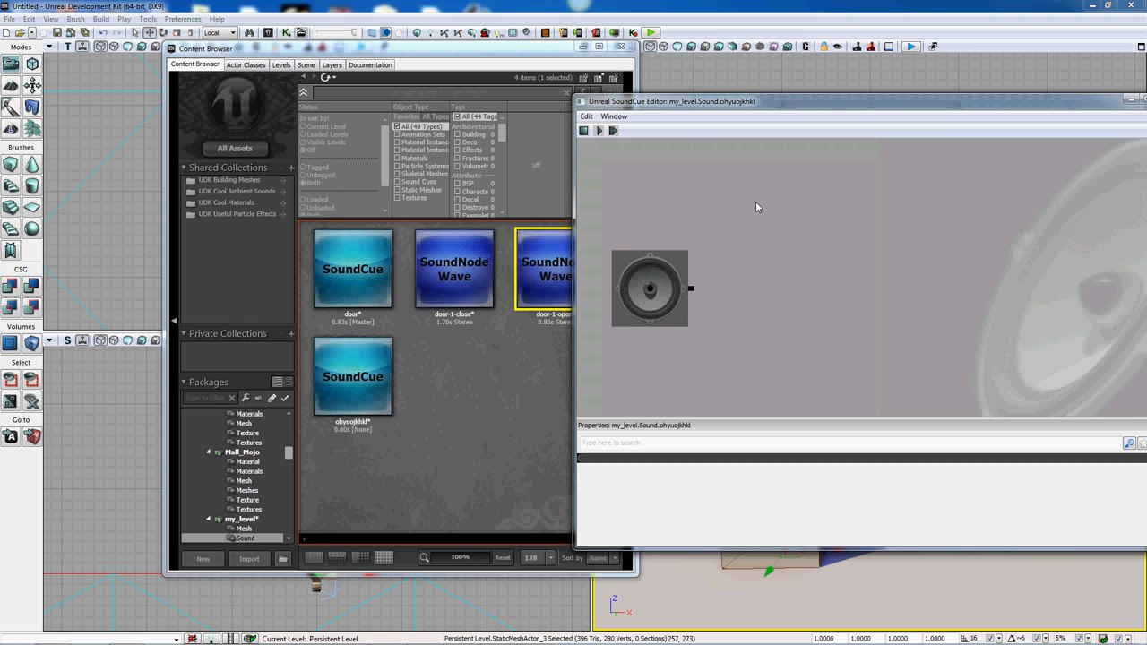
{"action": "left_click_drag", "start_coordinate": [814, 243], "coordinate": [764, 254]}
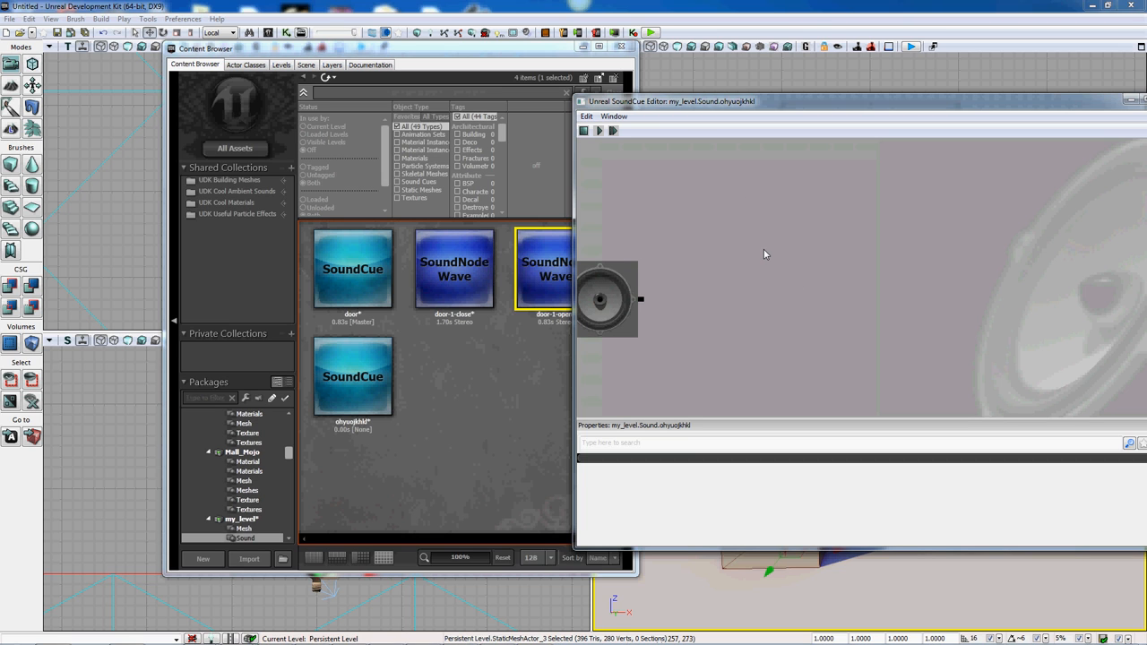
{"action": "right_click", "coordinate": [725, 279]}
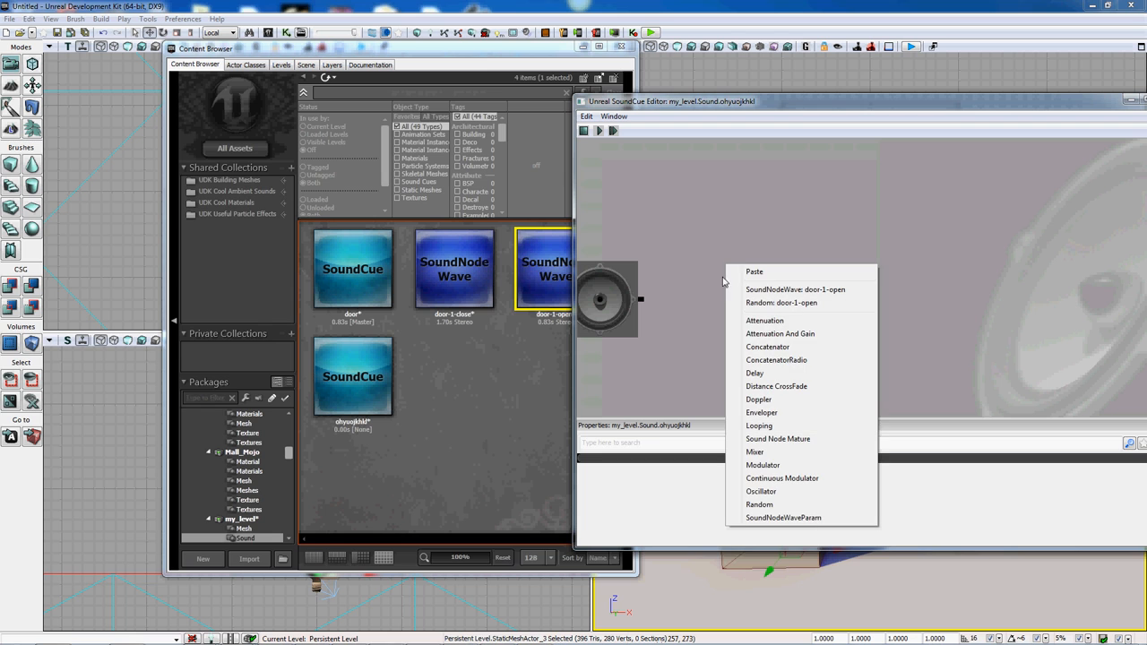
{"action": "left_click", "coordinate": [776, 291]}
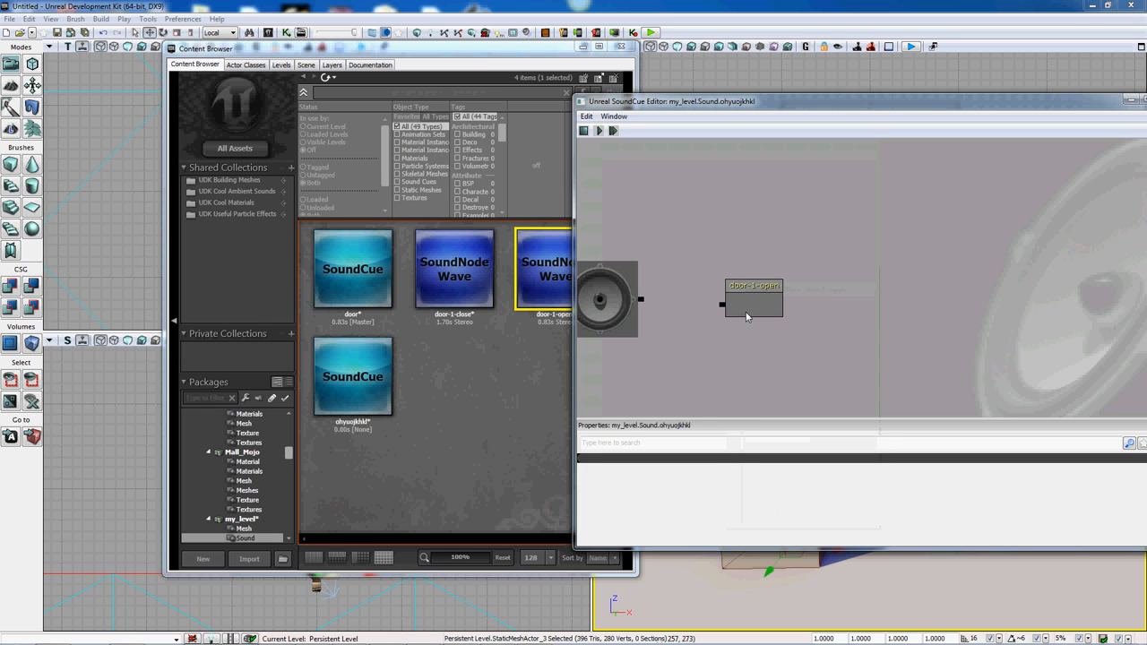
{"action": "left_click", "coordinate": [645, 303]}
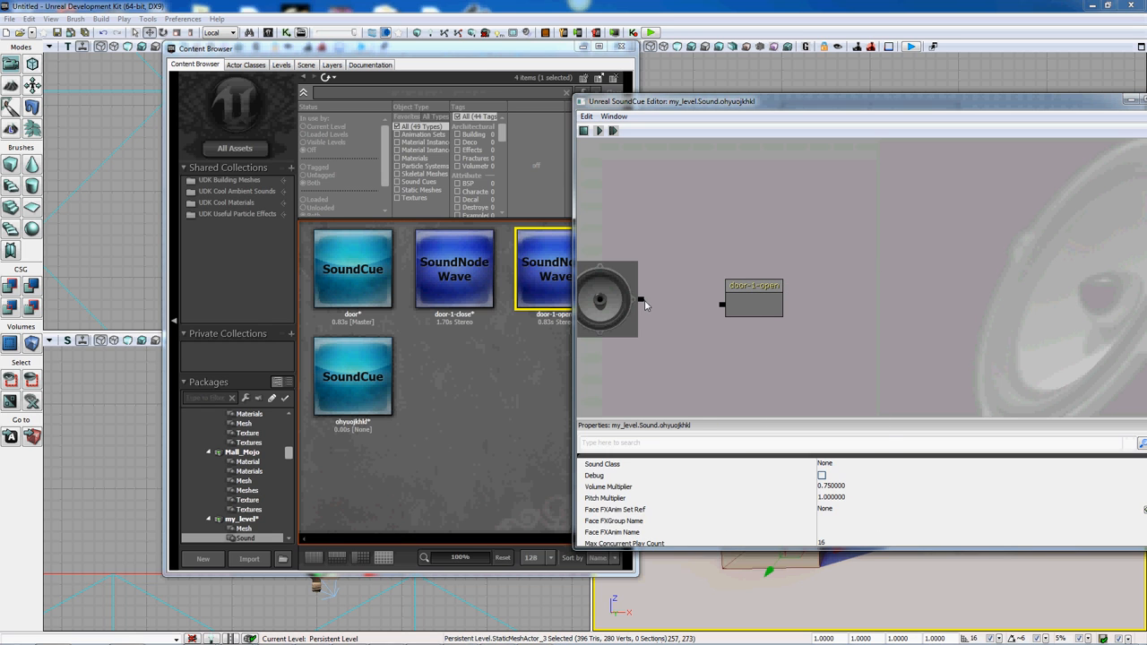
{"action": "left_click_drag", "start_coordinate": [679, 297], "coordinate": [723, 307]}
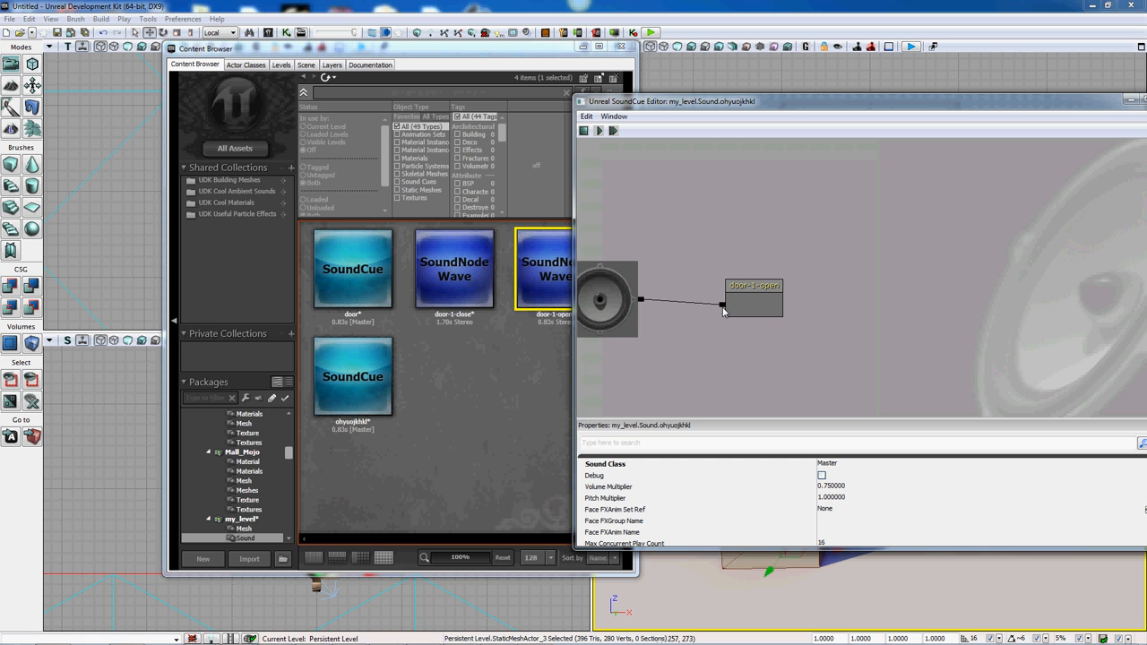
- Close the SoundCue Editor and delete the ohyuojkhkl SoundCue, agreeing to clear the undo history
{"action": "double_click", "coordinate": [994, 101]}
{"action": "left_click", "coordinate": [939, 107]}
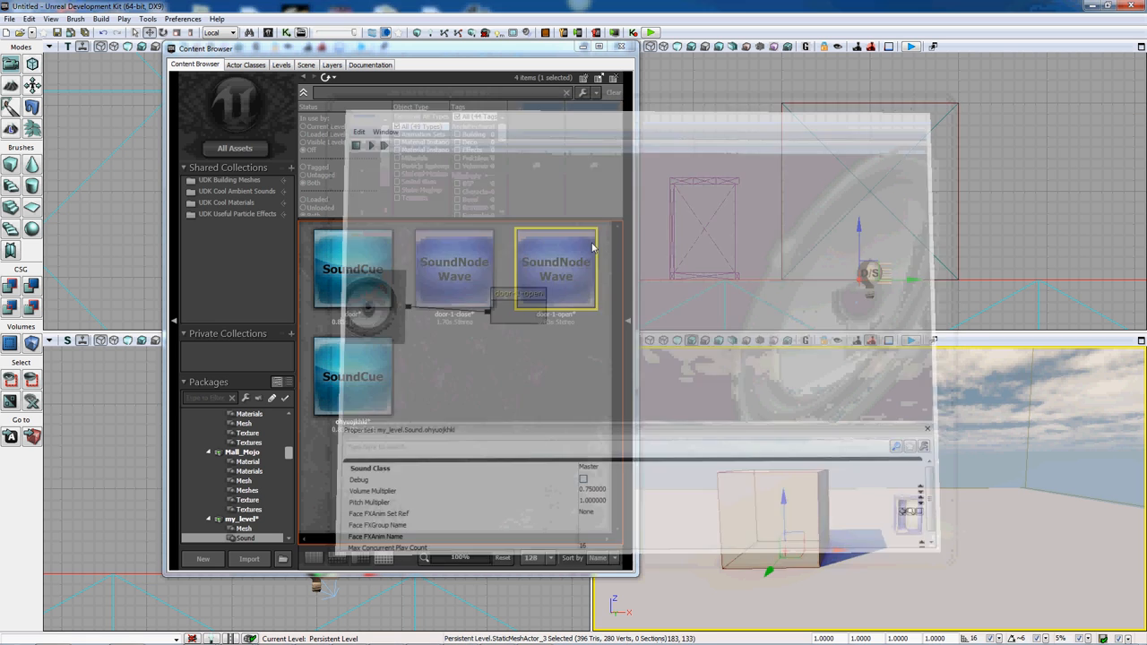
{"action": "right_click", "coordinate": [356, 401]}
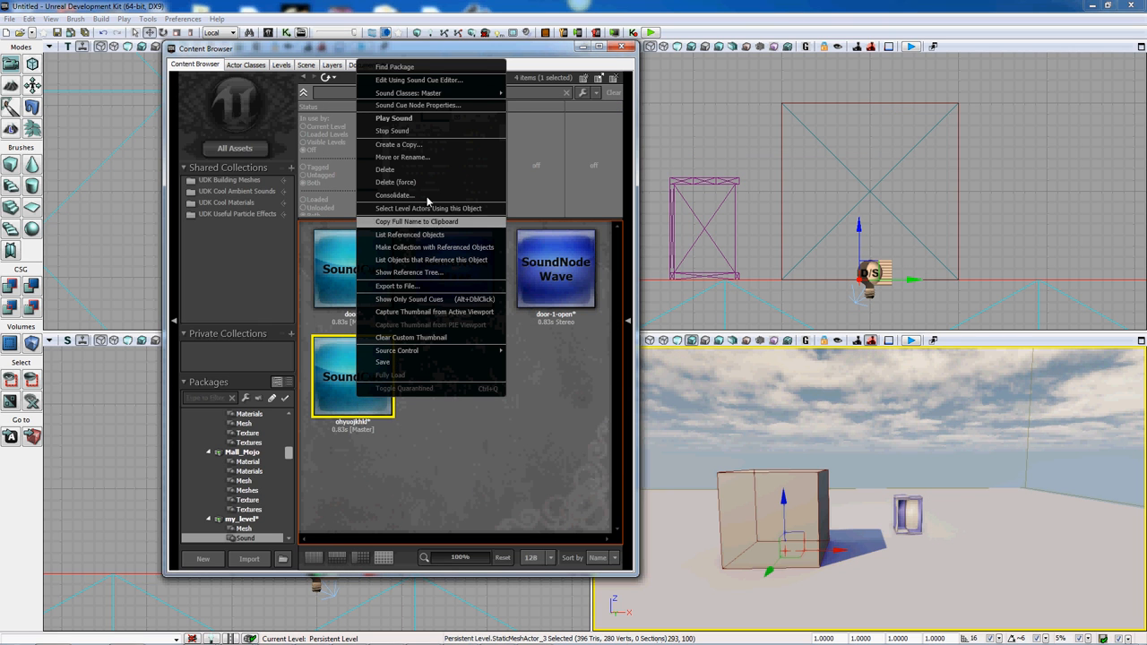
{"action": "left_click", "coordinate": [457, 171]}
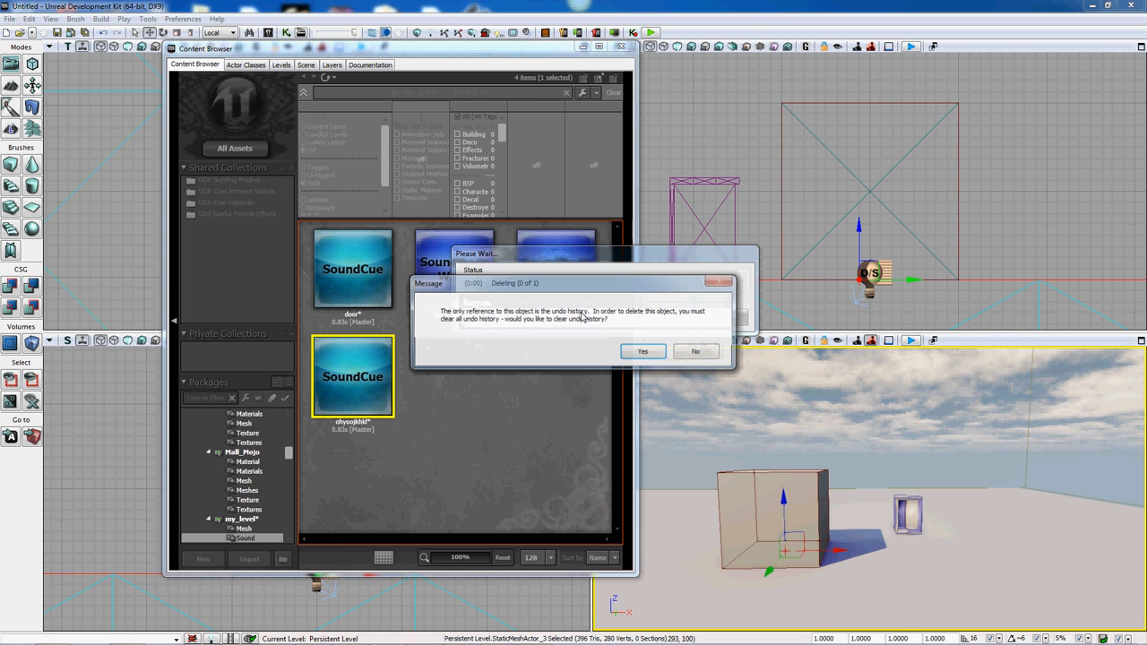
{"action": "left_click", "coordinate": [641, 350]}
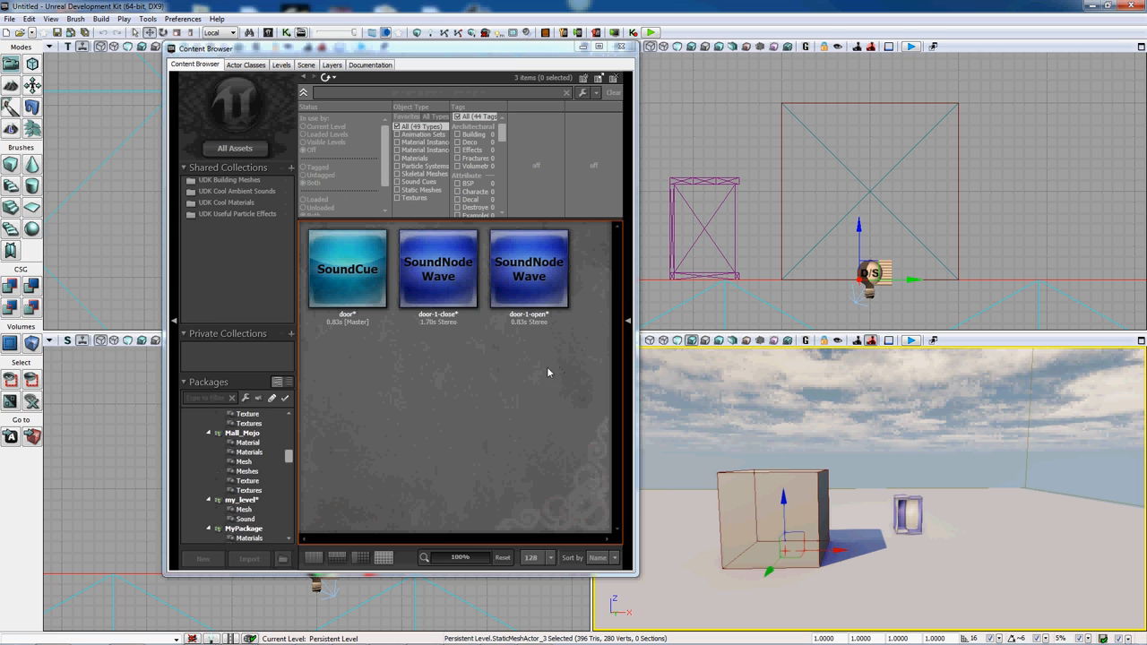
- Save the my_level package and minimize the Content Browser
{"action": "right_click", "coordinate": [275, 500]}
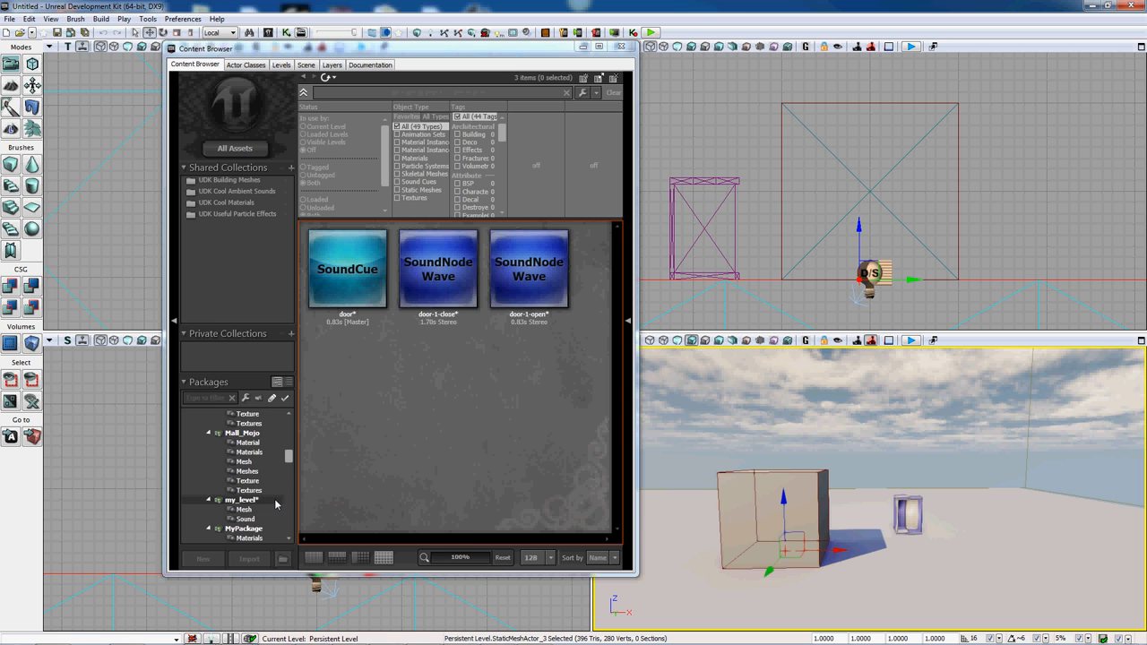
{"action": "left_click", "coordinate": [304, 508]}
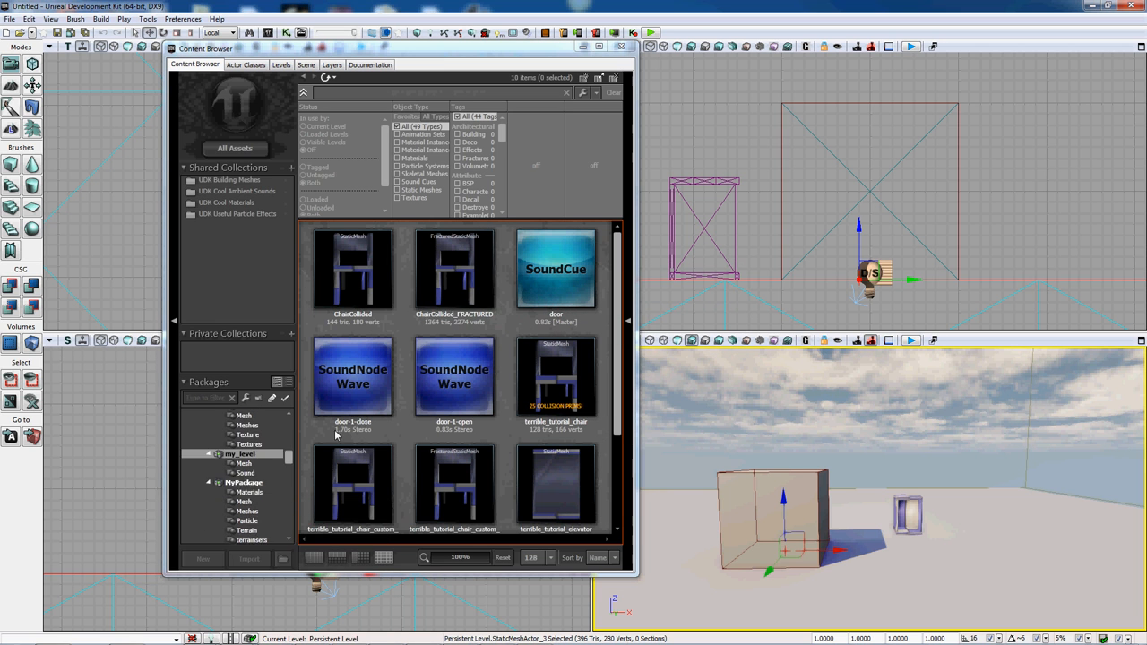
{"action": "left_click", "coordinate": [581, 46]}
- Open the elevator's Matinee from Kismet and add a new Director group
{"action": "left_click", "coordinate": [286, 33]}
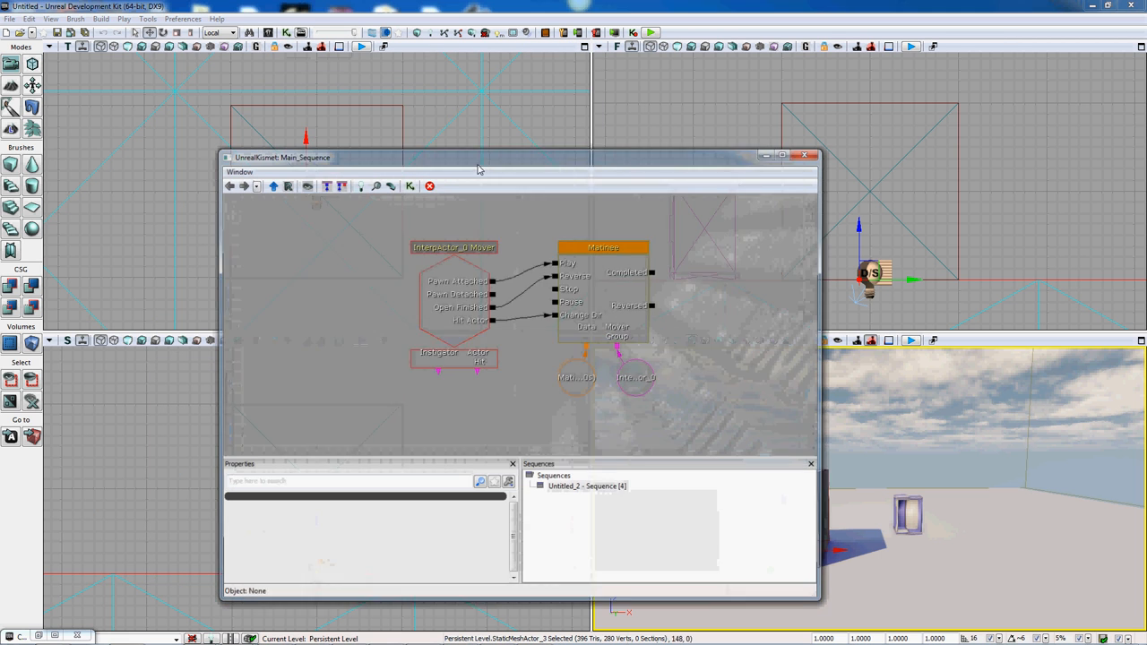
{"action": "double_click", "coordinate": [588, 294]}
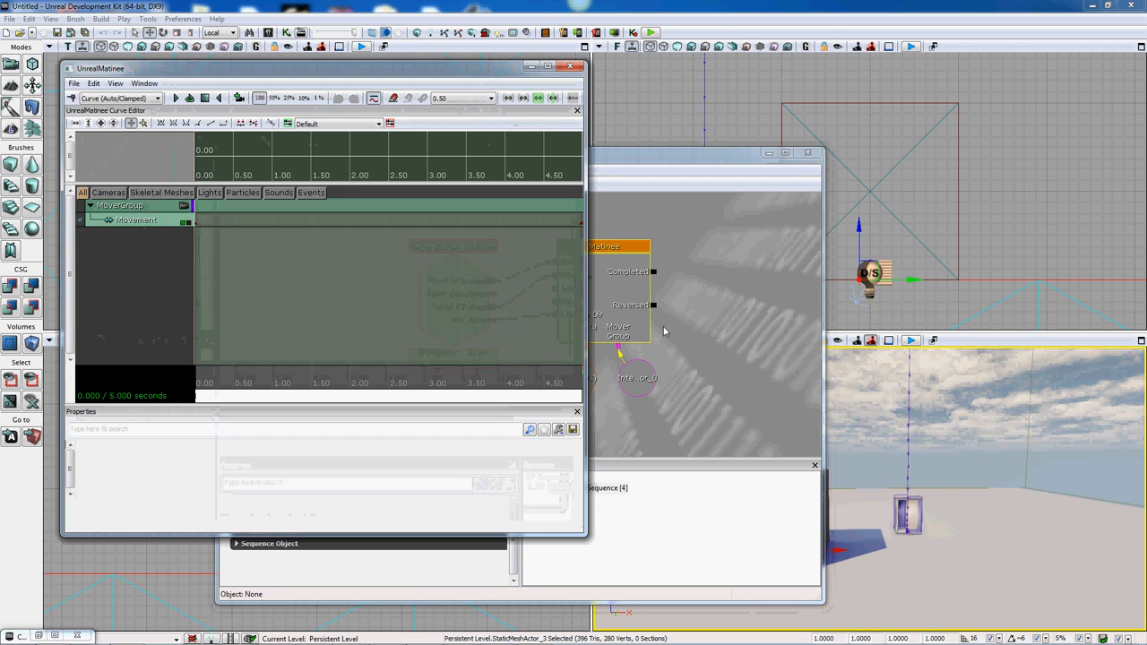
{"action": "right_click", "coordinate": [149, 280]}
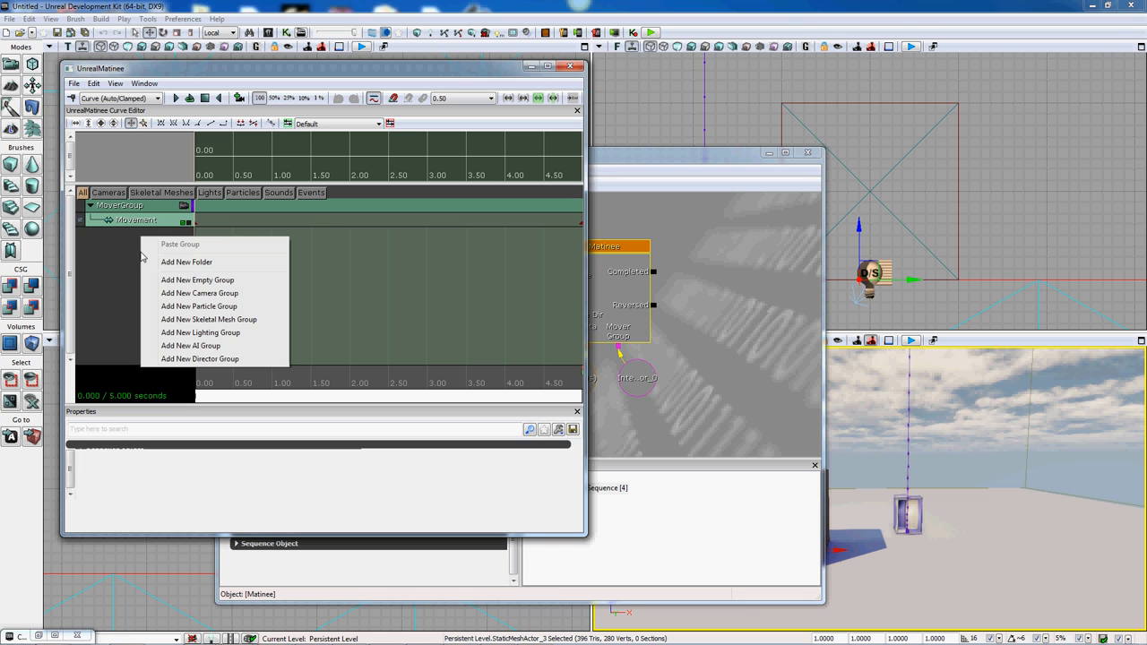
{"action": "left_click", "coordinate": [265, 359]}
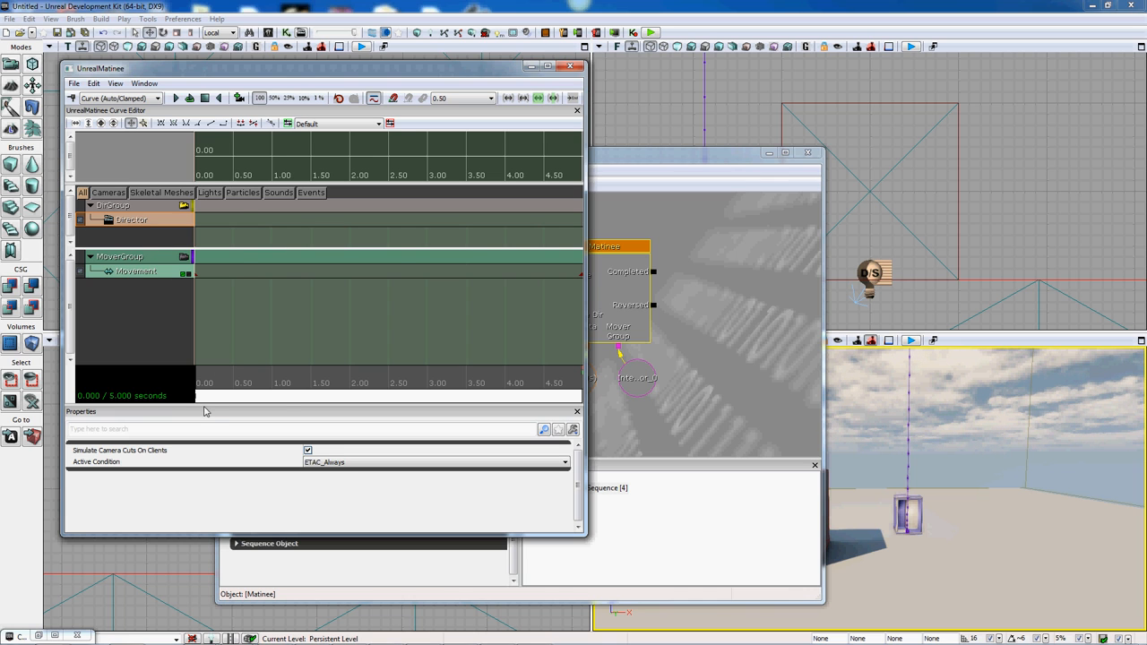
{"action": "scroll", "coordinate": [264, 387], "scroll_direction": "down", "scroll_amount": 3}
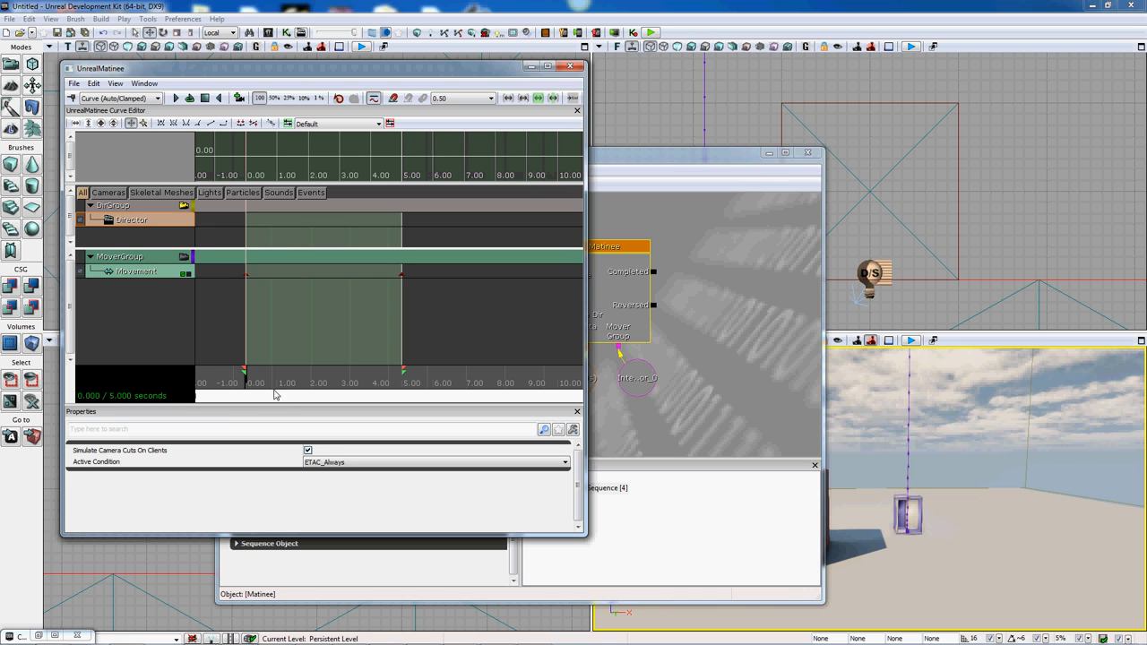
- Add a new Sound track to the Director group
{"action": "right_click", "coordinate": [152, 240]}
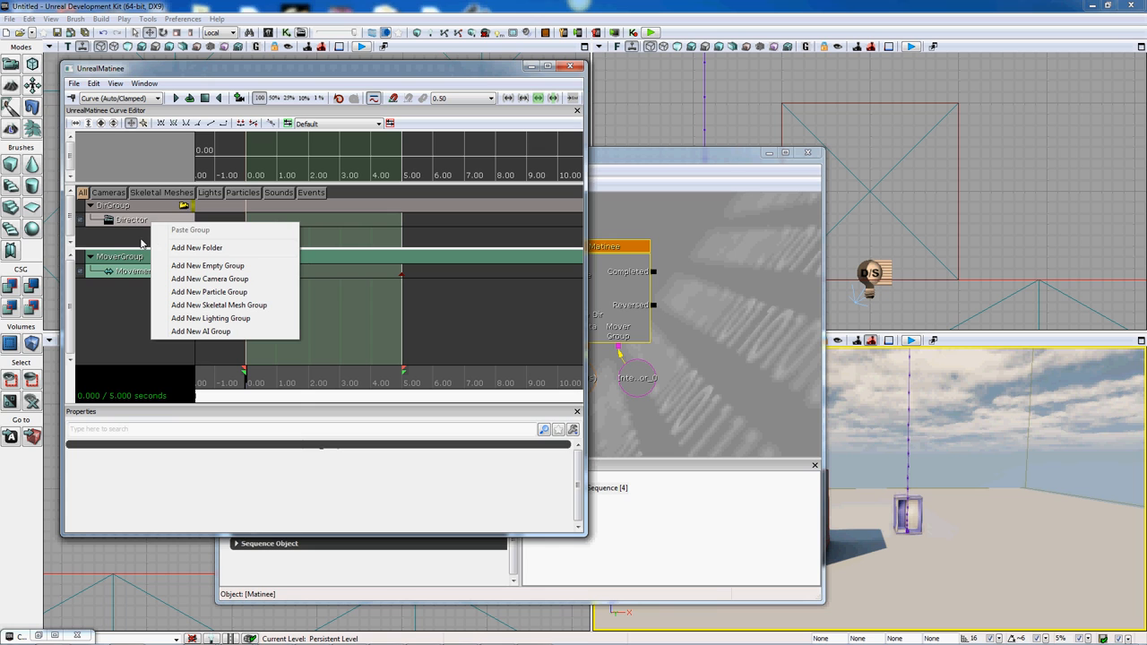
{"action": "left_click", "coordinate": [136, 206]}
{"action": "right_click", "coordinate": [136, 207]}
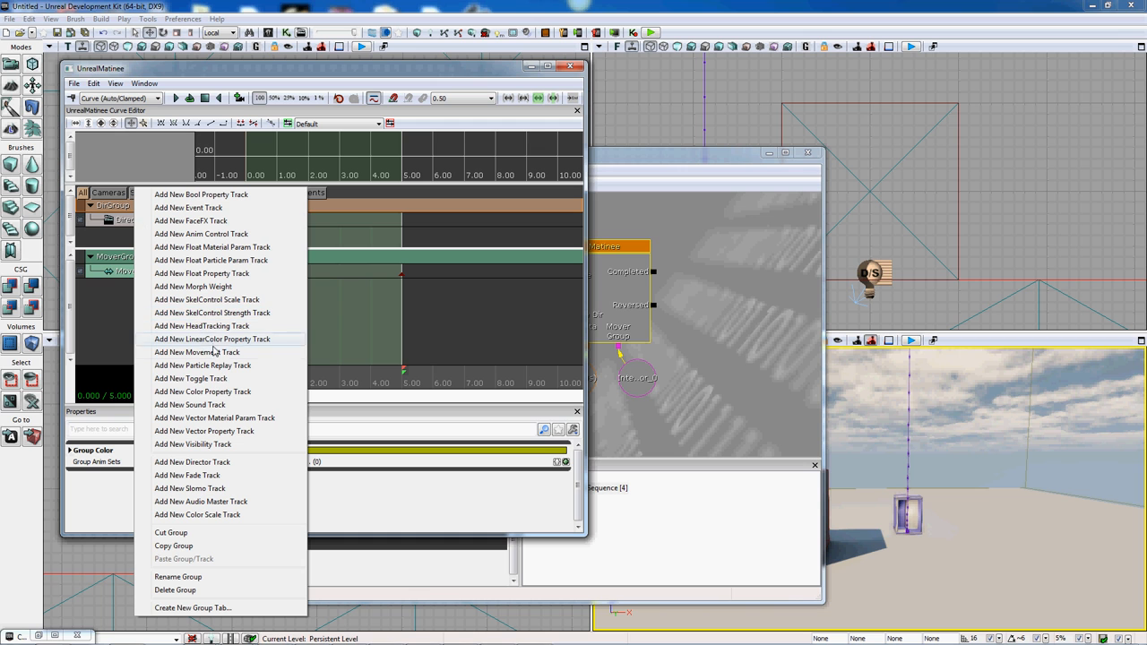
{"action": "left_click", "coordinate": [240, 406]}
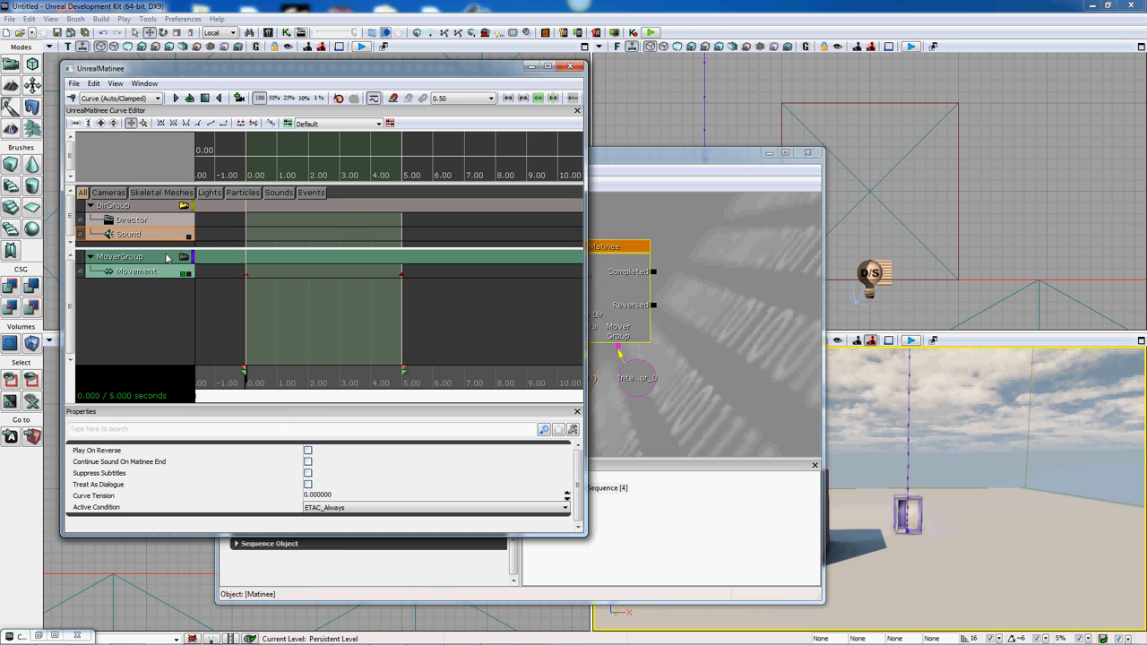
- Move Kismet out of the way, place the Content Browser beside Matinee, and select the door SoundCue
{"action": "left_click_drag", "start_coordinate": [629, 160], "coordinate": [929, 173]}
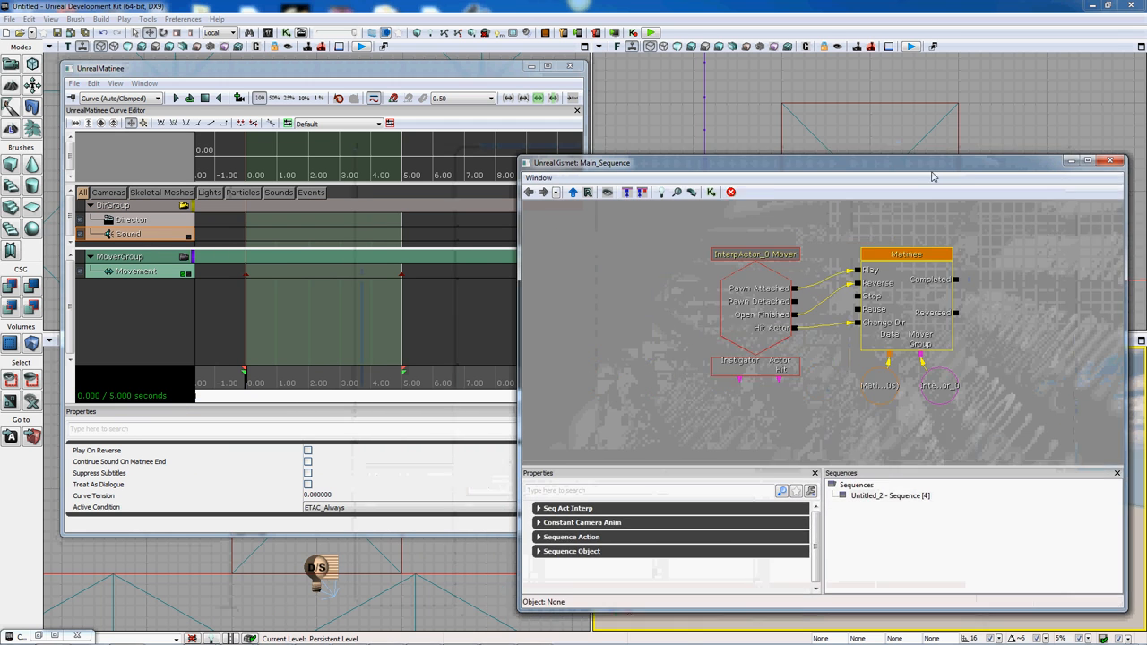
{"action": "left_click", "coordinate": [1108, 164]}
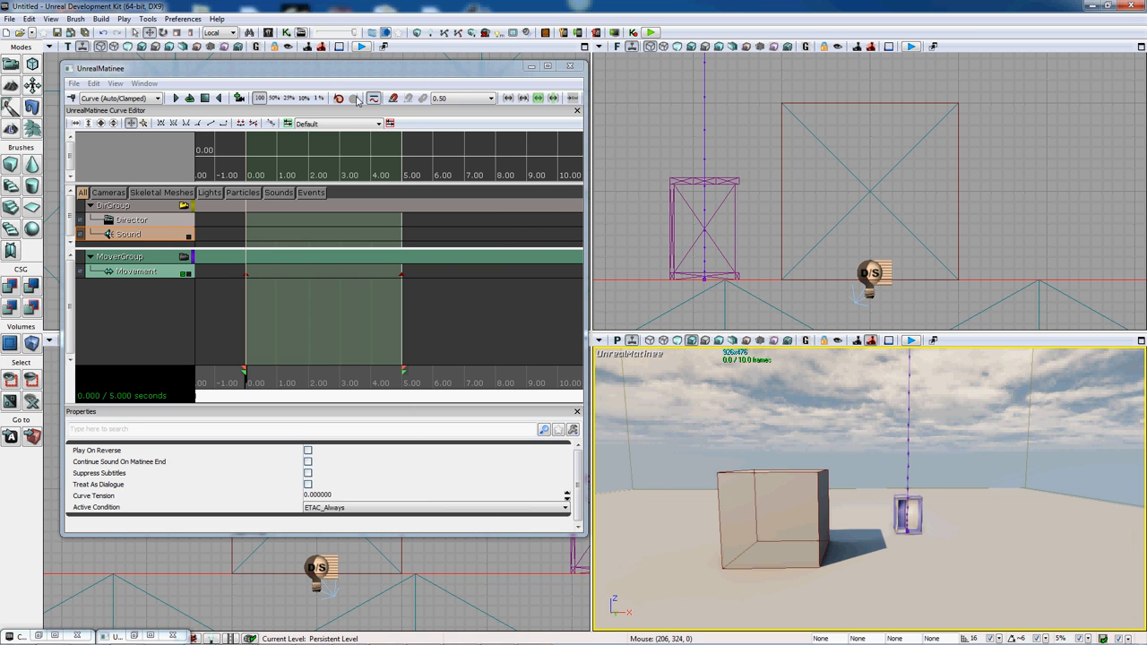
{"action": "left_click", "coordinate": [53, 636]}
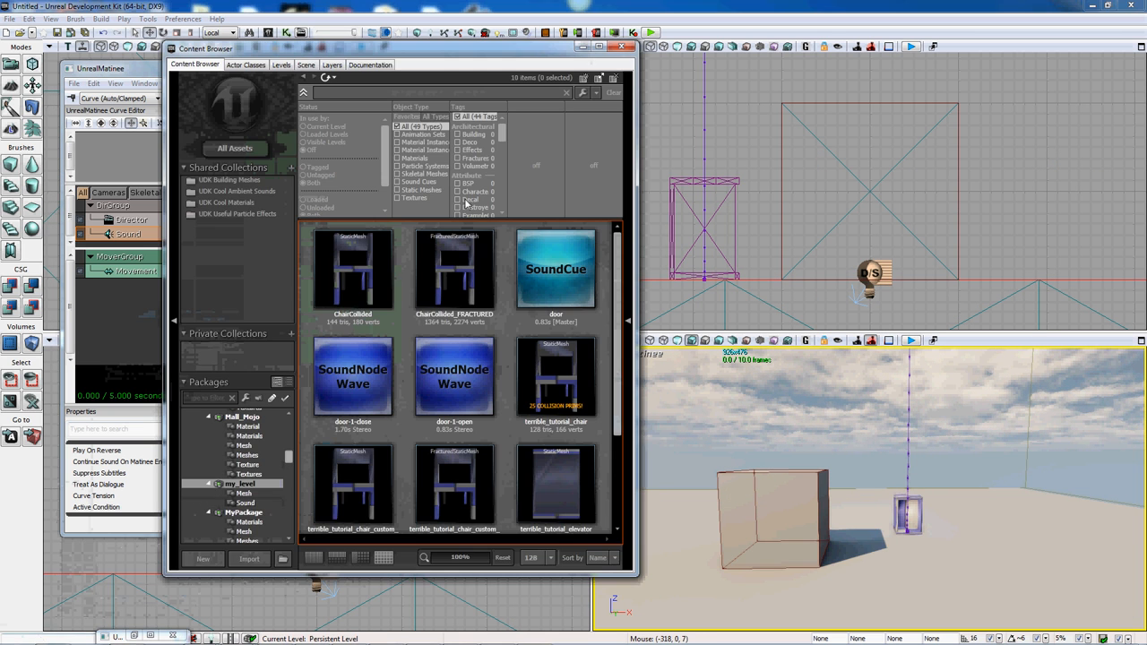
{"action": "left_click_drag", "start_coordinate": [512, 57], "coordinate": [974, 68]}
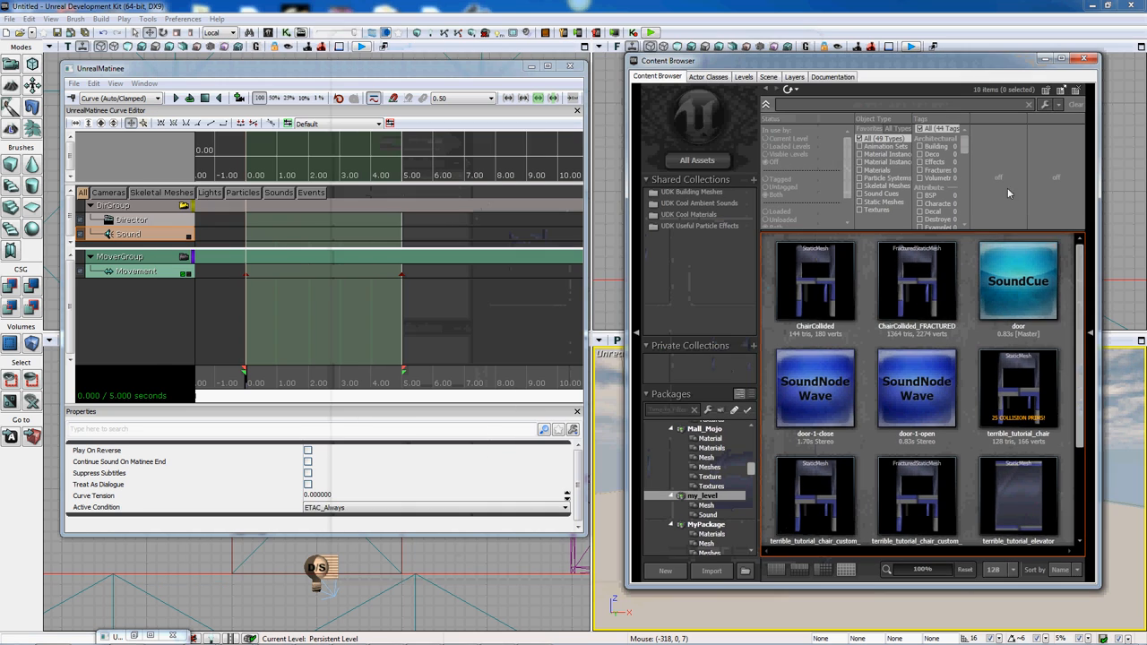
{"action": "left_click", "coordinate": [1017, 282]}
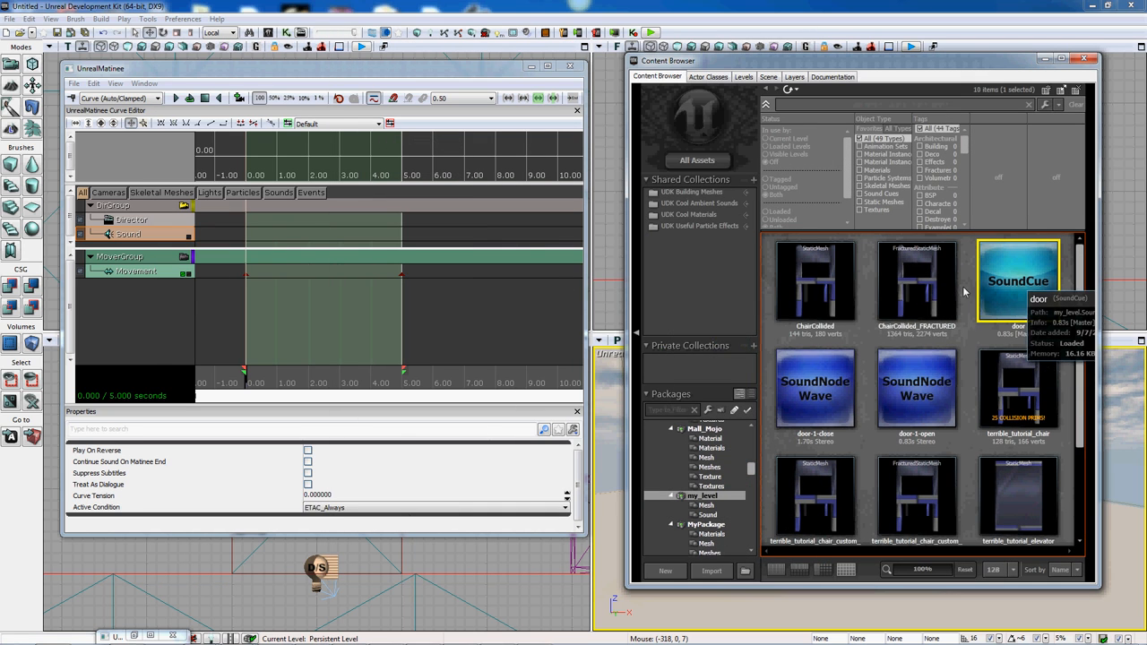
- Add a key for the door SoundCue at 0.00 s on the Sound track, then close Matinee and the Content Browser
{"action": "left_click", "coordinate": [241, 236]}
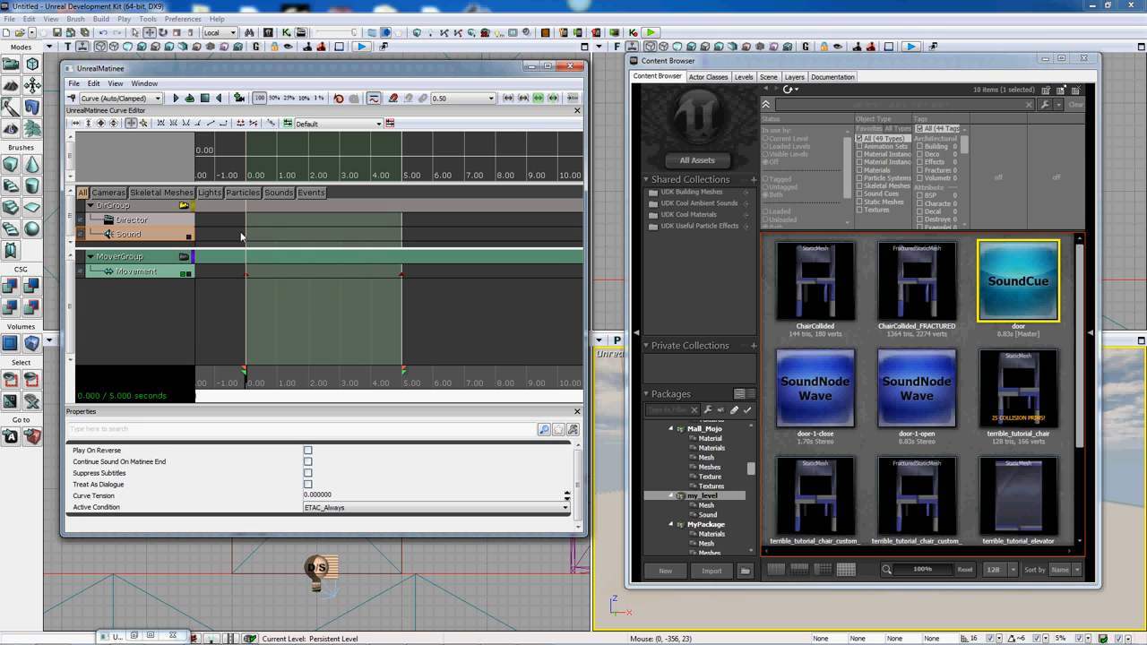
{"action": "key", "text": "Return"}
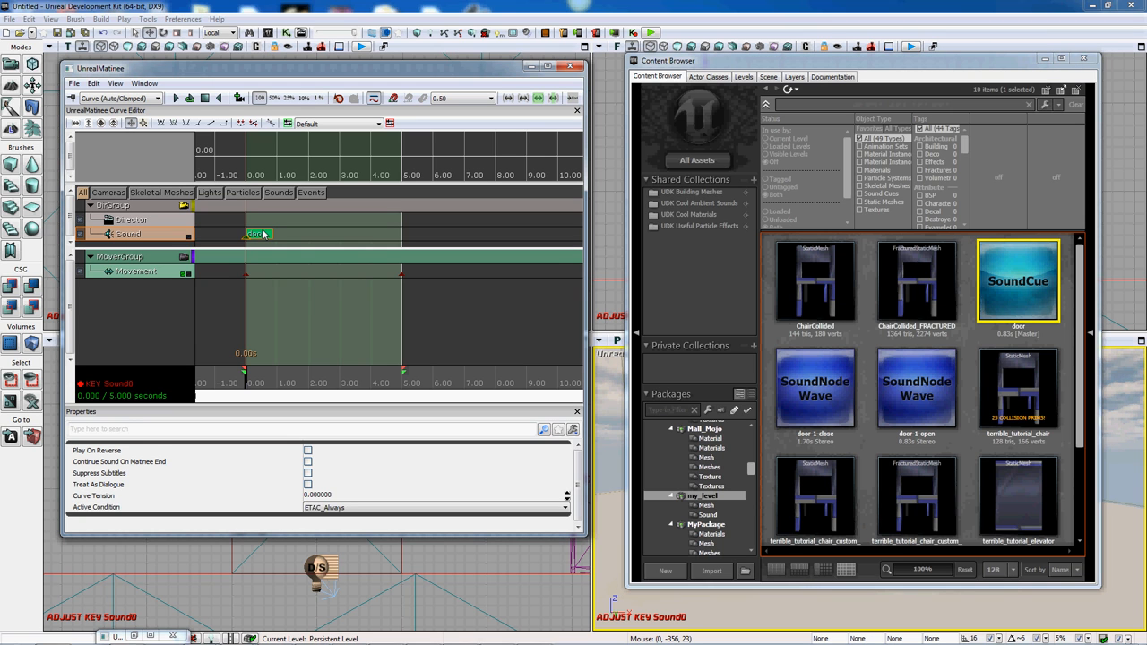
{"action": "left_click", "coordinate": [570, 65]}
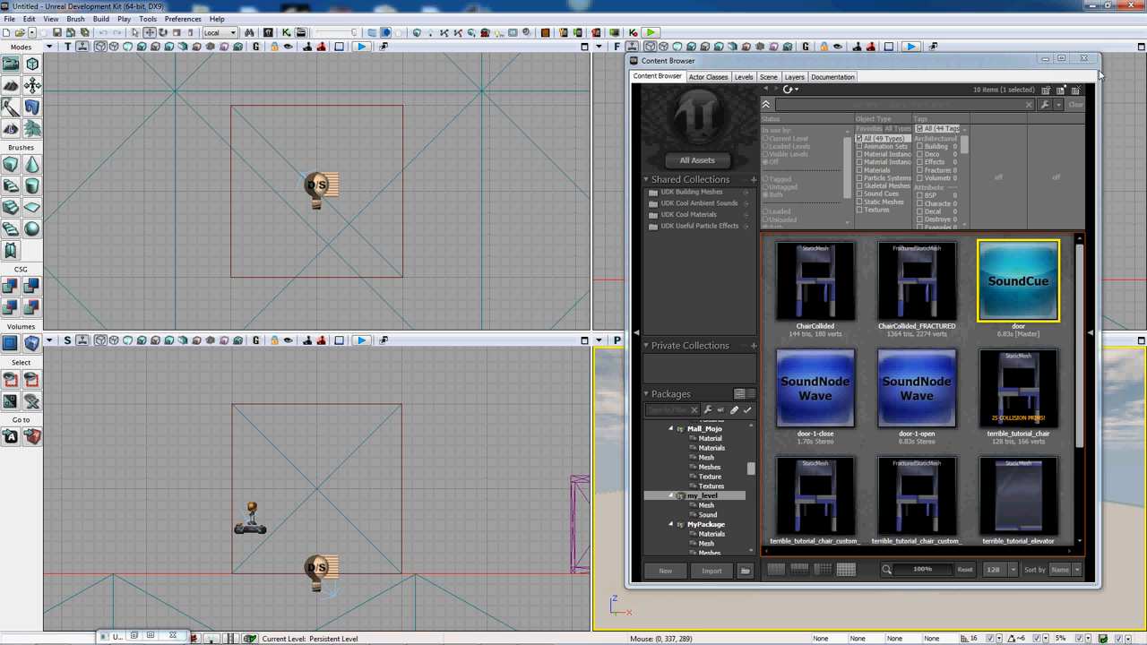
{"action": "left_click", "coordinate": [1084, 59]}
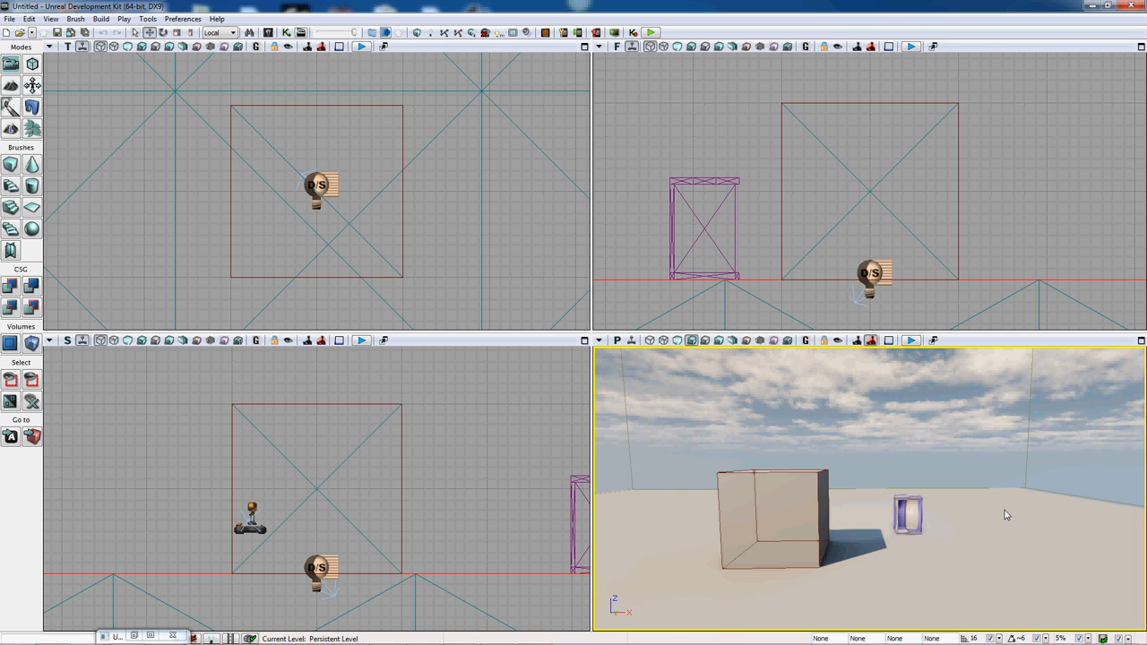
- Rebuild the level and dismiss the Map Check report
{"action": "mouse_move", "coordinate": [1004, 510]}
{"action": "left_mouse_down"}
{"action": "mouse_move", "coordinate": [1016, 404]}
{"action": "mouse_move", "coordinate": [1047, 378]}
{"action": "mouse_move", "coordinate": [1003, 522]}
{"action": "left_mouse_up"}
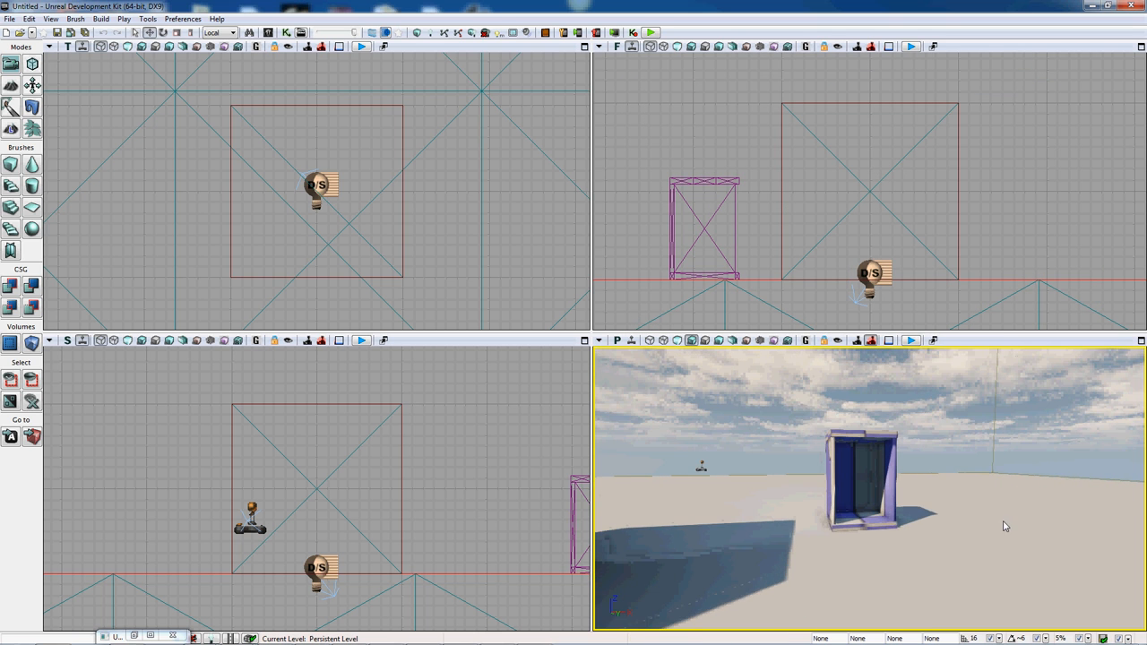
{"action": "left_click", "coordinate": [470, 33]}
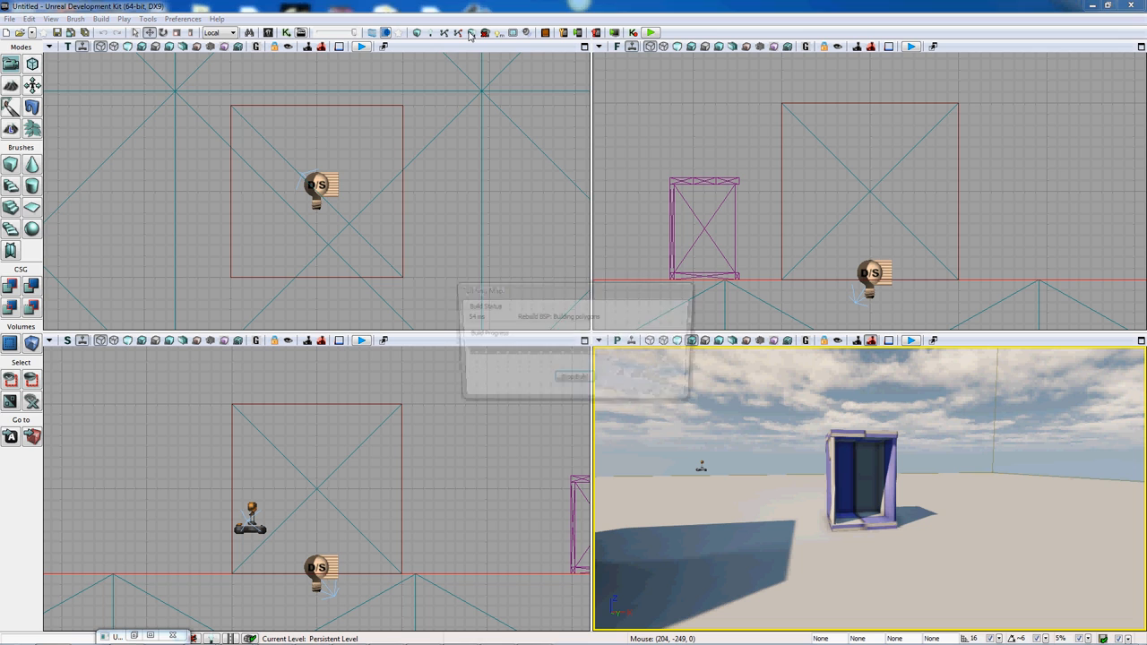
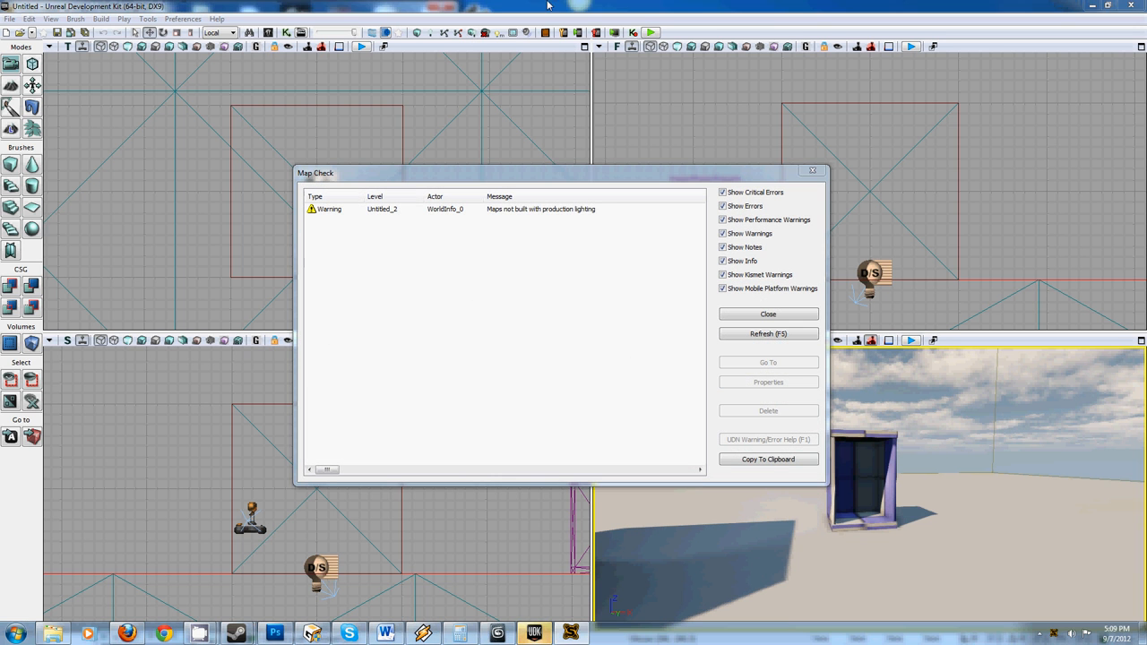
{"action": "left_click", "coordinate": [767, 314]}
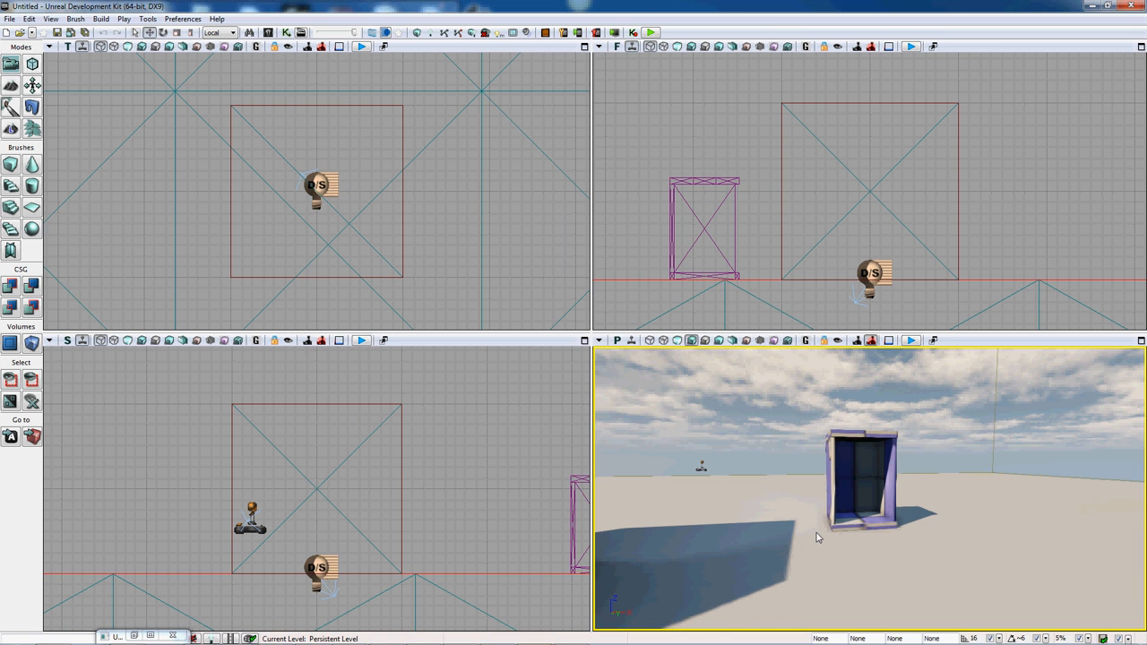
- Bring up the Content Browser and inspect the terrible_tutorial_chair_custom_collide mesh in the Static Mesh Editor, closing the editor when done
{"action": "mouse_move", "coordinate": [819, 537]}
{"action": "left_mouse_down"}
{"action": "mouse_move", "coordinate": [834, 469]}
{"action": "mouse_move", "coordinate": [823, 541]}
{"action": "left_mouse_up"}
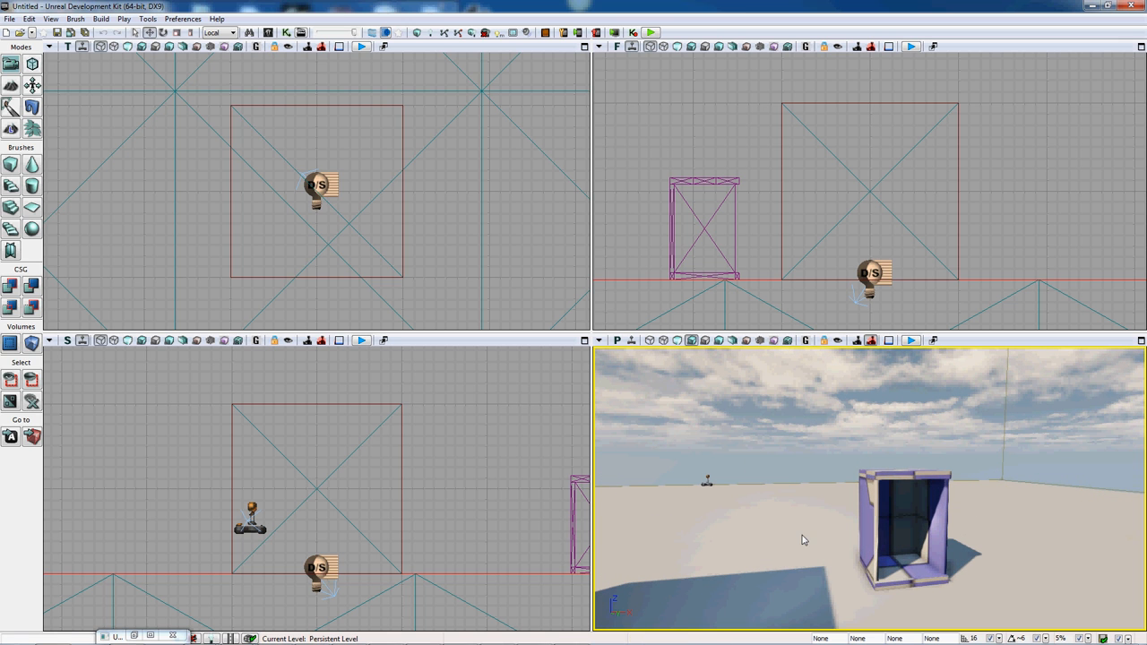
{"action": "left_click", "coordinate": [267, 32]}
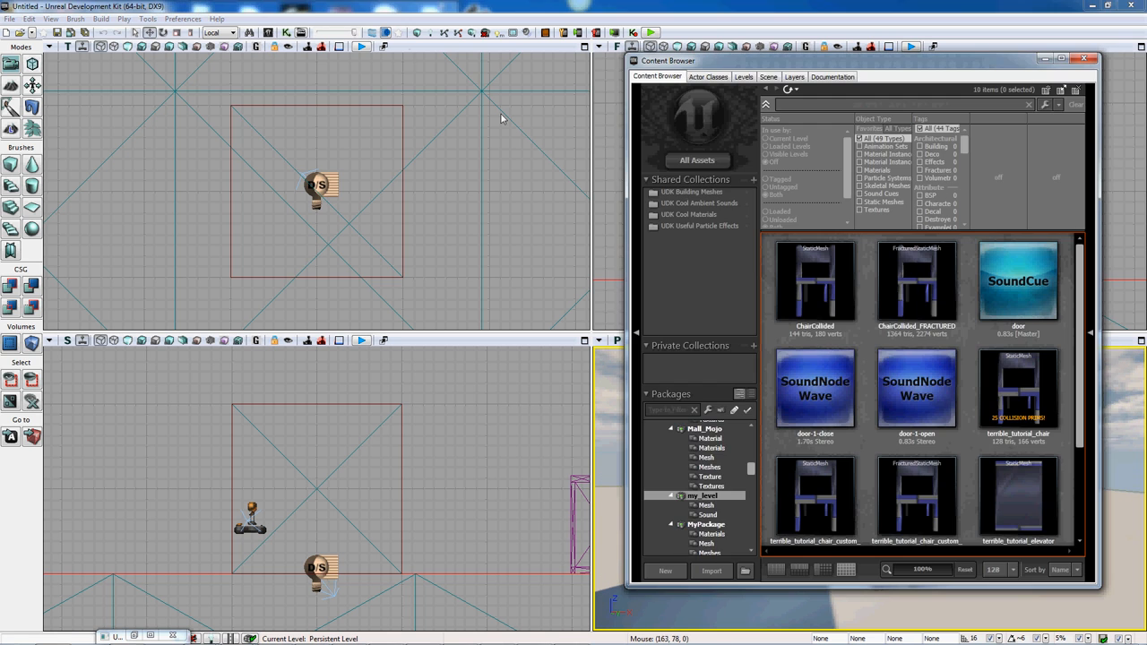
{"action": "scroll", "coordinate": [923, 466], "scroll_direction": "down", "scroll_amount": 2}
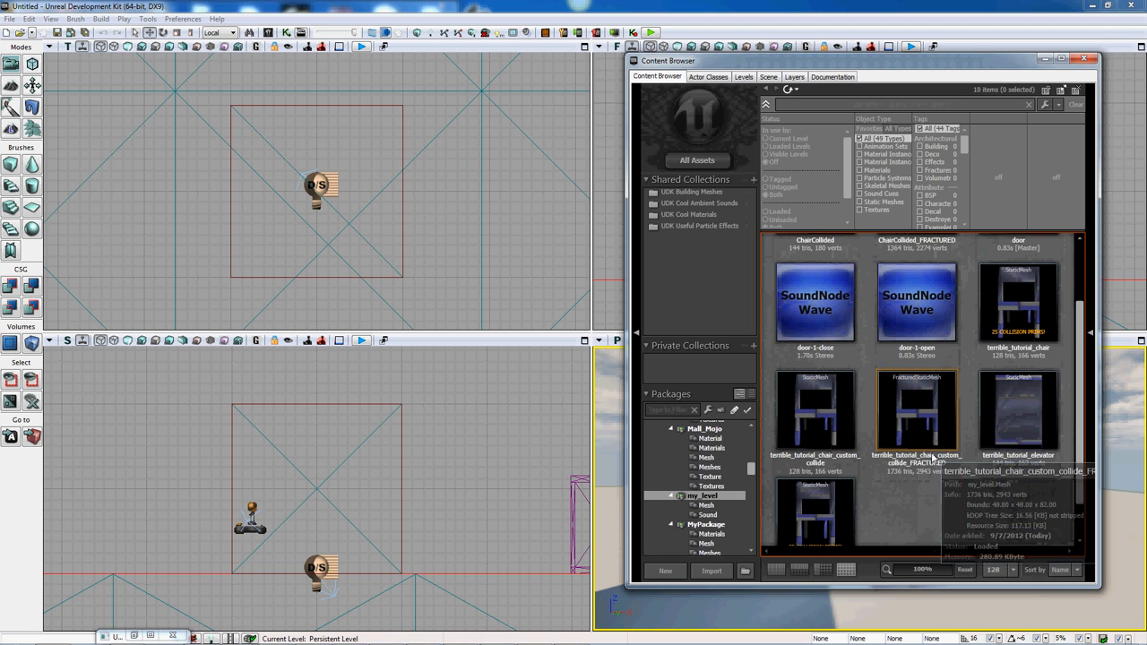
{"action": "scroll", "coordinate": [932, 458], "scroll_direction": "down", "scroll_amount": 1}
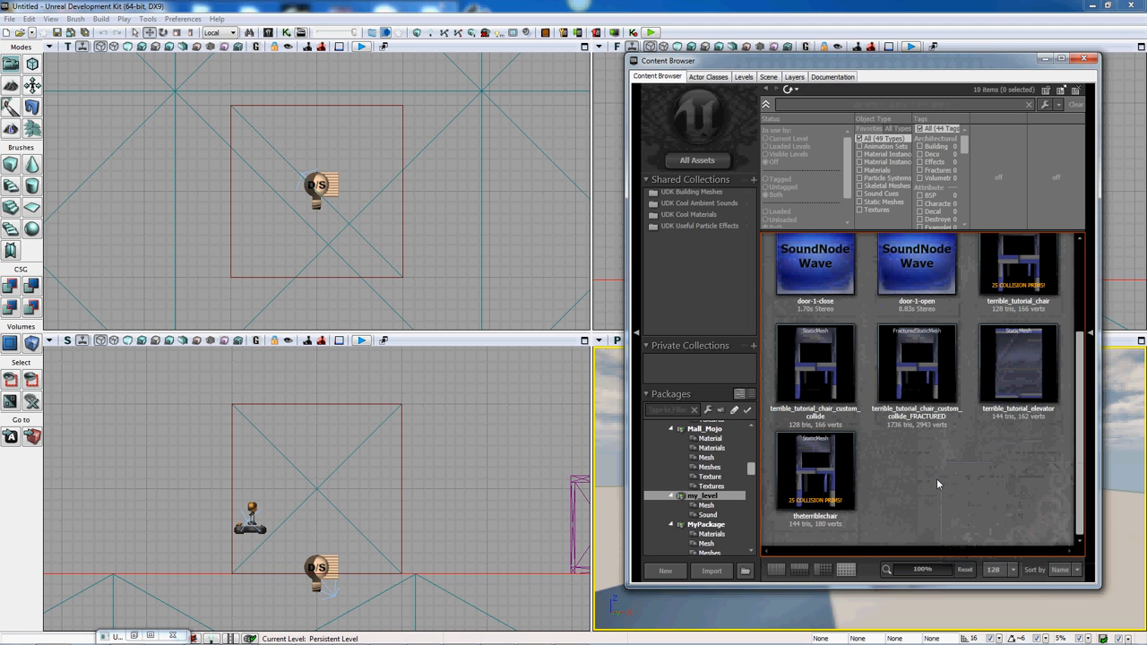
{"action": "left_click", "coordinate": [823, 346]}
{"action": "scroll", "coordinate": [957, 455], "scroll_direction": "up", "scroll_amount": 1}
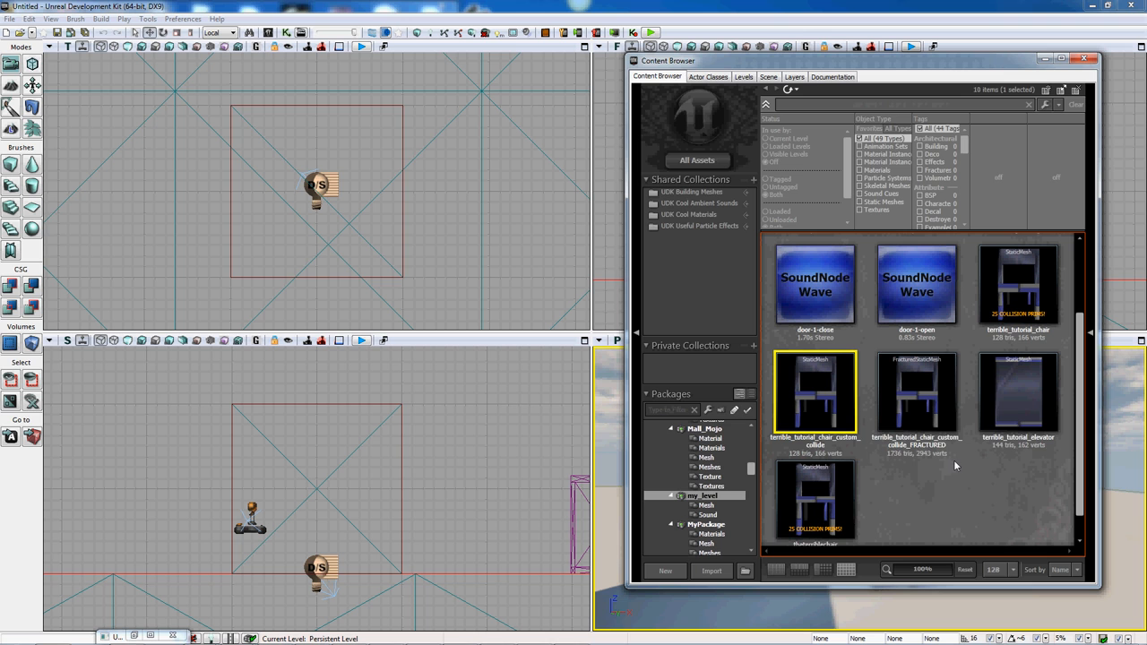
{"action": "double_click", "coordinate": [809, 374]}
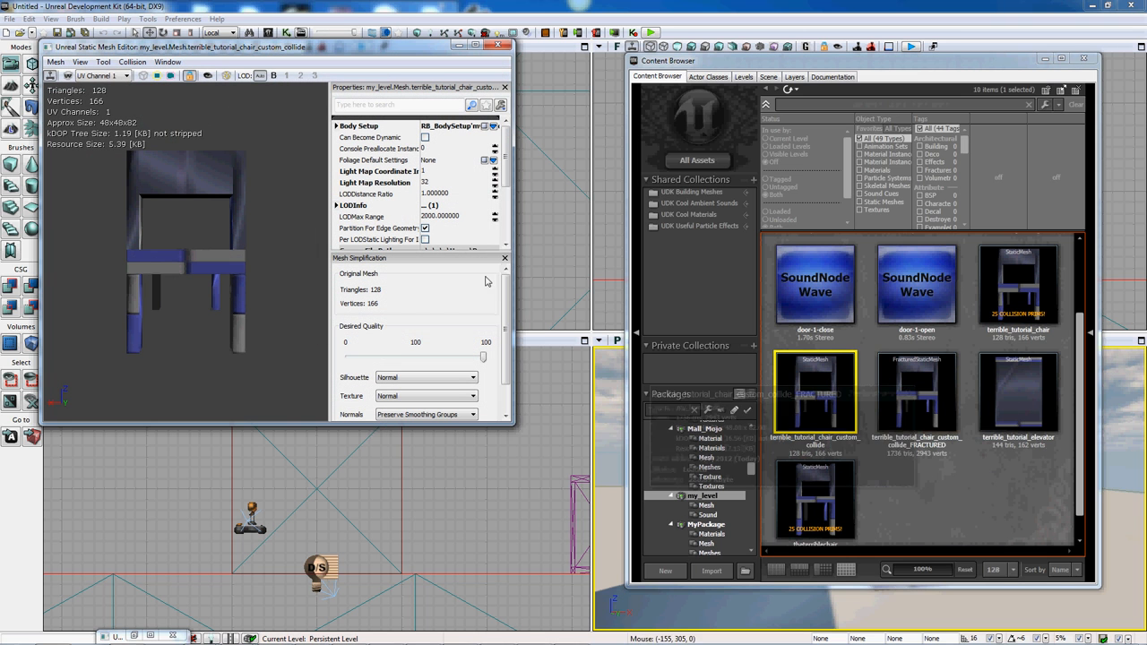
{"action": "mouse_move", "coordinate": [319, 220]}
{"action": "left_mouse_down"}
{"action": "mouse_move", "coordinate": [269, 233]}
{"action": "mouse_move", "coordinate": [312, 219]}
{"action": "left_mouse_up"}
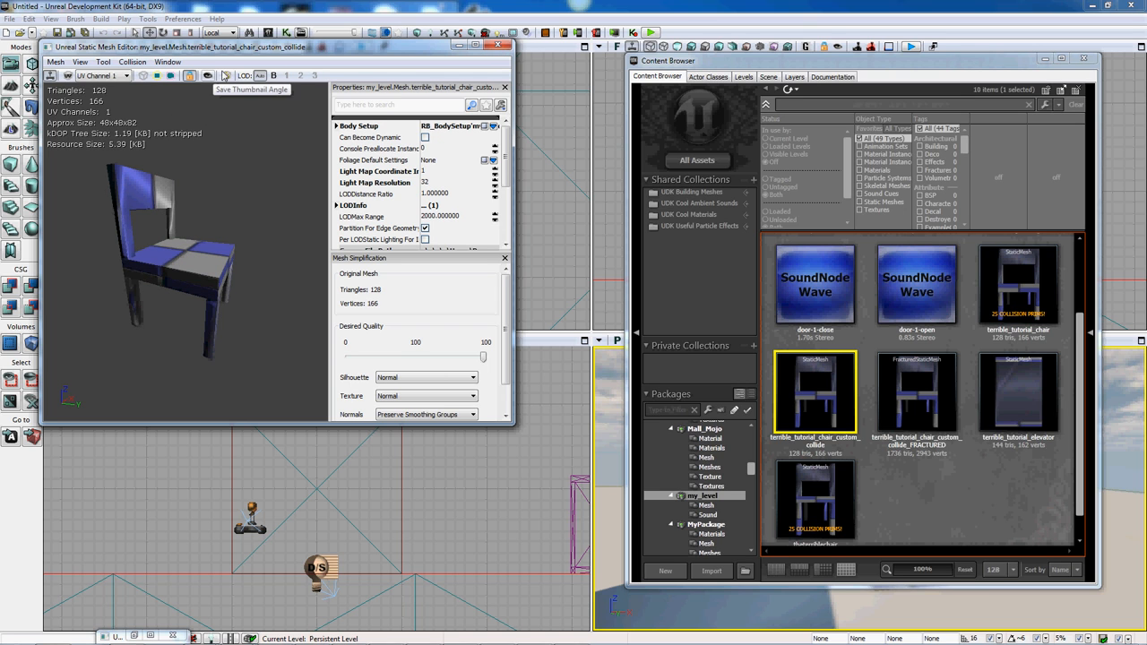
{"action": "left_click", "coordinate": [498, 44]}
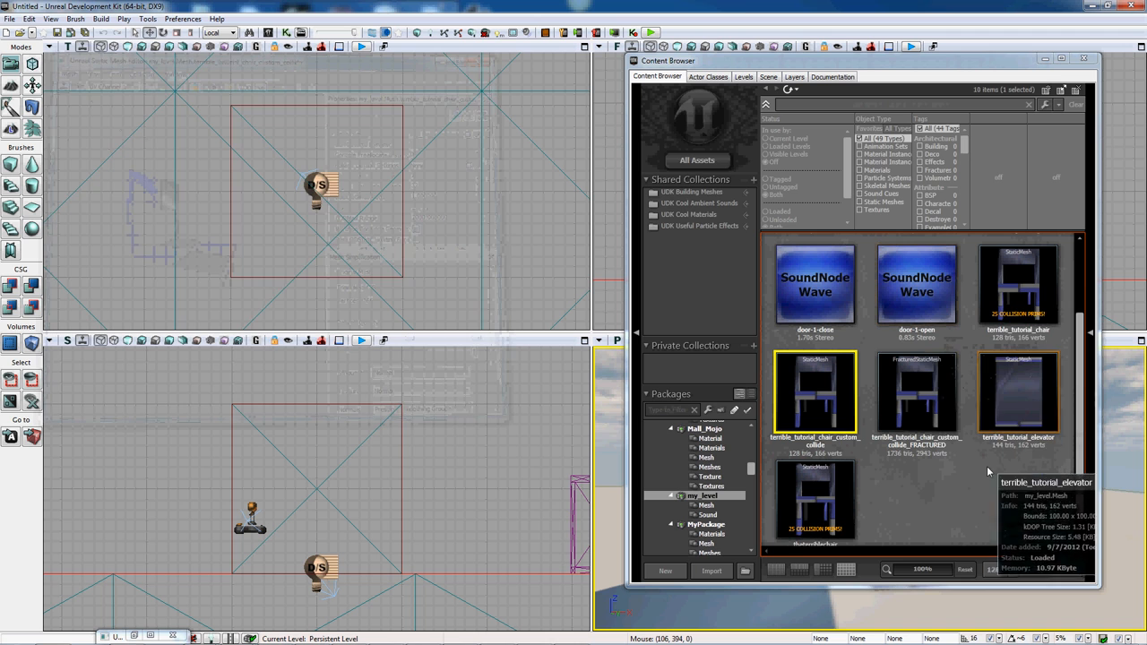
- Open terrible_tutorial_chair in the Static Mesh Editor and generate 68 chunks with the Fracture Tool
{"action": "double_click", "coordinate": [1023, 289]}
{"action": "left_click_drag", "start_coordinate": [259, 172], "coordinate": [276, 141]}
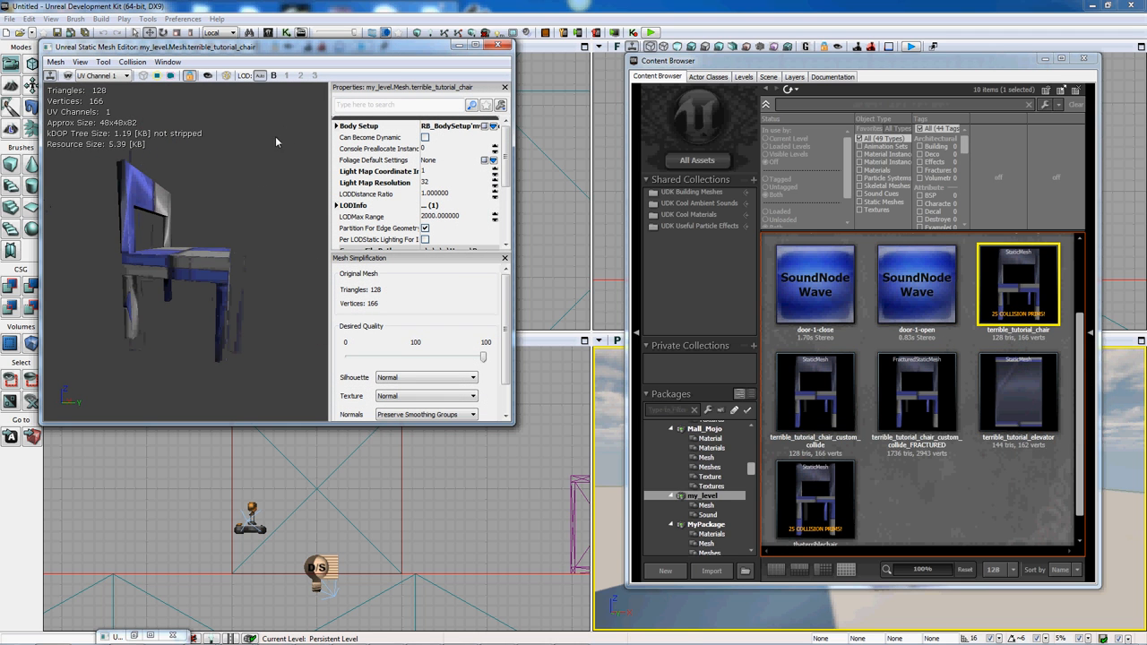
{"action": "left_click", "coordinate": [227, 76]}
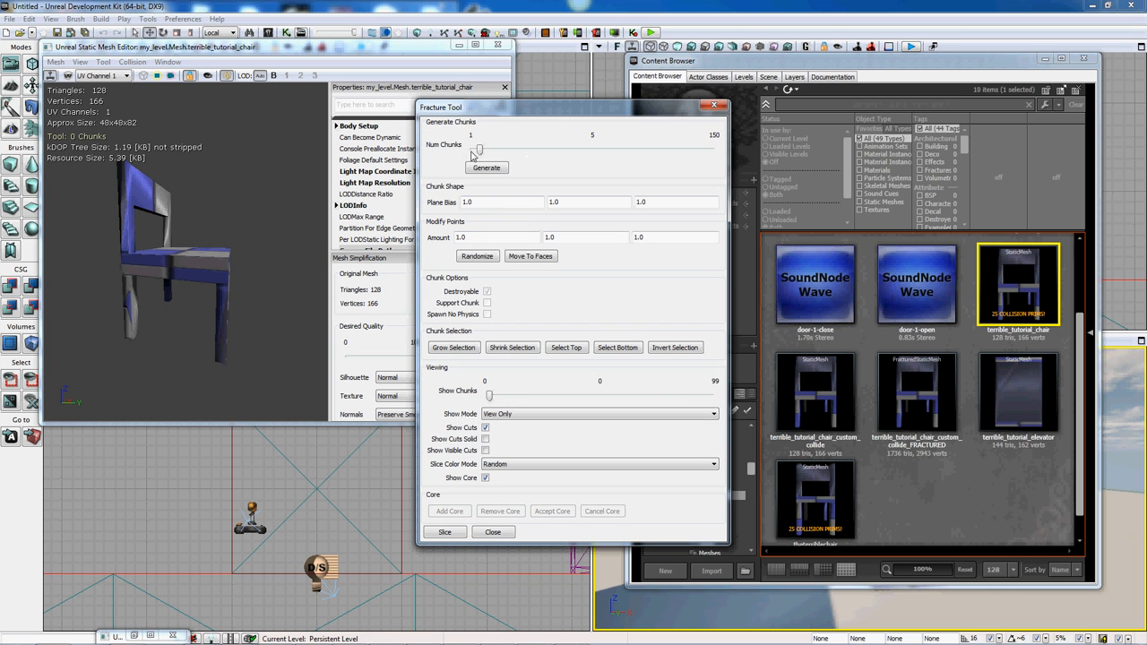
{"action": "left_click_drag", "start_coordinate": [480, 154], "coordinate": [581, 160]}
{"action": "left_click", "coordinate": [489, 168]}
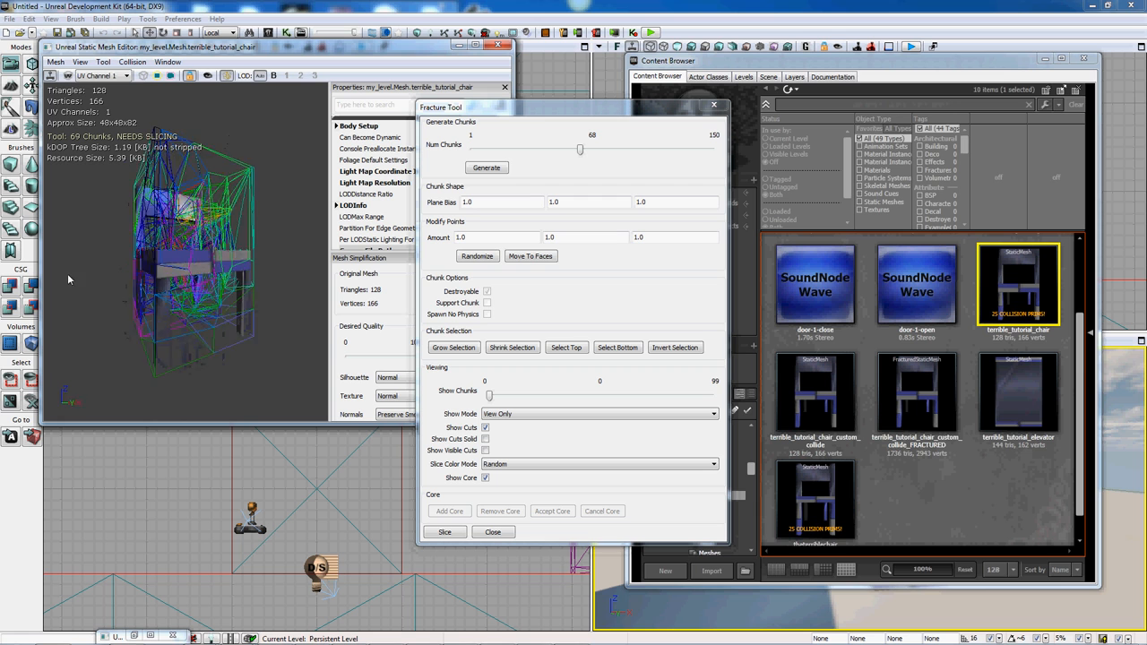
- Select the chunks around the bottom of the chair legs and enable Support Chunk for them
{"action": "left_click_drag", "start_coordinate": [67, 273], "coordinate": [250, 312]}
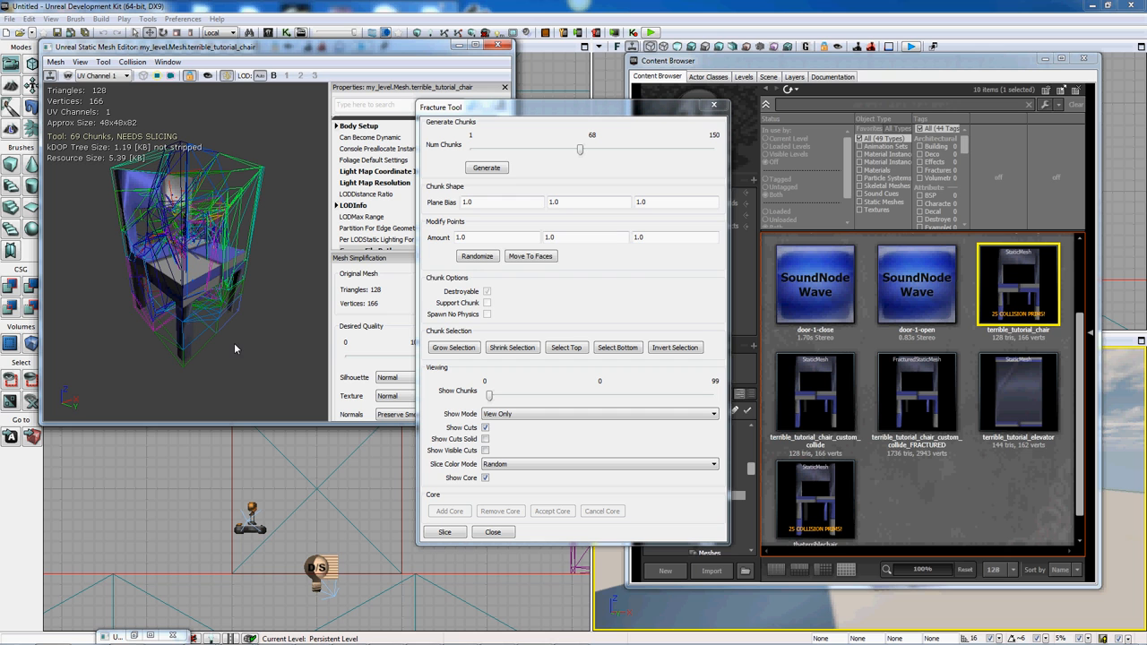
{"action": "left_click_drag", "start_coordinate": [234, 348], "coordinate": [219, 371]}
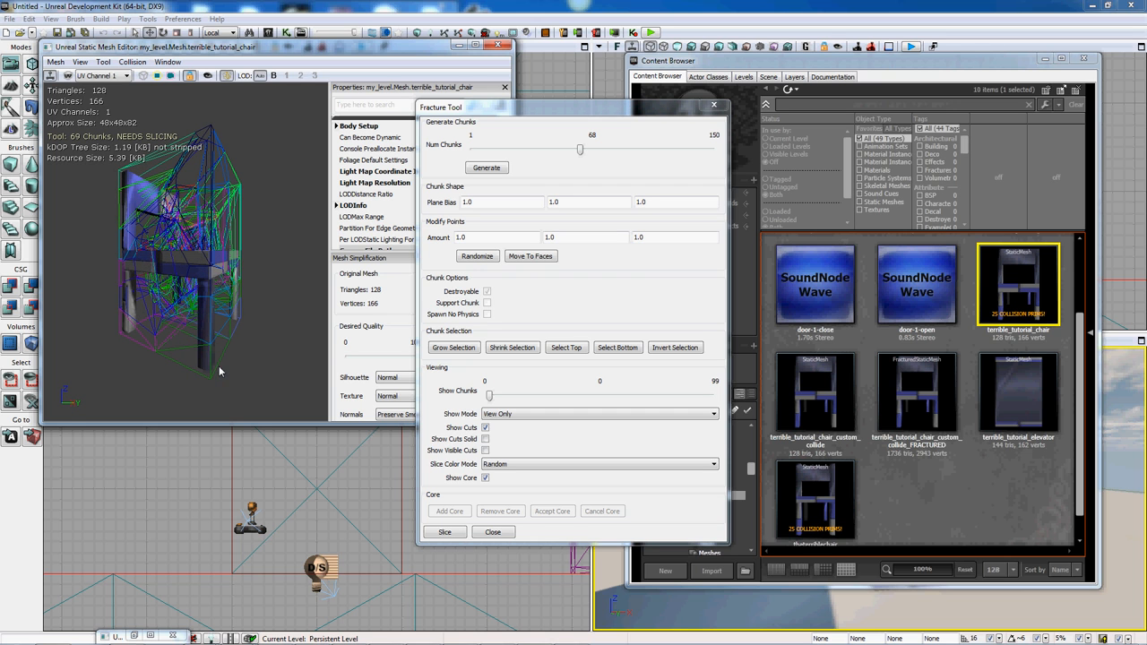
{"action": "left_click", "coordinate": [218, 371]}
{"action": "mouse_move", "coordinate": [152, 401]}
{"action": "left_mouse_down"}
{"action": "mouse_move", "coordinate": [234, 385]}
{"action": "mouse_move", "coordinate": [138, 391]}
{"action": "left_mouse_up"}
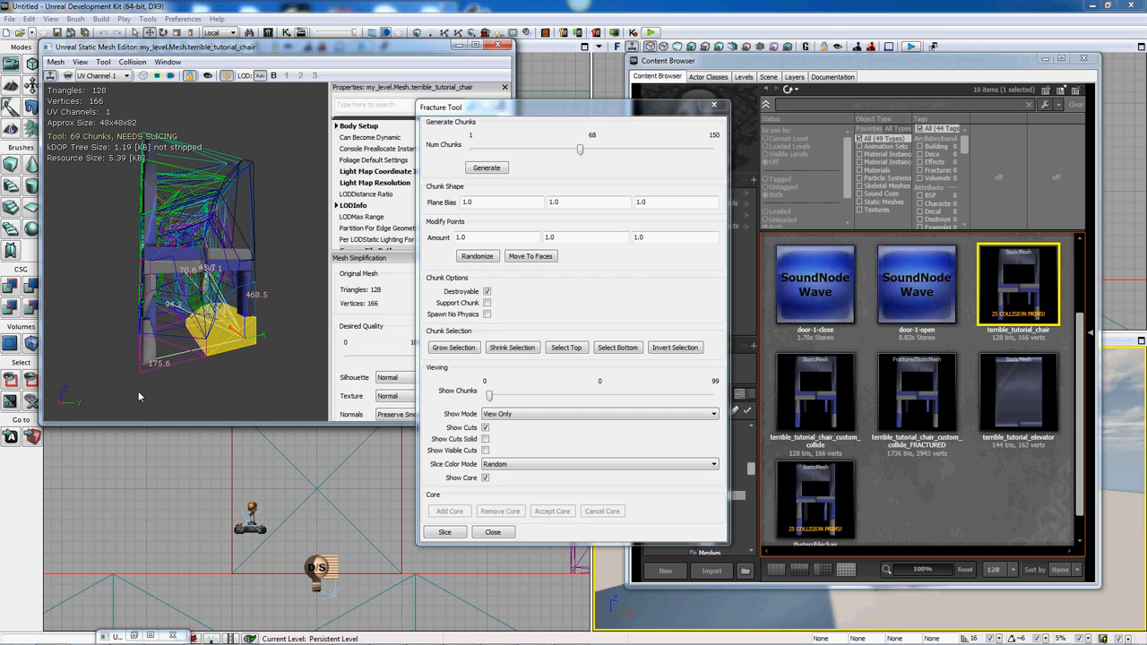
{"action": "left_click_drag", "start_coordinate": [76, 367], "coordinate": [329, 413]}
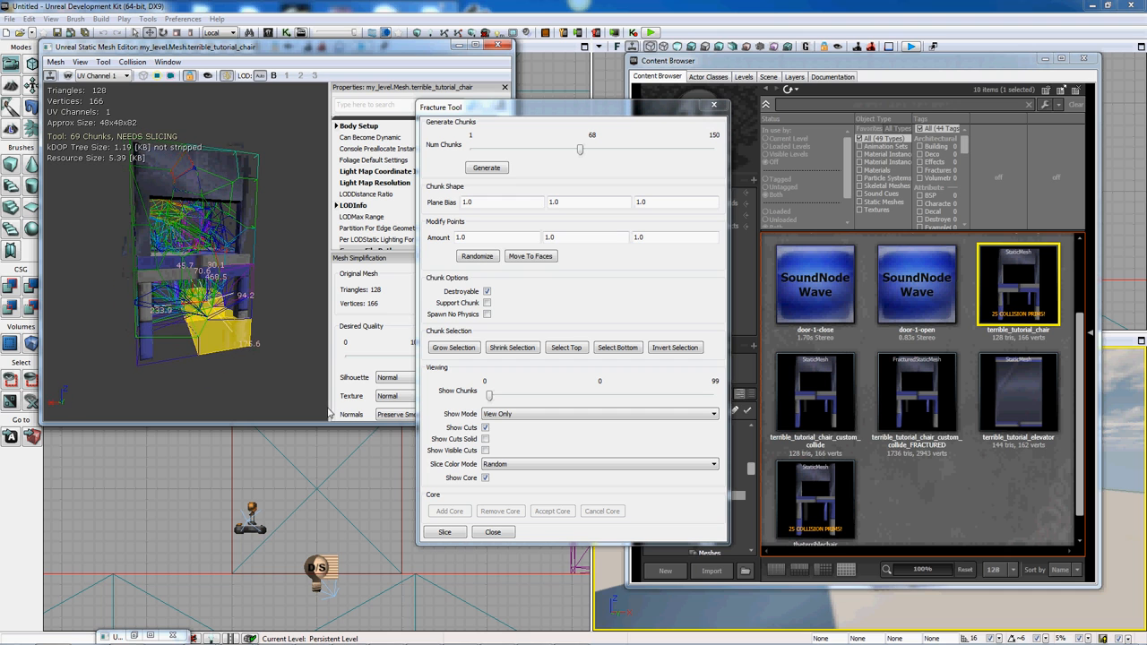
{"action": "left_click", "coordinate": [140, 374]}
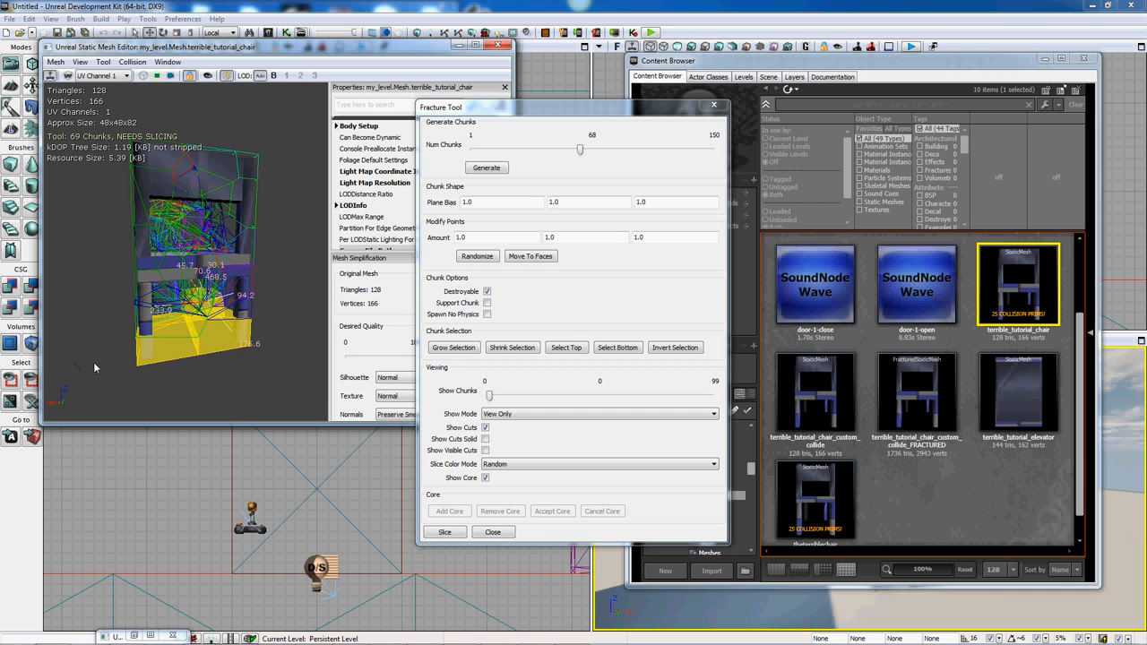
{"action": "left_click_drag", "start_coordinate": [108, 363], "coordinate": [260, 364]}
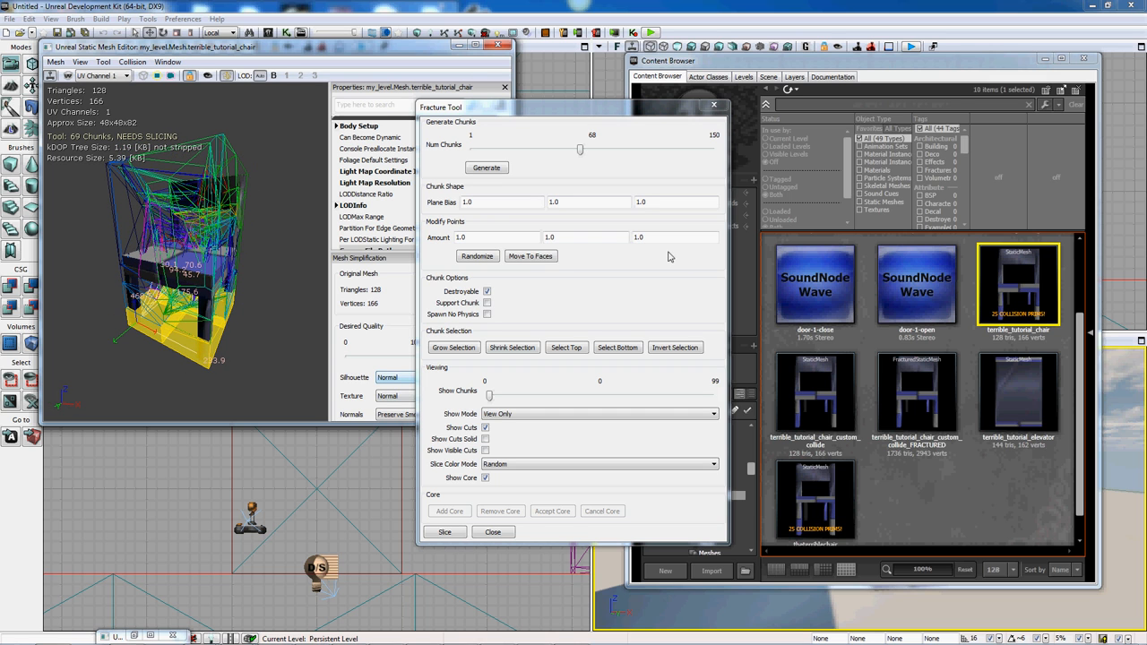
{"action": "left_click", "coordinate": [488, 304]}
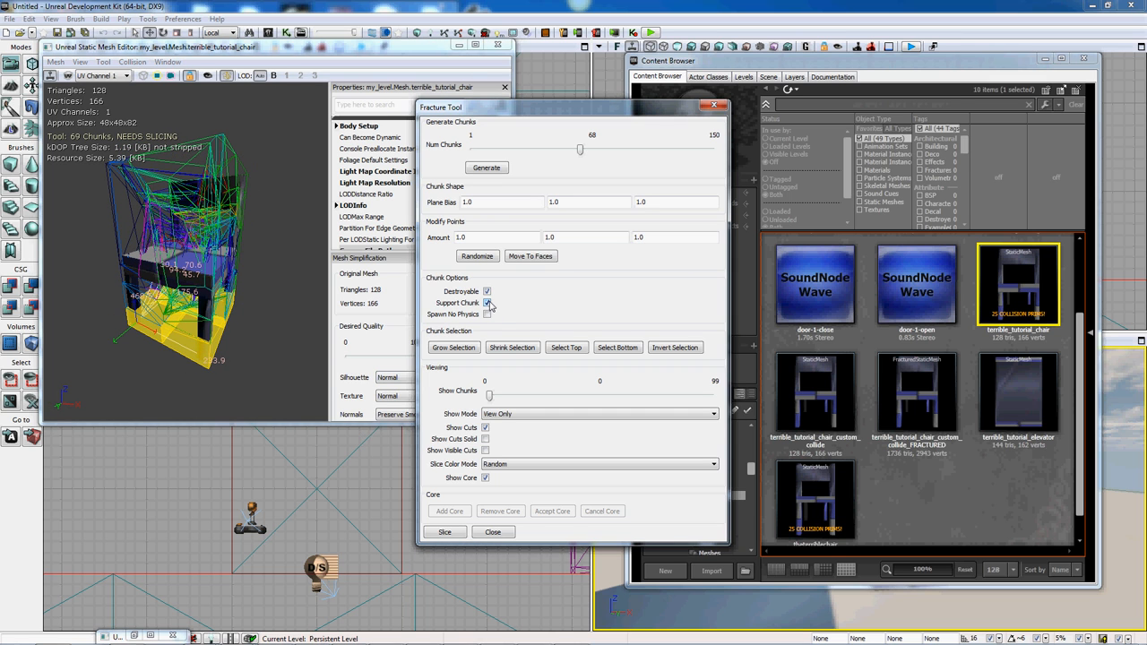
- Slice the chair into my_level, group Mesh, as terrible_tutorial_chair_FRACTURED, and close the Fracture Tool and mesh editor
{"action": "left_click", "coordinate": [444, 534]}
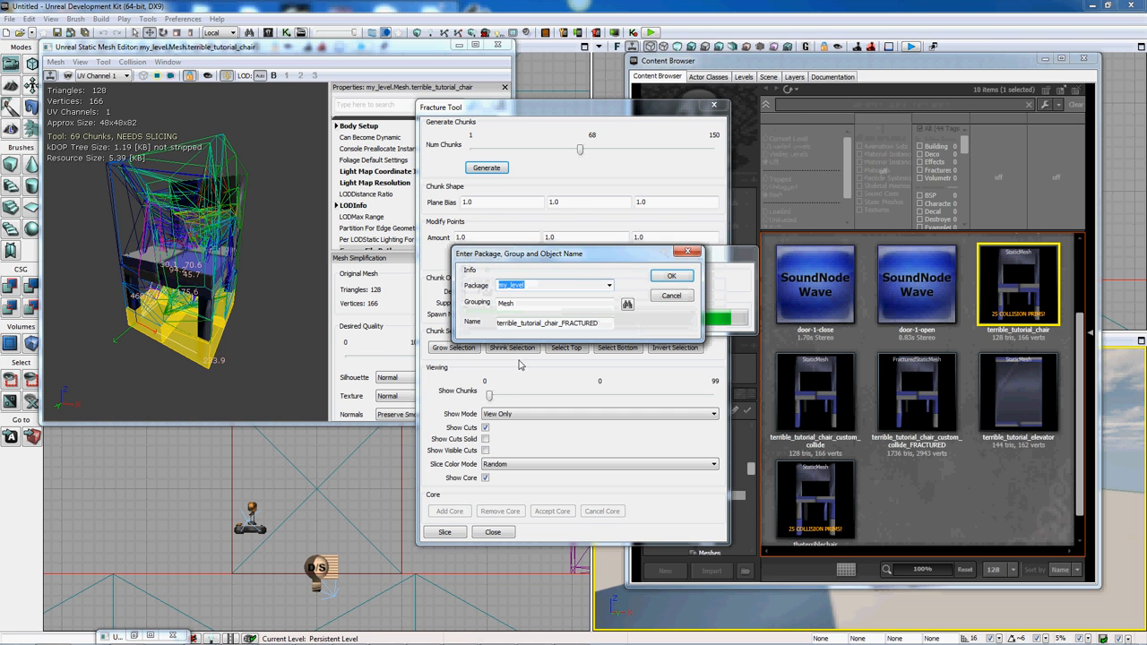
{"action": "left_click", "coordinate": [680, 279]}
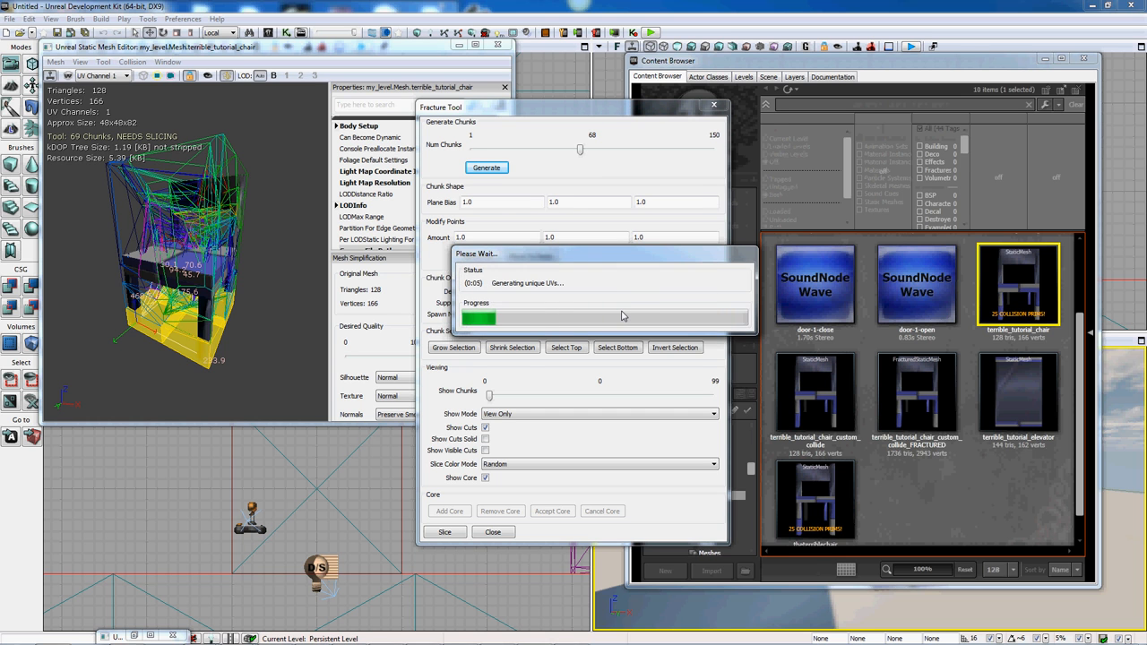
{"action": "left_click", "coordinate": [714, 107]}
{"action": "left_click", "coordinate": [498, 45]}
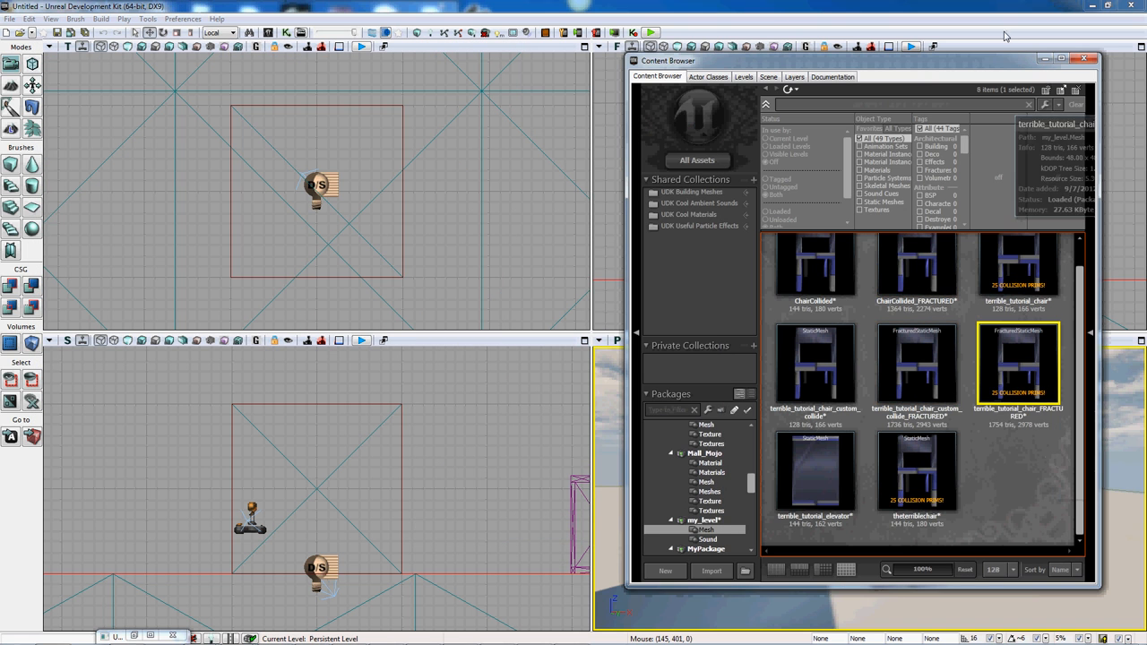
- Place terrible_tutorial_chair_FRACTURED as a FracturedStaticMesh on the ground near the elevator, raising it and snapping it to the floor
{"action": "left_click_drag", "start_coordinate": [1012, 64], "coordinate": [624, 106]}
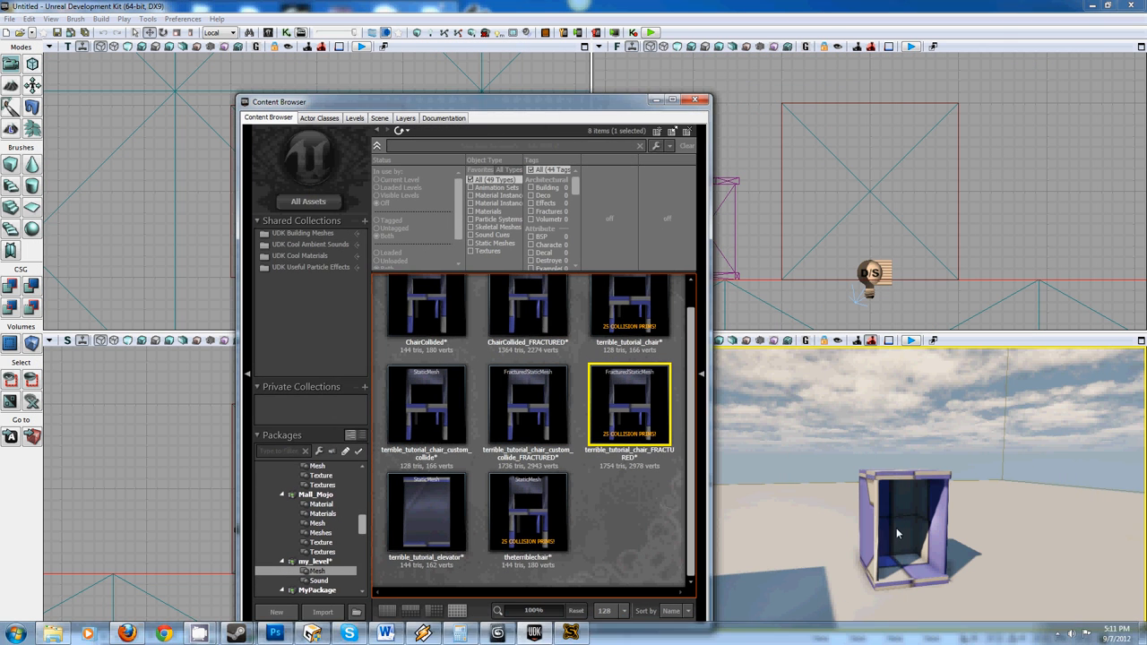
{"action": "right_click", "coordinate": [868, 547]}
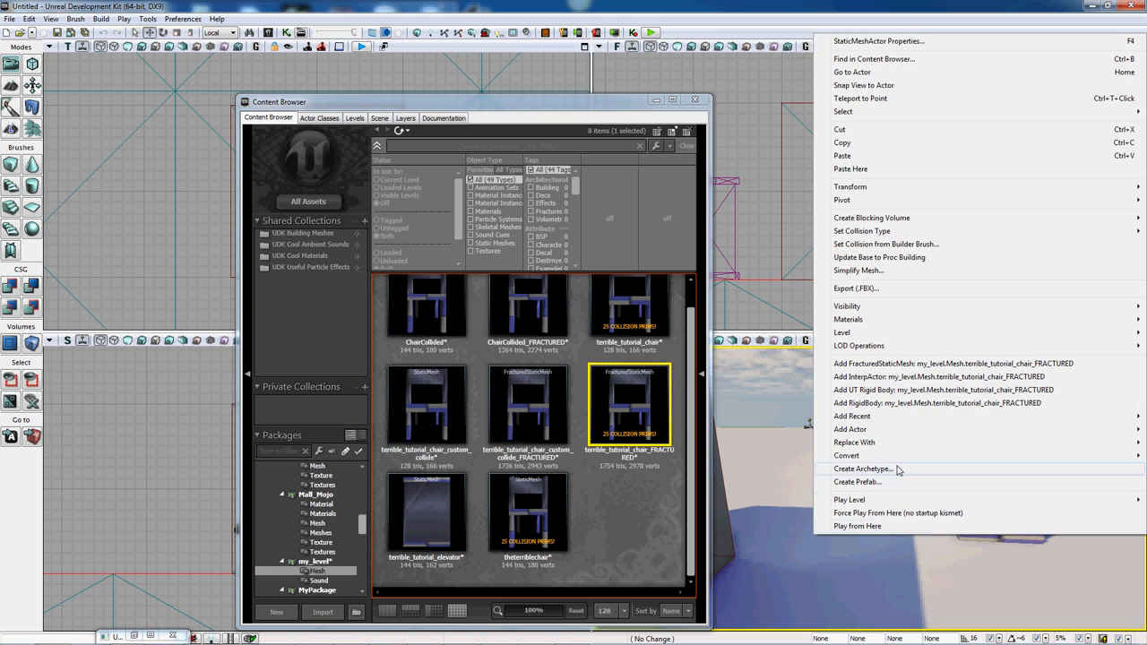
{"action": "left_click", "coordinate": [923, 364]}
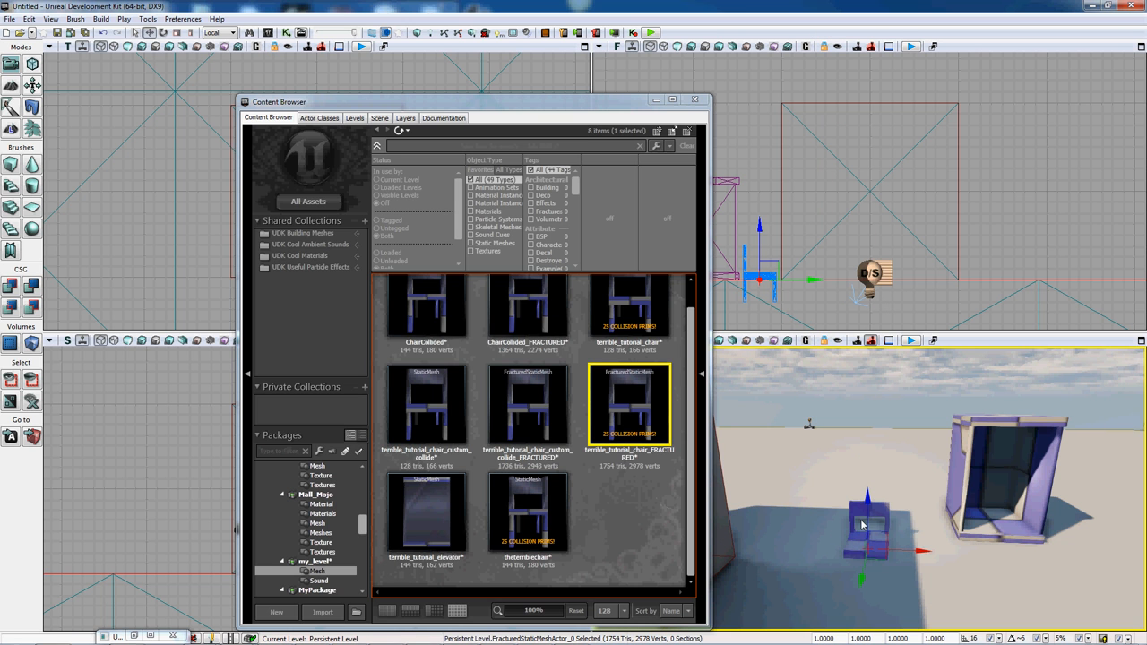
{"action": "left_click_drag", "start_coordinate": [867, 506], "coordinate": [865, 428]}
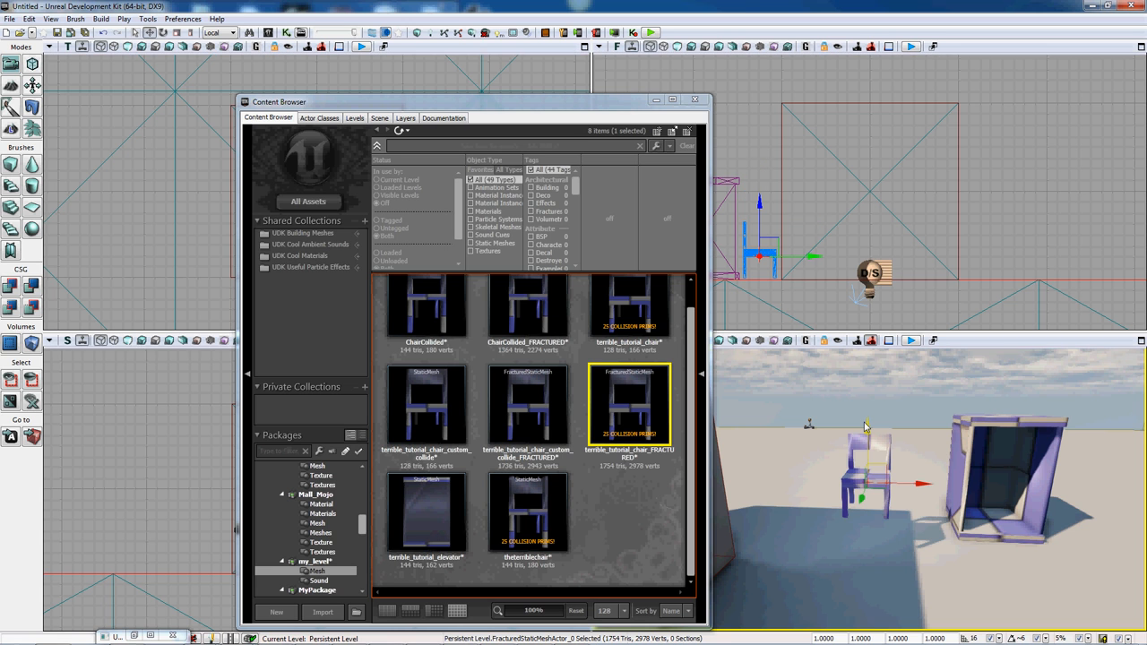
{"action": "key", "text": "End"}
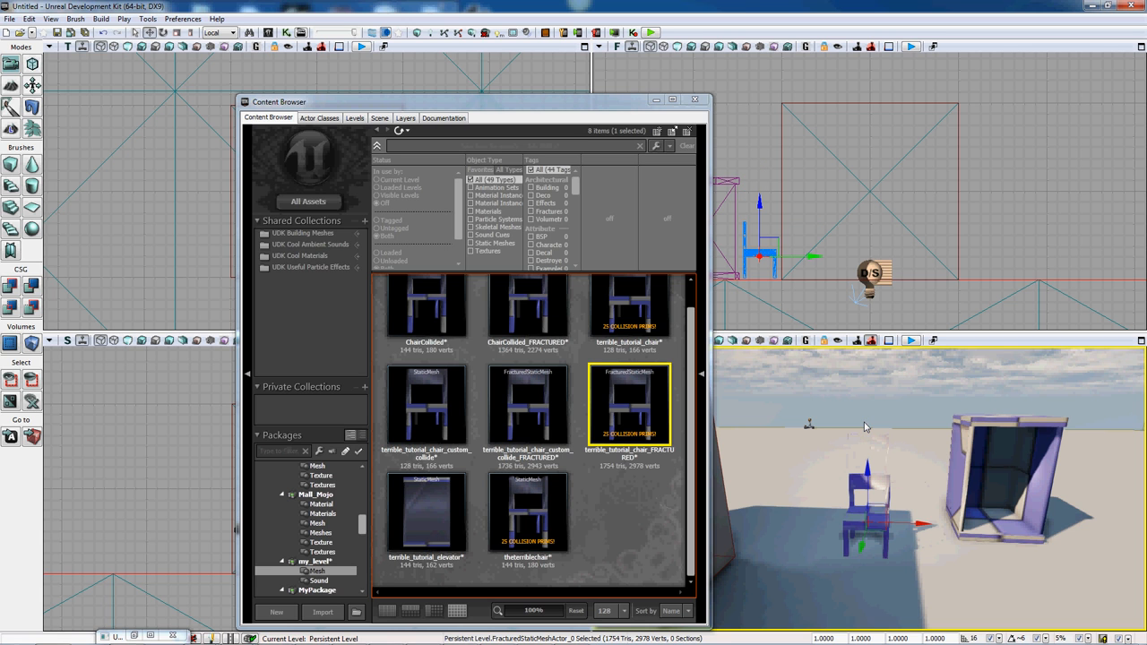
- Close the Content Browser and set the Default Game Type to UTDeathmatch in the World Properties
{"action": "left_click", "coordinate": [696, 100]}
{"action": "left_click", "coordinate": [50, 18]}
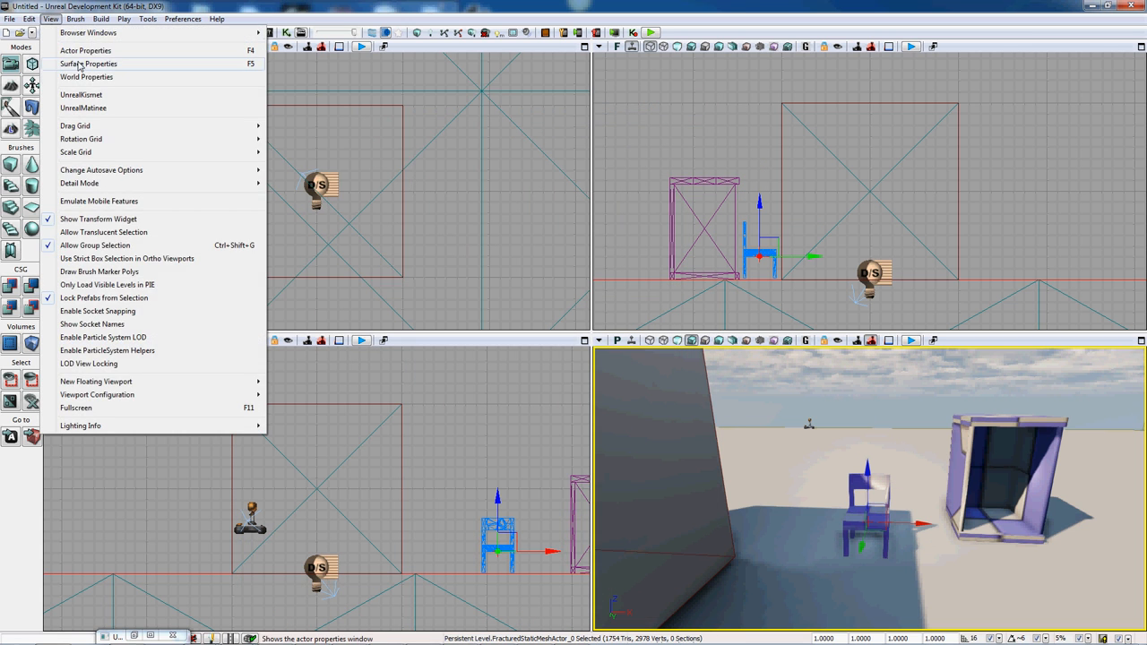
{"action": "left_click", "coordinate": [86, 77]}
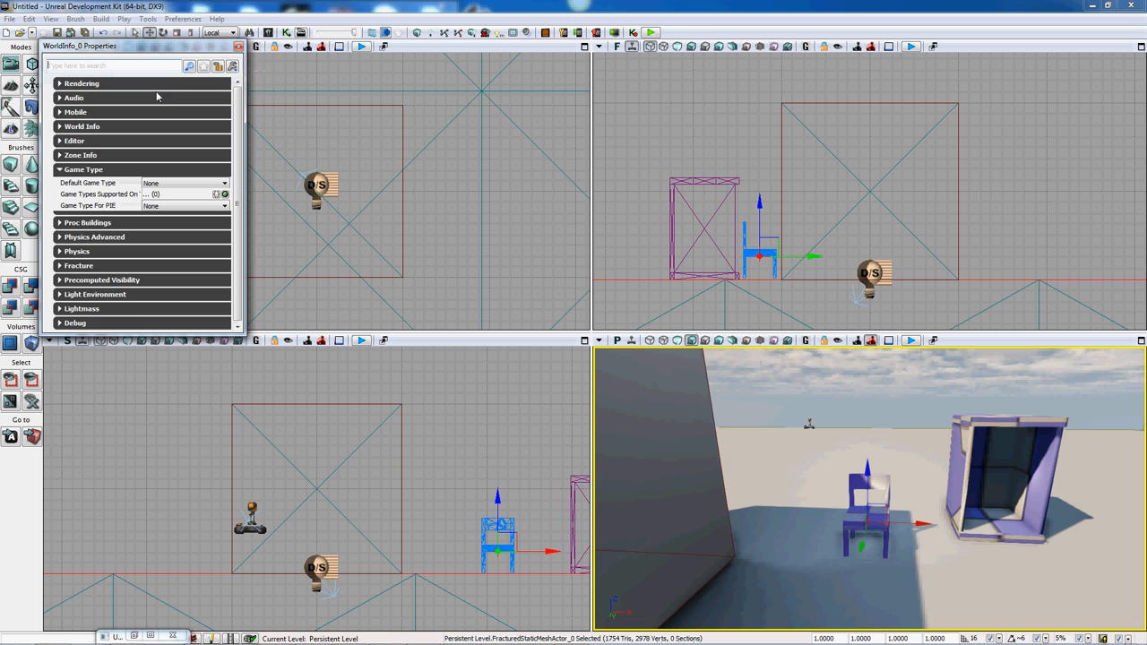
{"action": "left_click", "coordinate": [188, 183]}
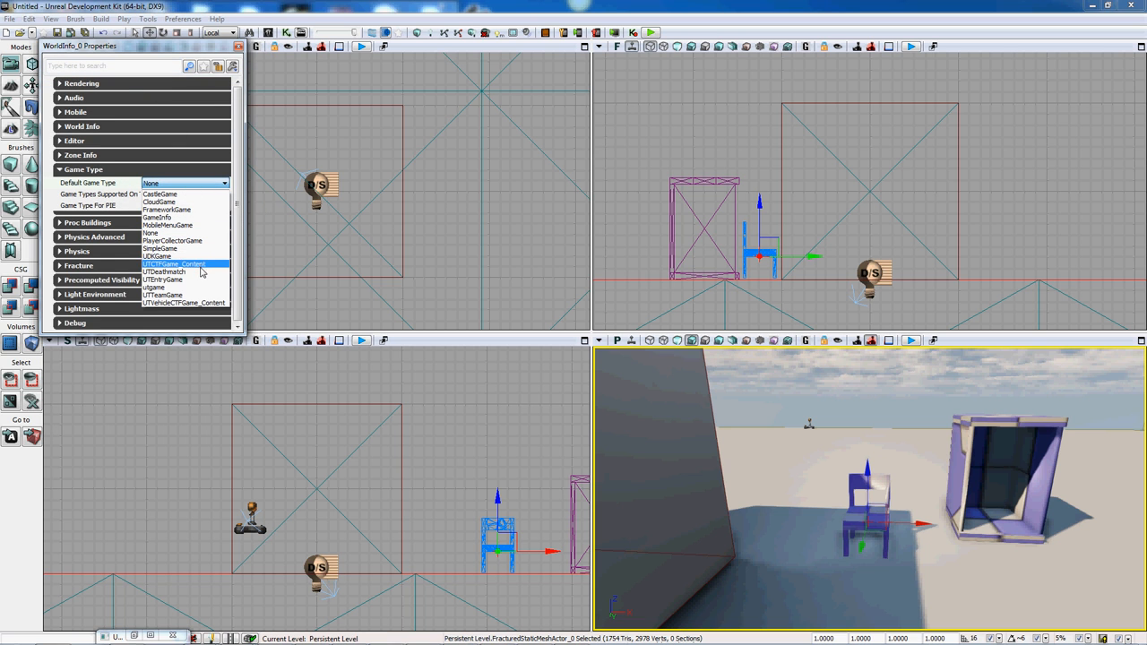
{"action": "left_click", "coordinate": [206, 272]}
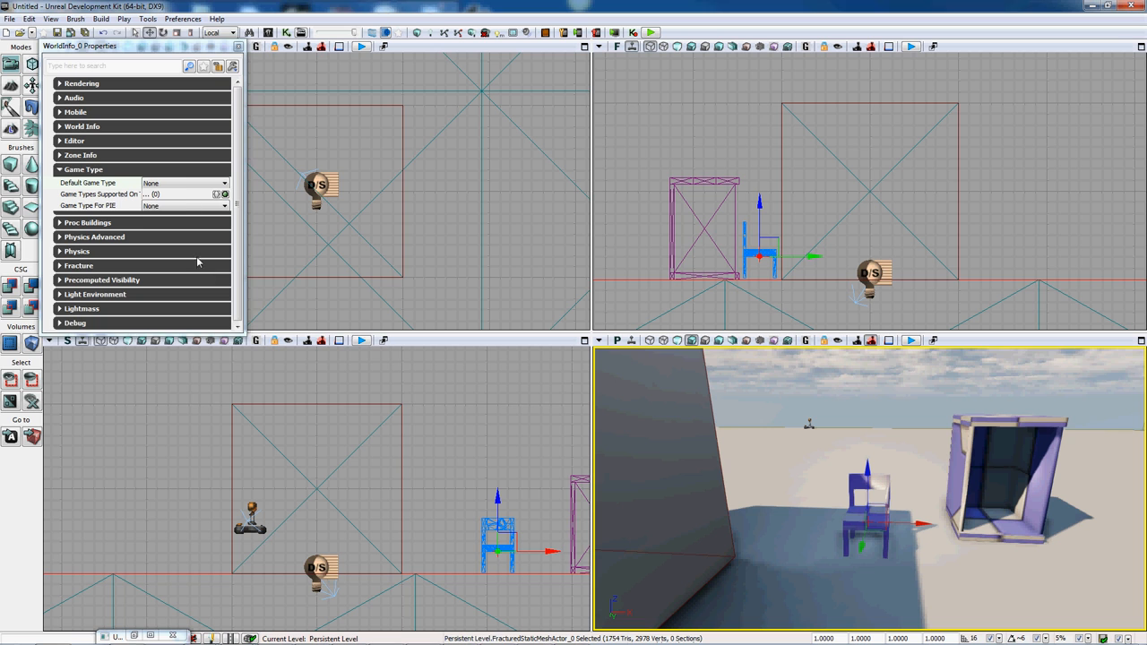
{"action": "left_click", "coordinate": [186, 183]}
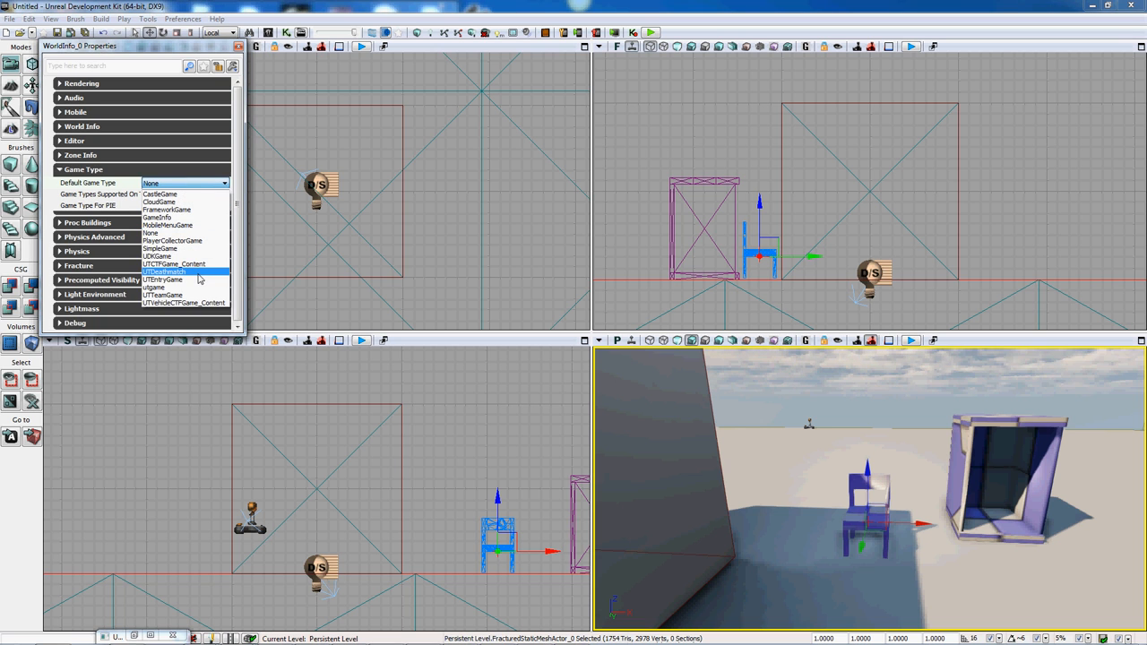
{"action": "left_click", "coordinate": [198, 273]}
{"action": "left_click", "coordinate": [237, 46]}
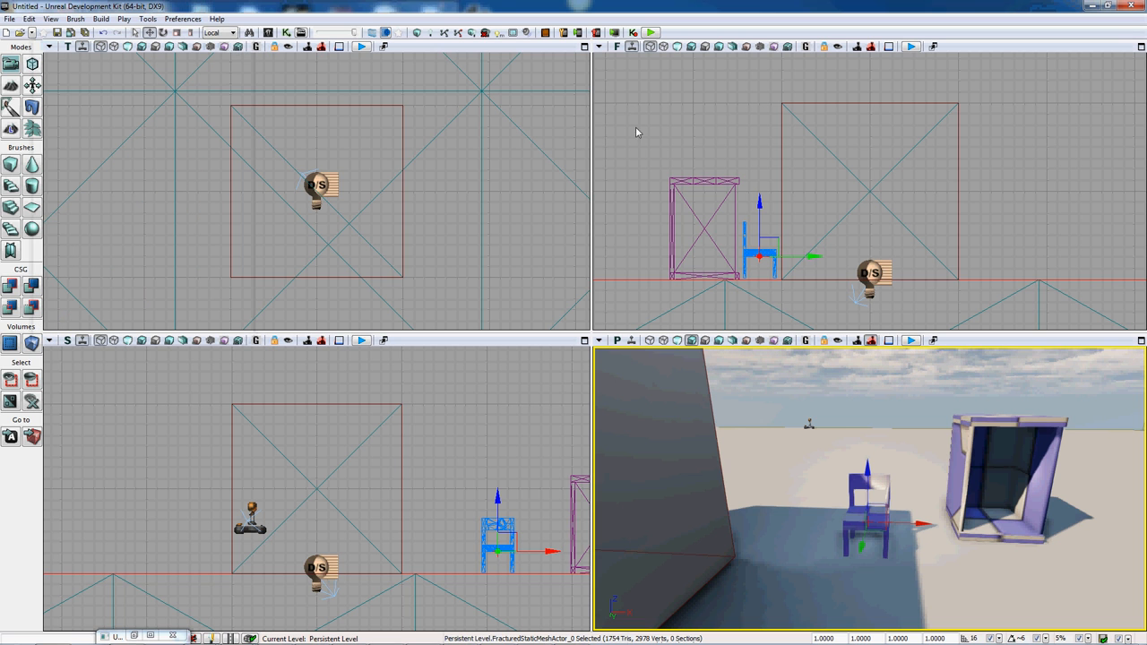
- Rebuild the level and close the Swarm Agent and Map Check windows
{"action": "left_click", "coordinate": [473, 33]}
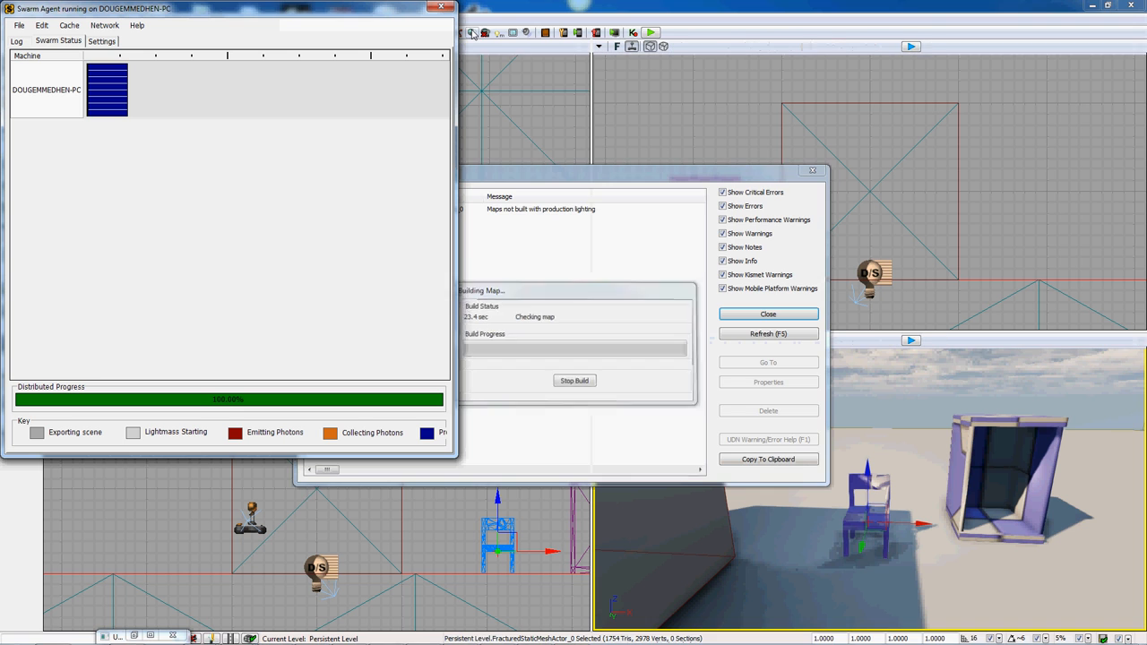
{"action": "left_click", "coordinate": [440, 8]}
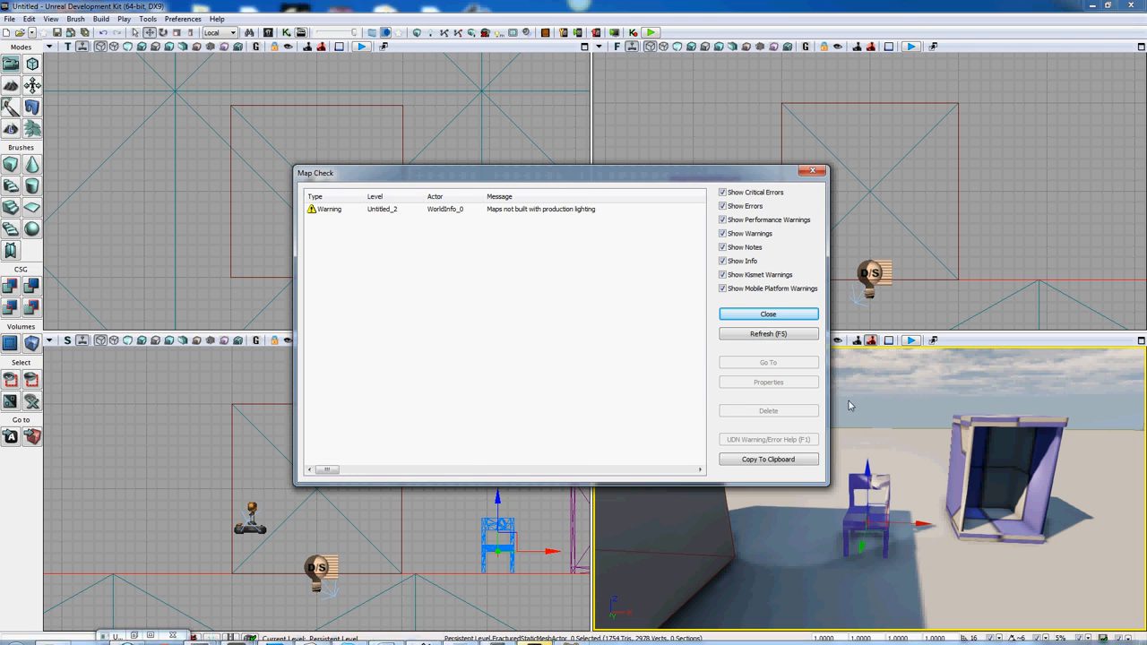
{"action": "left_click", "coordinate": [768, 313]}
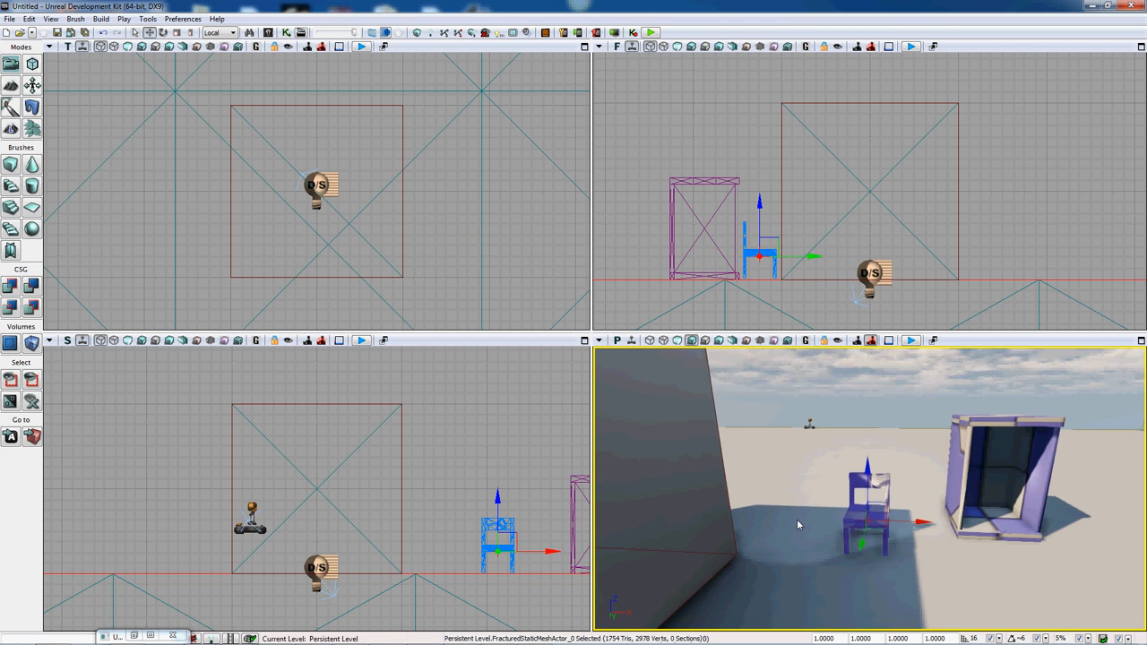
- Play the level from the open ground facing the chair and elevator, and exit the preview
{"action": "left_click_drag", "start_coordinate": [797, 519], "coordinate": [791, 496]}
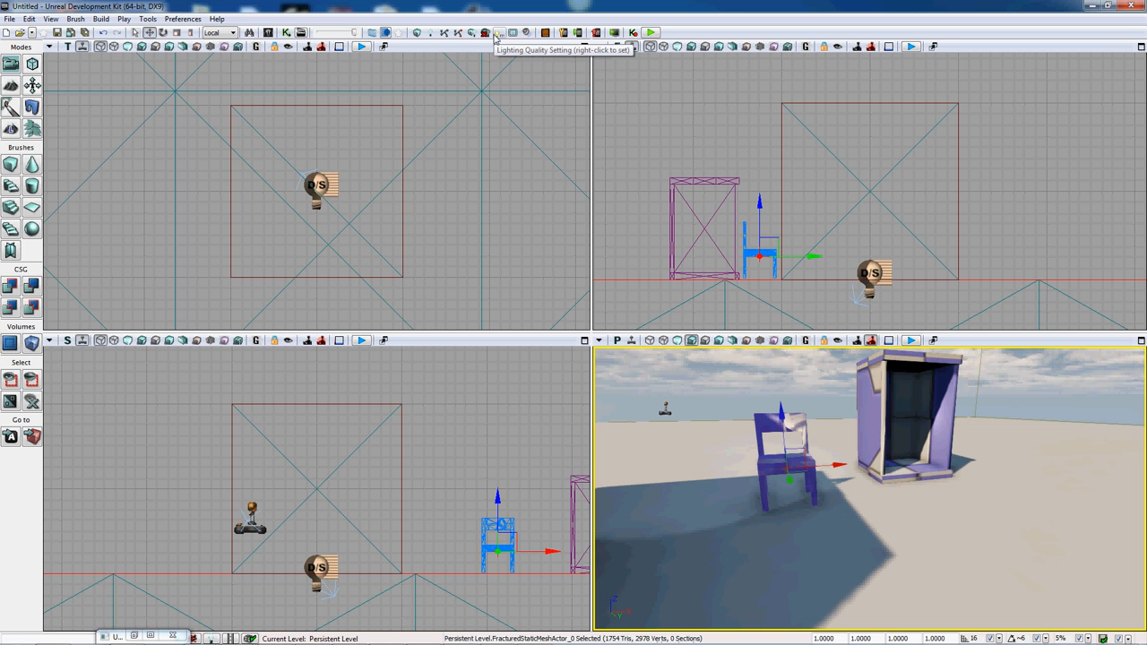
{"action": "left_click_drag", "start_coordinate": [918, 493], "coordinate": [996, 599]}
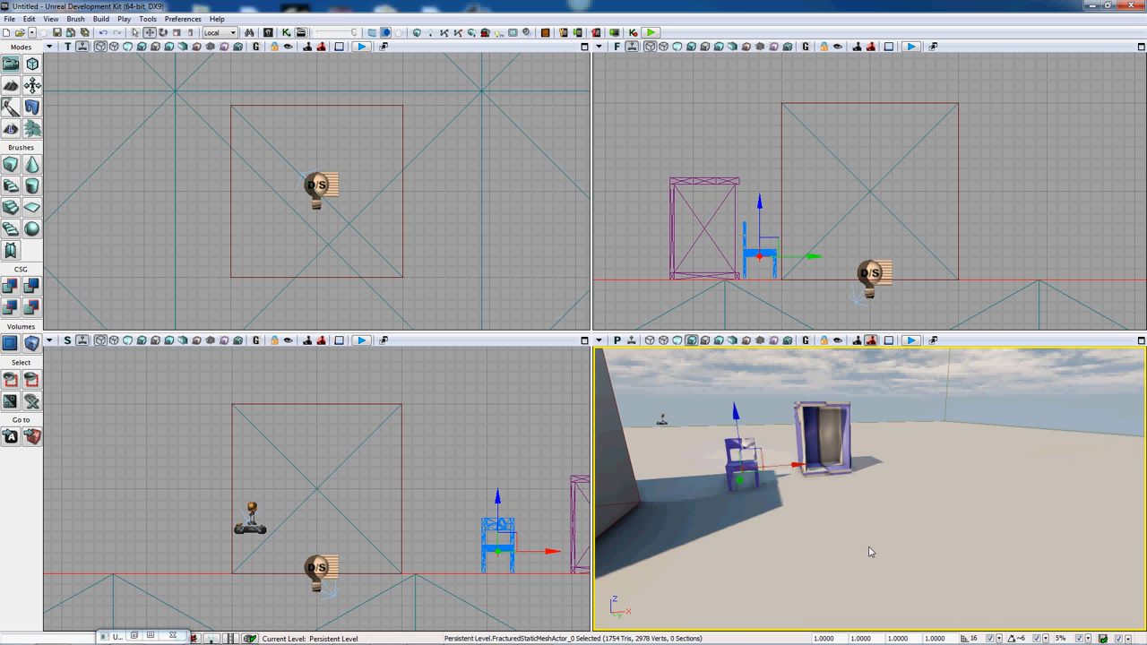
{"action": "right_click", "coordinate": [868, 551]}
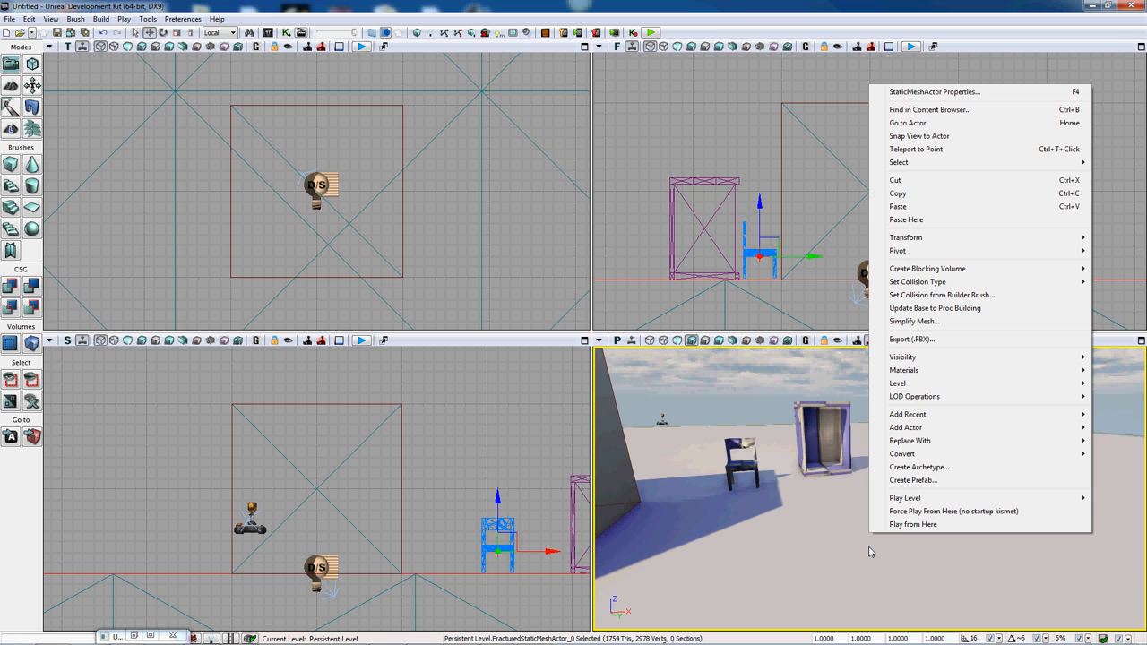
{"action": "left_click", "coordinate": [792, 565]}
{"action": "left_click_drag", "start_coordinate": [792, 525], "coordinate": [800, 568]}
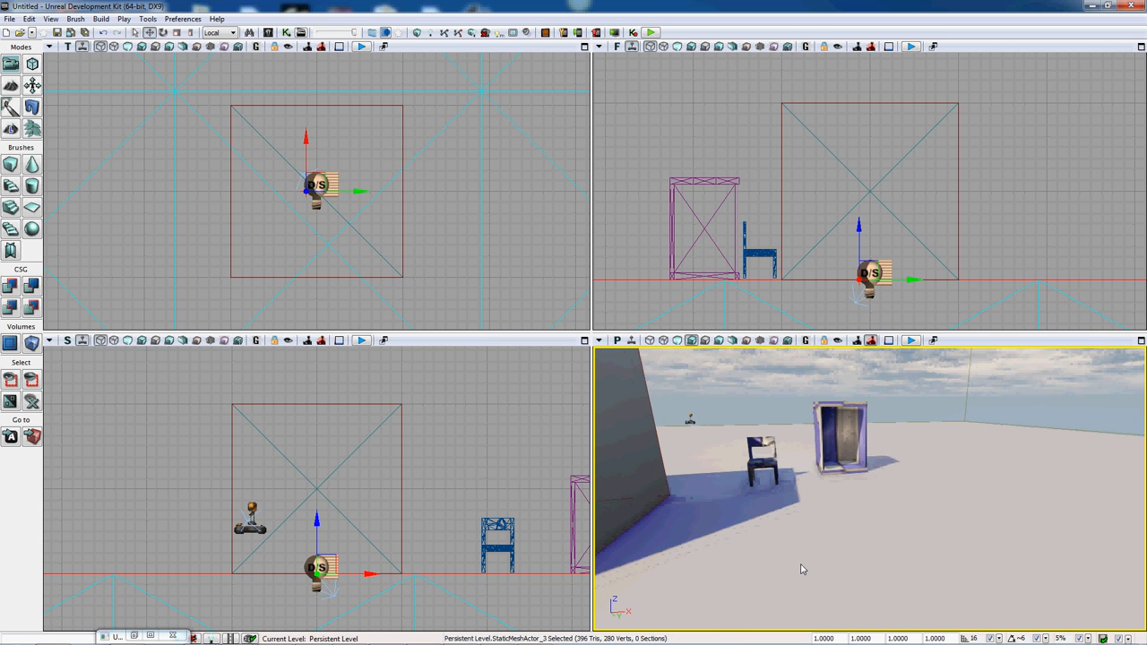
{"action": "right_click", "coordinate": [802, 569]}
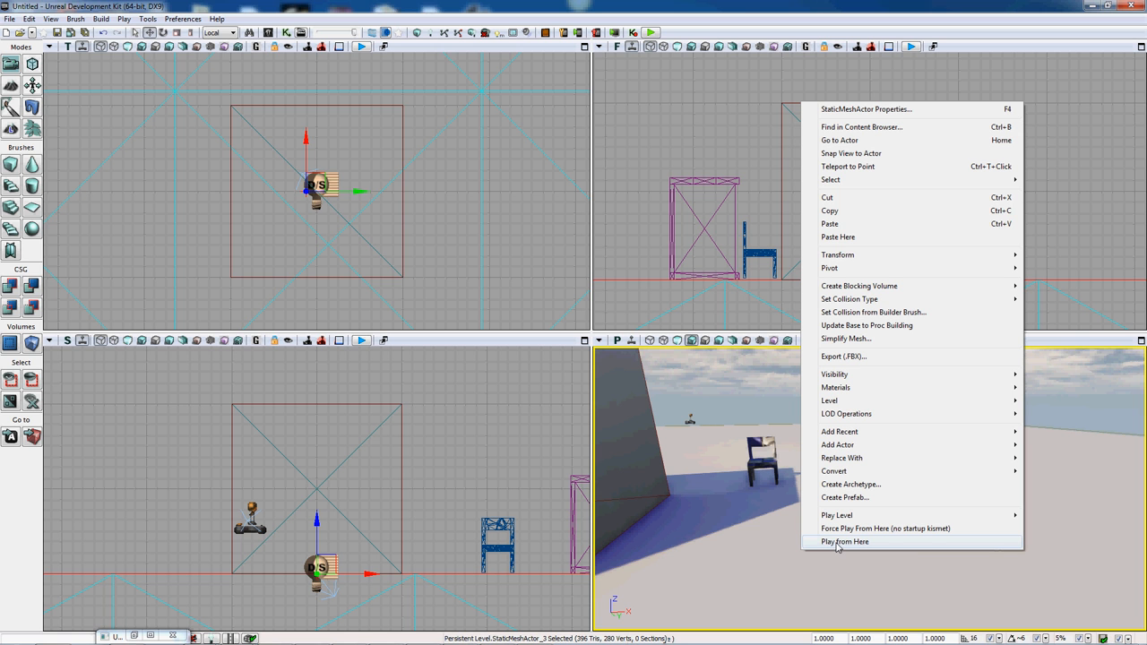
{"action": "left_click", "coordinate": [844, 542]}
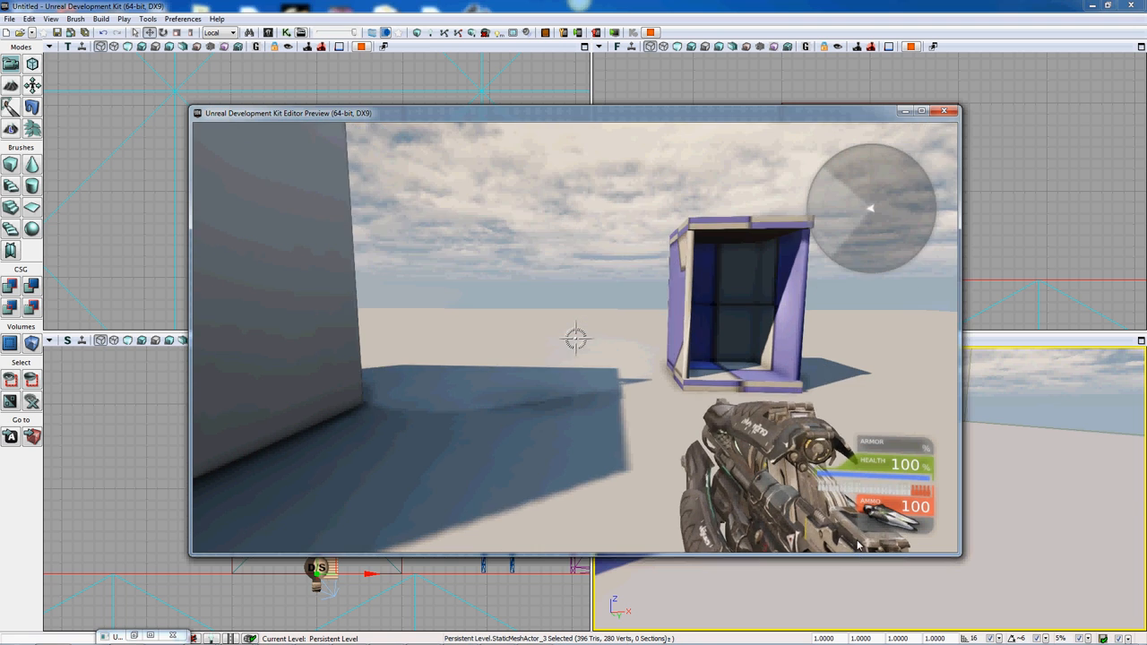
{"action": "key", "text": "Escape"}
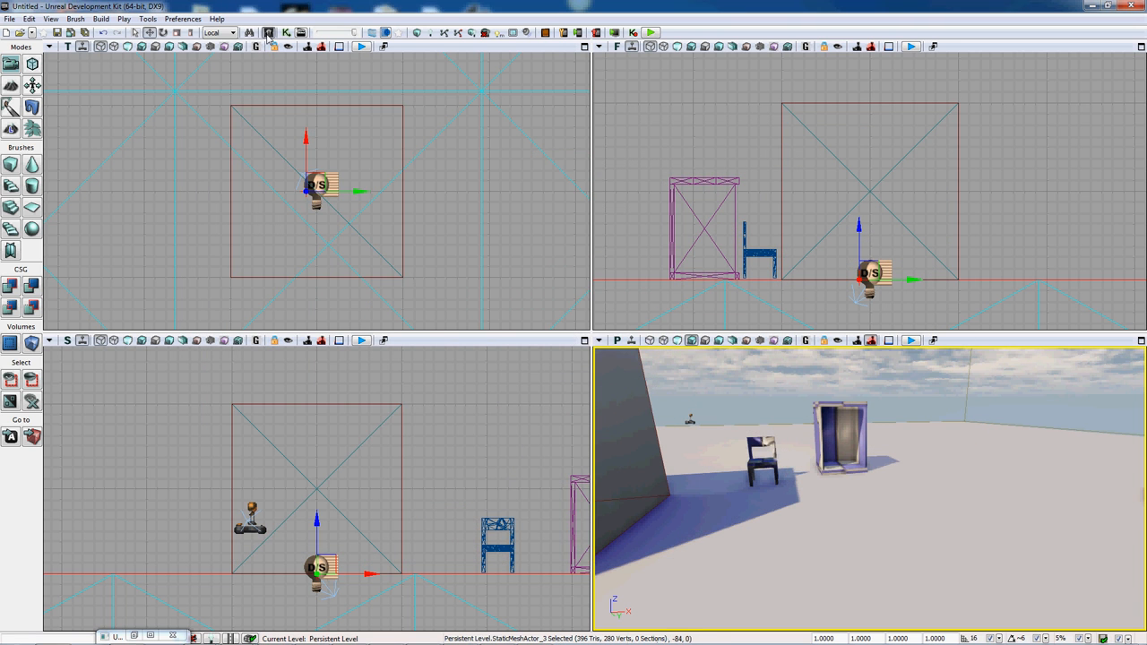
- Save the my_level package from the Content Browser
{"action": "left_click", "coordinate": [268, 33]}
{"action": "left_click", "coordinate": [313, 541]}
{"action": "right_click", "coordinate": [318, 540]}
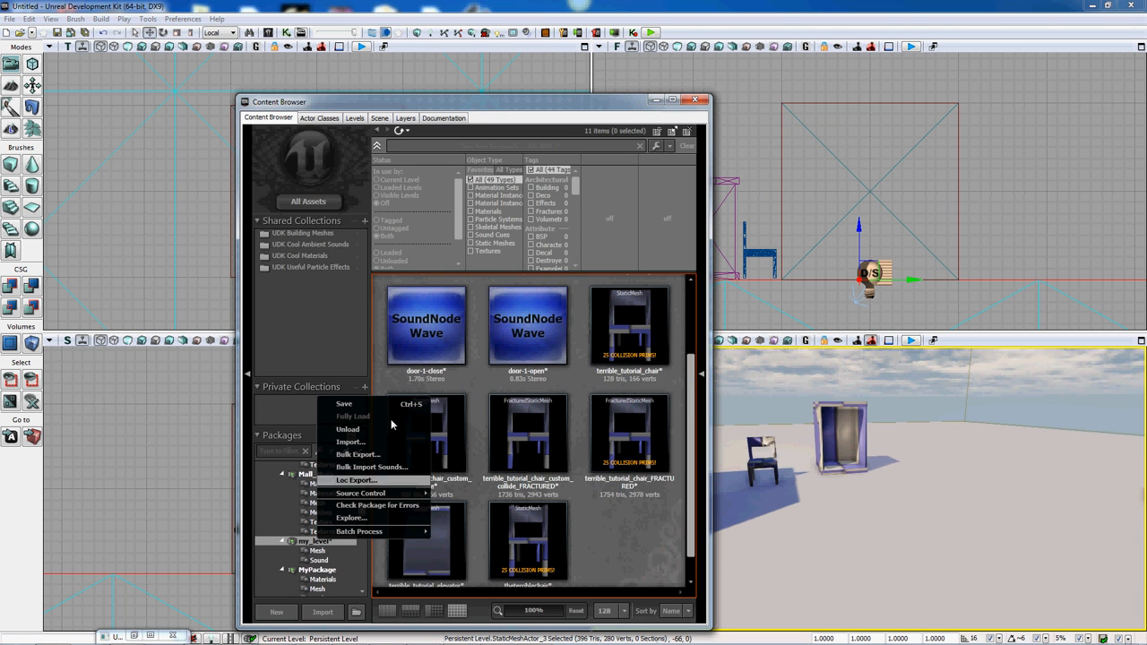
{"action": "left_click", "coordinate": [344, 403]}
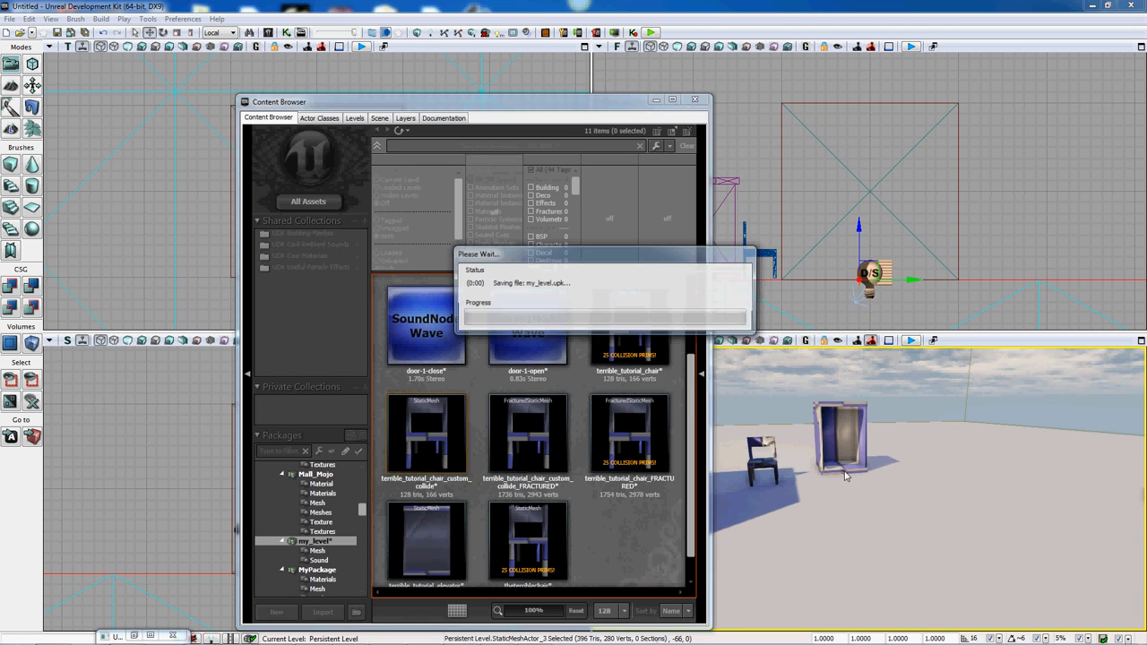
- Play the level from the ground in front of the chair and shoot the chair to test its destruction
{"action": "right_click", "coordinate": [807, 553]}
{"action": "left_click", "coordinate": [839, 527]}
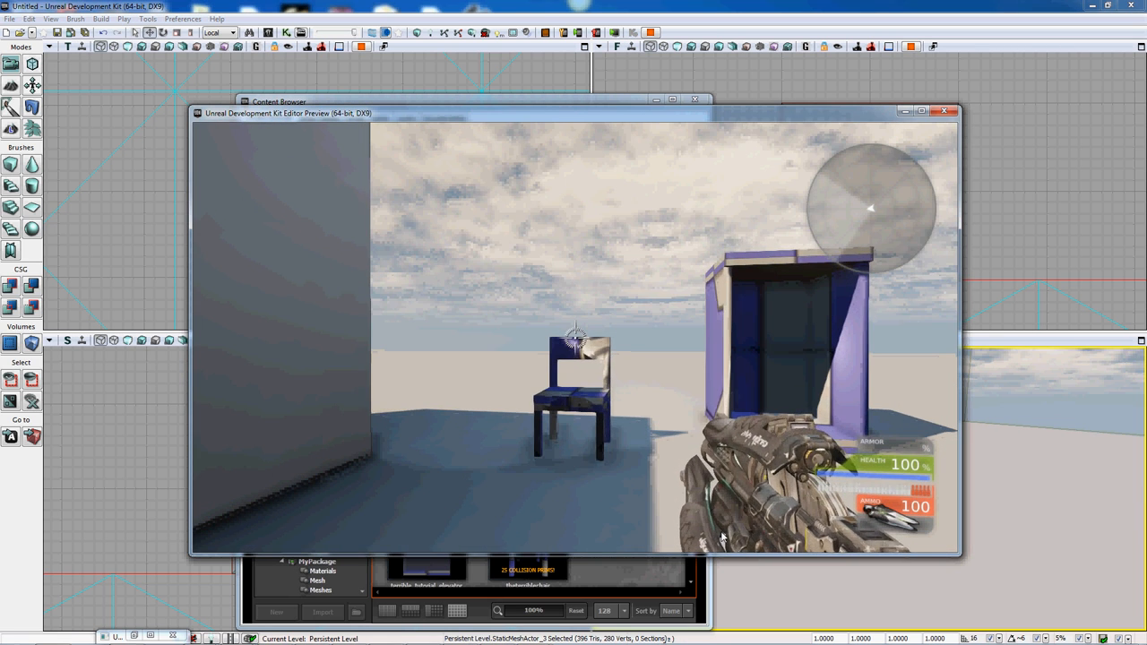
{"action": "left_click", "coordinate": [721, 535]}
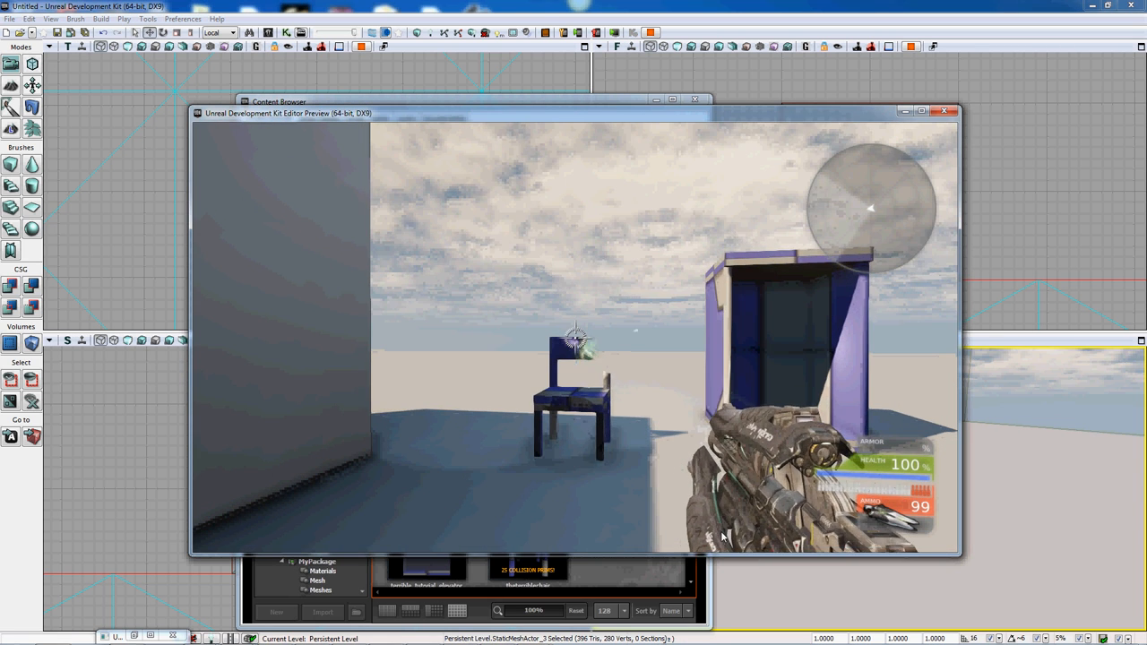
{"action": "left_click", "coordinate": [721, 535]}
{"action": "mouse_move", "coordinate": [720, 535]}
{"action": "right_mouse_down"}
{"action": "mouse_move", "coordinate": [708, 529]}
{"action": "mouse_move", "coordinate": [726, 557]}
{"action": "mouse_move", "coordinate": [717, 548]}
{"action": "right_mouse_up"}
- Walk into the elevator to test its ride, return to it from the ground, and exit the preview
{"action": "key", "text": "w"}
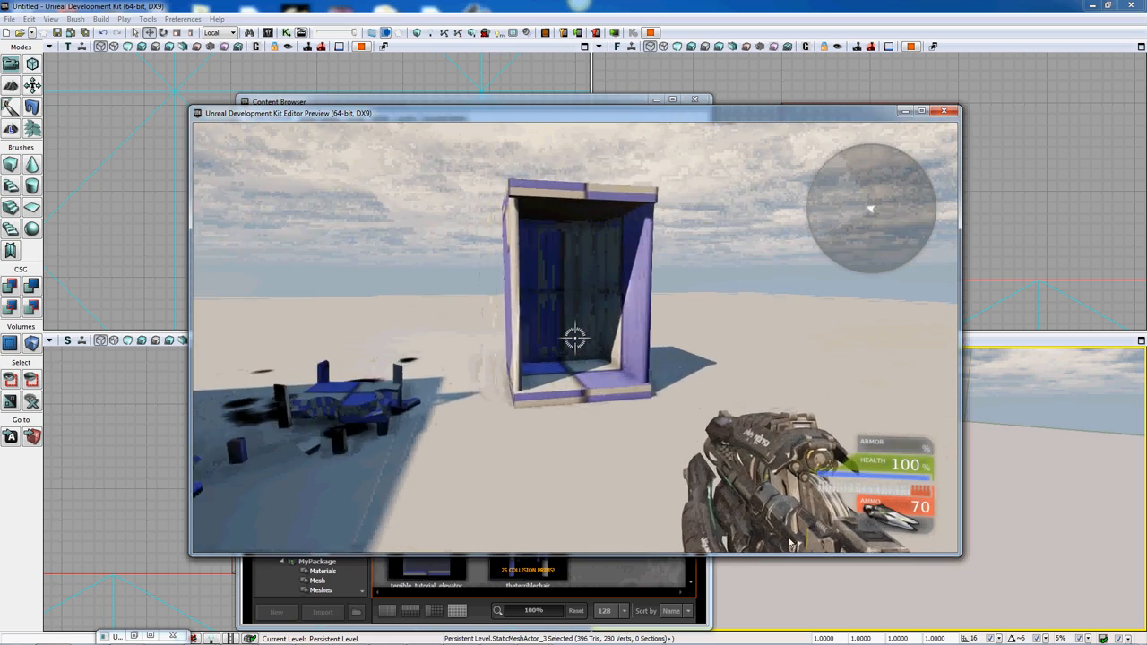
{"action": "key", "text": "w"}
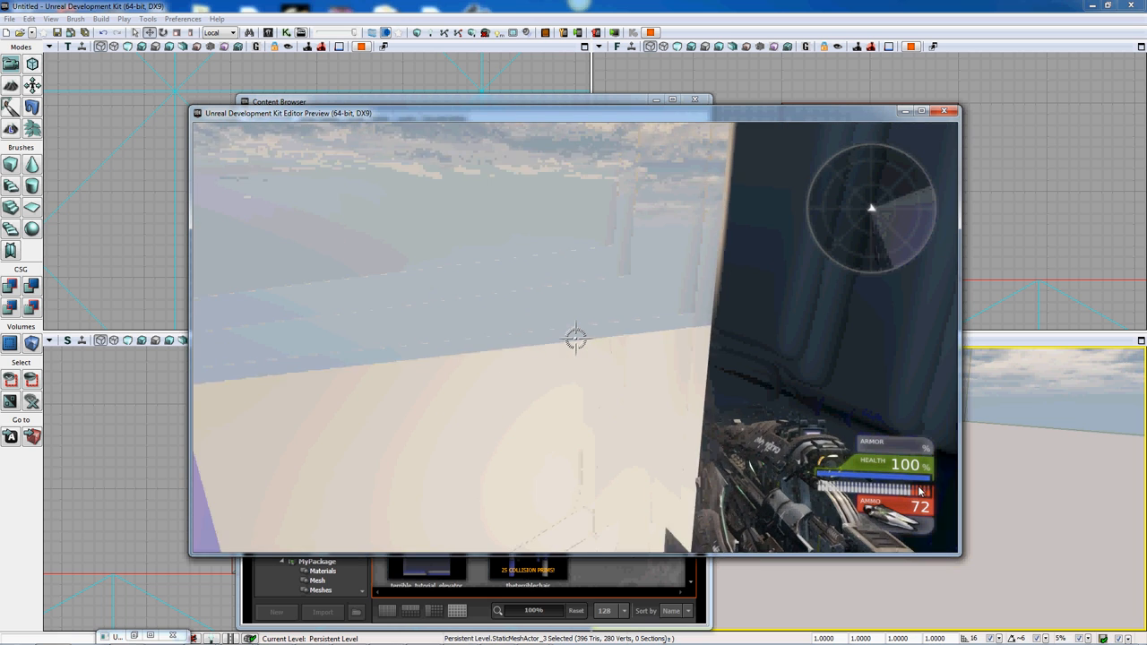
{"action": "key", "text": "w"}
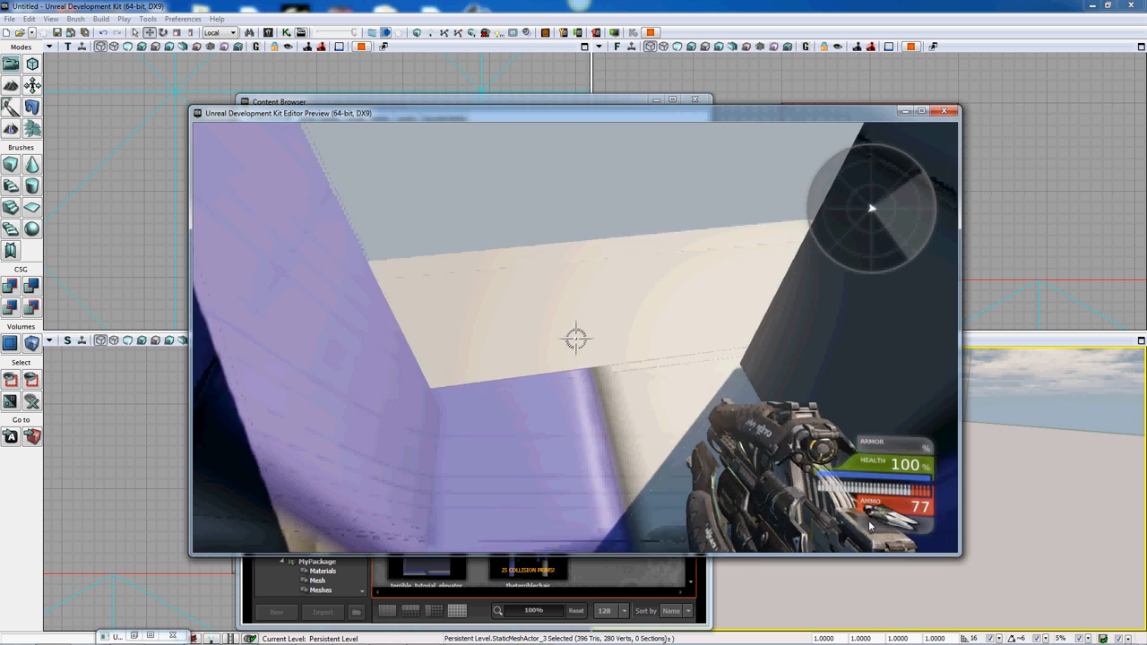
{"action": "key", "text": "w"}
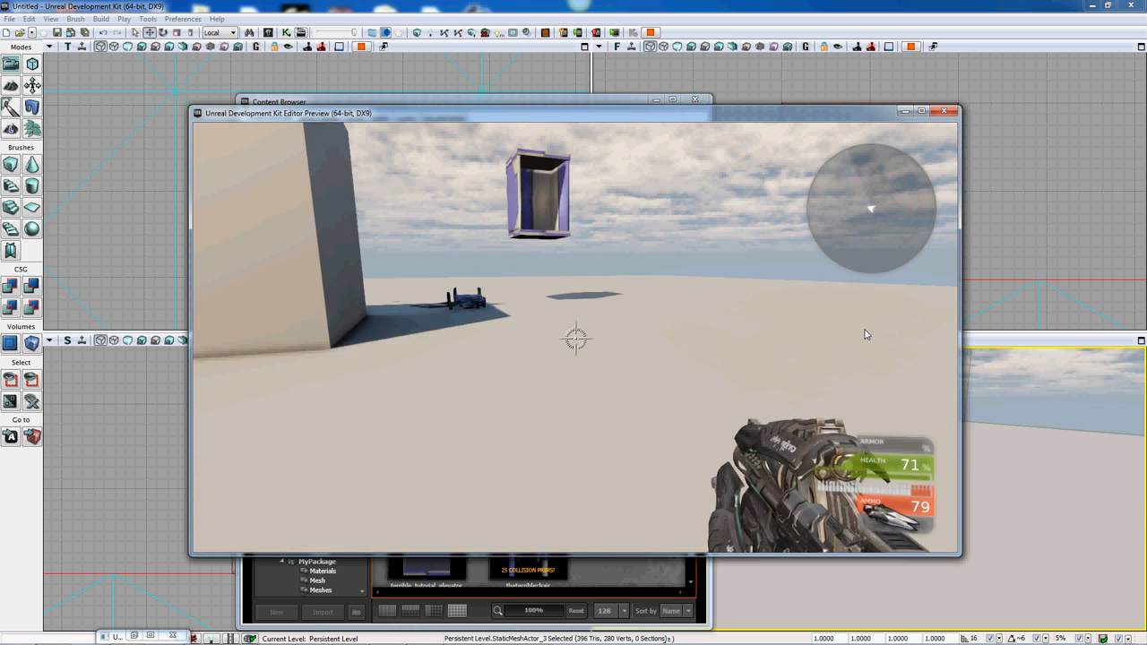
{"action": "key", "text": "w"}
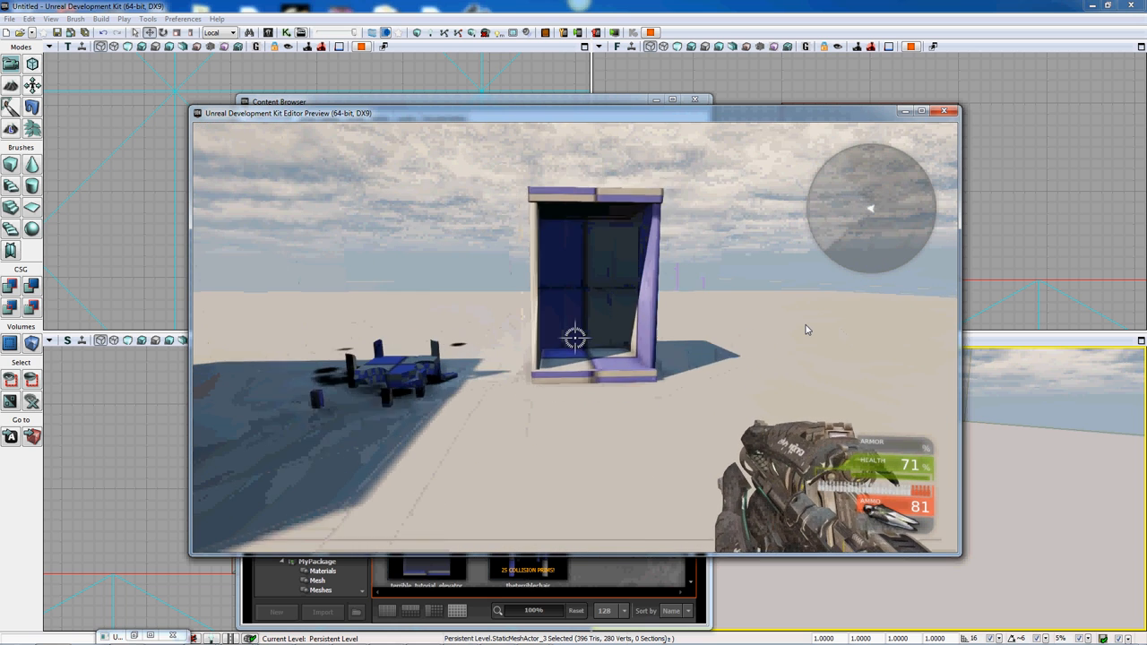
{"action": "key", "text": "s"}
{"action": "key", "text": "w"}
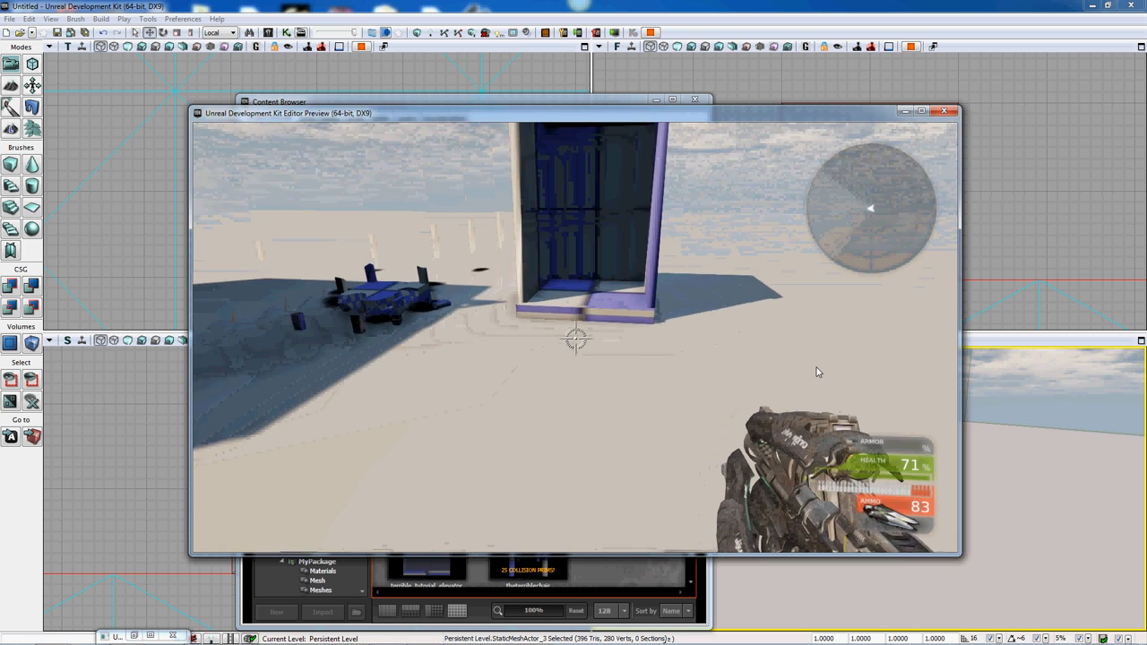
{"action": "key", "text": "w"}
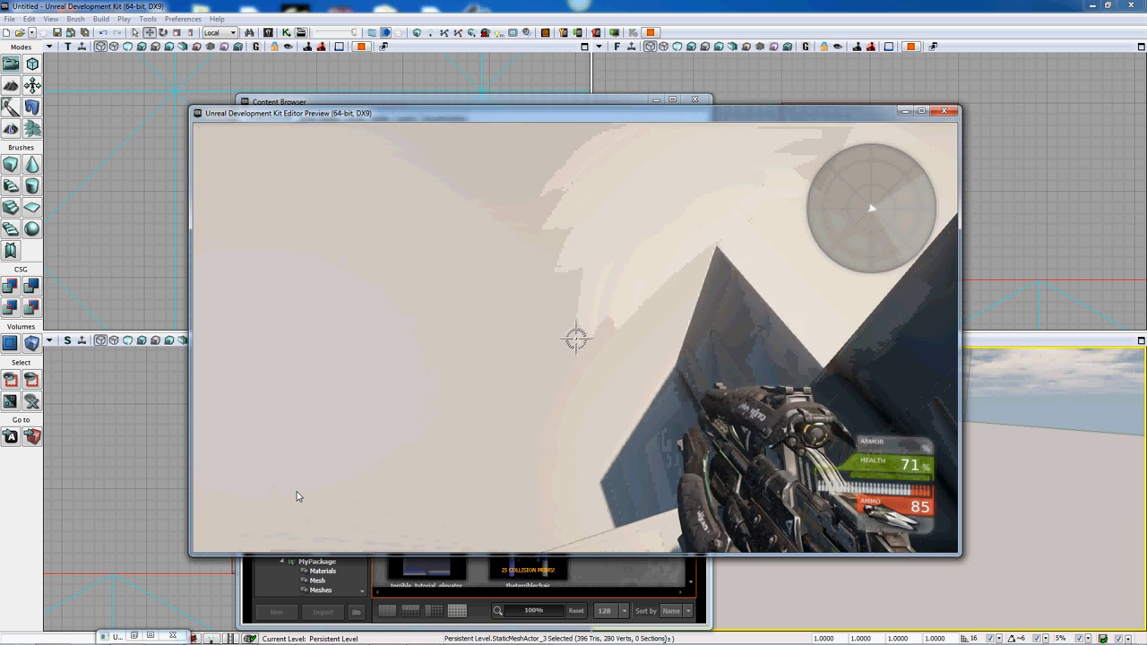
{"action": "key", "text": "Escape"}
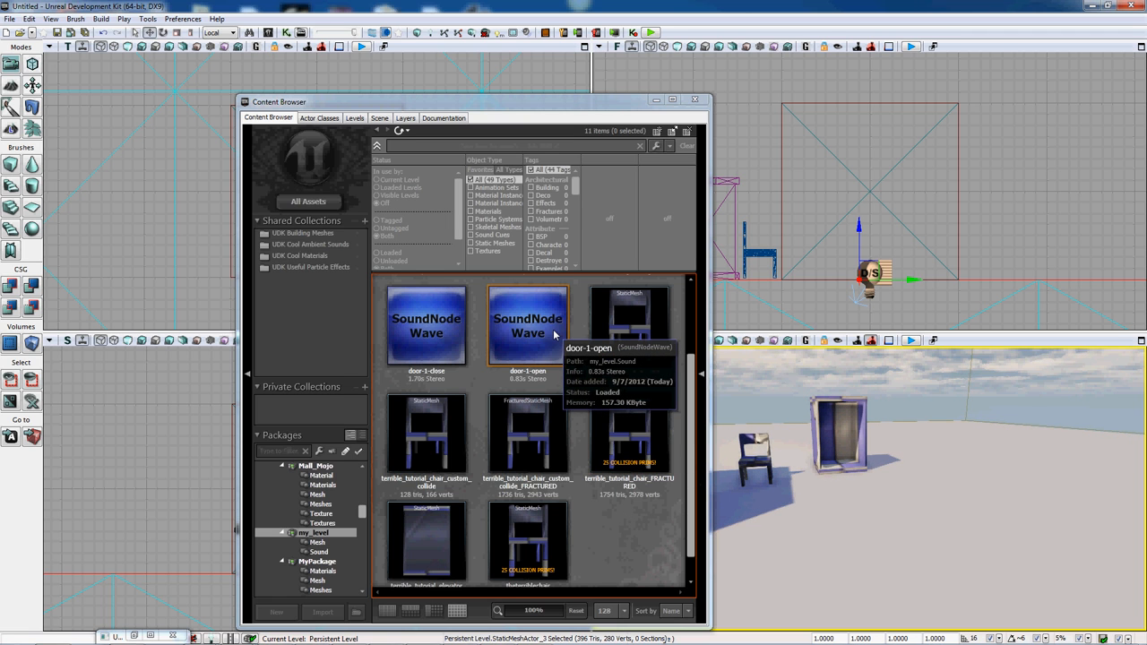
- Close the editor without saving the Untitled_2 level
{"action": "left_click", "coordinate": [552, 334]}
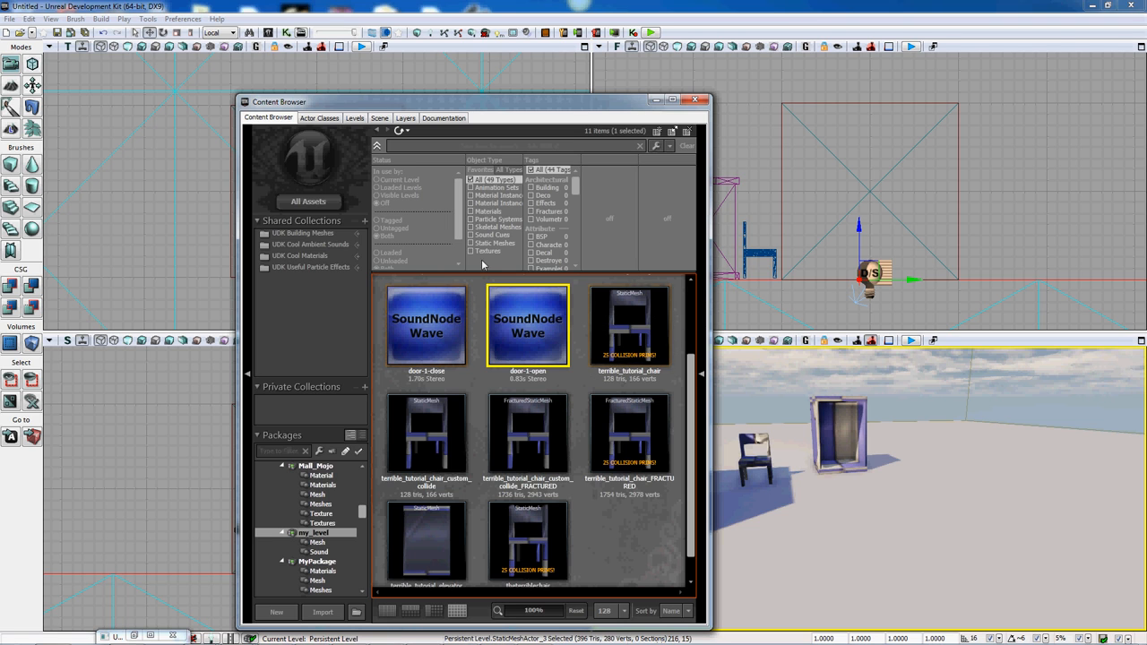
{"action": "left_click", "coordinate": [1143, 4]}
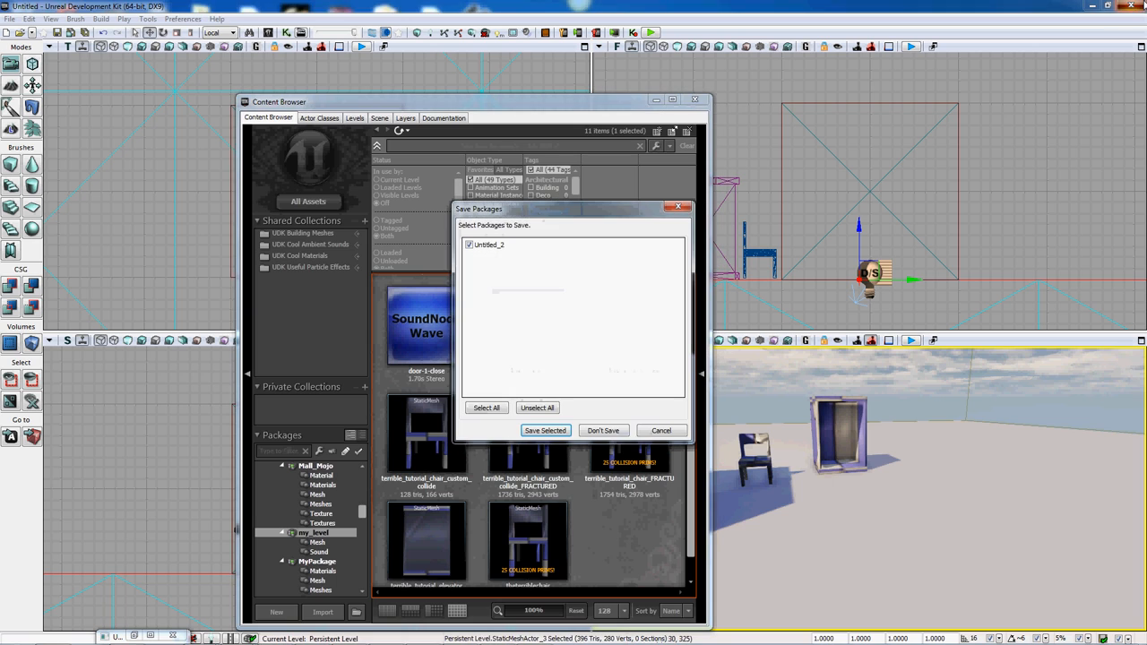
{"action": "left_click", "coordinate": [603, 430]}
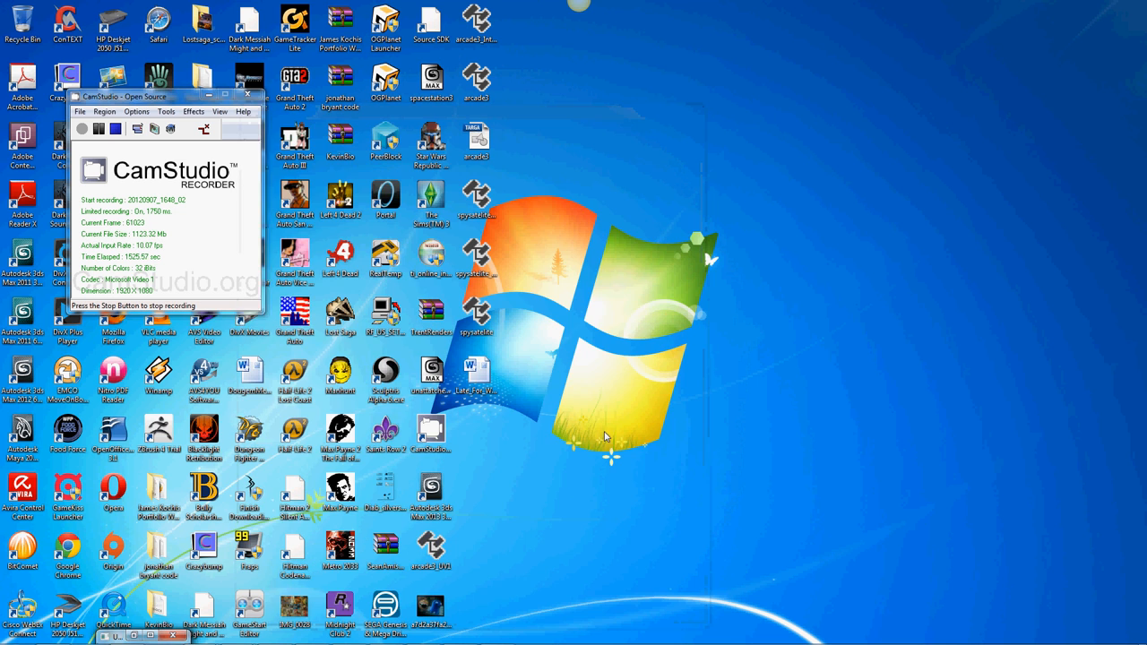